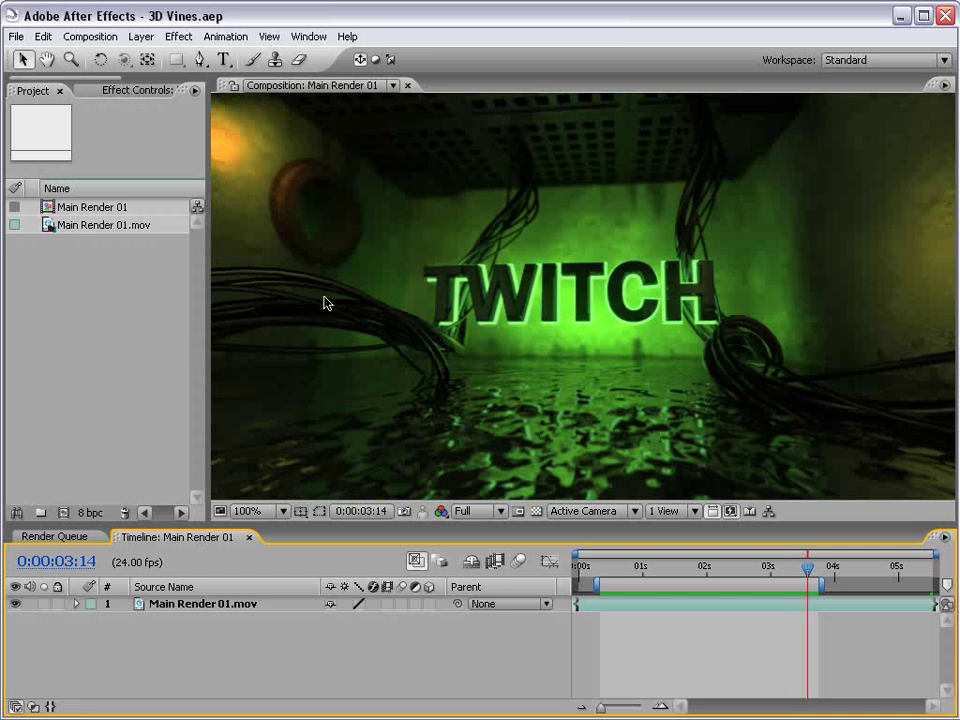
- Scrub through the finished TWITCH render in the Main Render 01 composition
{"action": "left_click_drag", "start_coordinate": [619, 578], "coordinate": [799, 577]}
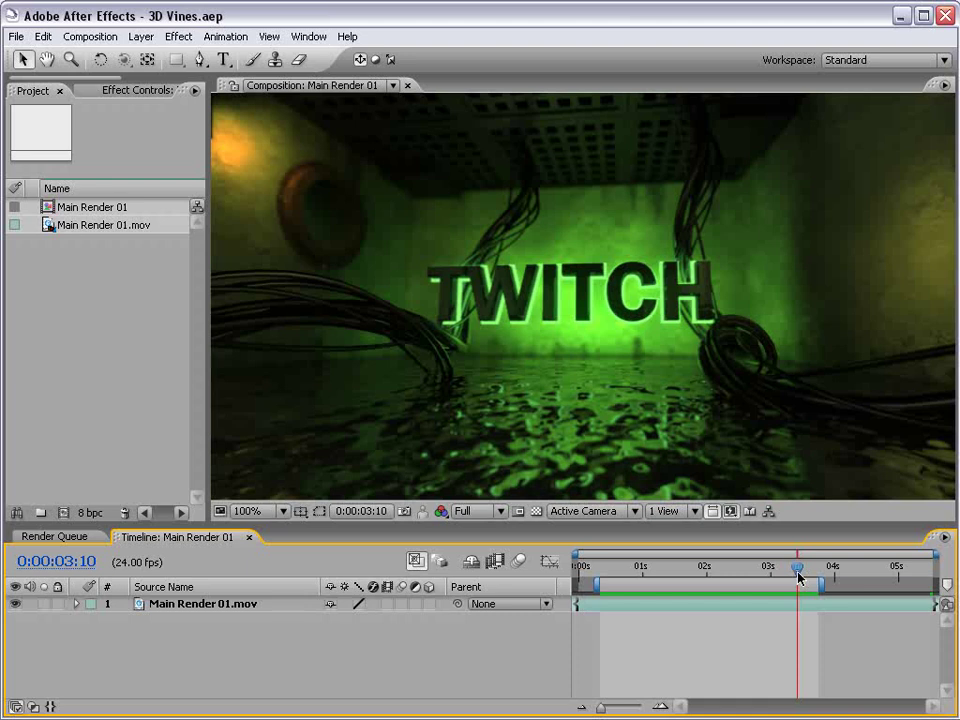
{"action": "left_click_drag", "start_coordinate": [643, 570], "coordinate": [785, 572]}
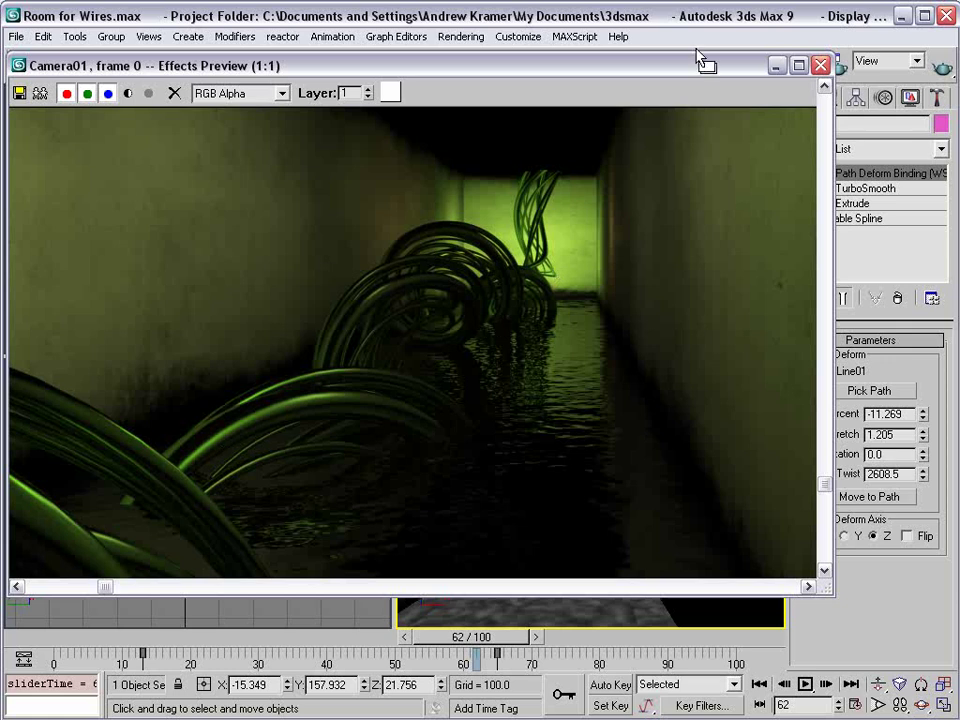
- In 3ds Max, close the rendered preview, scrub the Room for Wires vine animation back to frame 37 and deselect everything
{"action": "left_click", "coordinate": [820, 65]}
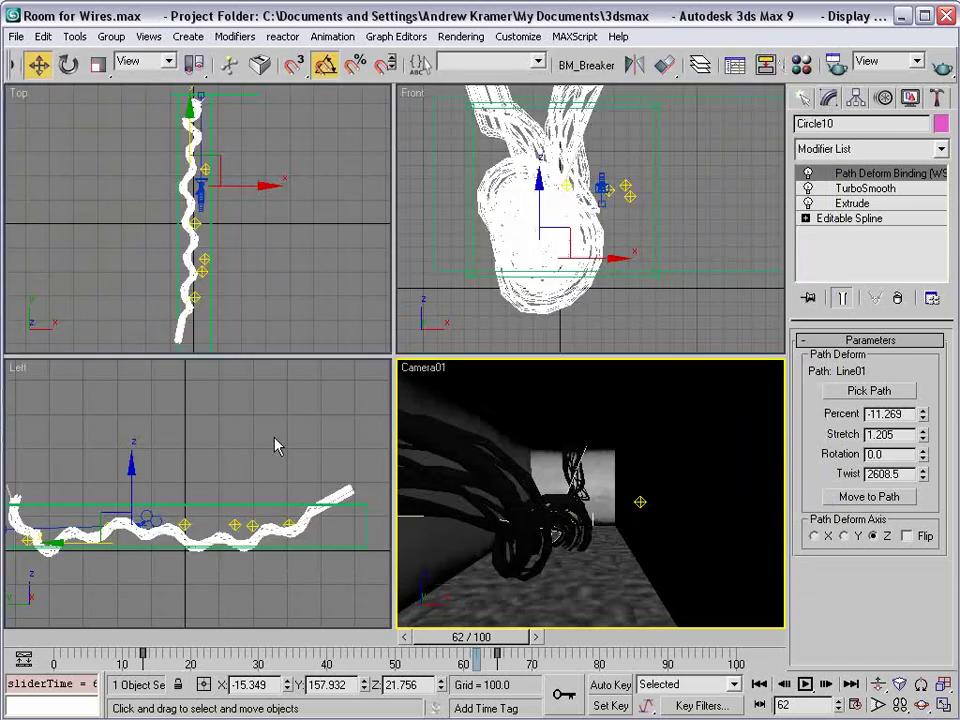
{"action": "left_click_drag", "start_coordinate": [495, 640], "coordinate": [338, 663]}
{"action": "key", "text": "w"}
{"action": "left_click", "coordinate": [465, 317]}
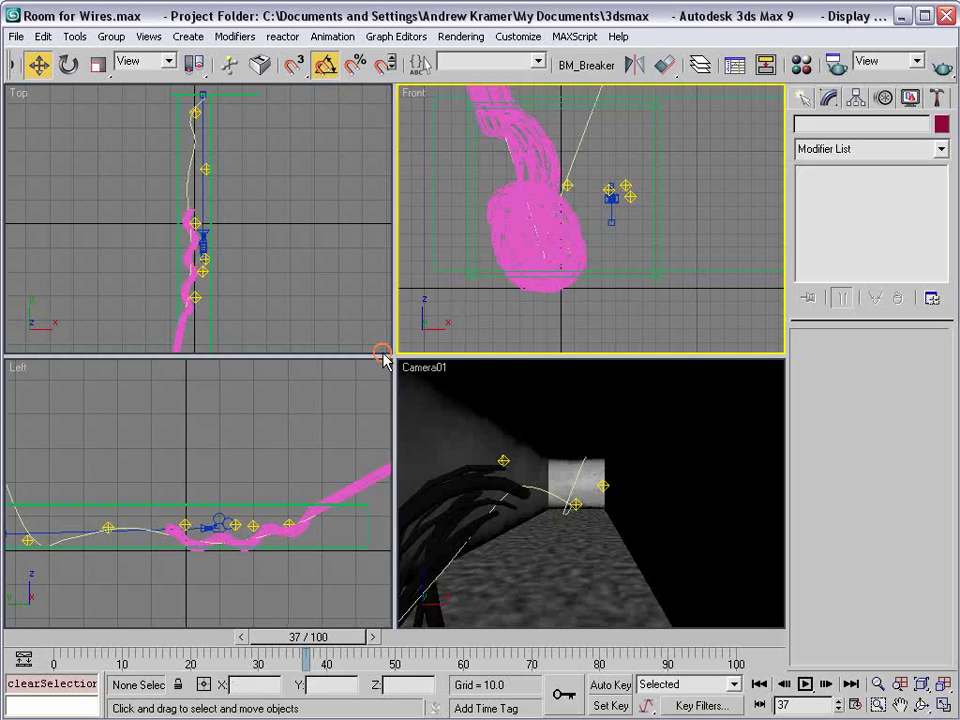
{"action": "left_click", "coordinate": [370, 407]}
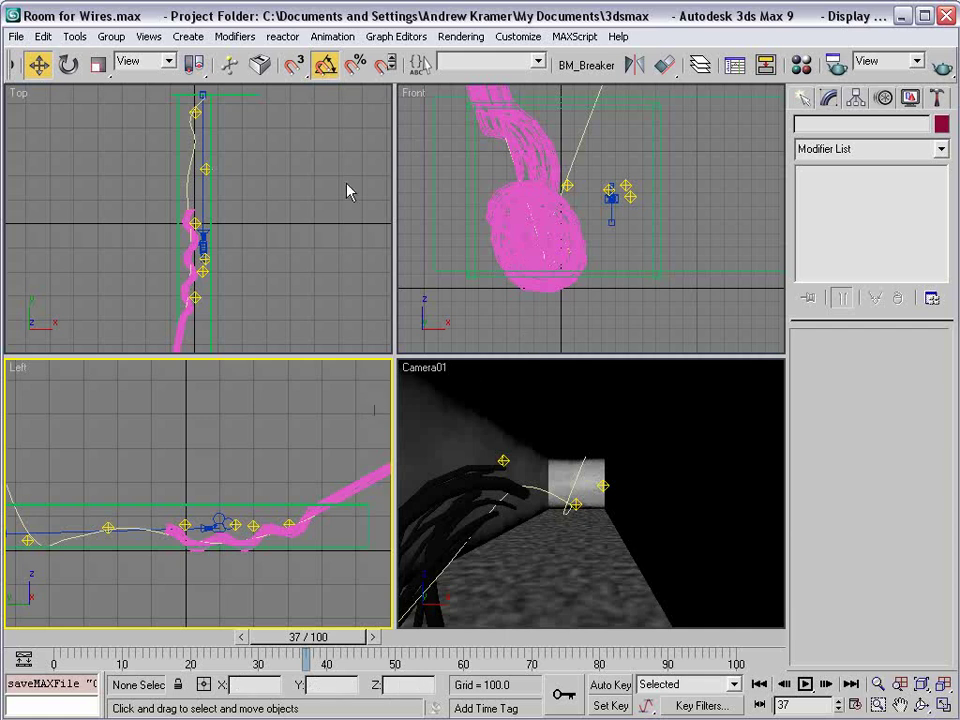
- Reset 3ds Max to a new empty scene
{"action": "left_click", "coordinate": [15, 36]}
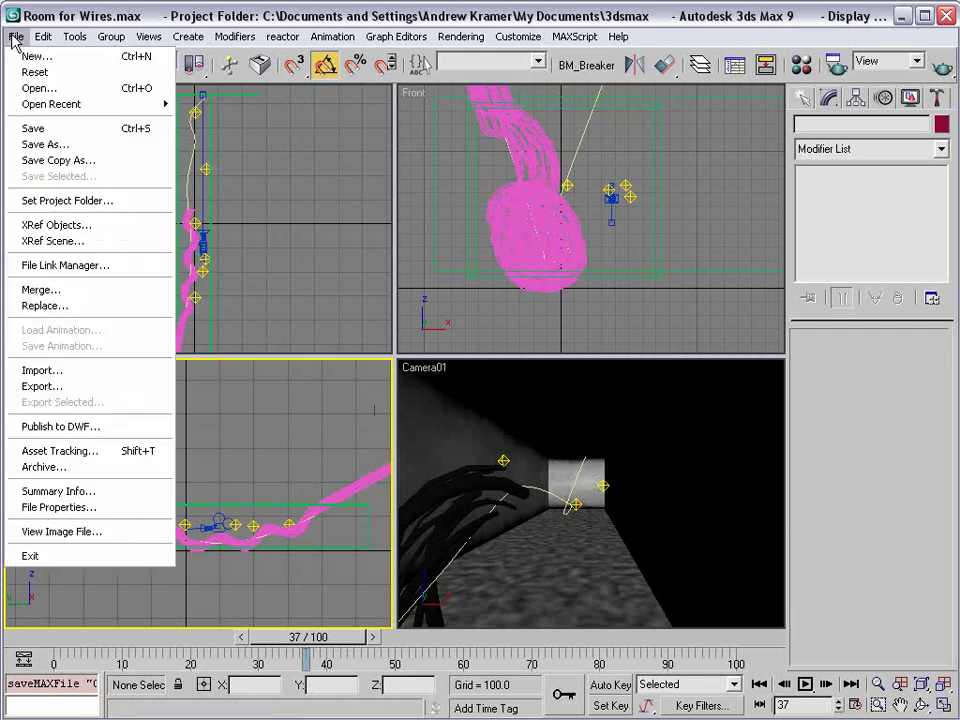
{"action": "left_click", "coordinate": [24, 71]}
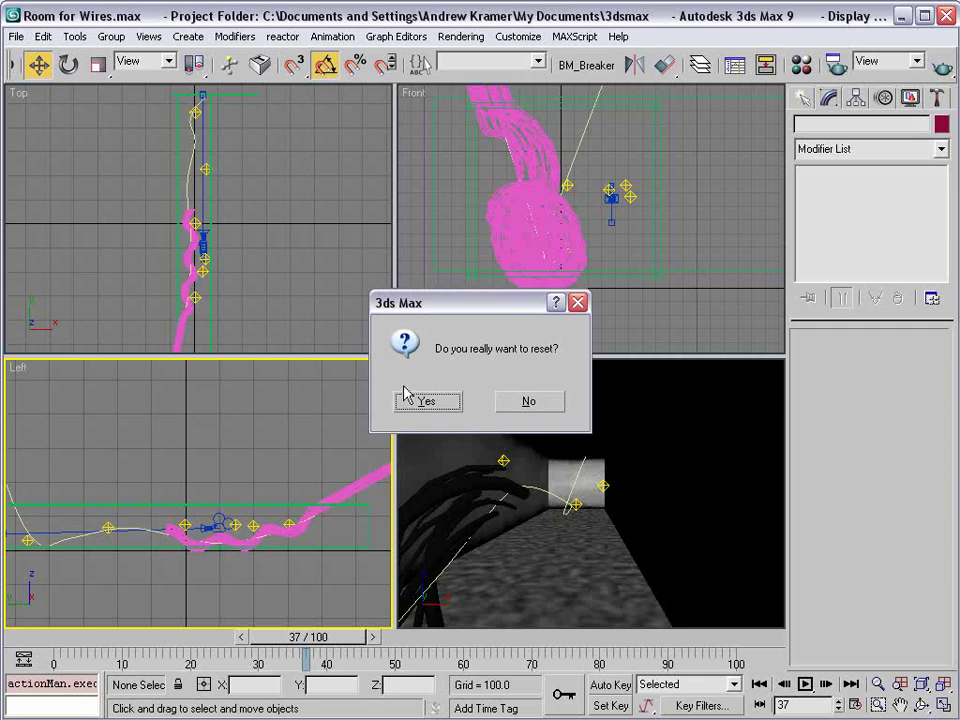
{"action": "left_click", "coordinate": [427, 402]}
{"action": "left_click", "coordinate": [469, 242]}
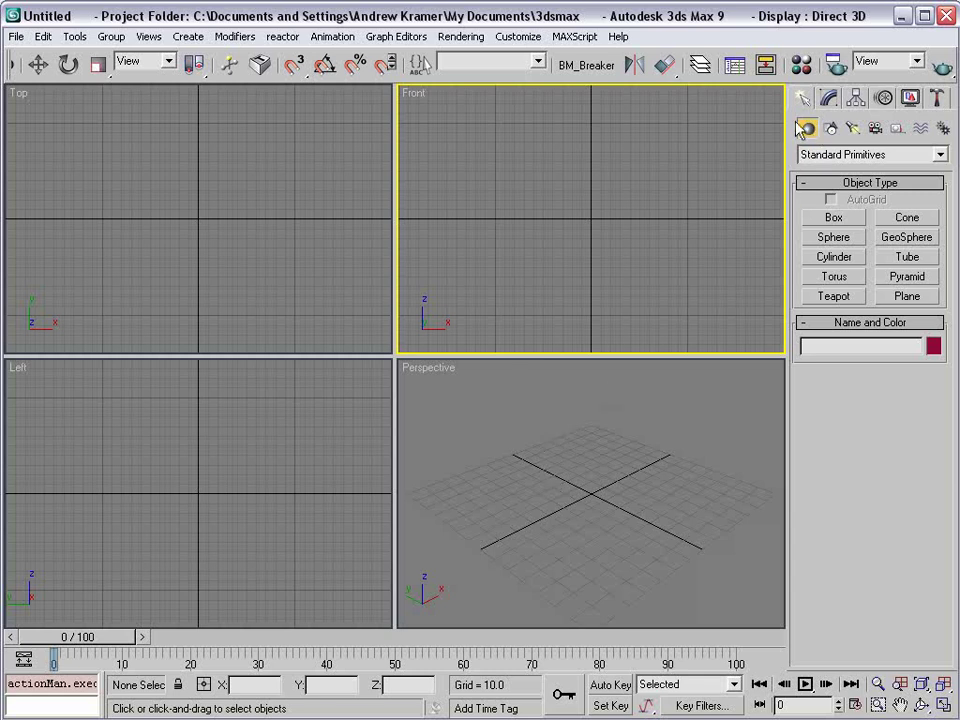
- Create a thin floor box in the Perspective view, about 266 long, 92 wide and 2.5 thick
{"action": "left_click", "coordinate": [834, 218]}
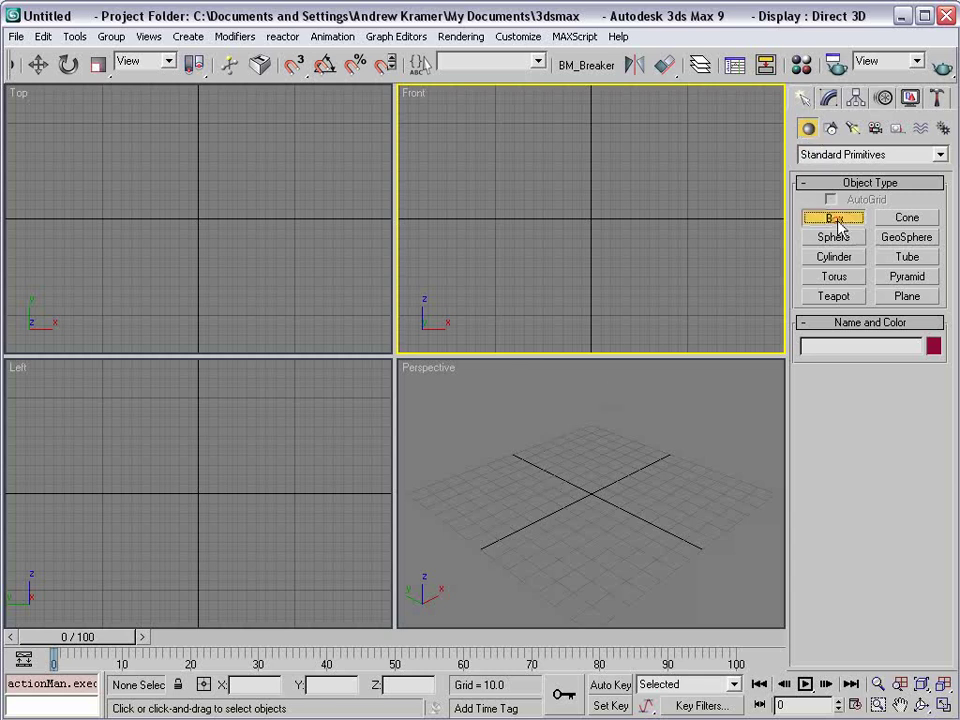
{"action": "right_click", "coordinate": [706, 522]}
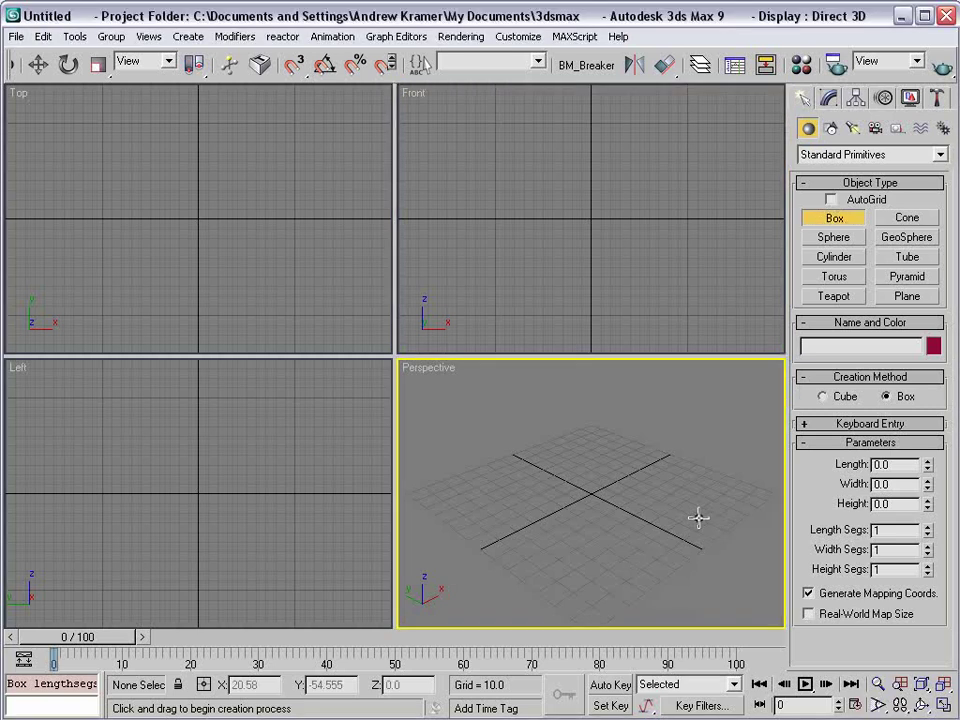
{"action": "middle_click_drag", "start_coordinate": [705, 515], "coordinate": [591, 504], "text": "alt"}
{"action": "scroll", "coordinate": [591, 504], "scroll_direction": "up", "scroll_amount": 3}
{"action": "scroll", "coordinate": [591, 496], "scroll_direction": "down", "scroll_amount": 5}
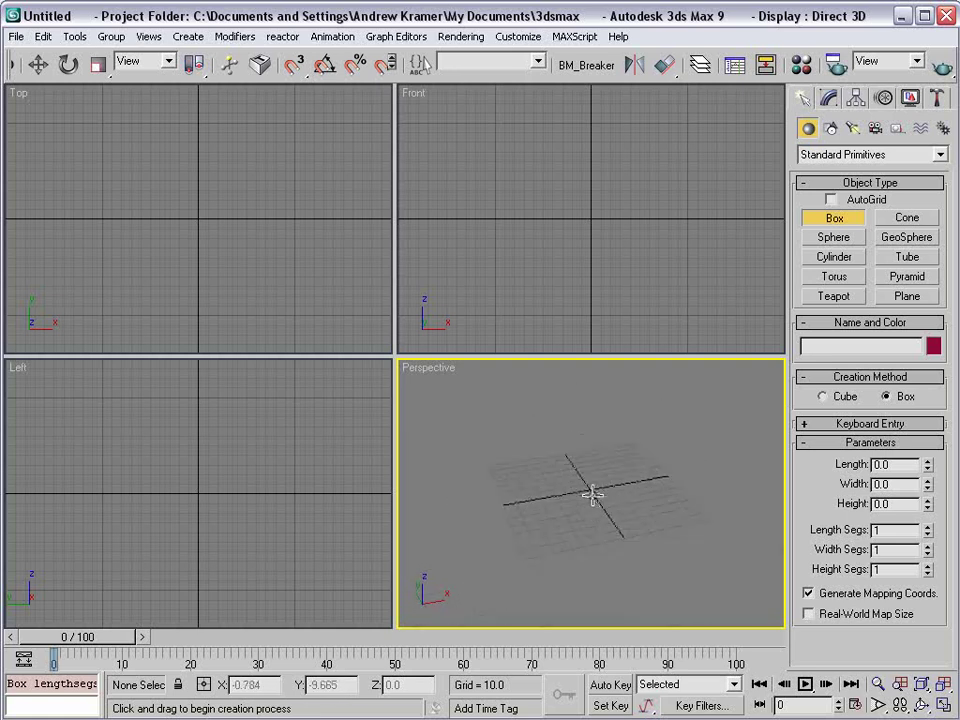
{"action": "middle_click_drag", "start_coordinate": [574, 548], "coordinate": [561, 527]}
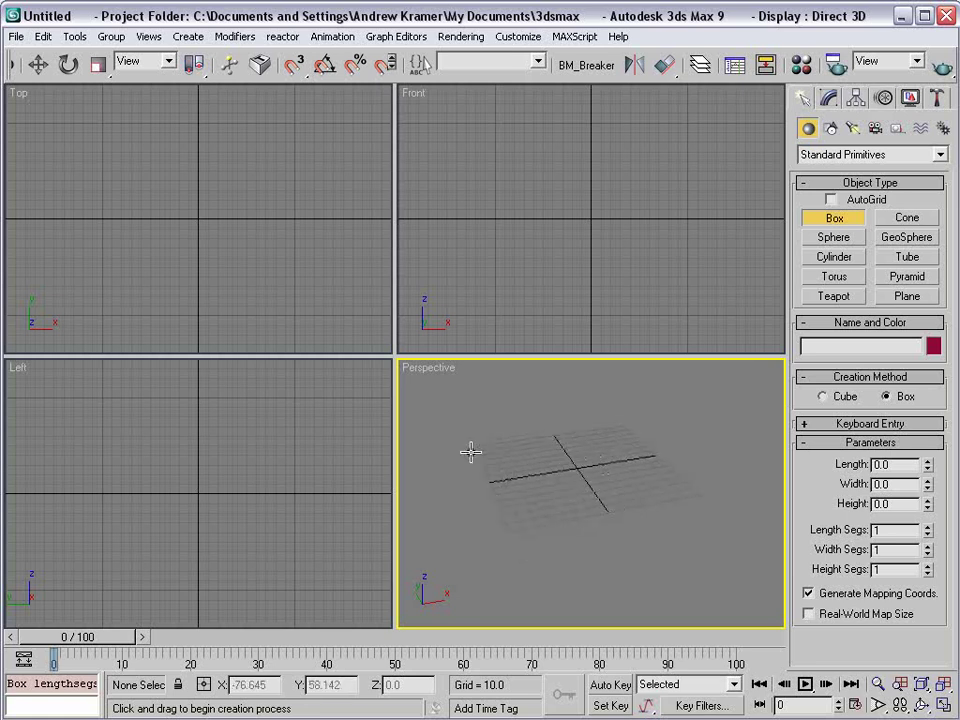
{"action": "left_click_drag", "start_coordinate": [478, 446], "coordinate": [754, 645]}
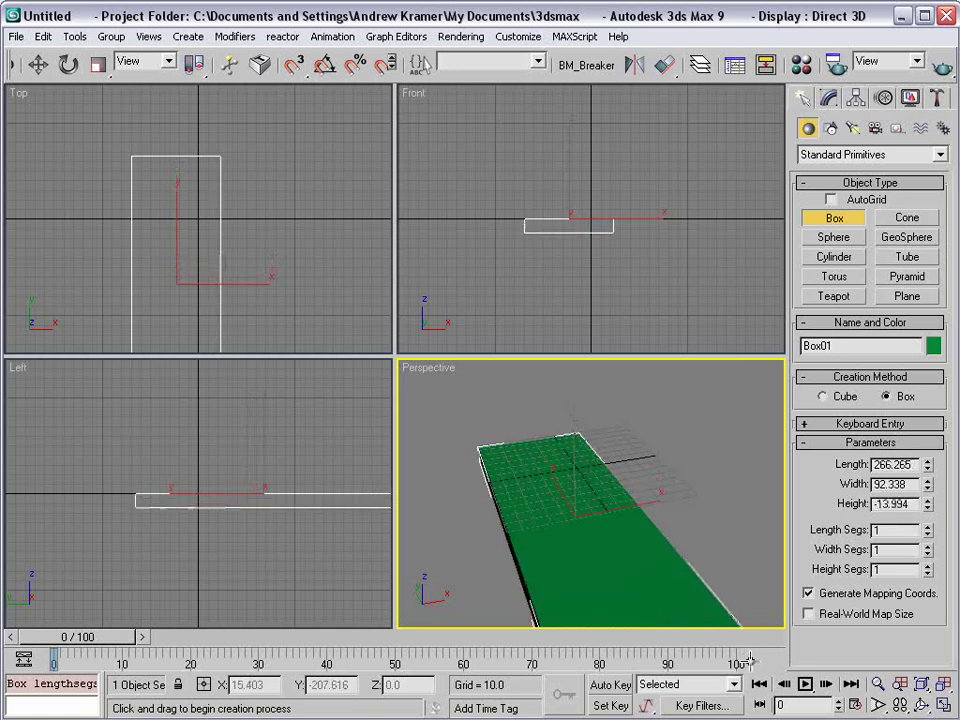
{"action": "left_click", "coordinate": [749, 648]}
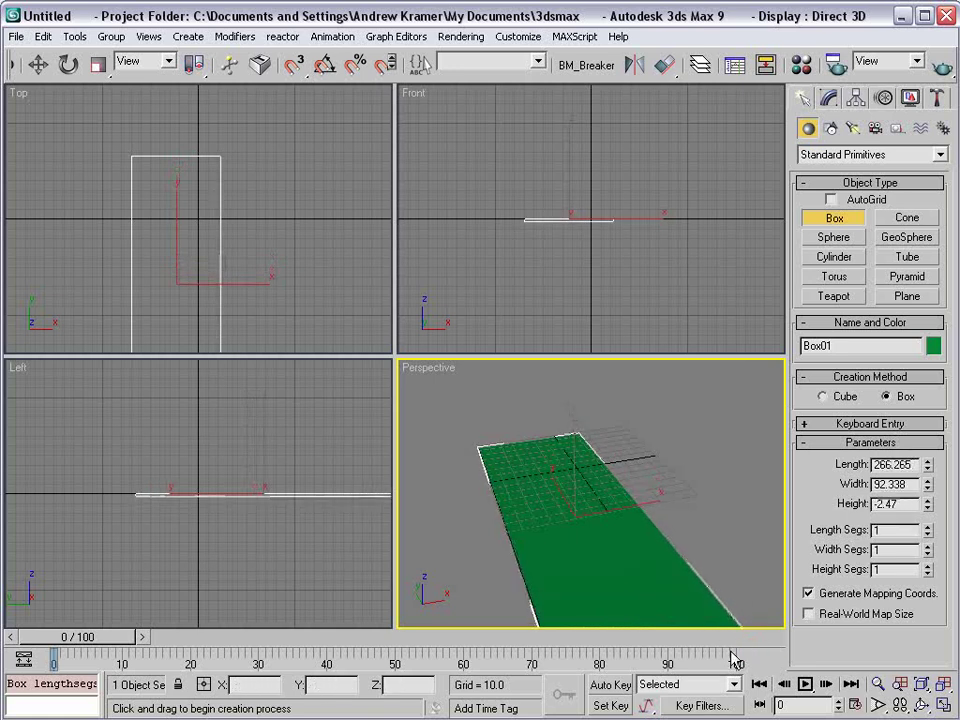
- Move the floor box sideways so it is centred on the grid, at about X 0 and Y -67
{"action": "middle_click_drag", "start_coordinate": [611, 542], "coordinate": [611, 506]}
{"action": "scroll", "coordinate": [611, 506], "scroll_direction": "down", "scroll_amount": 3}
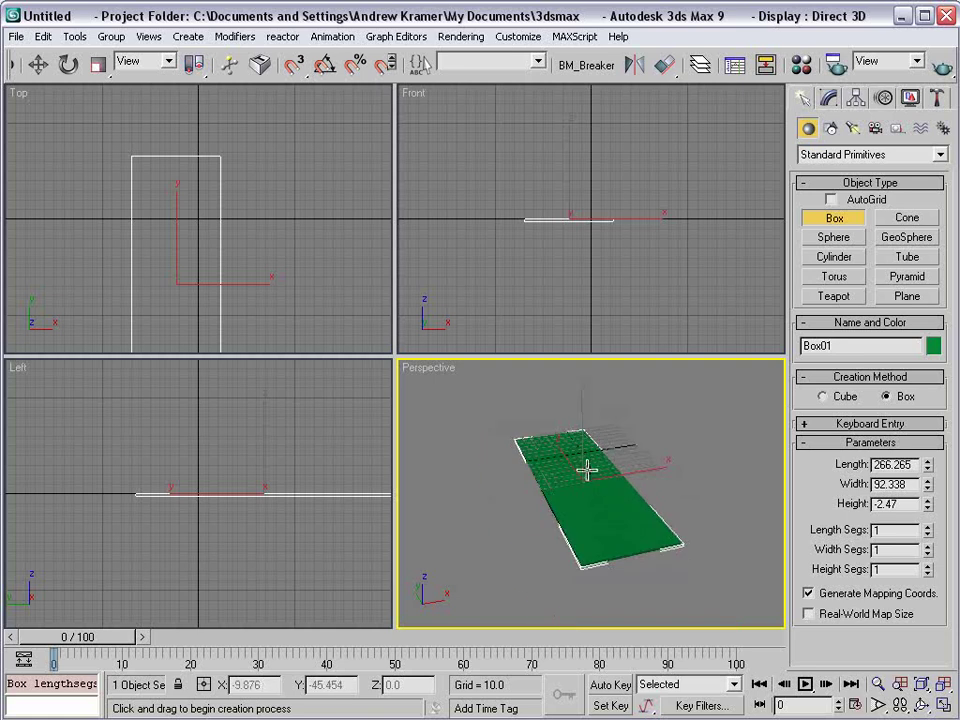
{"action": "right_click", "coordinate": [588, 470]}
{"action": "left_click", "coordinate": [606, 484]}
{"action": "left_click_drag", "start_coordinate": [623, 474], "coordinate": [645, 482]}
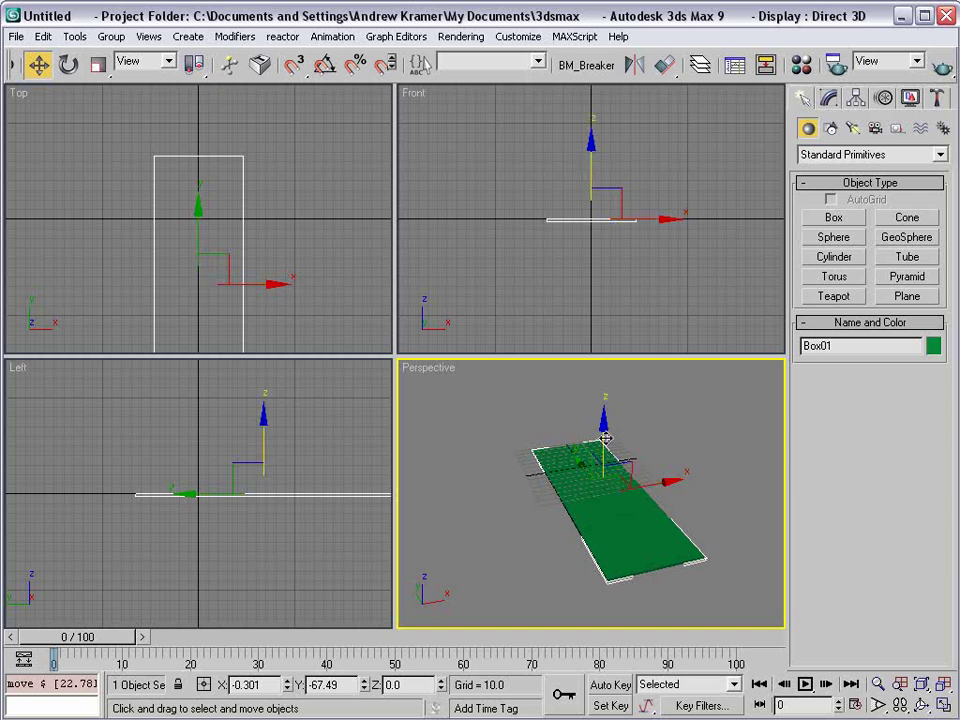
- Clone the floor box straight up to about Z 94 as one independent copy for the ceiling
{"action": "left_click_drag", "start_coordinate": [602, 440], "coordinate": [606, 364], "text": "shift"}
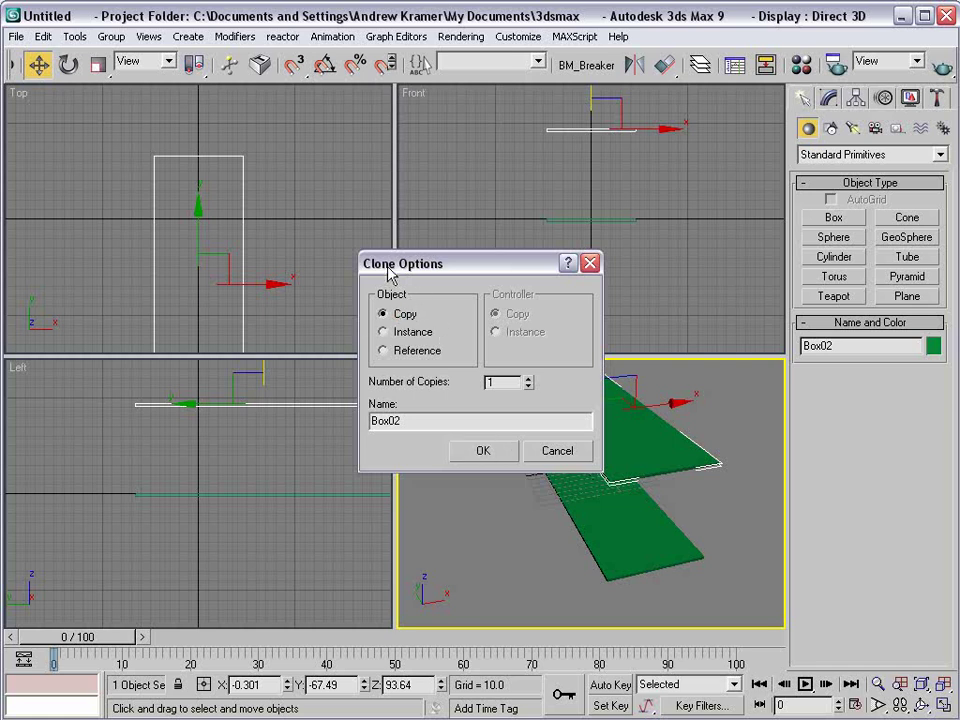
{"action": "left_click", "coordinate": [497, 458]}
{"action": "left_click", "coordinate": [43, 36]}
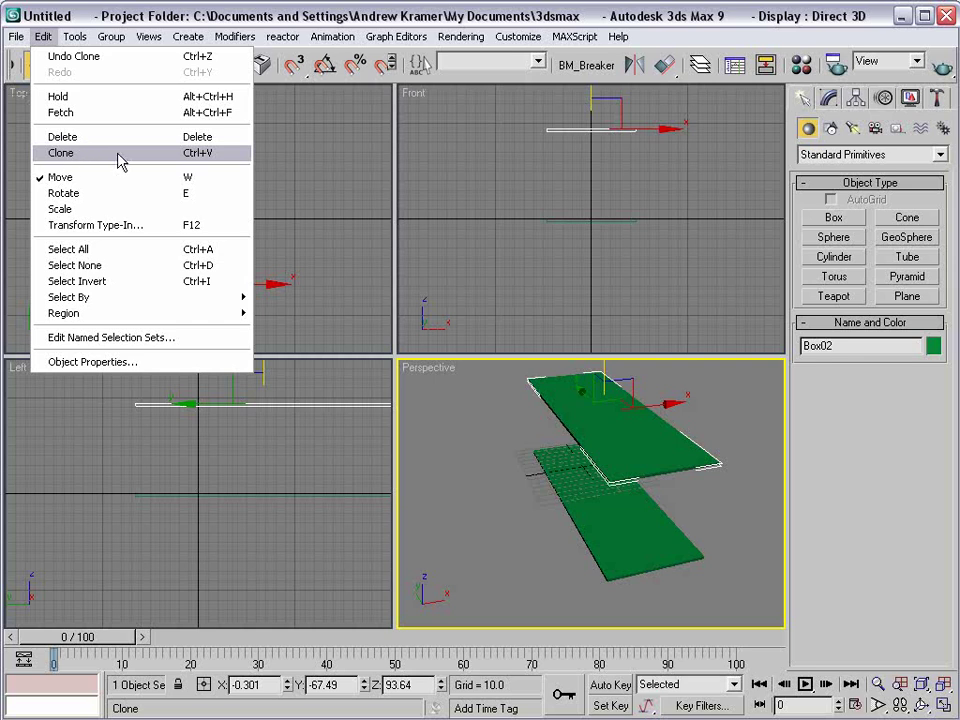
{"action": "left_click", "coordinate": [479, 78]}
{"action": "left_click_drag", "start_coordinate": [479, 78], "coordinate": [724, 78]}
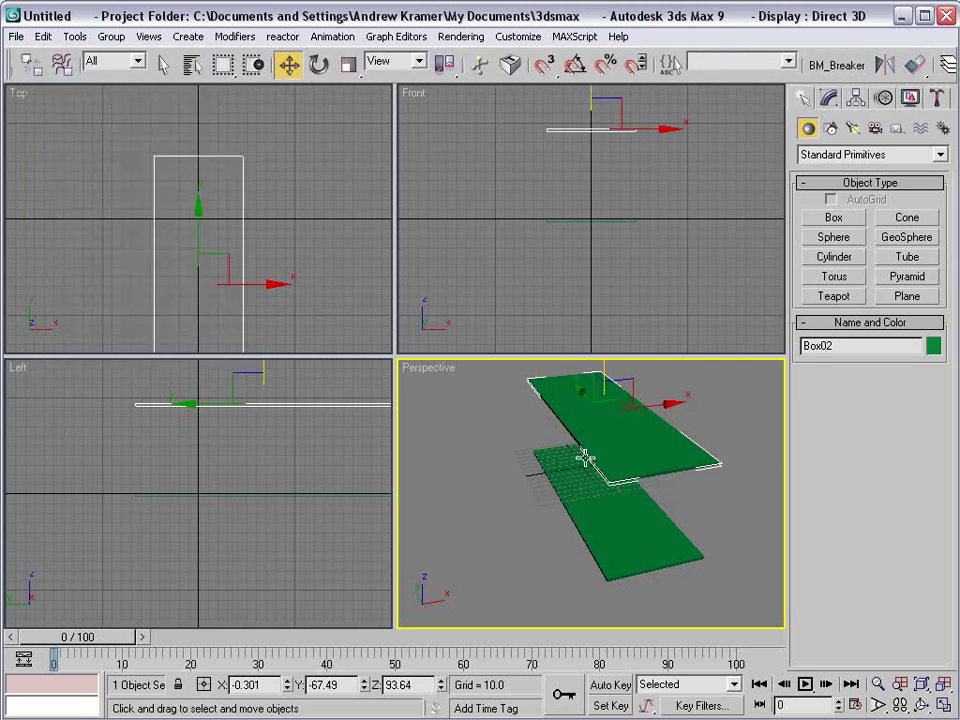
- Clone the ceiling box down to about Z 58, between ceiling and floor, as one independent copy
{"action": "middle_click_drag", "start_coordinate": [692, 512], "coordinate": [692, 483], "text": "alt"}
{"action": "mouse_move", "coordinate": [503, 479]}
{"action": "middle_mouse_down", "text": "alt"}
{"action": "mouse_move", "coordinate": [546, 510]}
{"action": "mouse_move", "coordinate": [621, 529]}
{"action": "mouse_move", "coordinate": [583, 495]}
{"action": "mouse_move", "coordinate": [538, 503]}
{"action": "mouse_move", "coordinate": [636, 542]}
{"action": "mouse_move", "coordinate": [690, 519]}
{"action": "mouse_move", "coordinate": [600, 480]}
{"action": "middle_mouse_up", "text": "alt"}
{"action": "left_click", "coordinate": [669, 519]}
{"action": "left_click", "coordinate": [574, 467]}
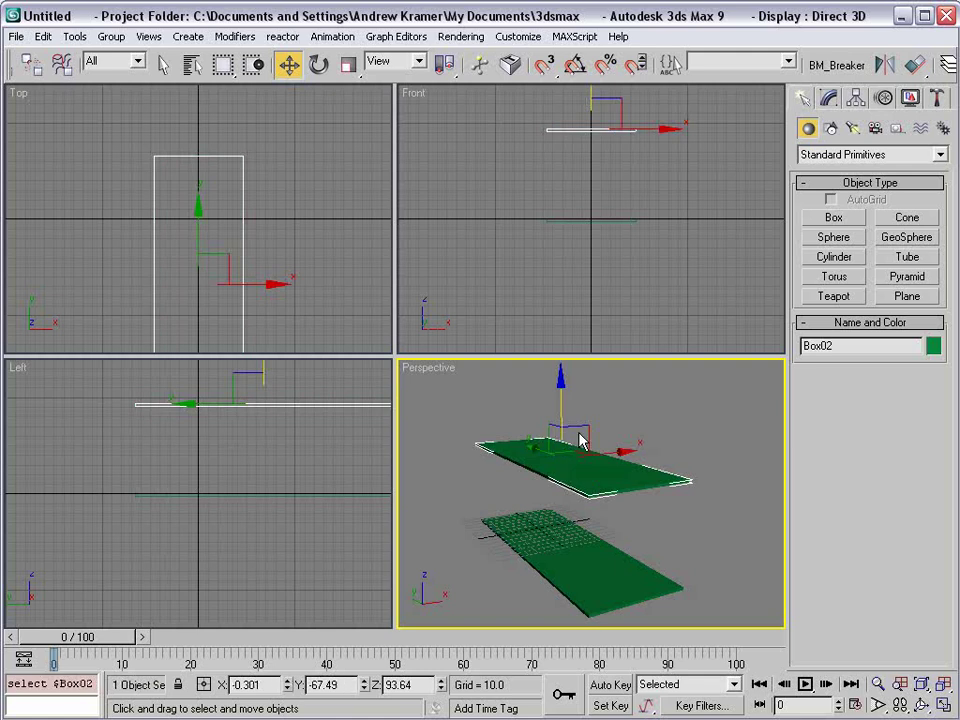
{"action": "left_click_drag", "start_coordinate": [558, 395], "coordinate": [561, 439], "text": "shift"}
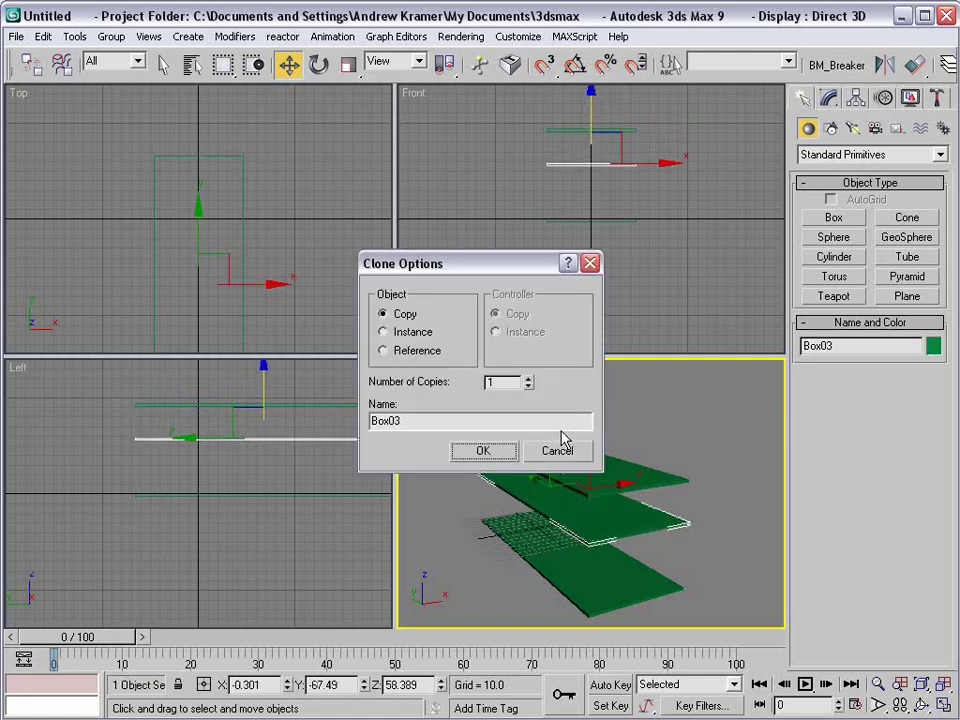
{"action": "left_click", "coordinate": [495, 458]}
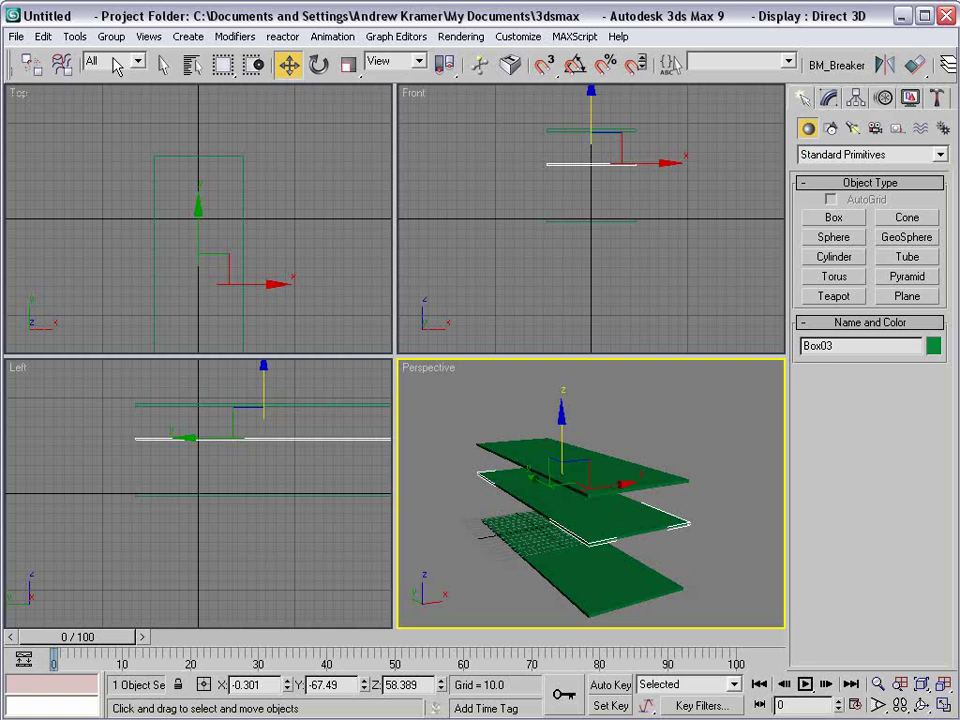
- Turn on angle snap and rotate the middle box 90 degrees so it stands upright as a side wall
{"action": "left_click_drag", "start_coordinate": [84, 48], "coordinate": [174, 60]}
{"action": "left_click", "coordinate": [409, 64]}
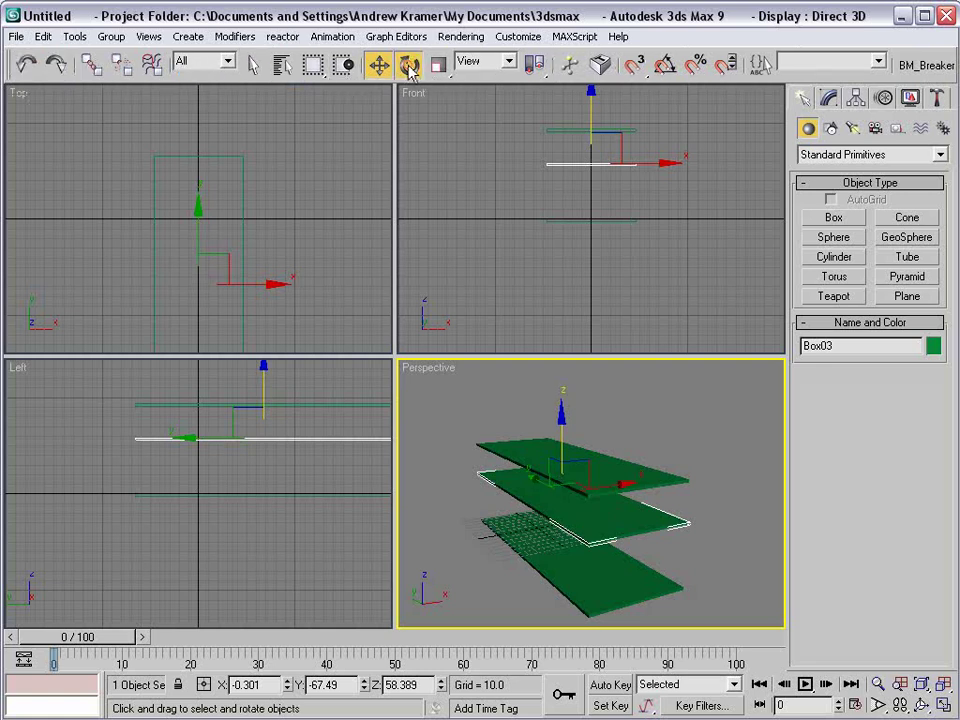
{"action": "left_click", "coordinate": [665, 66]}
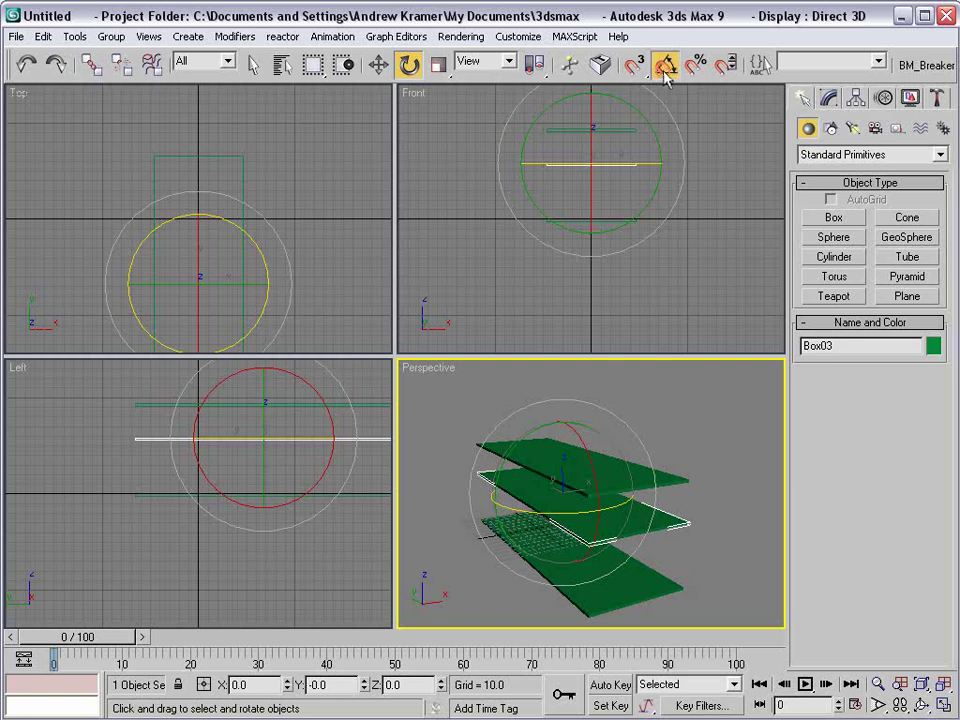
{"action": "left_click_drag", "start_coordinate": [528, 441], "coordinate": [497, 546]}
- Fit the upright wall between floor and ceiling at one long edge, and place a copy along the opposite edge
{"action": "right_click", "coordinate": [558, 503]}
{"action": "left_click", "coordinate": [575, 510]}
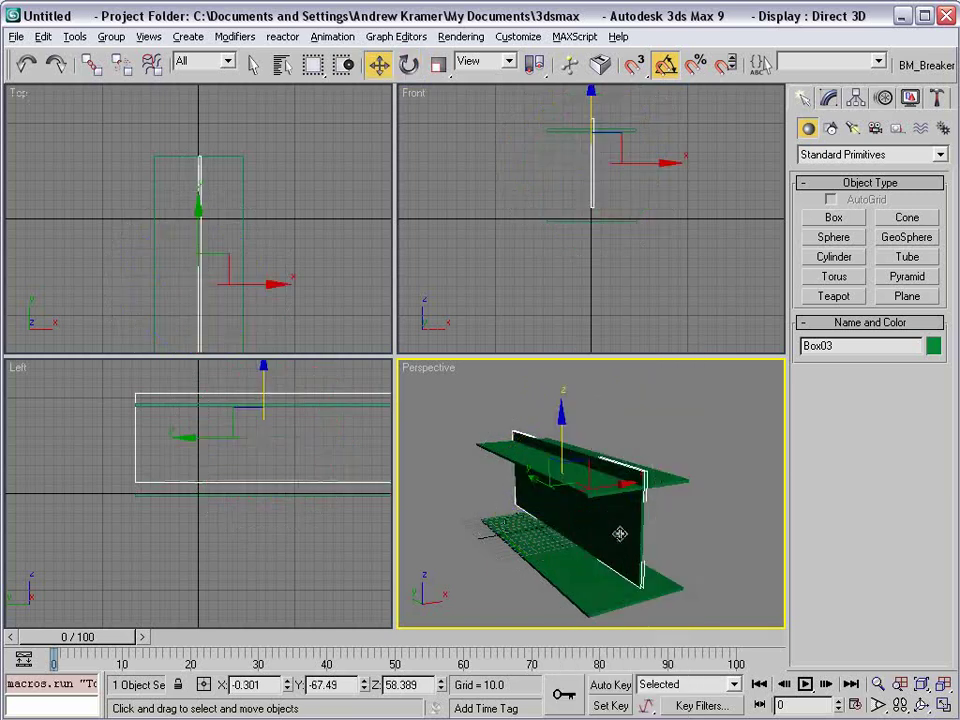
{"action": "mouse_move", "coordinate": [606, 506]}
{"action": "left_mouse_down"}
{"action": "mouse_move", "coordinate": [602, 484]}
{"action": "mouse_move", "coordinate": [561, 489]}
{"action": "mouse_move", "coordinate": [660, 501]}
{"action": "mouse_move", "coordinate": [609, 487]}
{"action": "left_mouse_up"}
{"action": "left_click", "coordinate": [470, 447]}
{"action": "left_click", "coordinate": [677, 444]}
- Clone the side wall at about X -47 toward the corridor's far end and rotate the copy 90 degrees about the vertical axis
{"action": "mouse_move", "coordinate": [604, 532]}
{"action": "middle_mouse_down", "text": "alt"}
{"action": "mouse_move", "coordinate": [559, 501]}
{"action": "mouse_move", "coordinate": [666, 536]}
{"action": "middle_mouse_up", "text": "alt"}
{"action": "left_click", "coordinate": [617, 532]}
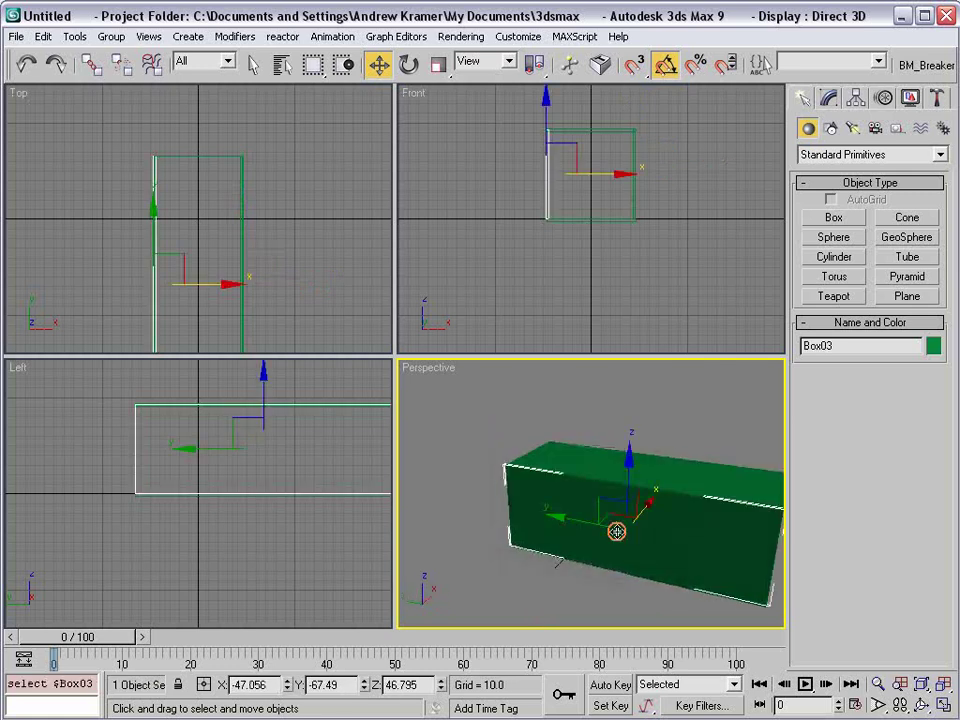
{"action": "left_click_drag", "start_coordinate": [617, 532], "coordinate": [510, 504], "text": "shift"}
{"action": "left_click", "coordinate": [486, 450]}
{"action": "right_click", "coordinate": [517, 500]}
{"action": "left_click", "coordinate": [563, 529]}
{"action": "left_click_drag", "start_coordinate": [590, 530], "coordinate": [493, 549]}
- Move the rotated wall across the corridor's far end so it closes off the room
{"action": "right_click", "coordinate": [502, 535]}
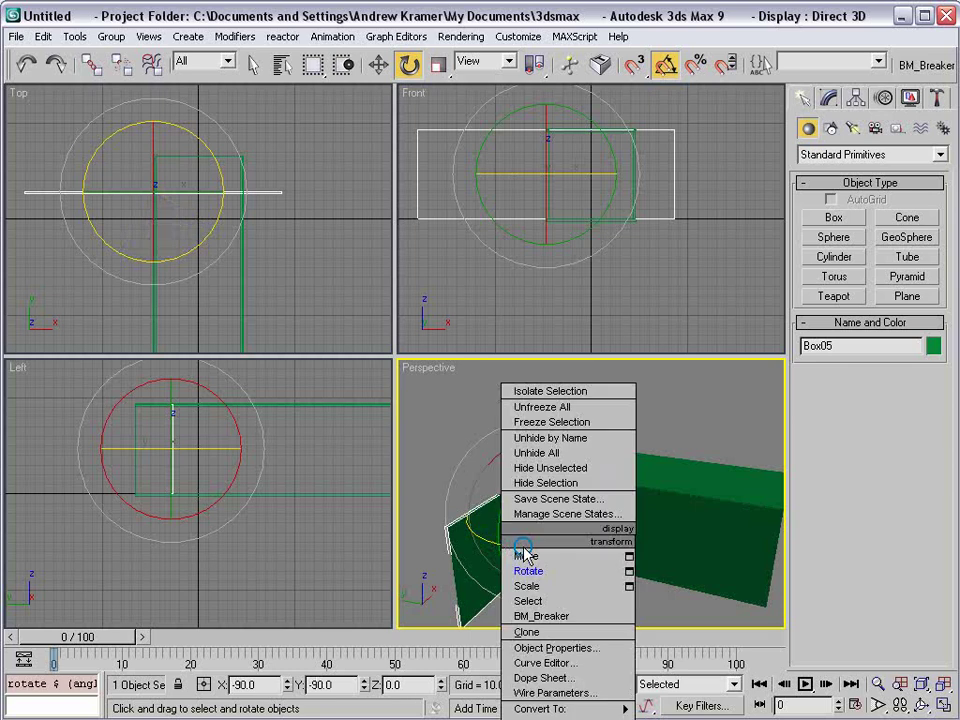
{"action": "left_click", "coordinate": [527, 570]}
{"action": "right_click", "coordinate": [531, 504]}
{"action": "left_click", "coordinate": [557, 526]}
{"action": "left_click_drag", "start_coordinate": [535, 500], "coordinate": [516, 482]}
{"action": "left_click", "coordinate": [636, 424]}
- Select all five boxes and scale them down along the vertical axis to lower the room's height
{"action": "middle_click_drag", "start_coordinate": [672, 463], "coordinate": [609, 481], "text": "alt"}
{"action": "scroll", "coordinate": [584, 488], "scroll_direction": "up", "scroll_amount": 3}
{"action": "scroll", "coordinate": [609, 481], "scroll_direction": "down", "scroll_amount": 5}
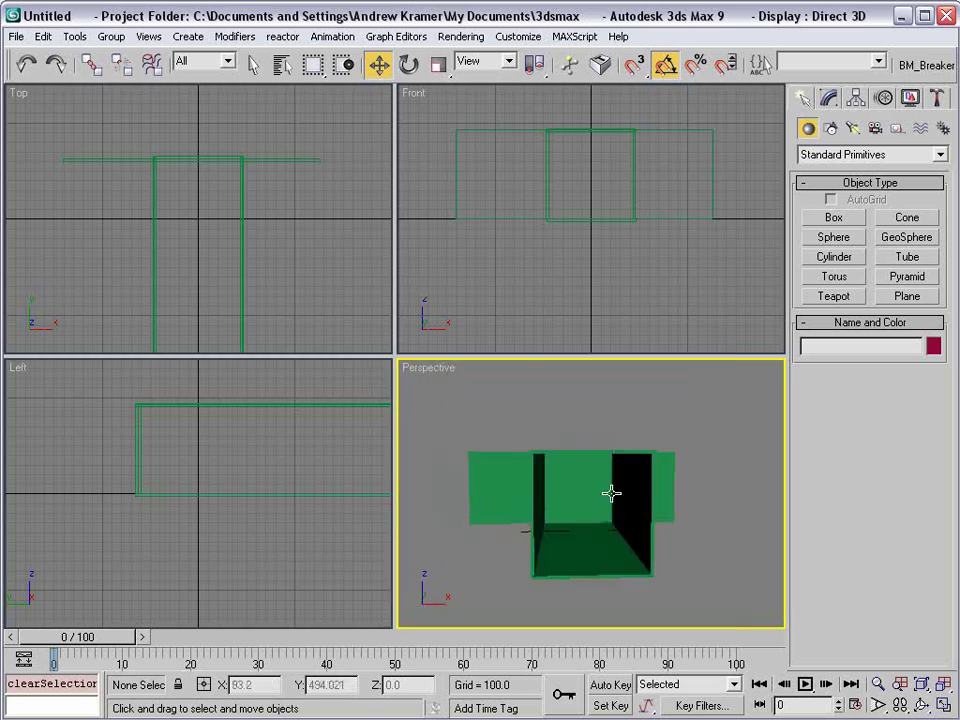
{"action": "left_click_drag", "start_coordinate": [463, 420], "coordinate": [712, 582]}
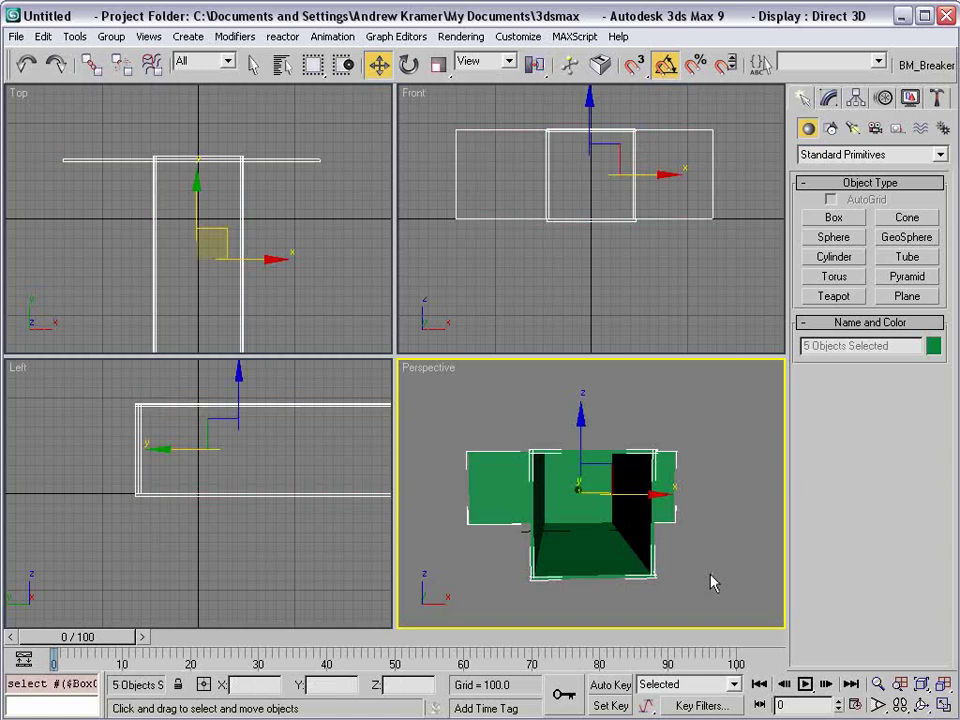
{"action": "left_click", "coordinate": [438, 64]}
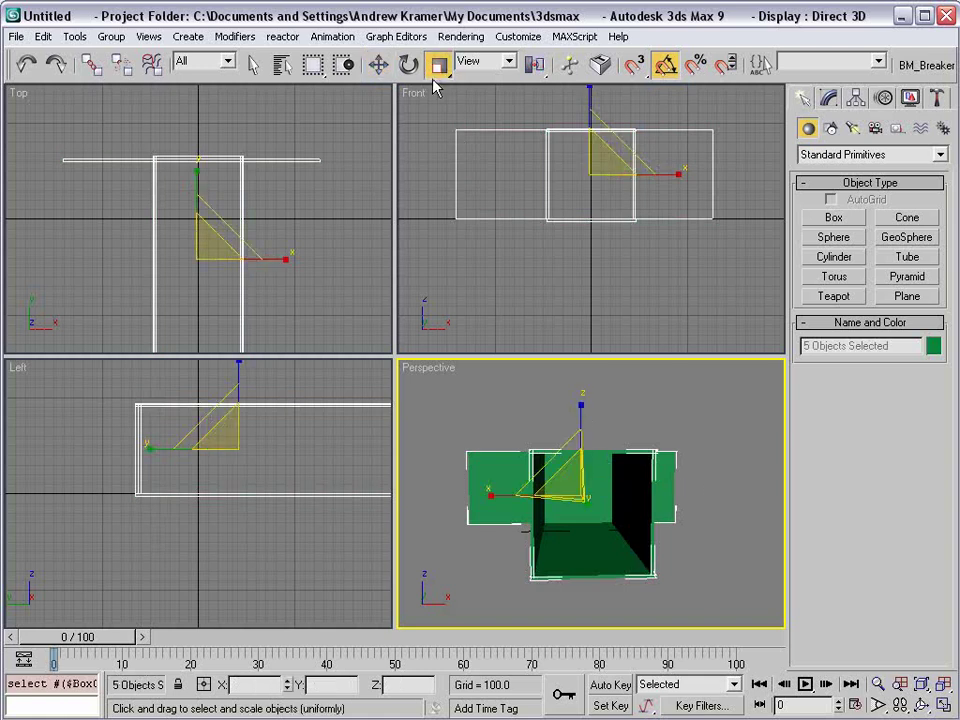
{"action": "left_click_drag", "start_coordinate": [577, 403], "coordinate": [548, 390]}
{"action": "scroll", "coordinate": [584, 492], "scroll_direction": "up", "scroll_amount": 3}
{"action": "scroll", "coordinate": [611, 456], "scroll_direction": "up", "scroll_amount": 2}
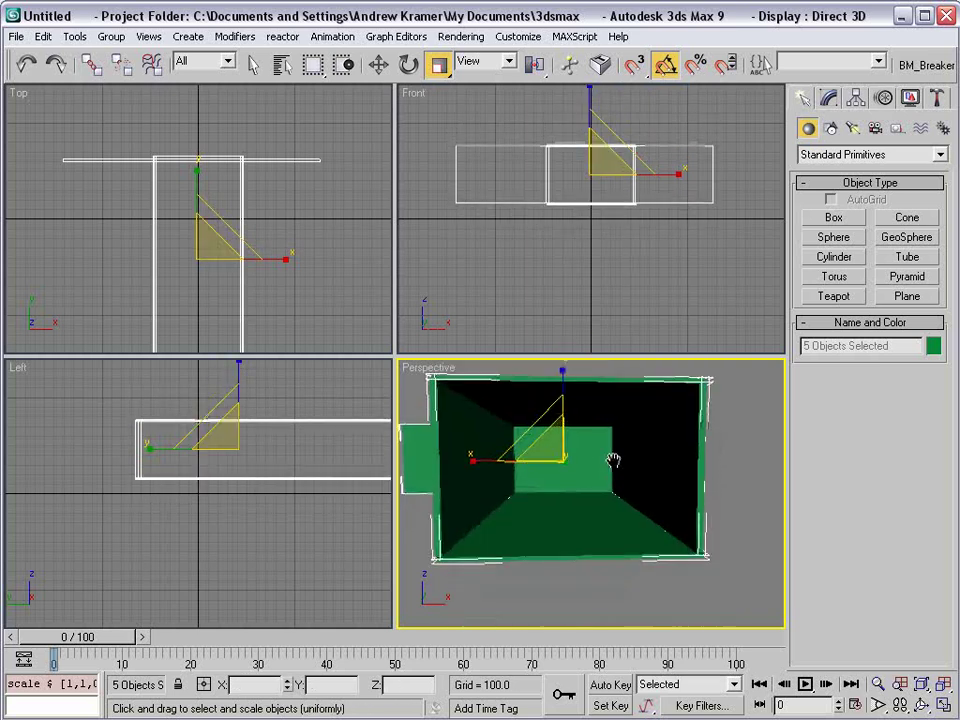
{"action": "scroll", "coordinate": [624, 460], "scroll_direction": "down", "scroll_amount": 2}
{"action": "right_click", "coordinate": [623, 369]}
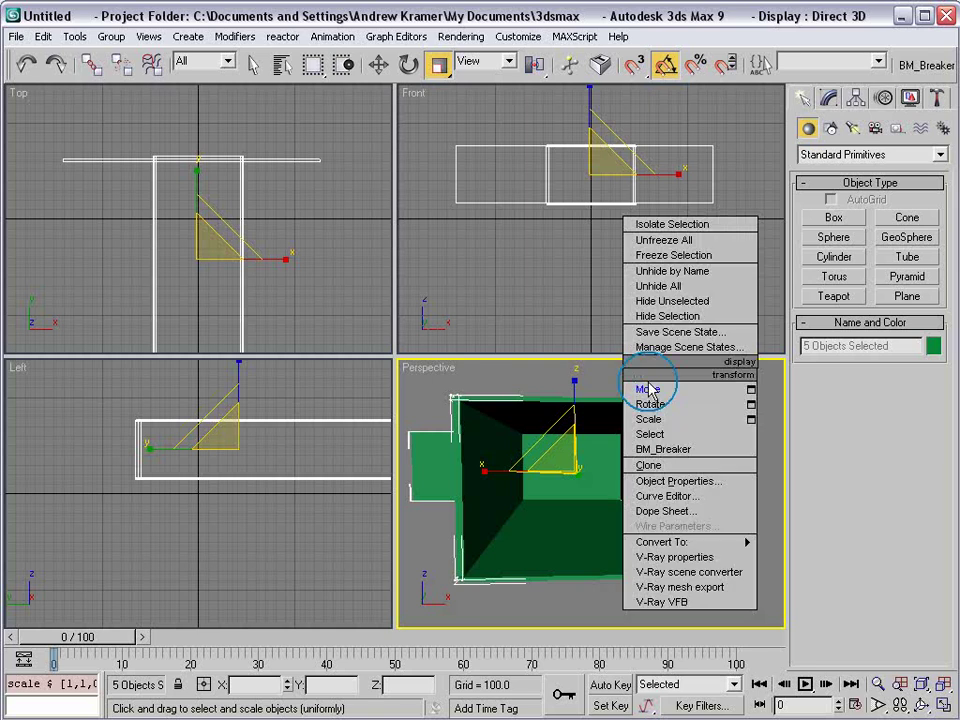
{"action": "left_click", "coordinate": [643, 387]}
{"action": "left_click", "coordinate": [639, 381]}
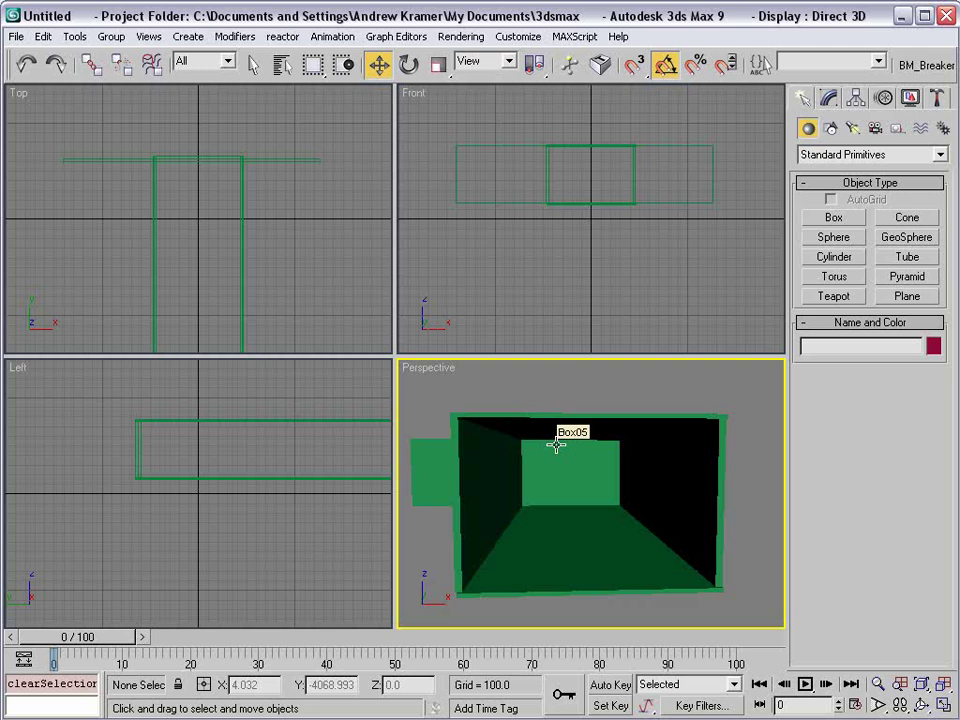
- Frame the corridor's interior through its open end in the perspective view and create a camera from that view
{"action": "middle_click_drag", "start_coordinate": [557, 445], "coordinate": [561, 446]}
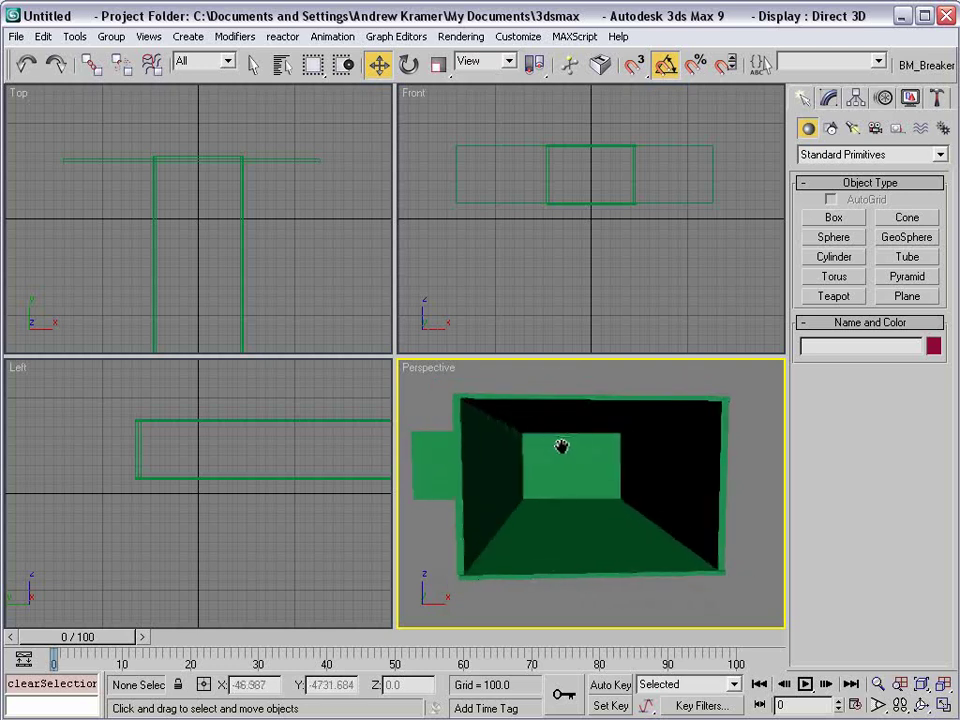
{"action": "left_click", "coordinate": [142, 38]}
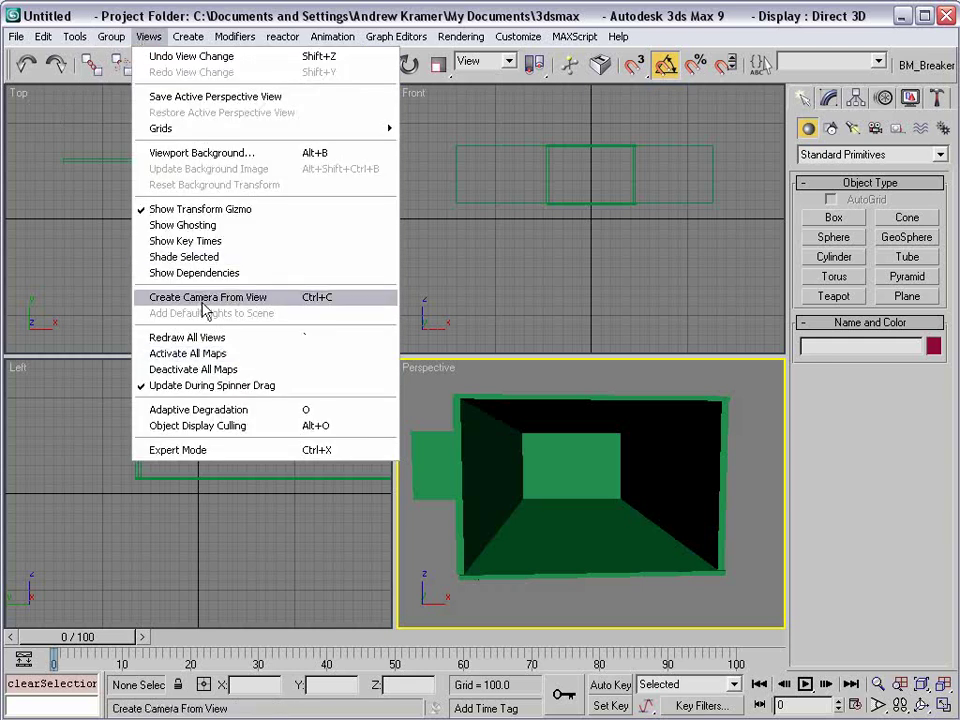
{"action": "left_click", "coordinate": [284, 302]}
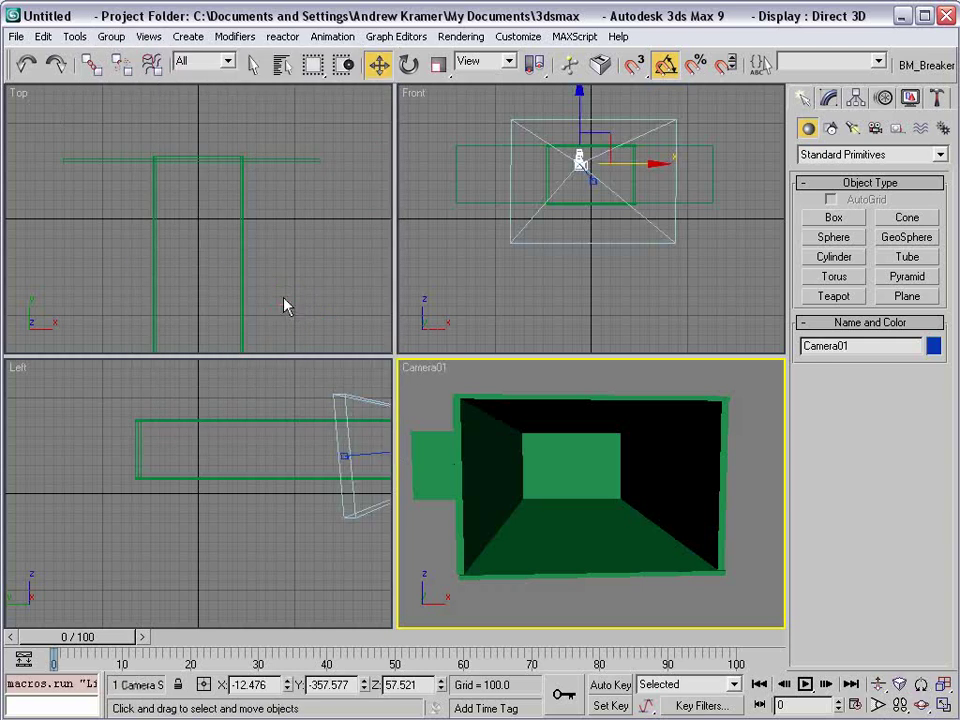
{"action": "scroll", "coordinate": [615, 240], "scroll_direction": "up", "scroll_amount": 3}
{"action": "scroll", "coordinate": [281, 195], "scroll_direction": "down", "scroll_amount": 3}
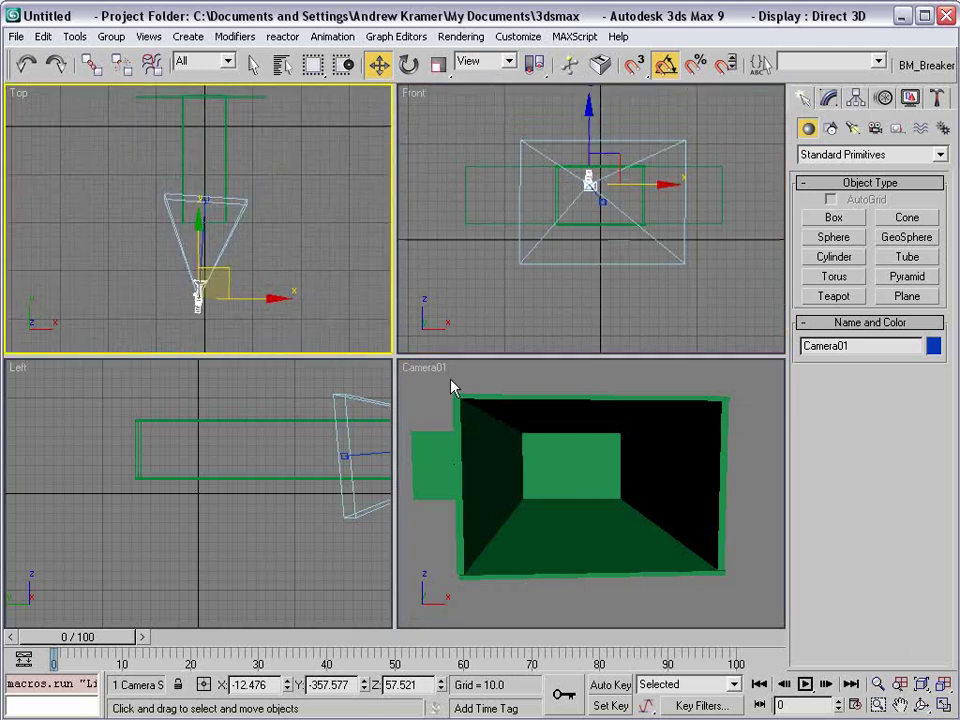
- Dolly the camera in toward the corridor's open end and widen its field of view to about 76 degrees
{"action": "right_click", "coordinate": [459, 444]}
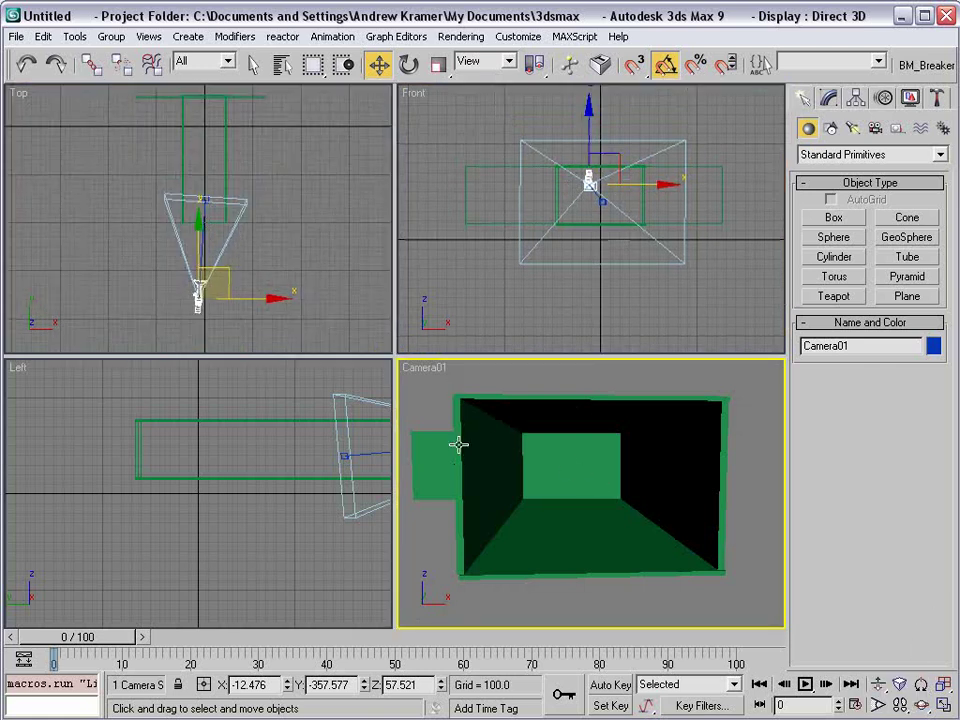
{"action": "left_click", "coordinate": [877, 686]}
{"action": "left_click_drag", "start_coordinate": [589, 525], "coordinate": [677, 510]}
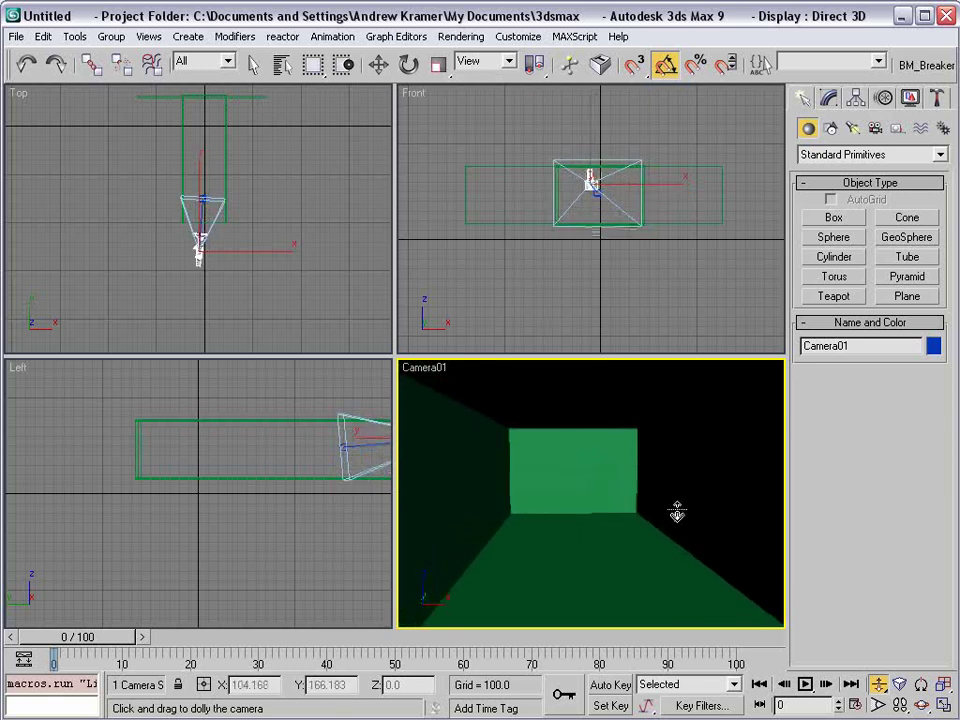
{"action": "left_click", "coordinate": [876, 705]}
{"action": "left_click_drag", "start_coordinate": [538, 462], "coordinate": [639, 545]}
{"action": "left_click", "coordinate": [878, 684]}
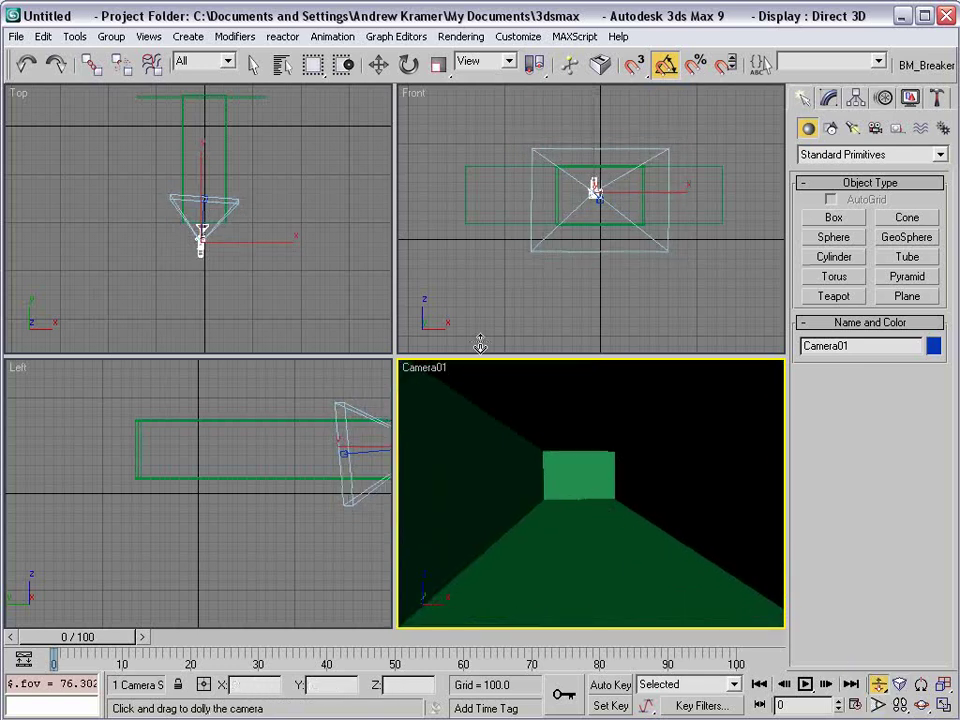
- Deselect the camera and save the scene as Vines.max
{"action": "right_click", "coordinate": [518, 303]}
{"action": "left_click", "coordinate": [523, 381]}
{"action": "left_click", "coordinate": [530, 320]}
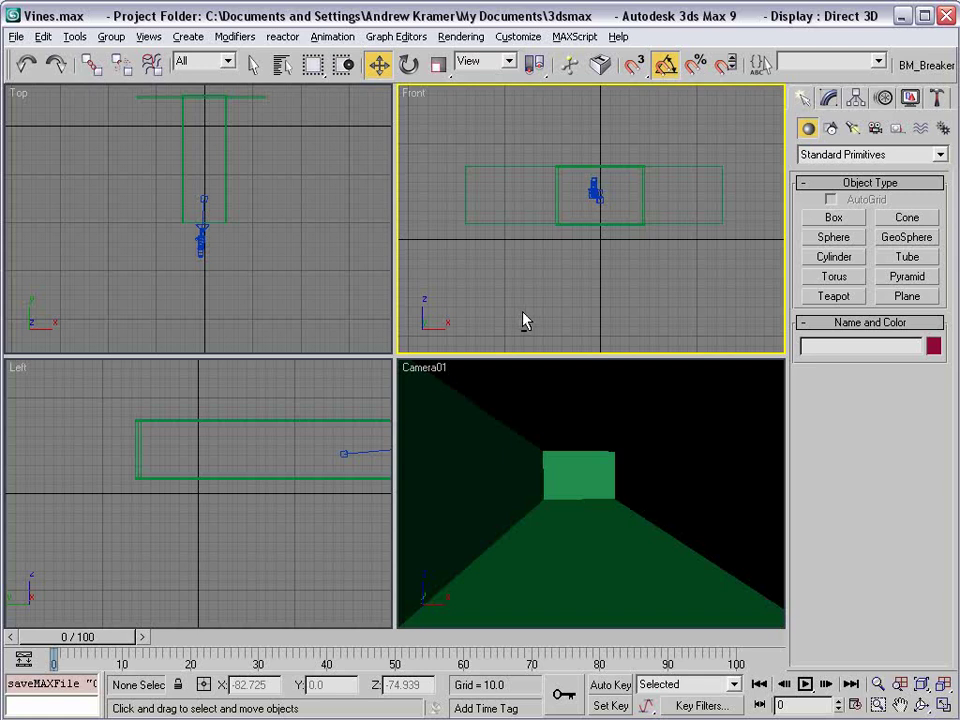
- Switch to Photoshop with Grunge_gray_09.jpg open and duplicate the Background layer under the default name
{"action": "key", "text": "alt+Tab"}
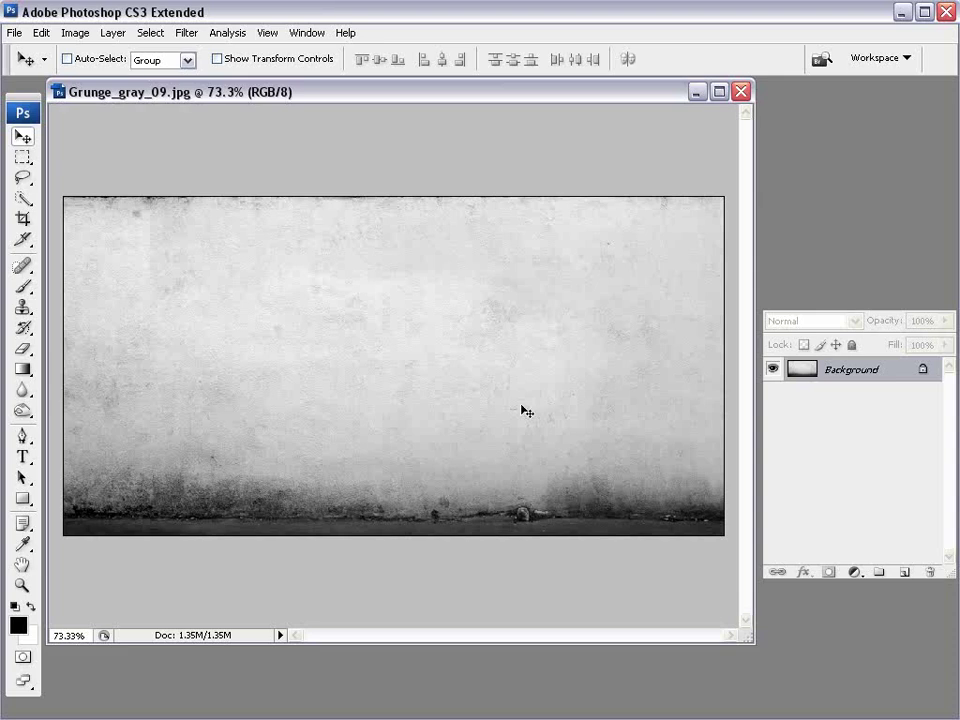
{"action": "left_click", "coordinate": [113, 32]}
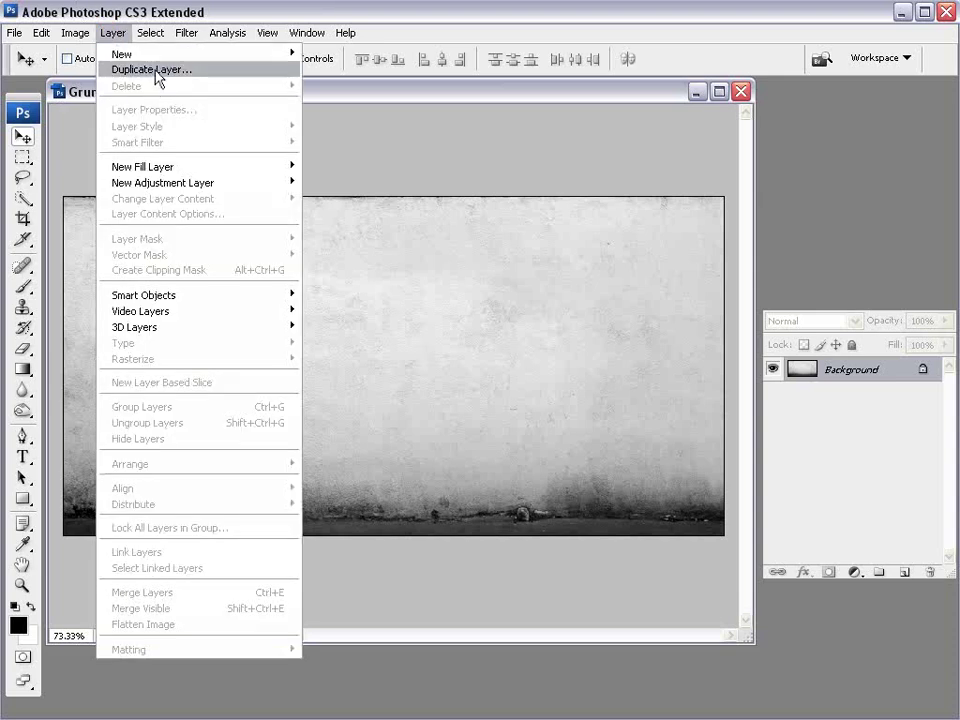
{"action": "left_click", "coordinate": [186, 79]}
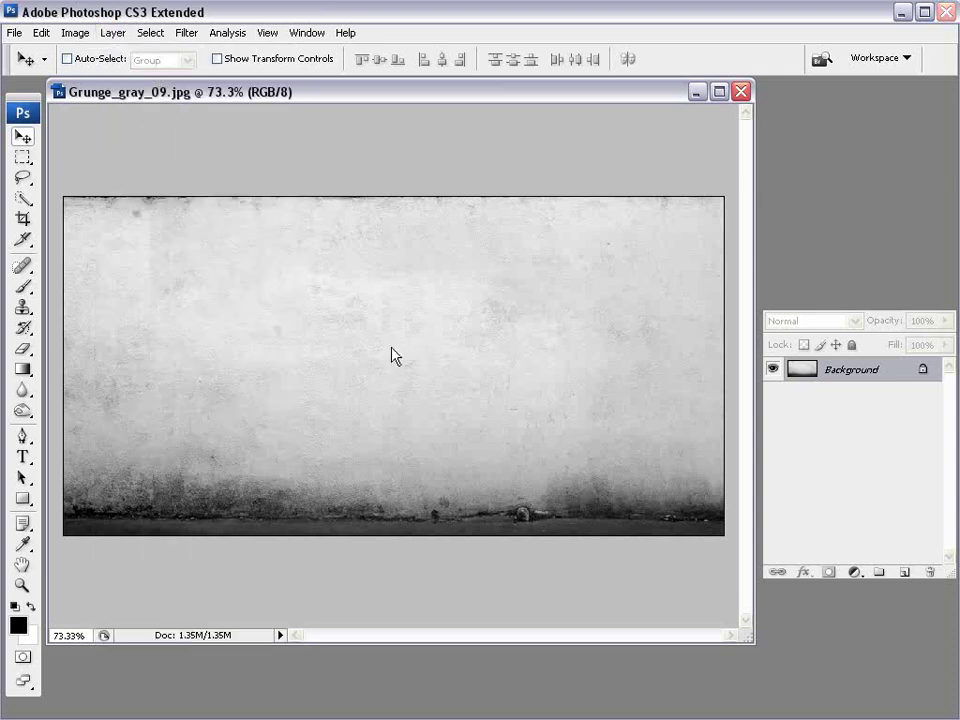
{"action": "left_click", "coordinate": [684, 343]}
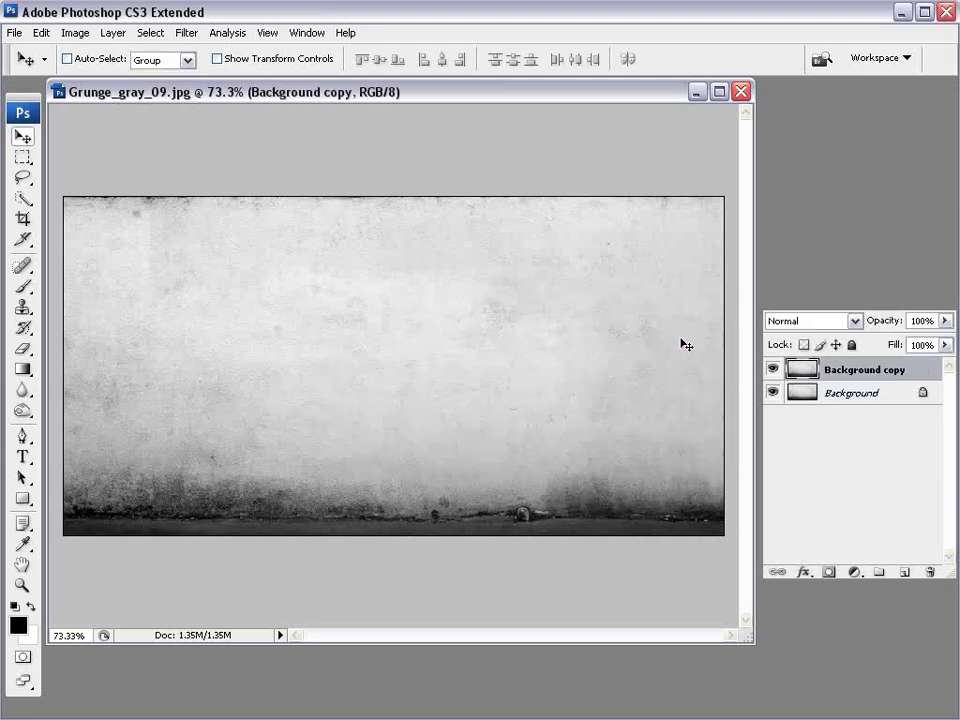
- Flip the Background copy layer vertically and set its blending mode to Multiply
{"action": "left_click", "coordinate": [41, 32]}
{"action": "mouse_move", "coordinate": [200, 335]}
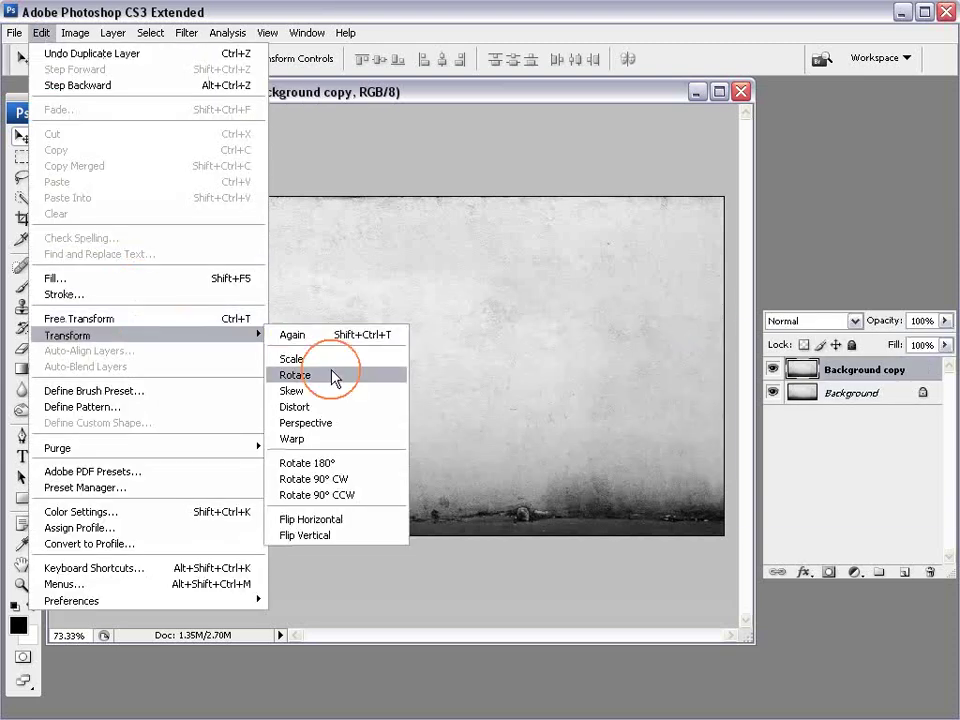
{"action": "left_click", "coordinate": [316, 540]}
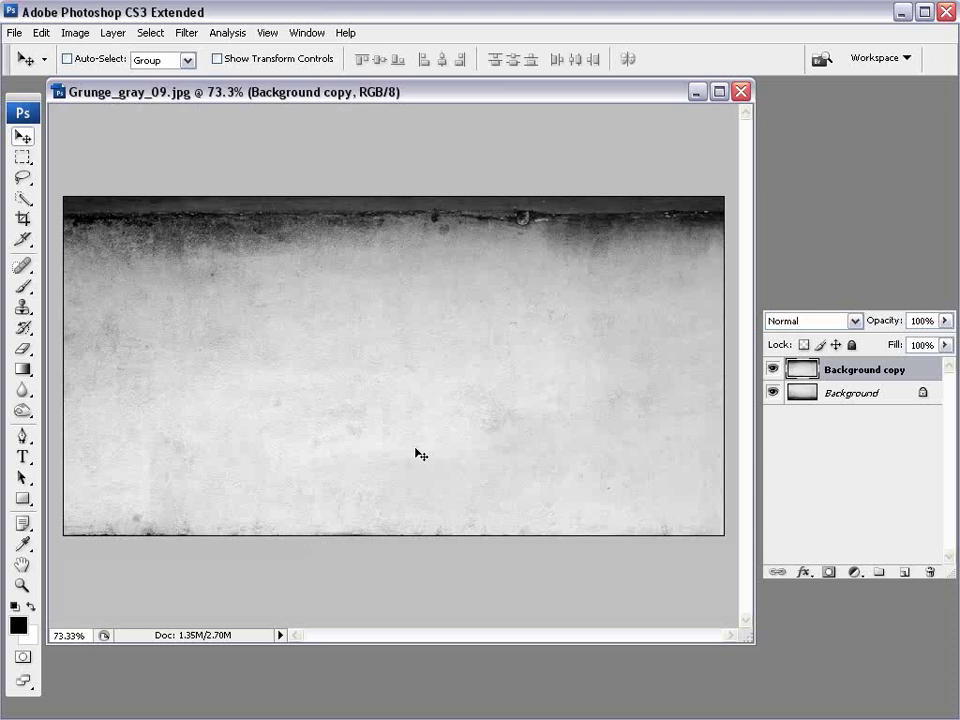
{"action": "left_click", "coordinate": [806, 322]}
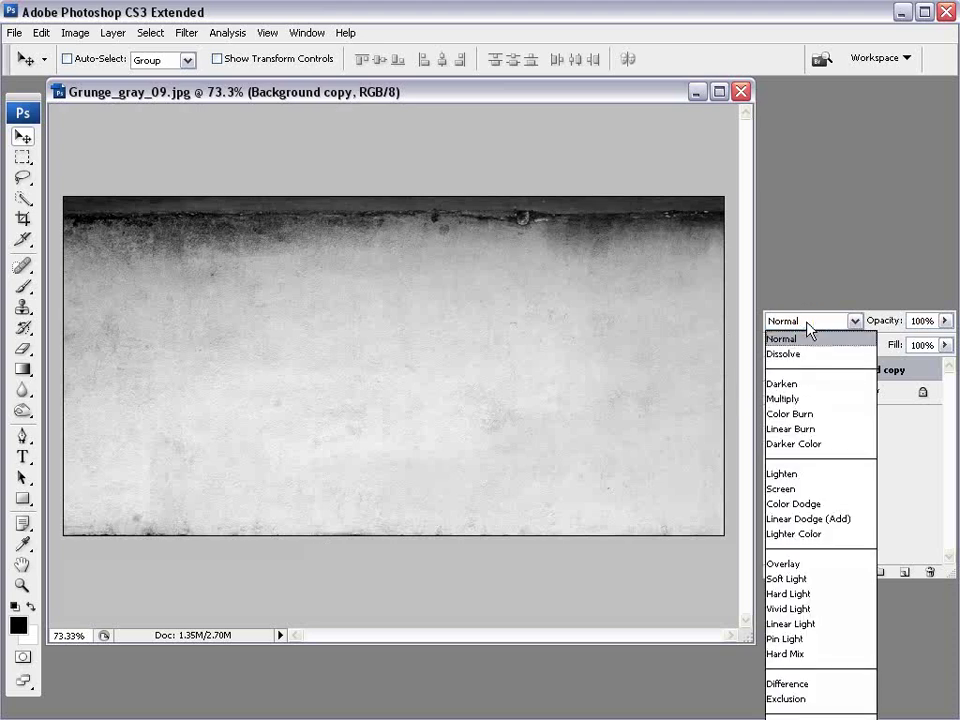
{"action": "left_click", "coordinate": [800, 399]}
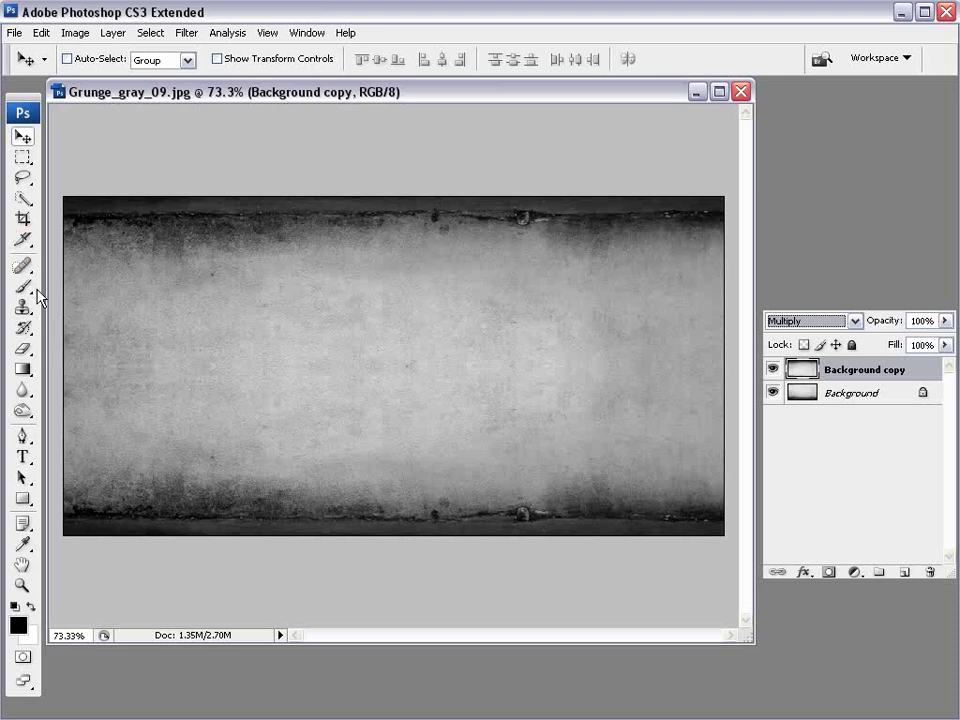
- Erase the lower and middle areas of the Background copy layer with a soft 339 px eraser, keeping its dark upper edge
{"action": "left_click", "coordinate": [22, 348]}
{"action": "right_click", "coordinate": [354, 347]}
{"action": "left_click_drag", "start_coordinate": [512, 386], "coordinate": [528, 386]}
{"action": "left_click_drag", "start_coordinate": [380, 450], "coordinate": [363, 451]}
{"action": "left_click", "coordinate": [653, 508]}
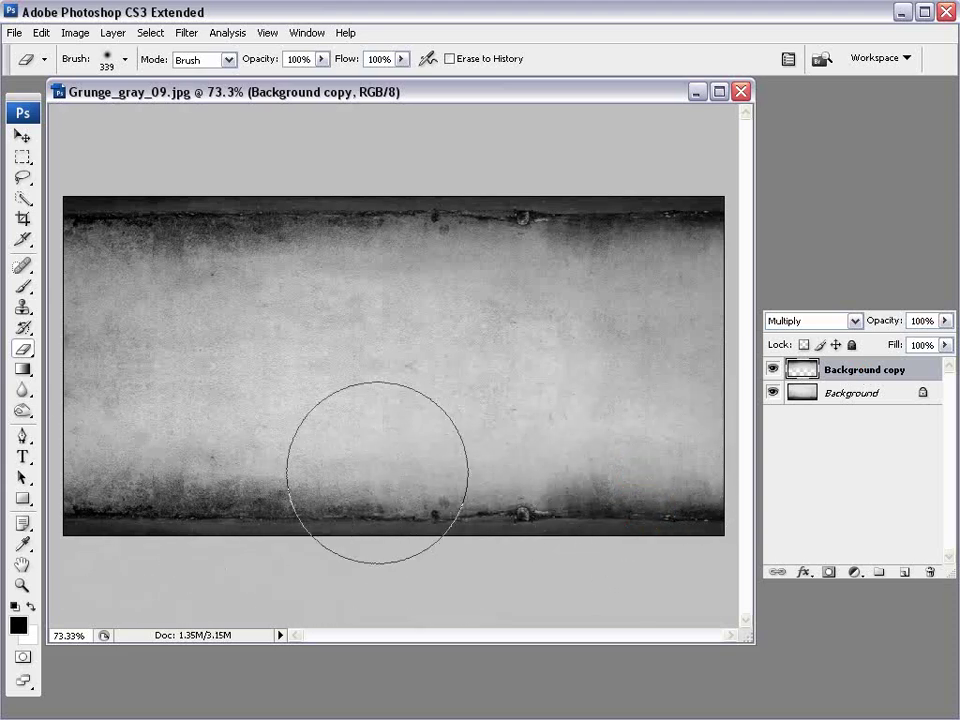
{"action": "left_click", "coordinate": [388, 403]}
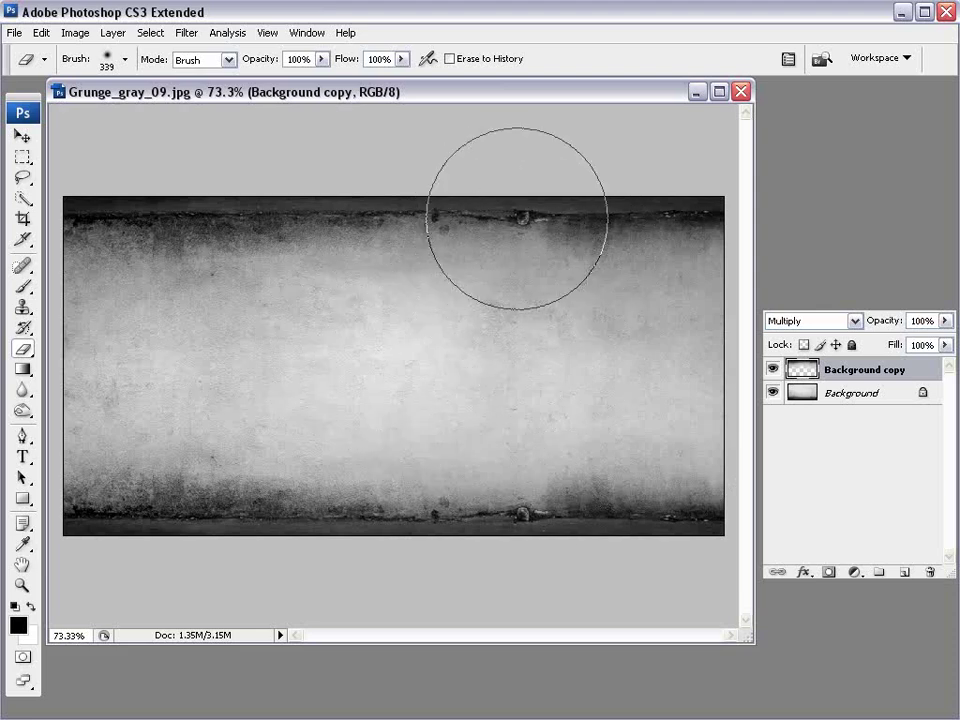
{"action": "key", "text": "v"}
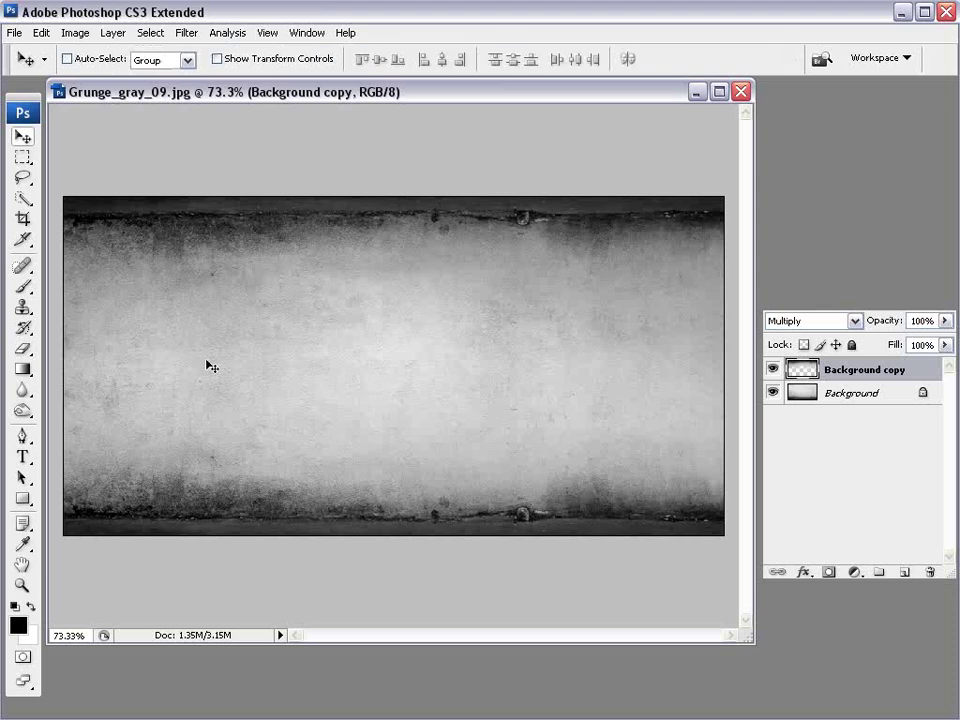
- Clone out the knot and the dark spot along the upper edge of Background copy with a 21 px Clone Stamp
{"action": "left_click", "coordinate": [22, 306]}
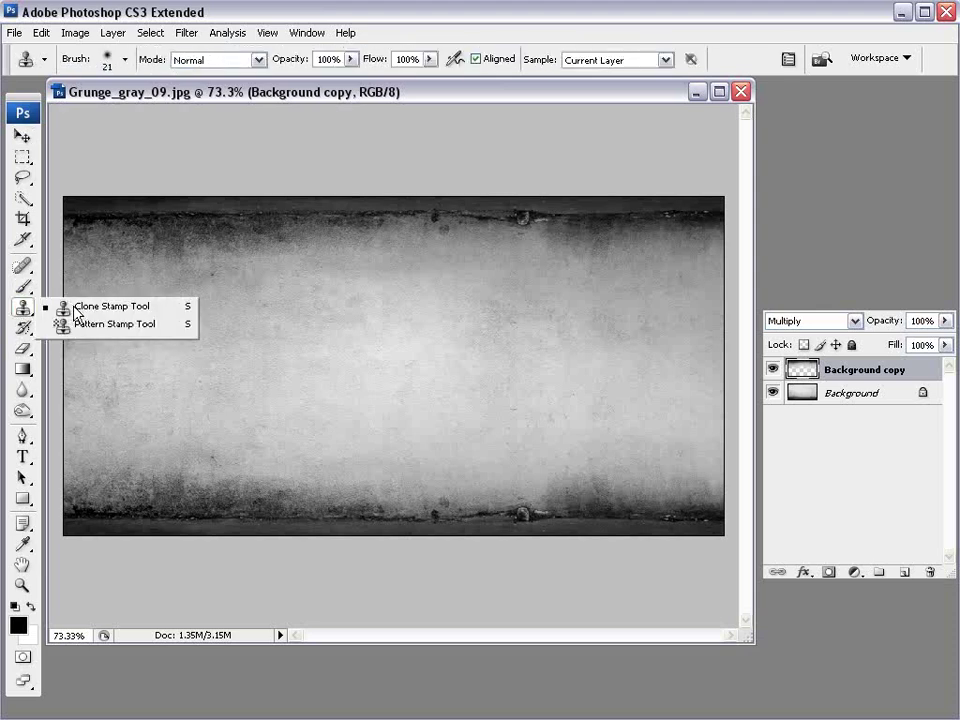
{"action": "left_click", "coordinate": [862, 367]}
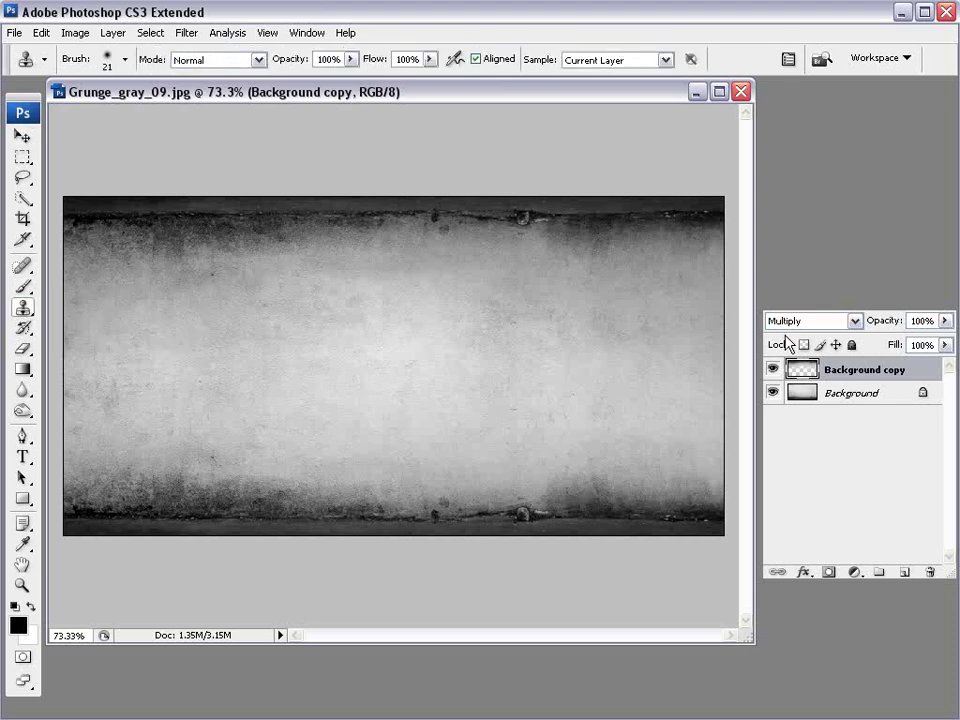
{"action": "left_click", "coordinate": [586, 208], "text": "alt"}
{"action": "left_click", "coordinate": [525, 211]}
{"action": "mouse_move", "coordinate": [525, 211]}
{"action": "left_mouse_down"}
{"action": "mouse_move", "coordinate": [525, 220]}
{"action": "mouse_move", "coordinate": [542, 212]}
{"action": "mouse_move", "coordinate": [570, 222]}
{"action": "left_mouse_up"}
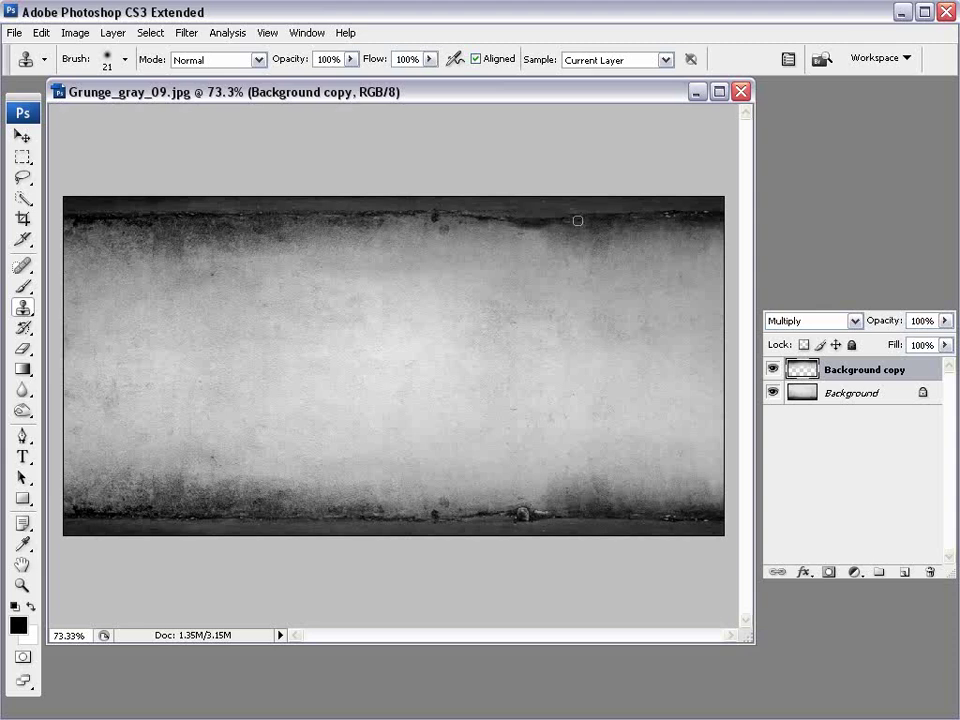
{"action": "left_click", "coordinate": [405, 208], "text": "alt"}
{"action": "key", "text": "v"}
- Select both layers and flatten the image
{"action": "left_click", "coordinate": [853, 394]}
{"action": "left_click", "coordinate": [851, 378], "text": "shift"}
{"action": "left_click_drag", "start_coordinate": [869, 297], "coordinate": [592, 263]}
{"action": "left_click", "coordinate": [672, 276]}
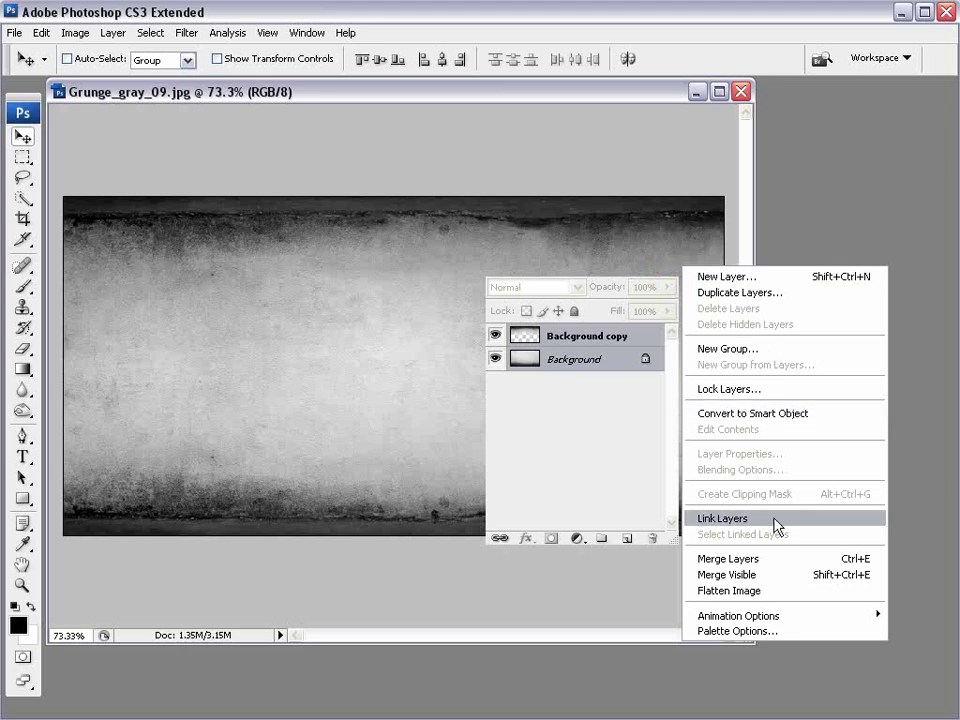
{"action": "left_click", "coordinate": [715, 591]}
{"action": "left_click_drag", "start_coordinate": [602, 285], "coordinate": [868, 287]}
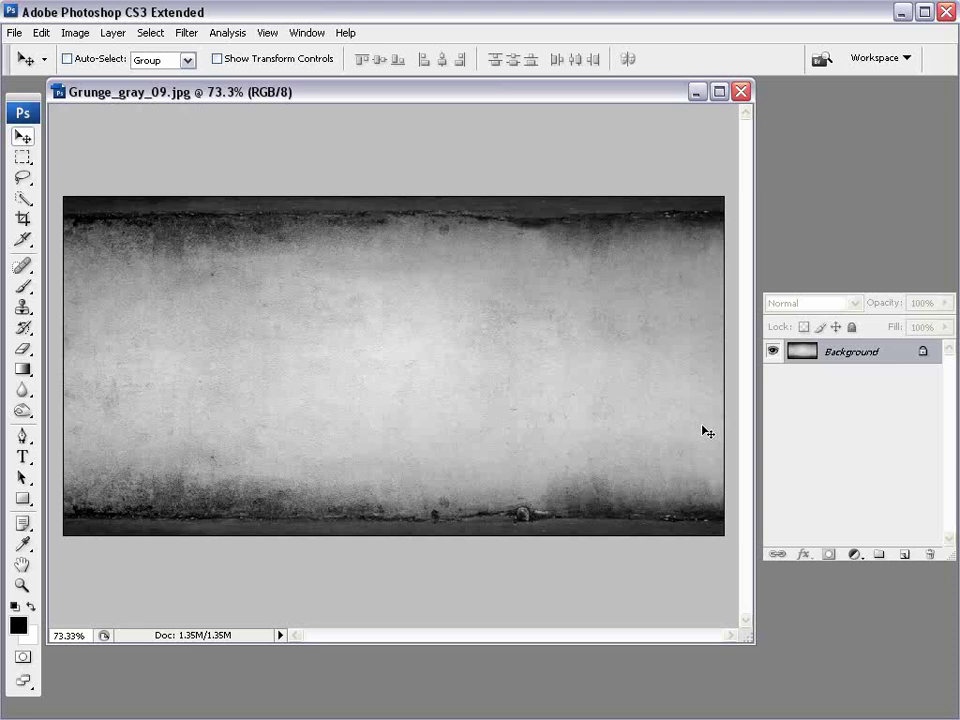
- Convert the locked Background into a regular layer named Layer 0
{"action": "left_click_drag", "start_coordinate": [870, 284], "coordinate": [813, 247]}
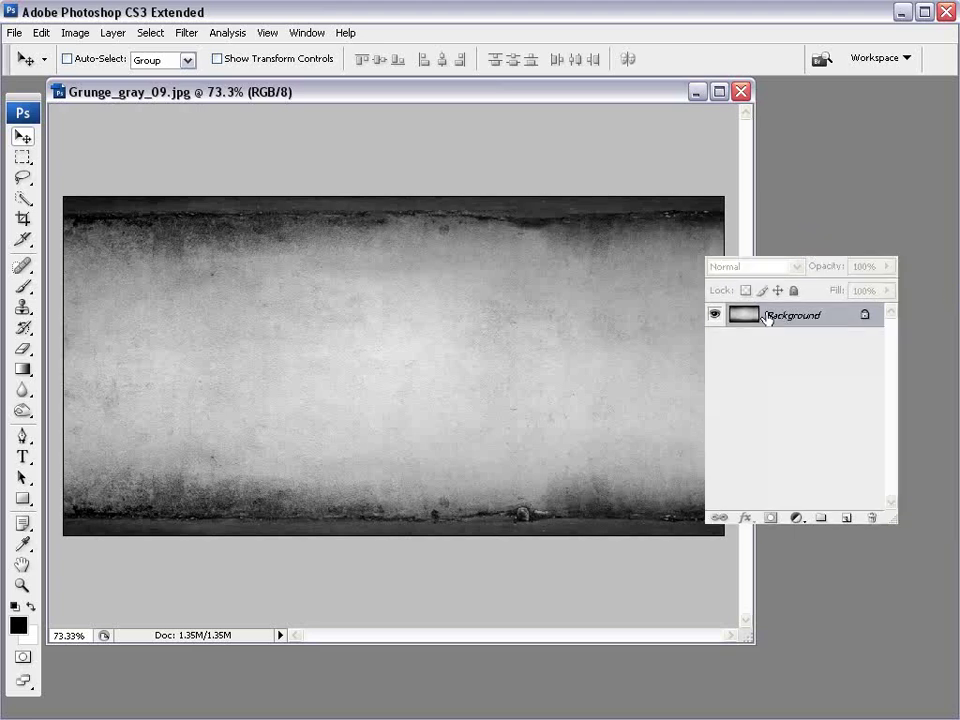
{"action": "double_click", "coordinate": [840, 318]}
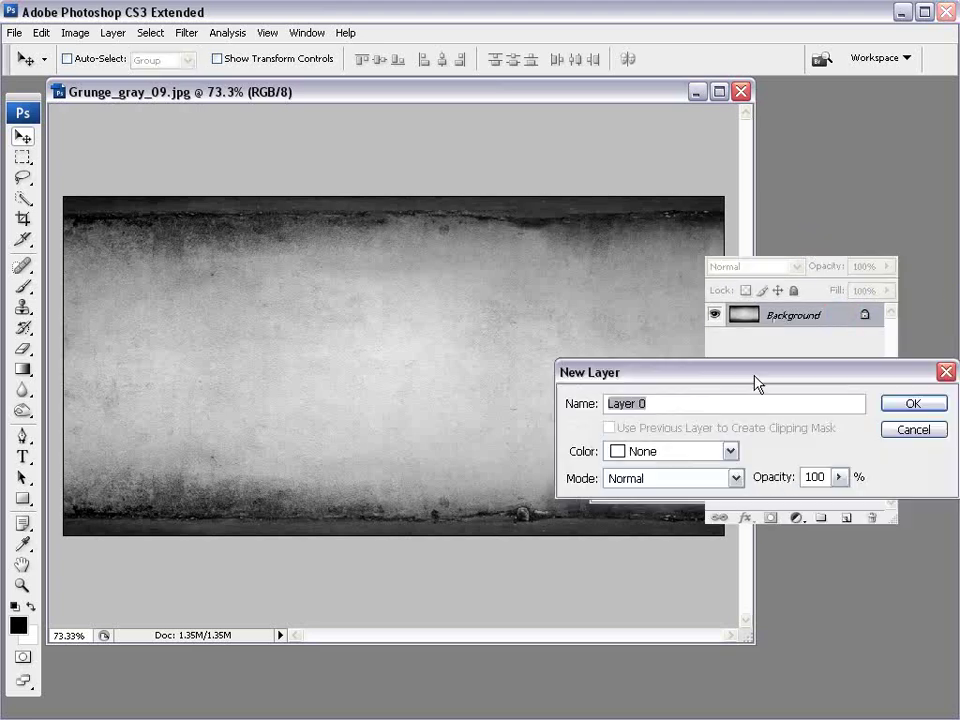
{"action": "left_click", "coordinate": [668, 358]}
{"action": "left_click_drag", "start_coordinate": [797, 257], "coordinate": [845, 232]}
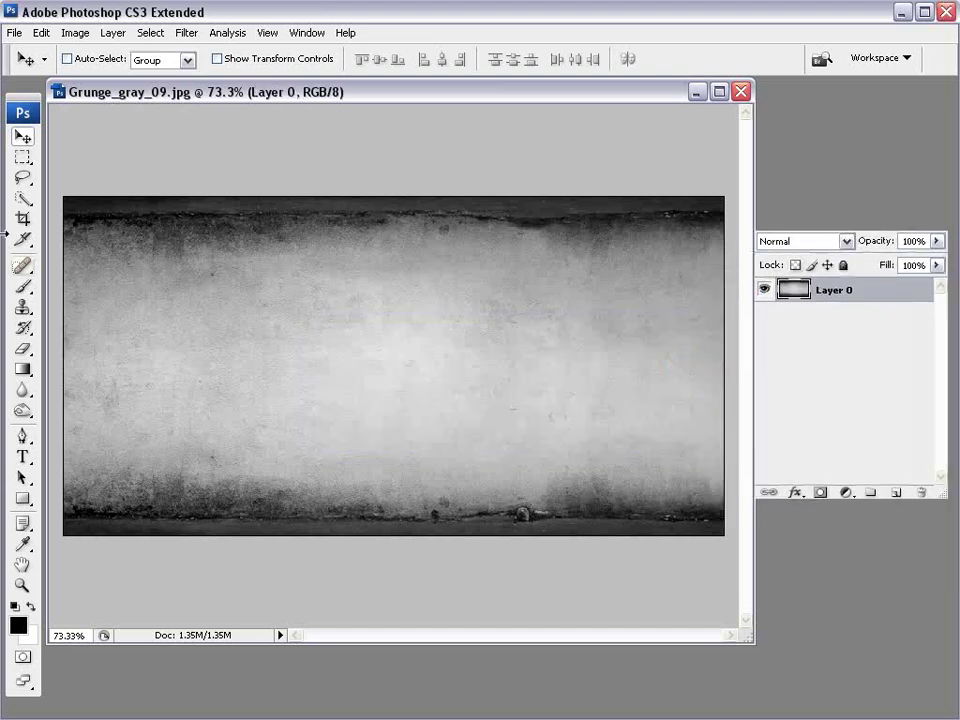
- Select the wall texture from its left edge to about five-sixths of its width and cut that area to a new layer
{"action": "left_click", "coordinate": [24, 159]}
{"action": "left_click", "coordinate": [103, 121]}
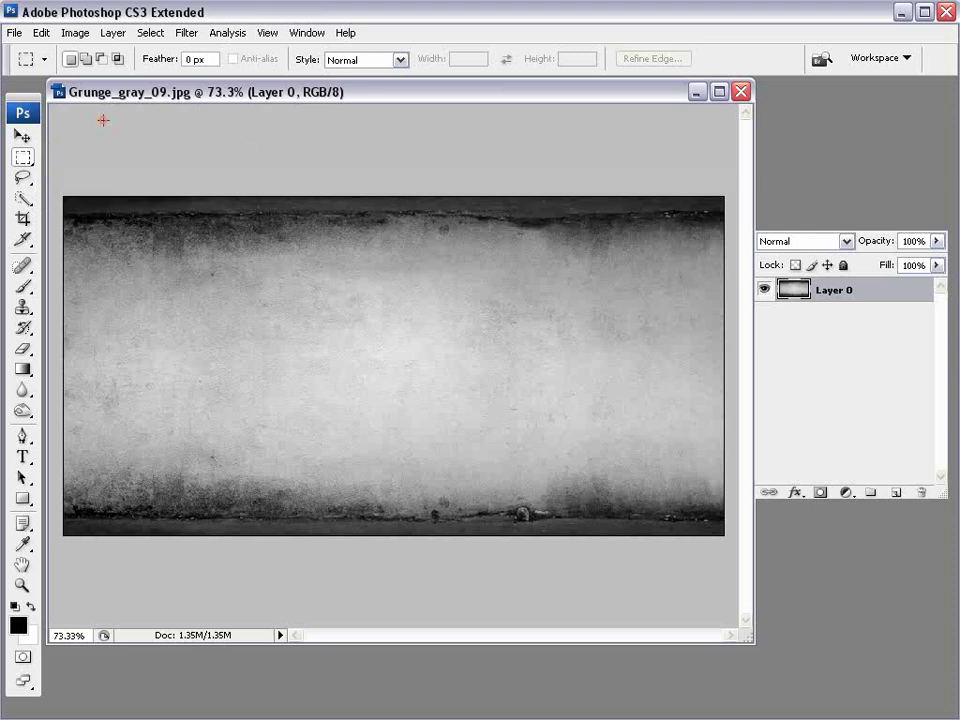
{"action": "left_click_drag", "start_coordinate": [60, 180], "coordinate": [621, 576]}
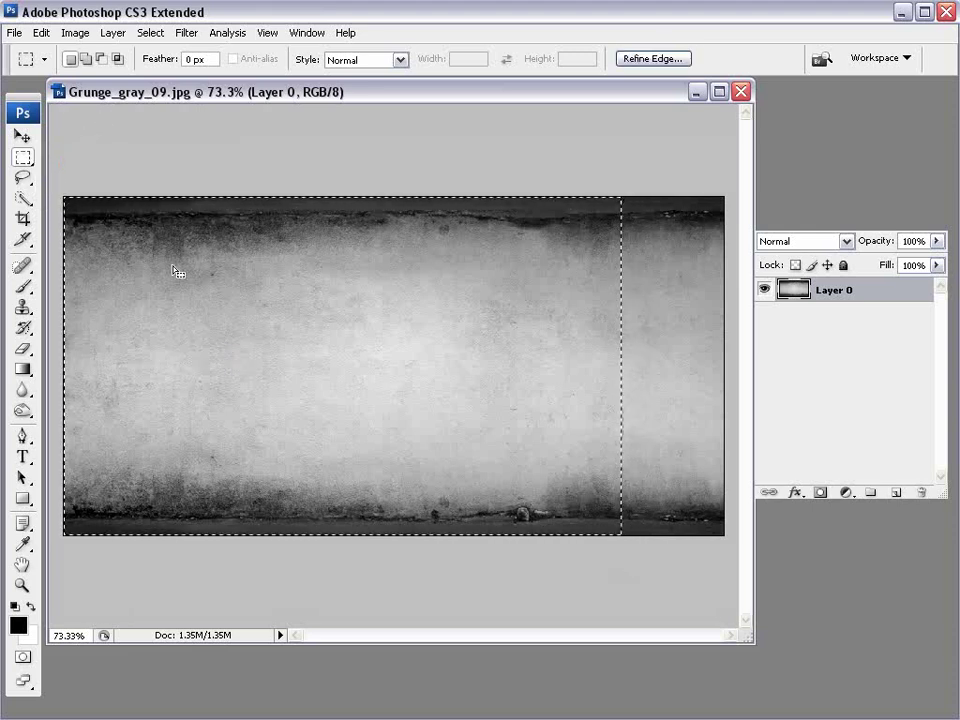
{"action": "right_click", "coordinate": [142, 231]}
{"action": "left_click", "coordinate": [160, 366]}
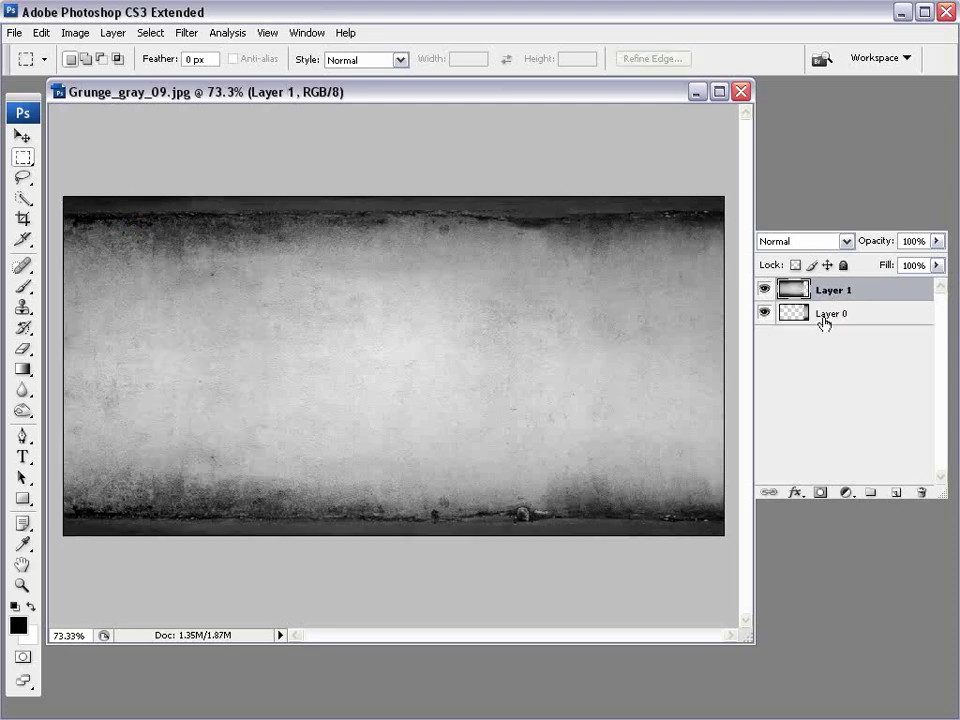
- Place Layer 0 above Layer 1 and move its narrow strip from the image's right edge to the left edge
{"action": "left_click", "coordinate": [789, 309]}
{"action": "left_click_drag", "start_coordinate": [789, 309], "coordinate": [808, 294]}
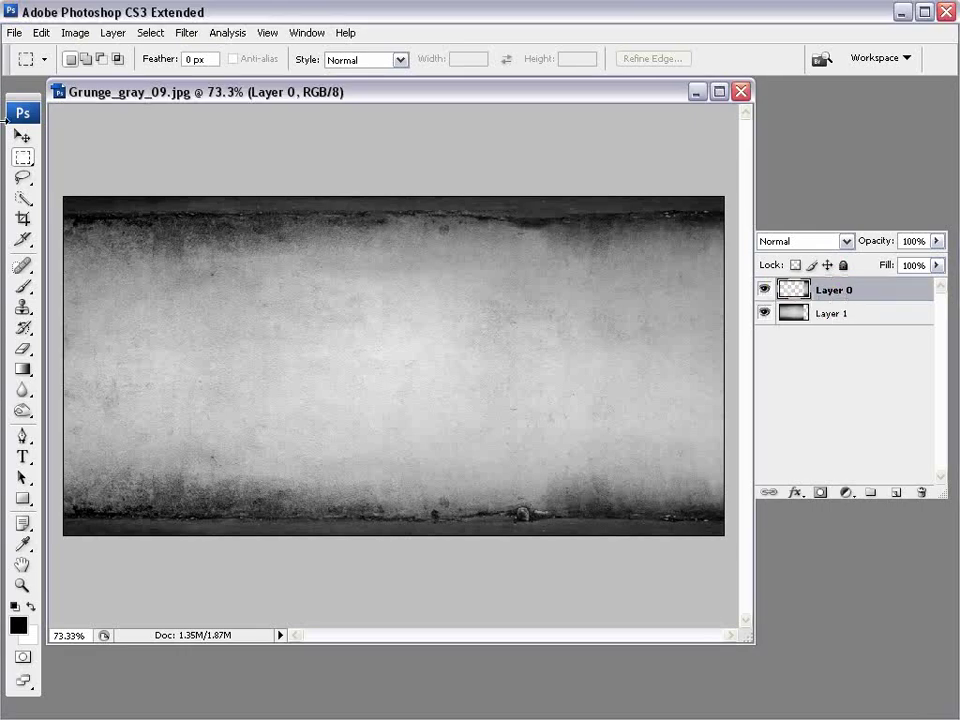
{"action": "left_click", "coordinate": [22, 135]}
{"action": "left_click_drag", "start_coordinate": [594, 420], "coordinate": [438, 407]}
{"action": "key", "text": "ctrl+z"}
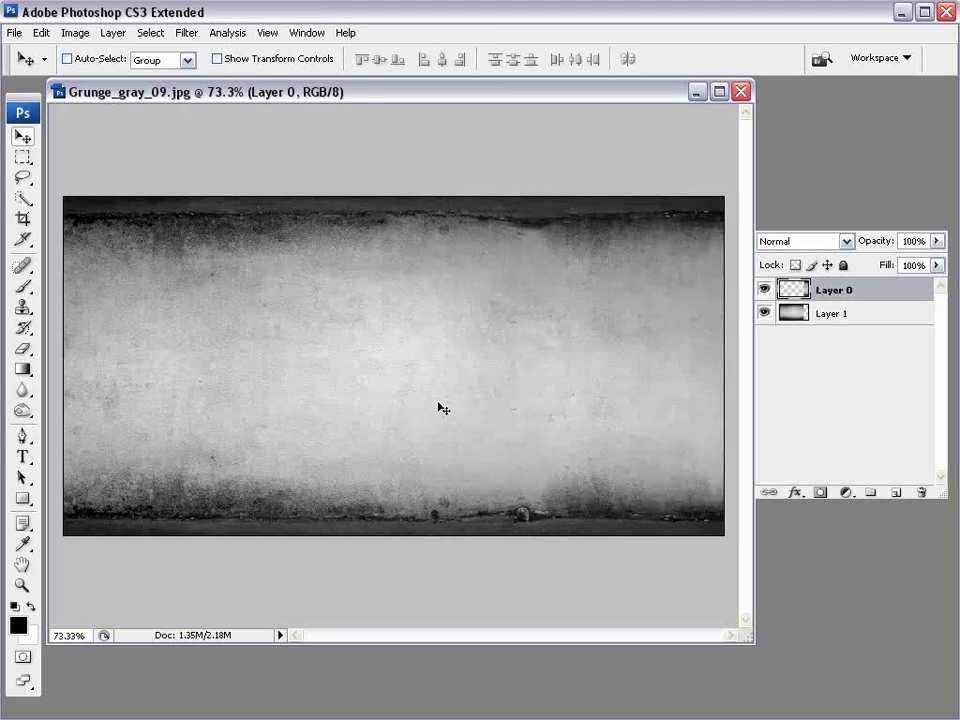
{"action": "left_click_drag", "start_coordinate": [655, 400], "coordinate": [85, 343]}
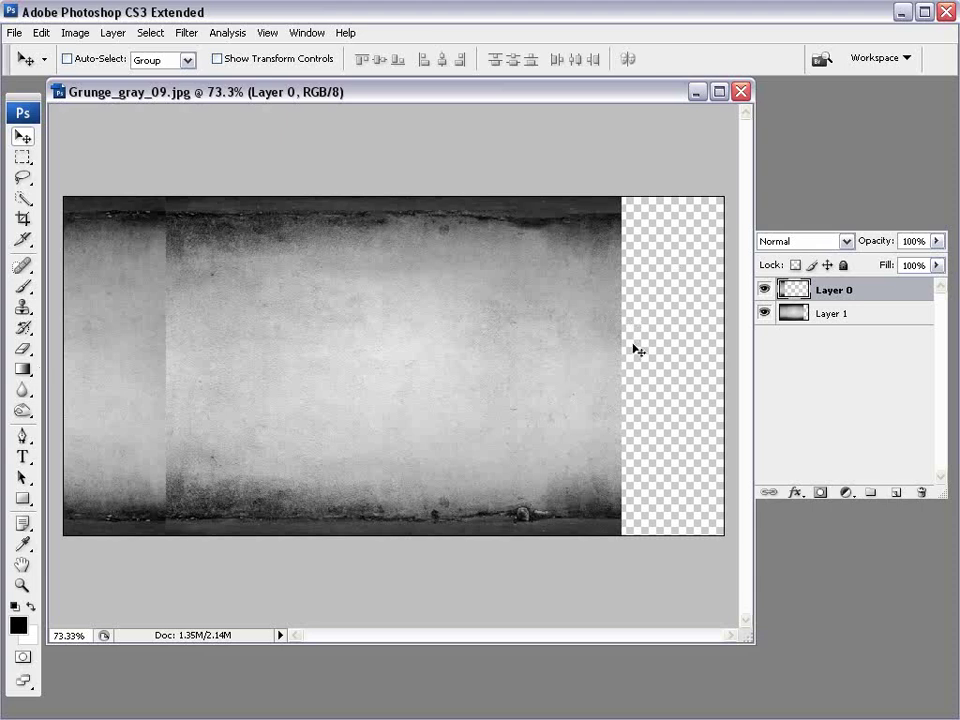
- Blend the strip's right-hand seam on Layer 0 into the texture below by erasing it with a soft 339 px Eraser brush
{"action": "left_click", "coordinate": [22, 157]}
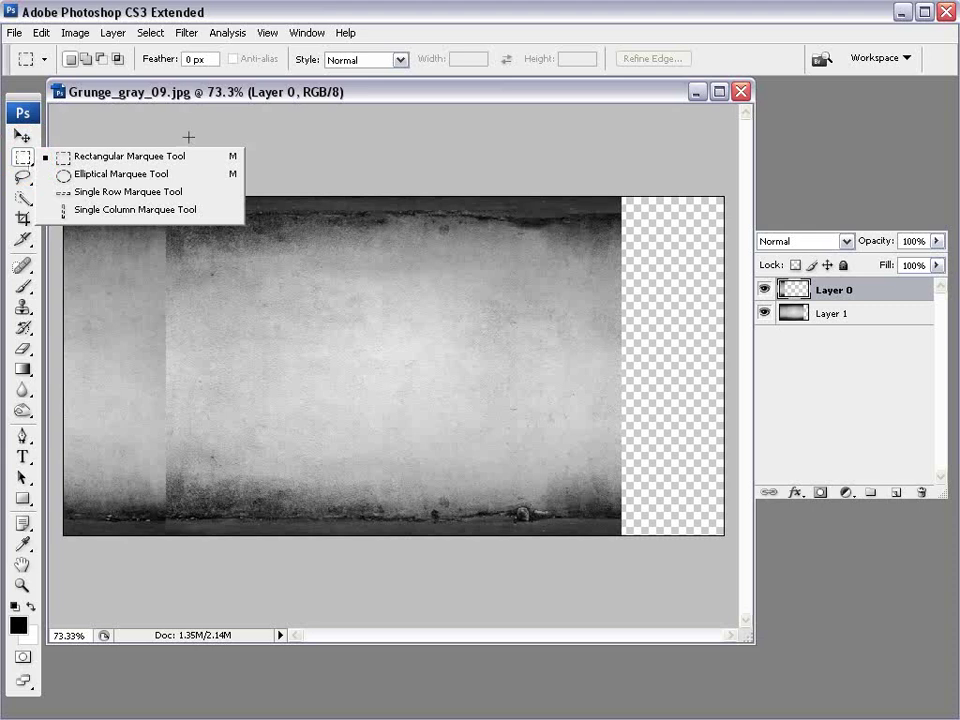
{"action": "left_click", "coordinate": [435, 185]}
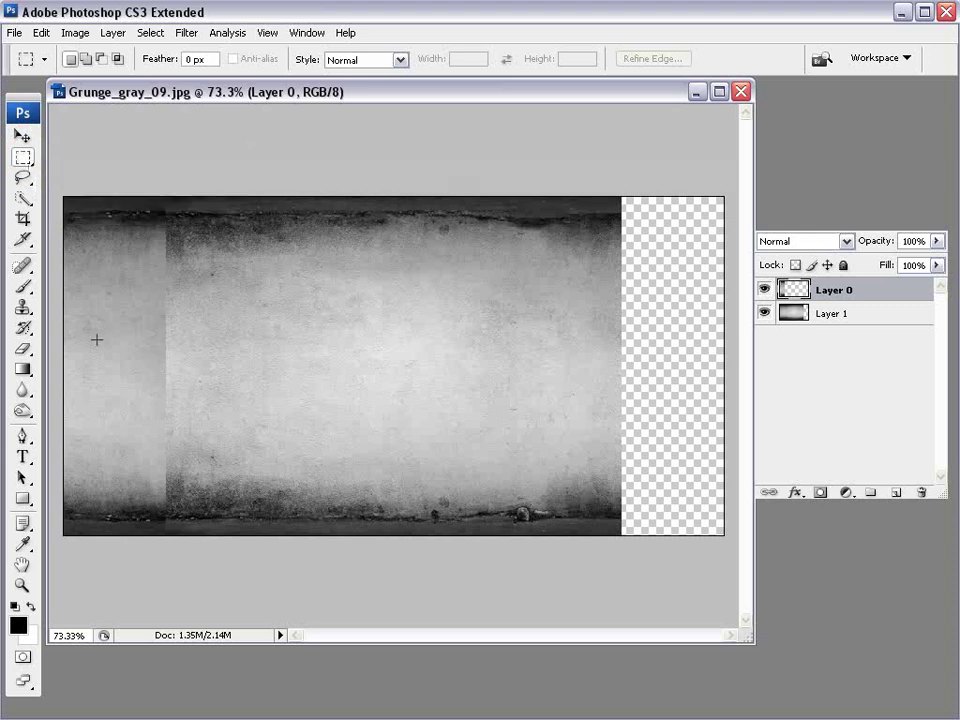
{"action": "left_click", "coordinate": [22, 348]}
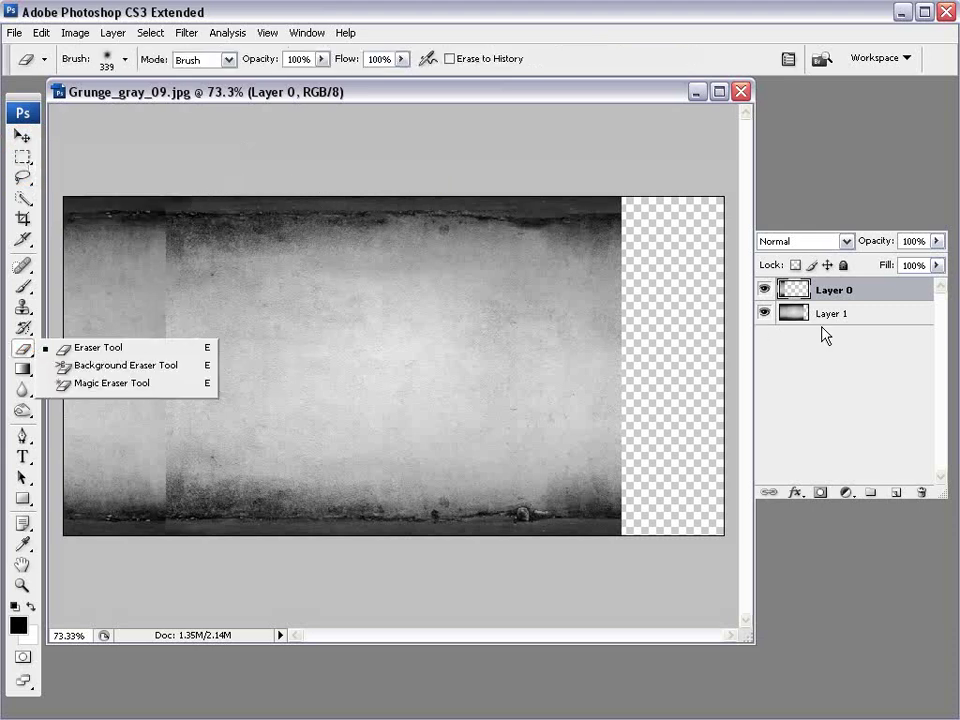
{"action": "left_click", "coordinate": [257, 251]}
{"action": "mouse_move", "coordinate": [242, 256]}
{"action": "left_mouse_down"}
{"action": "mouse_move", "coordinate": [244, 463]}
{"action": "mouse_move", "coordinate": [236, 406]}
{"action": "left_mouse_up"}
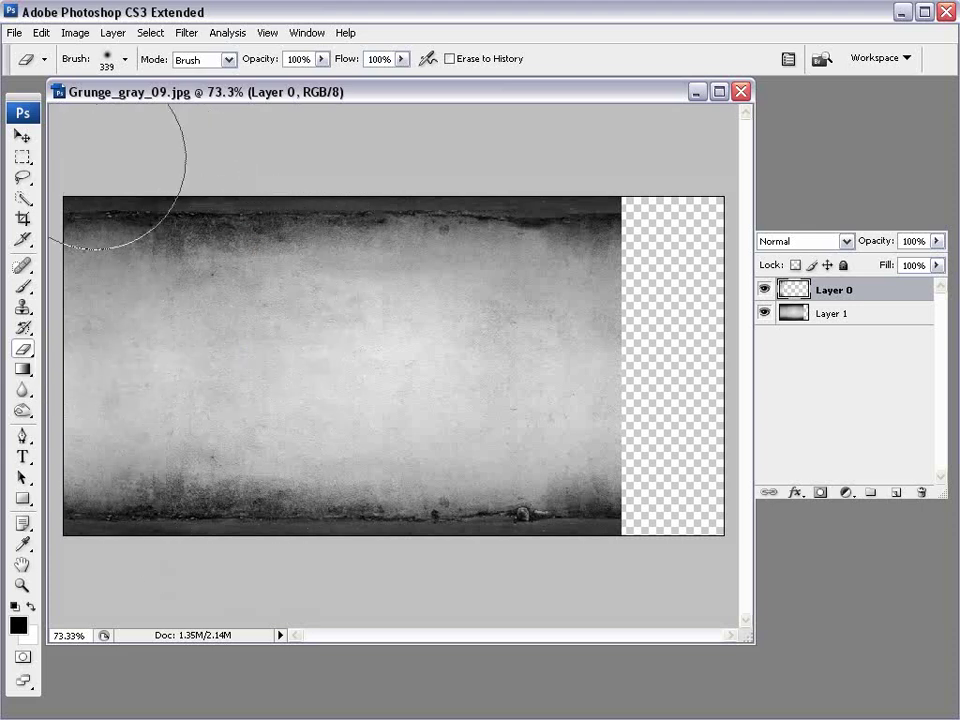
- Select Layer 0 and Layer 1 together and merge them into a single layer
{"action": "left_click", "coordinate": [22, 137]}
{"action": "left_click", "coordinate": [834, 314], "text": "shift"}
{"action": "left_click_drag", "start_coordinate": [842, 232], "coordinate": [800, 182]}
{"action": "left_click", "coordinate": [825, 176]}
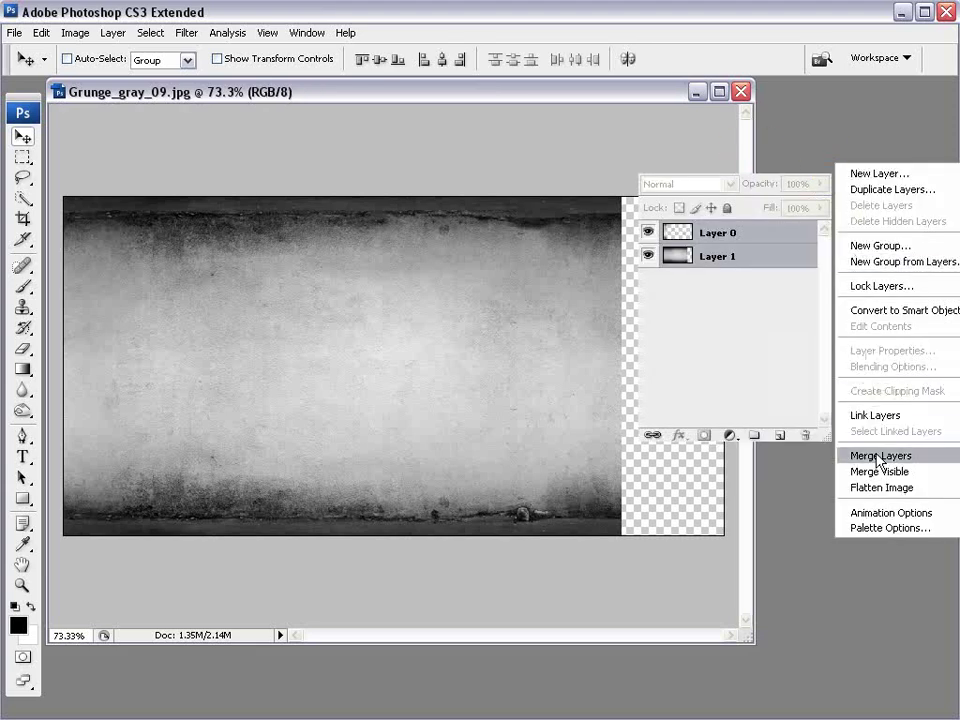
{"action": "left_click", "coordinate": [868, 574]}
{"action": "left_click_drag", "start_coordinate": [743, 172], "coordinate": [842, 225]}
- Try a copy of the merged texture against its right edge to check the seamless join, and undo the copy
{"action": "left_click_drag", "start_coordinate": [111, 336], "coordinate": [620, 348], "text": "alt"}
{"action": "left_click_drag", "start_coordinate": [678, 340], "coordinate": [671, 339], "text": "alt"}
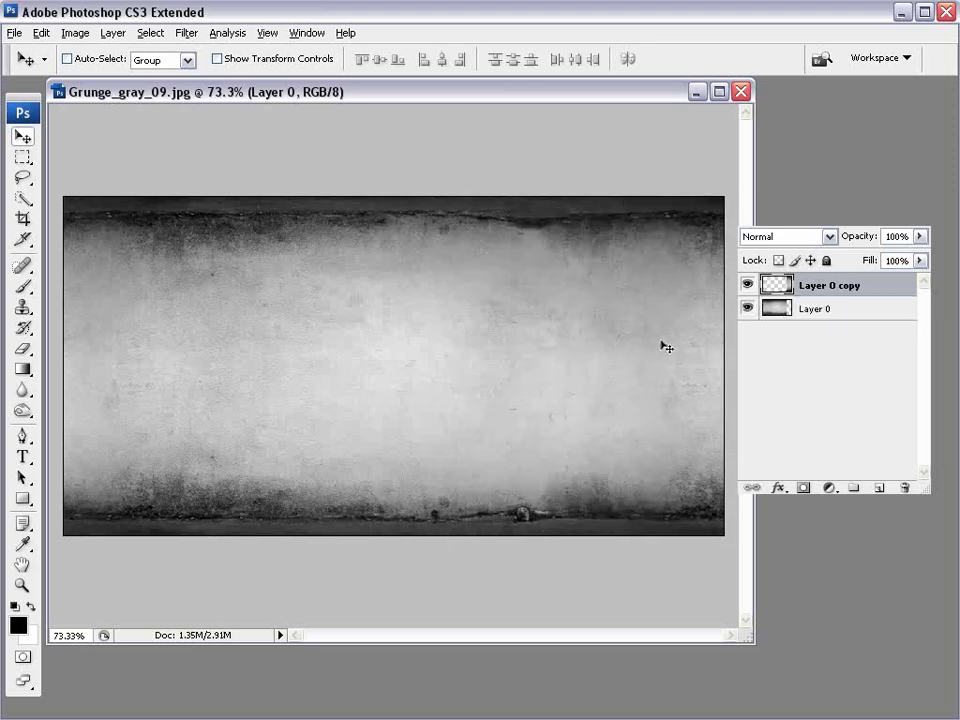
{"action": "key", "text": "ctrl+z"}
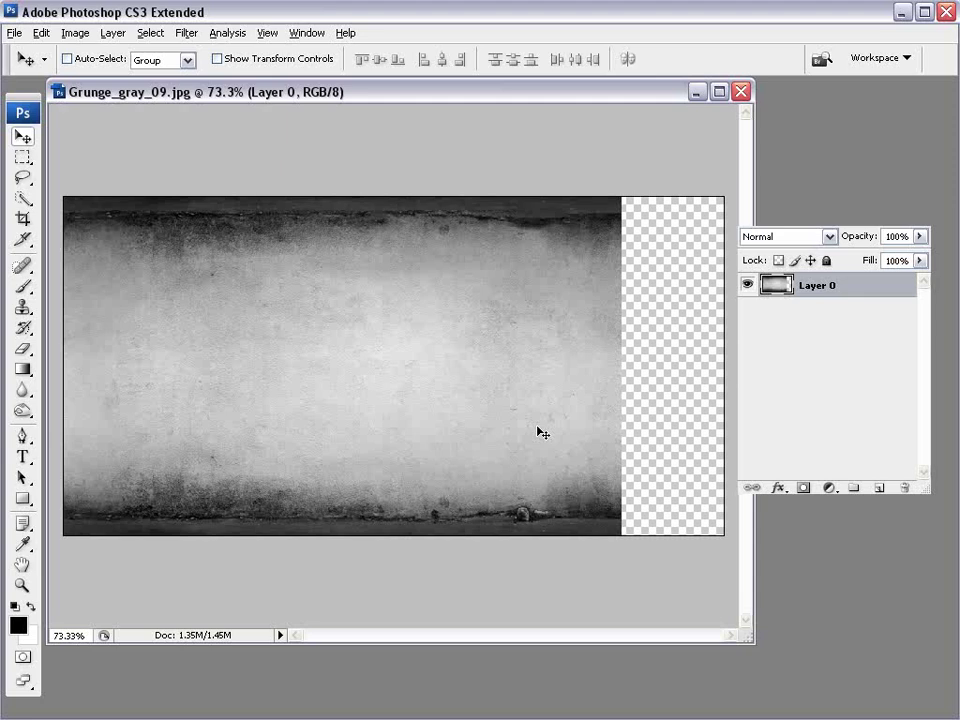
- Crop the image to the wall texture, removing the transparent strip on its right side
{"action": "left_click", "coordinate": [22, 220]}
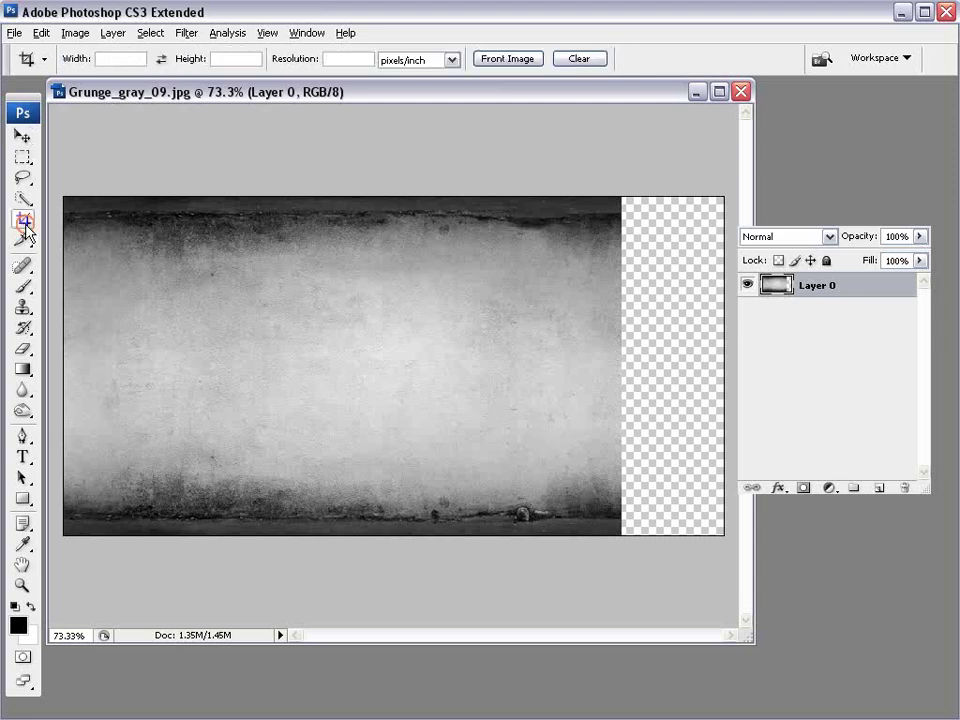
{"action": "left_click_drag", "start_coordinate": [58, 191], "coordinate": [615, 594]}
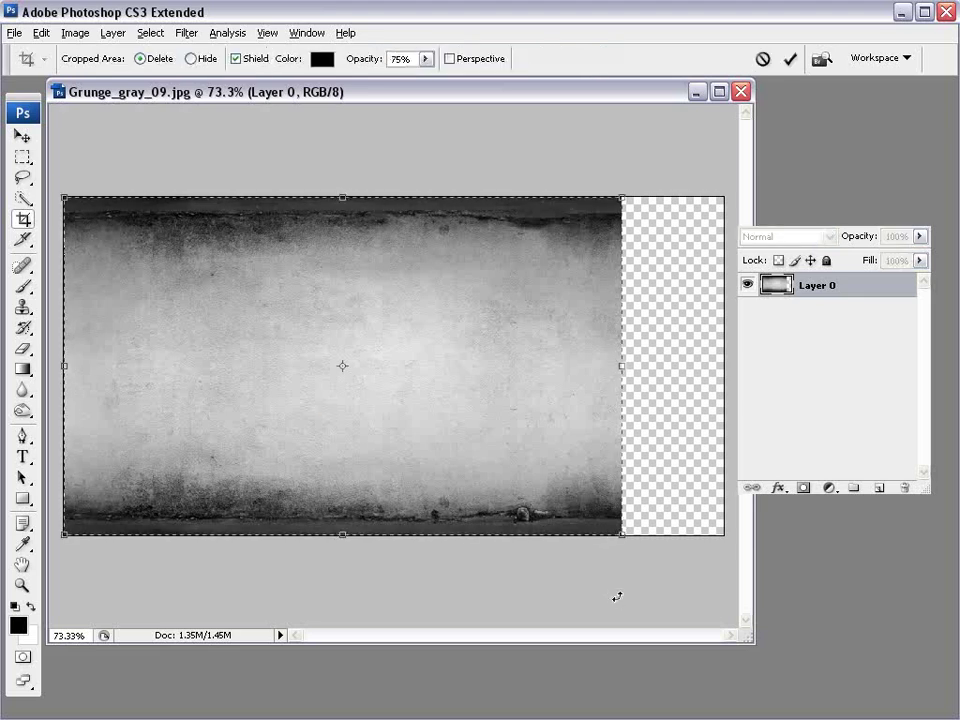
{"action": "key", "text": "Return"}
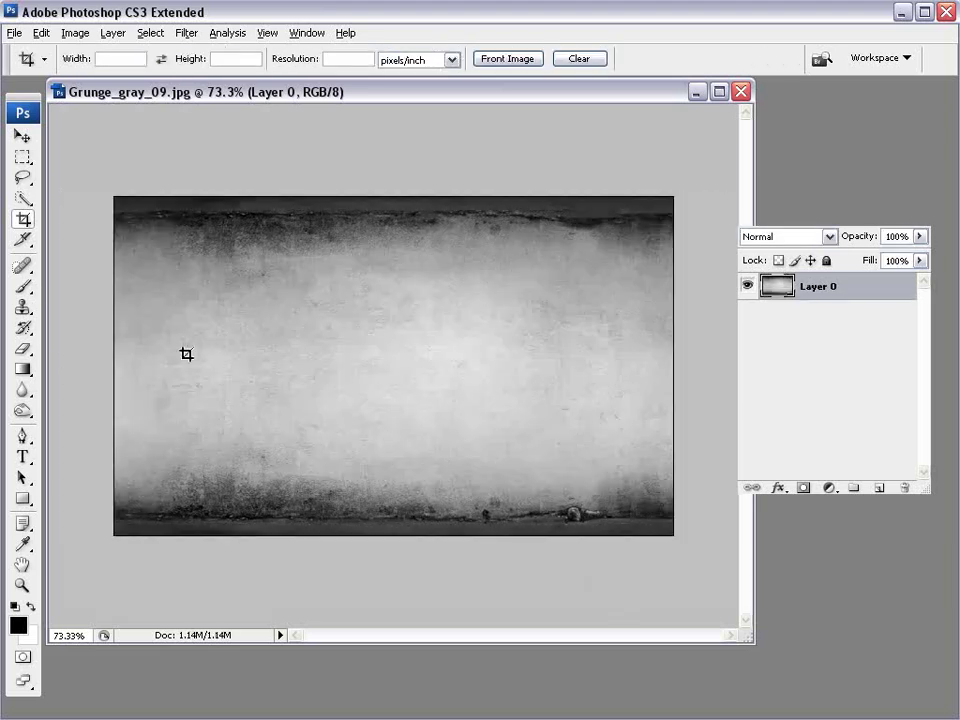
- Darken the texture's top and bottom edges and patches of its middle using the Burn tool with a 195 px brush, Shadows range and 50% exposure
{"action": "left_click", "coordinate": [23, 392]}
{"action": "left_click", "coordinate": [22, 411]}
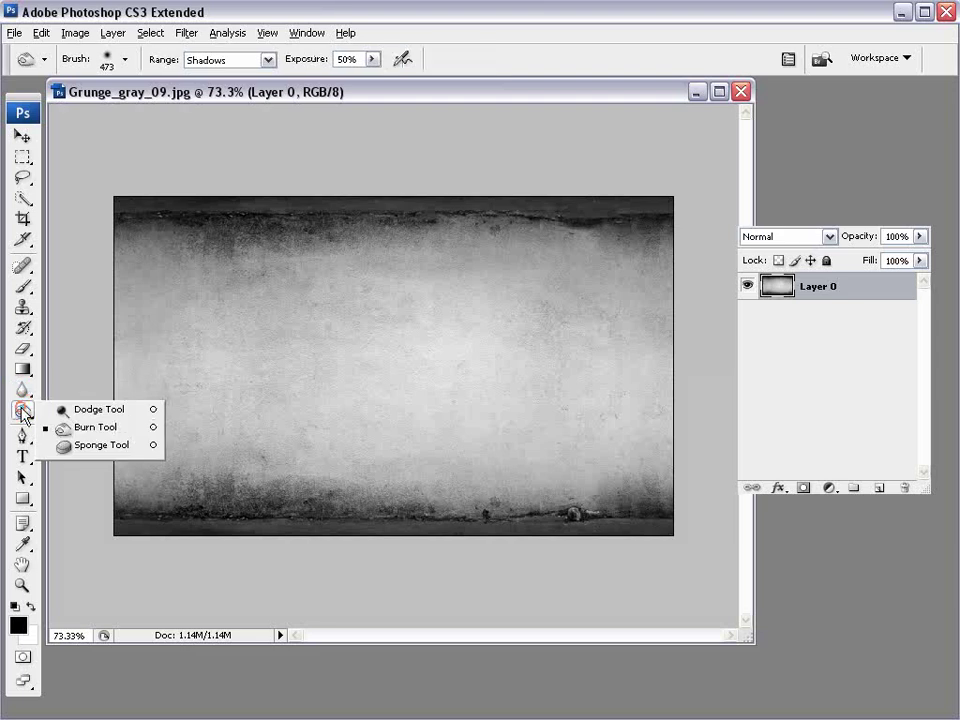
{"action": "left_click", "coordinate": [112, 436]}
{"action": "right_click", "coordinate": [322, 372]}
{"action": "left_click_drag", "start_coordinate": [490, 410], "coordinate": [474, 411]}
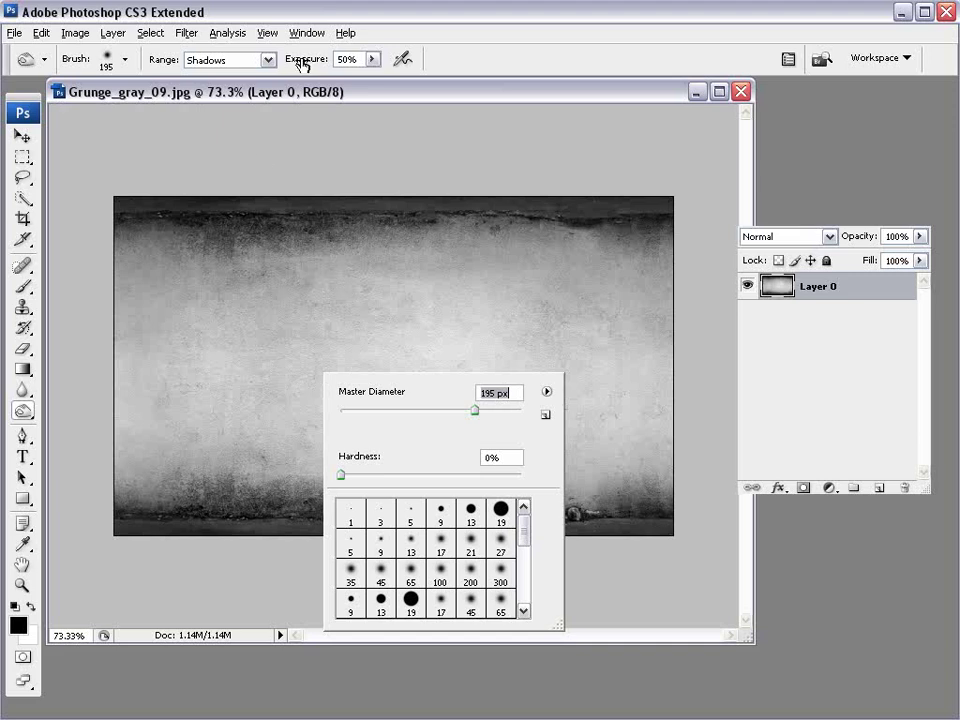
{"action": "left_click", "coordinate": [268, 60]}
{"action": "left_click", "coordinate": [270, 62]}
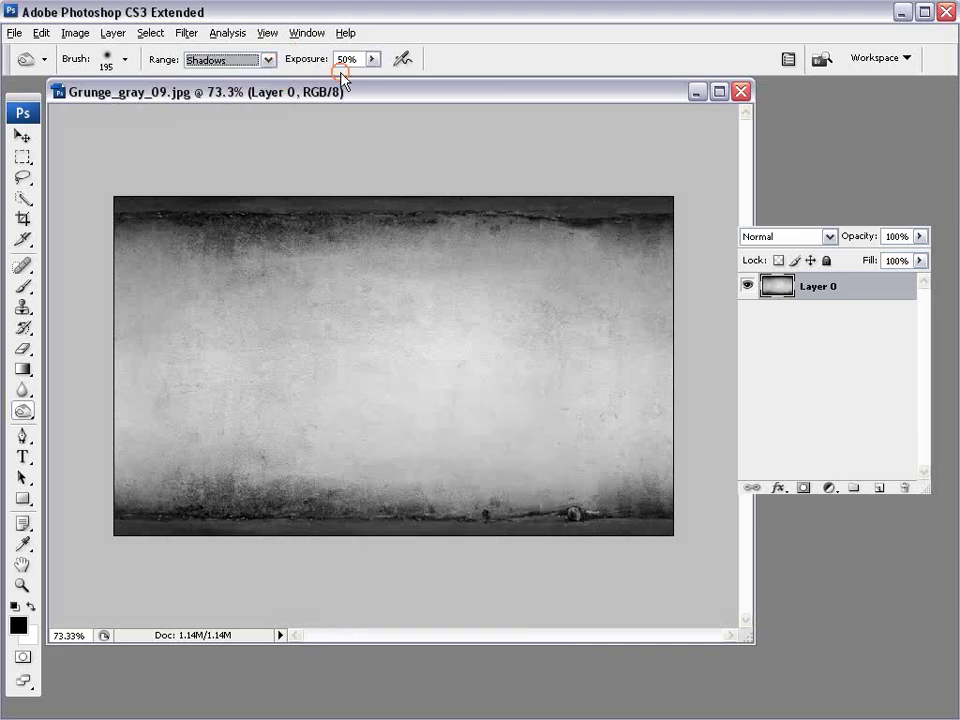
{"action": "mouse_move", "coordinate": [128, 516]}
{"action": "left_mouse_down"}
{"action": "mouse_move", "coordinate": [195, 551]}
{"action": "mouse_move", "coordinate": [596, 536]}
{"action": "mouse_move", "coordinate": [692, 581]}
{"action": "left_mouse_up"}
{"action": "mouse_move", "coordinate": [658, 173]}
{"action": "left_mouse_down"}
{"action": "mouse_move", "coordinate": [604, 186]}
{"action": "mouse_move", "coordinate": [78, 175]}
{"action": "left_mouse_up"}
{"action": "mouse_move", "coordinate": [414, 186]}
{"action": "left_mouse_down"}
{"action": "mouse_move", "coordinate": [506, 411]}
{"action": "mouse_move", "coordinate": [491, 358]}
{"action": "mouse_move", "coordinate": [510, 338]}
{"action": "left_mouse_up"}
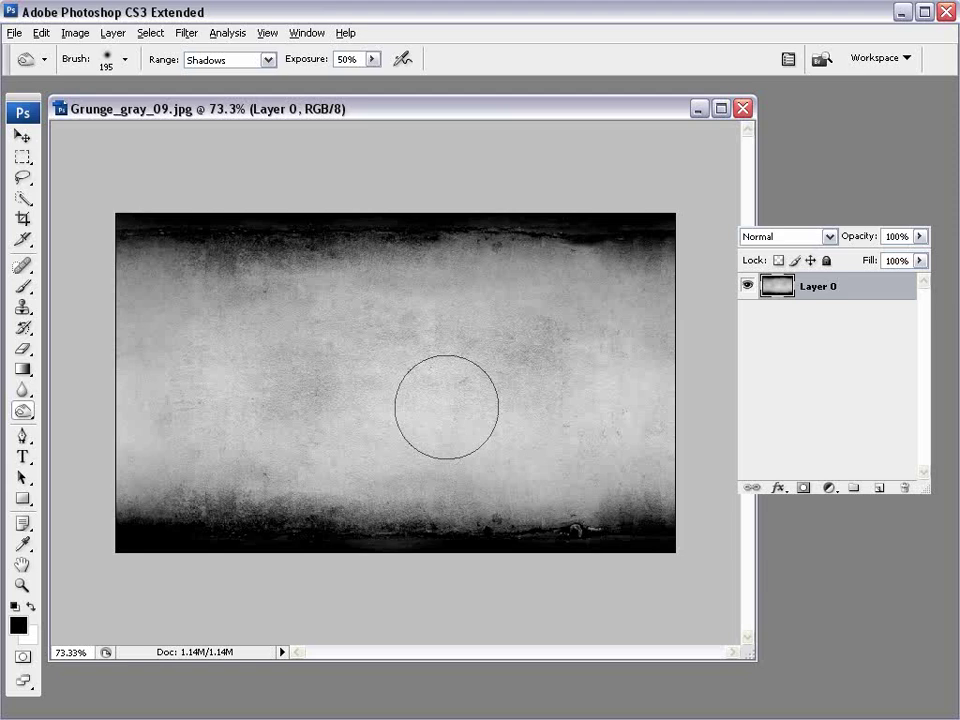
{"action": "key", "text": "v"}
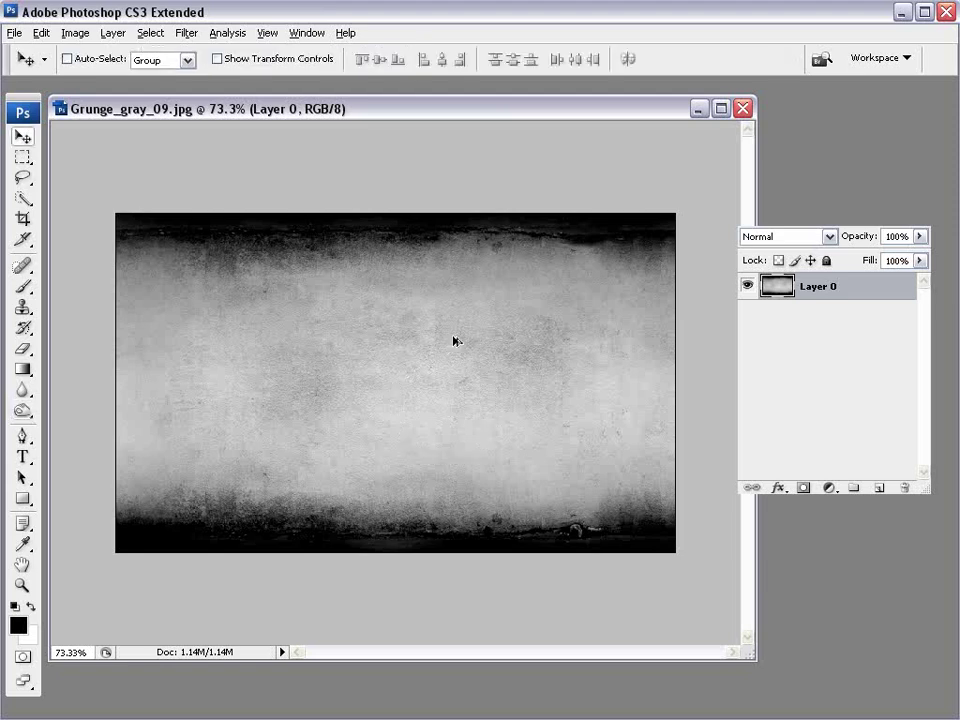
- Switch to 3ds Max and open the Material Editor with the first material sample active
{"action": "key", "text": "alt+Tab"}
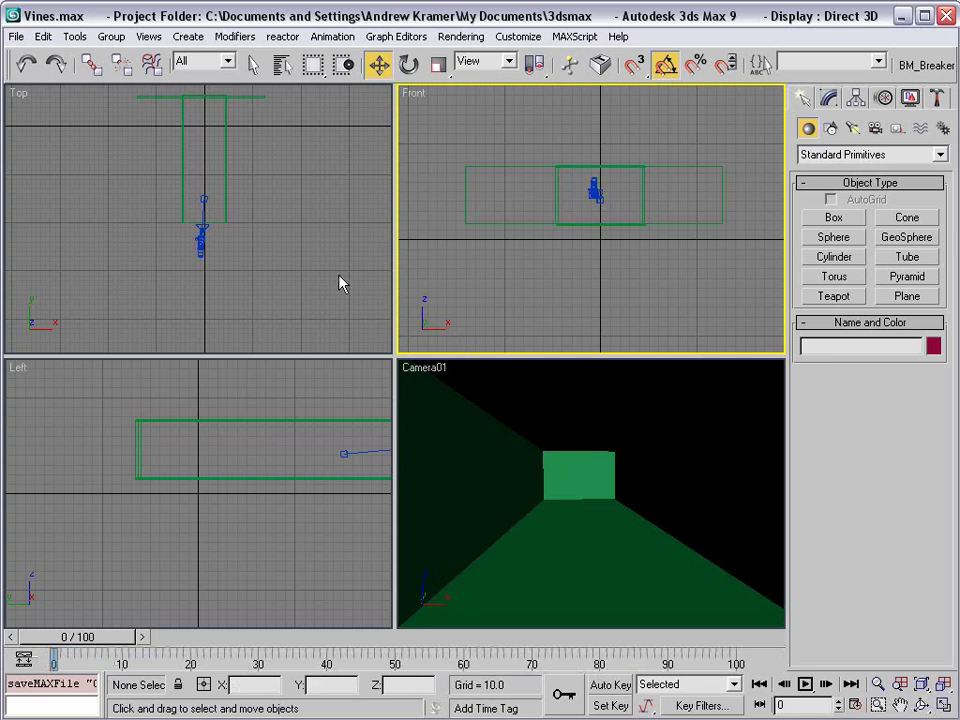
{"action": "key", "text": "m"}
{"action": "left_click_drag", "start_coordinate": [90, 19], "coordinate": [127, 60]}
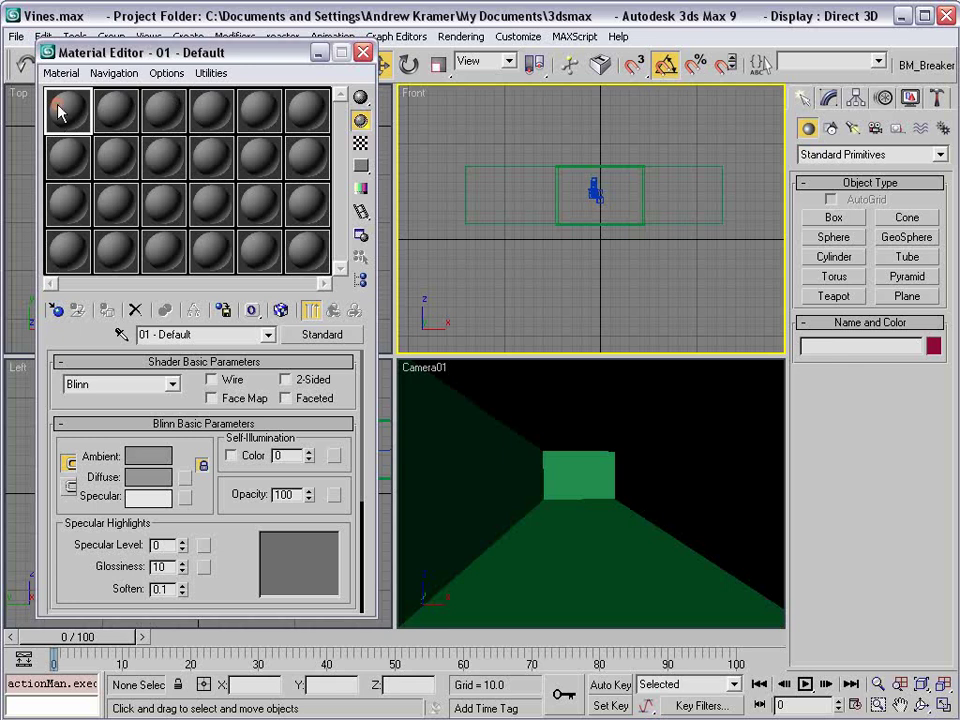
- Assign tileTexture.psd as a Bitmap to the first material's diffuse color, importing it with collapsed layers
{"action": "left_click", "coordinate": [185, 480]}
{"action": "left_click_drag", "start_coordinate": [669, 566], "coordinate": [352, 165]}
{"action": "double_click", "coordinate": [355, 234]}
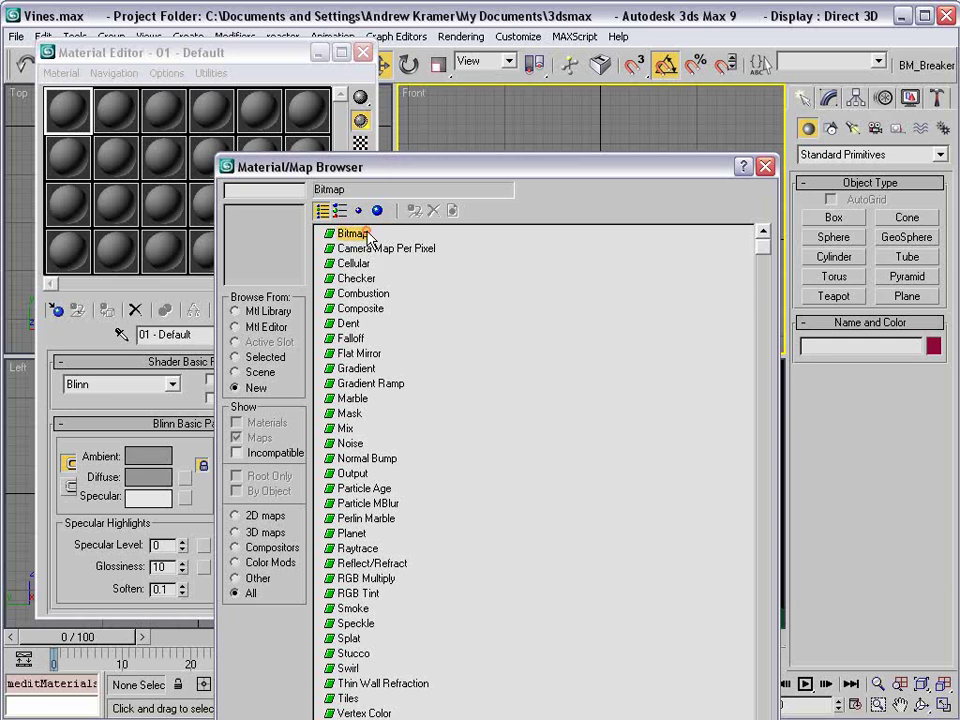
{"action": "left_click", "coordinate": [454, 331]}
{"action": "scroll", "coordinate": [439, 418], "scroll_direction": "up", "scroll_amount": 3}
{"action": "left_click", "coordinate": [297, 350]}
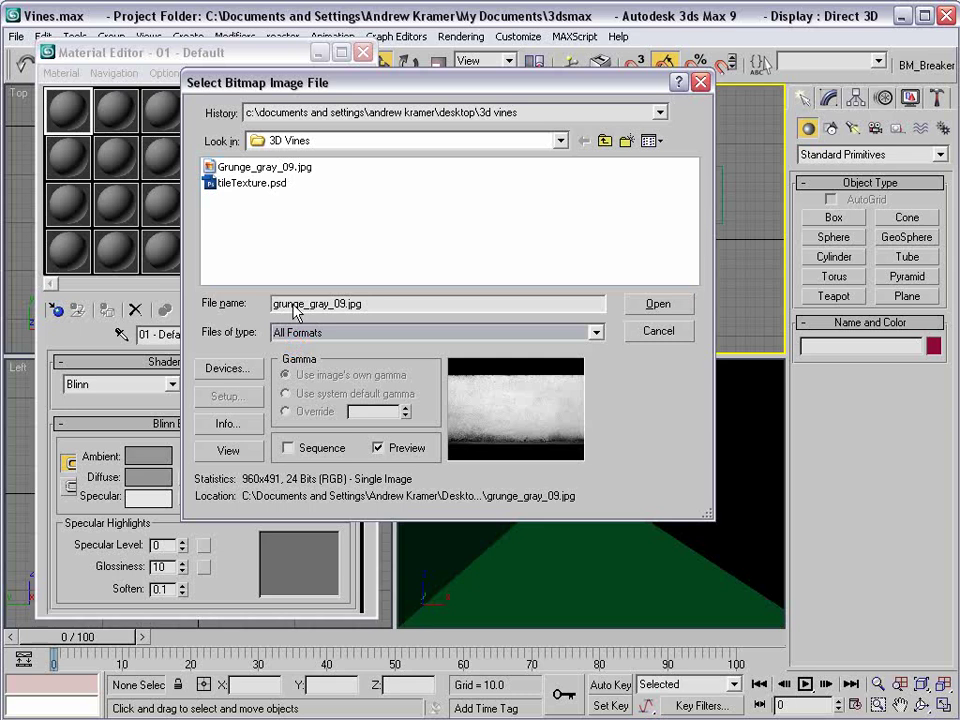
{"action": "left_click", "coordinate": [233, 185]}
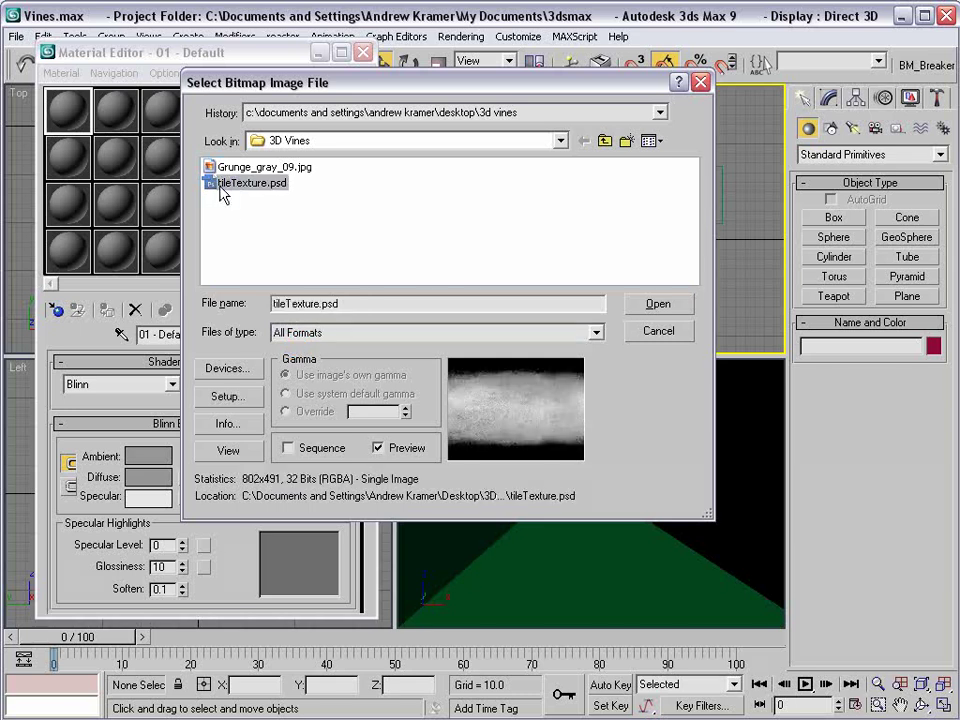
{"action": "left_click", "coordinate": [655, 304]}
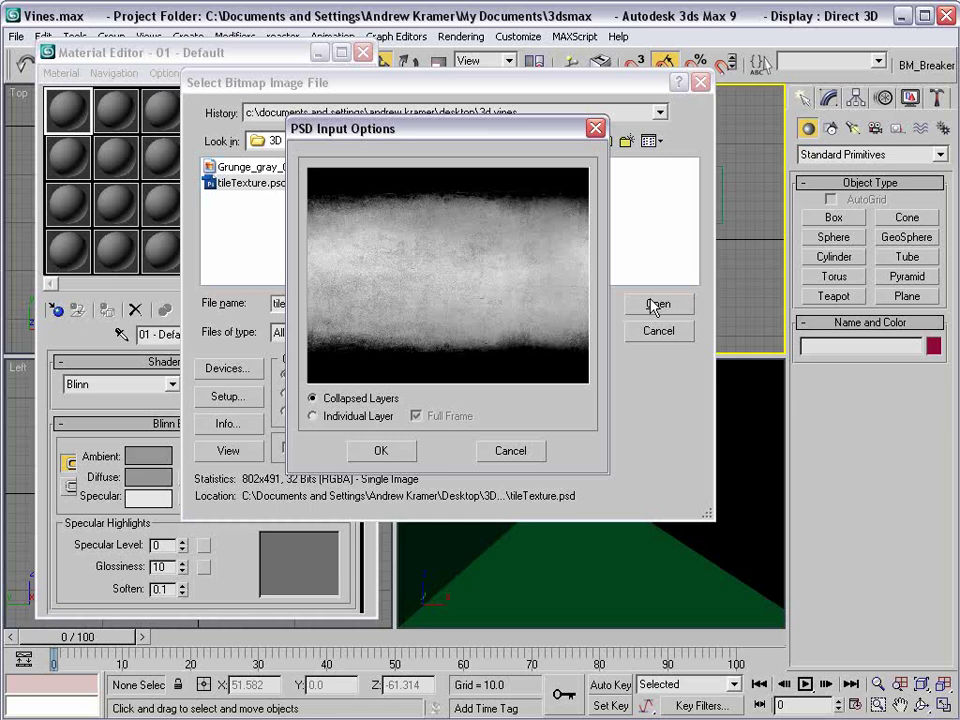
{"action": "left_click", "coordinate": [381, 451]}
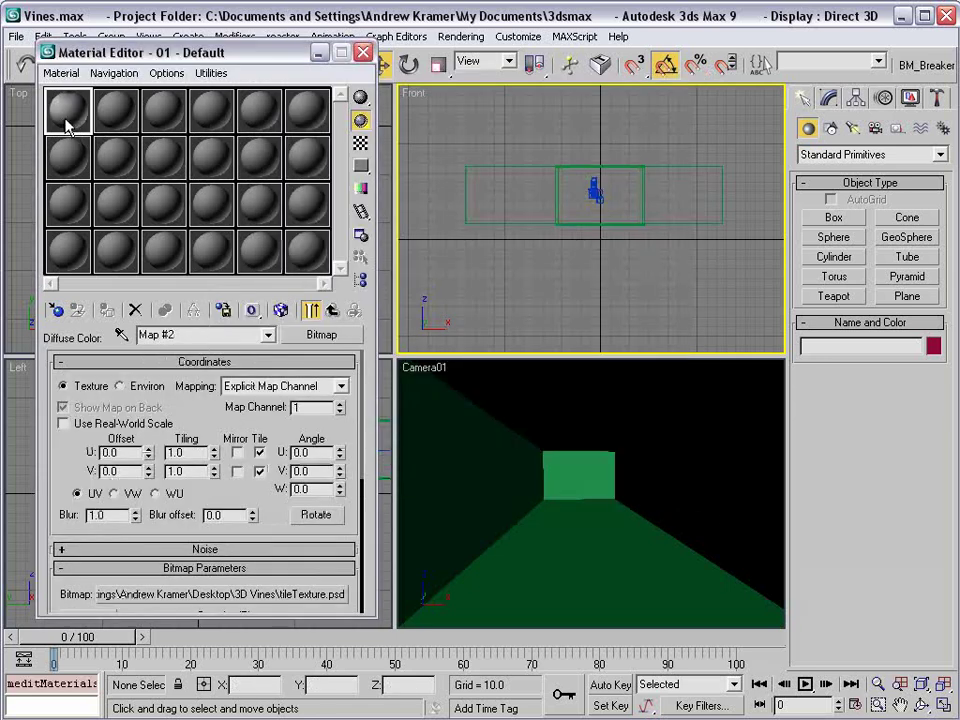
- Show the texture map in the viewport and apply the material to the corridor's left wall
{"action": "left_click", "coordinate": [281, 312]}
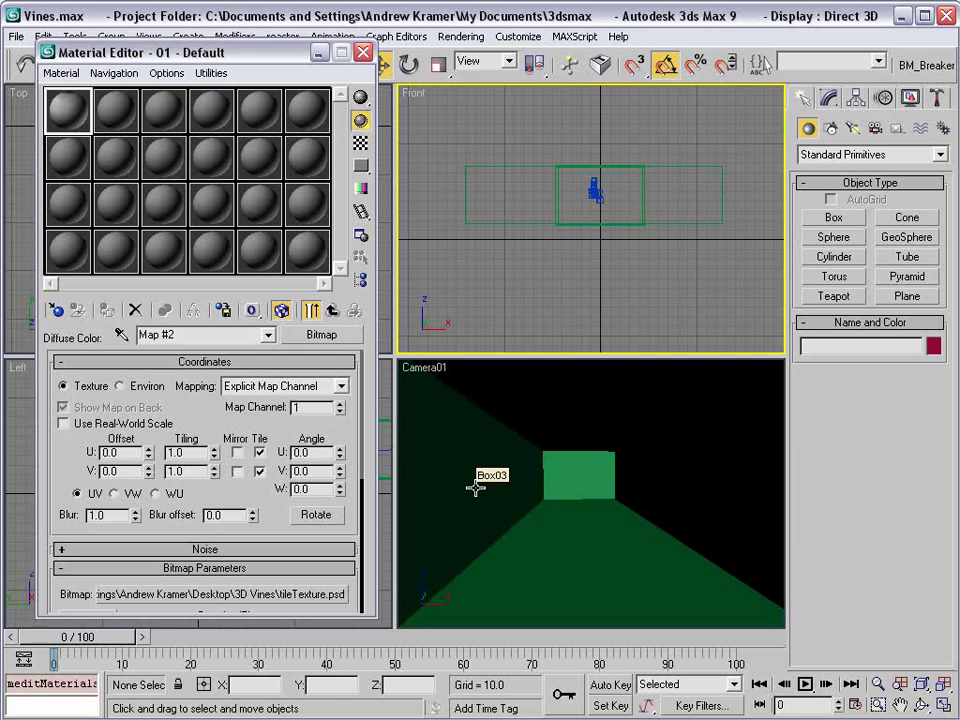
{"action": "left_click_drag", "start_coordinate": [75, 117], "coordinate": [476, 448]}
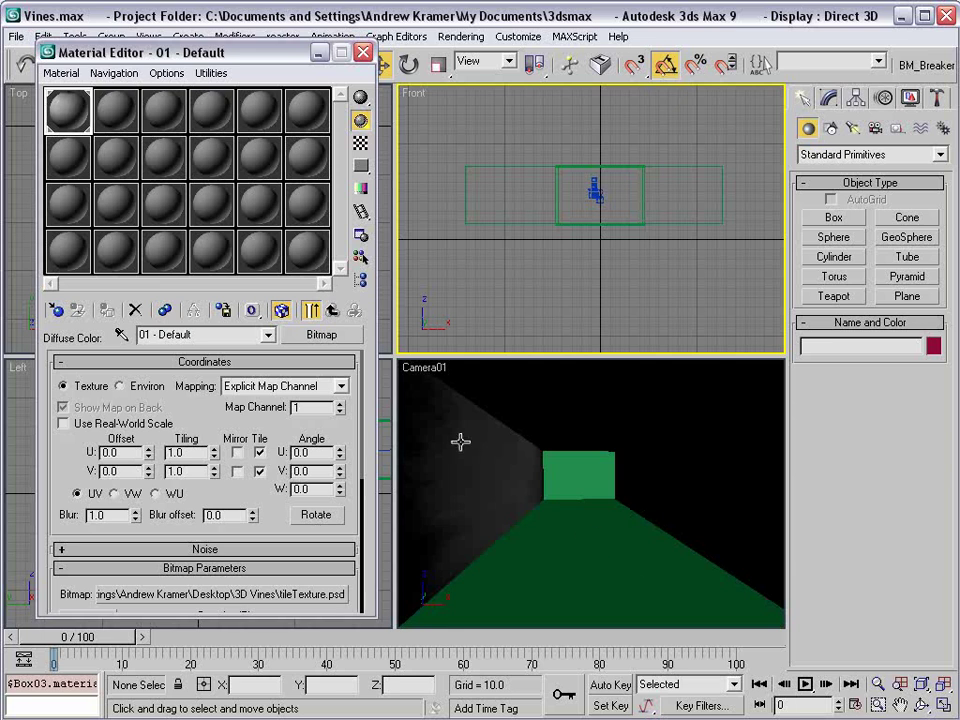
{"action": "left_click", "coordinate": [564, 493]}
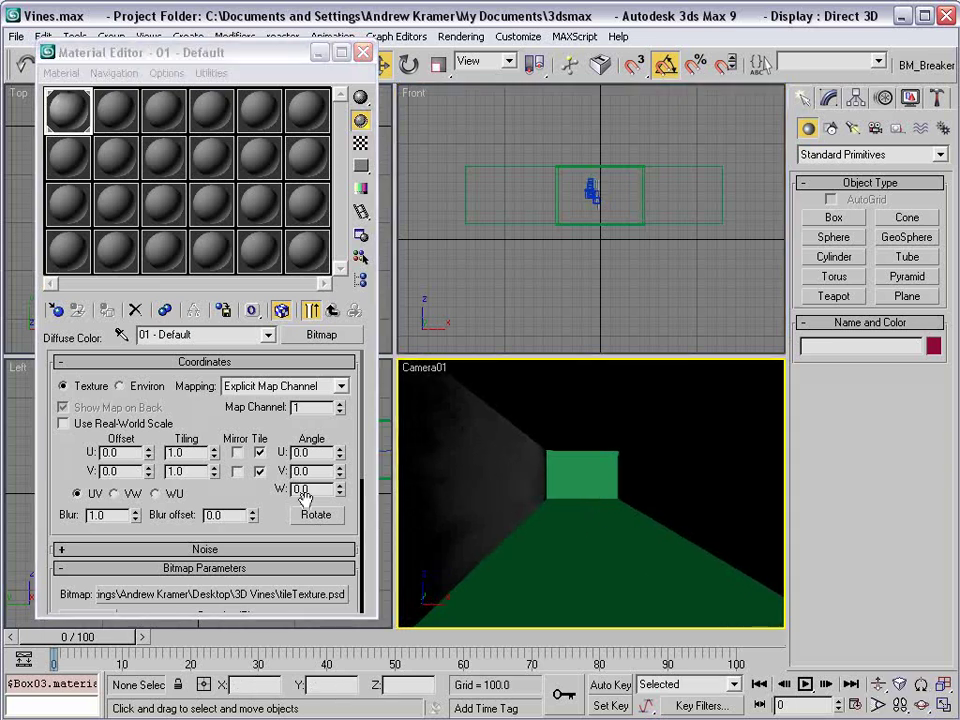
- Set the map's W angle to -90 and apply the material to the corridor's right wall
{"action": "left_click", "coordinate": [186, 474]}
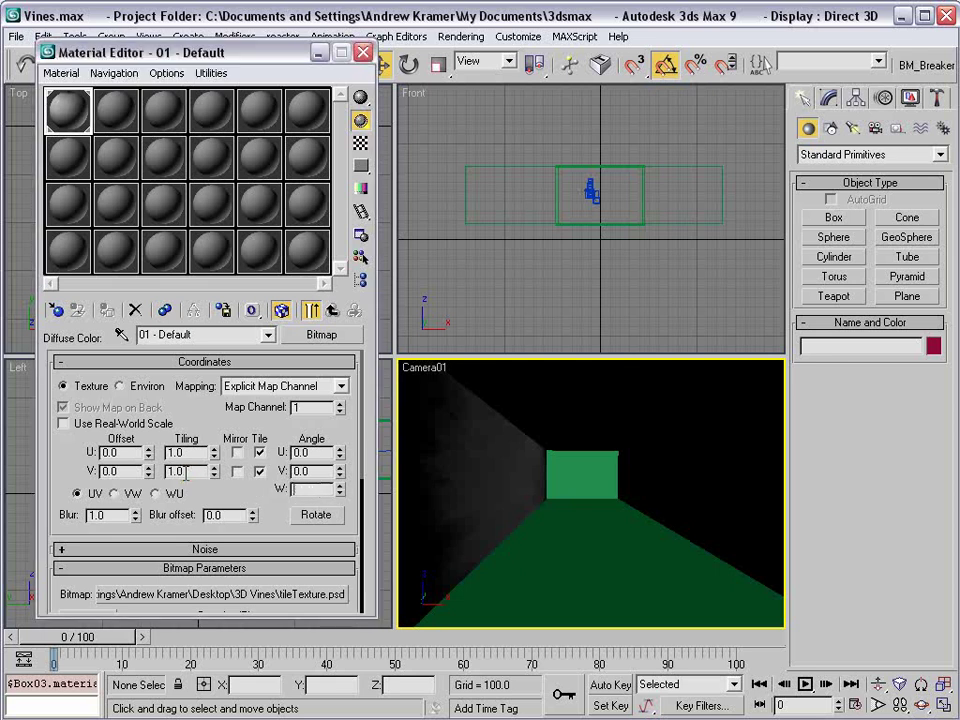
{"action": "key", "text": "Return"}
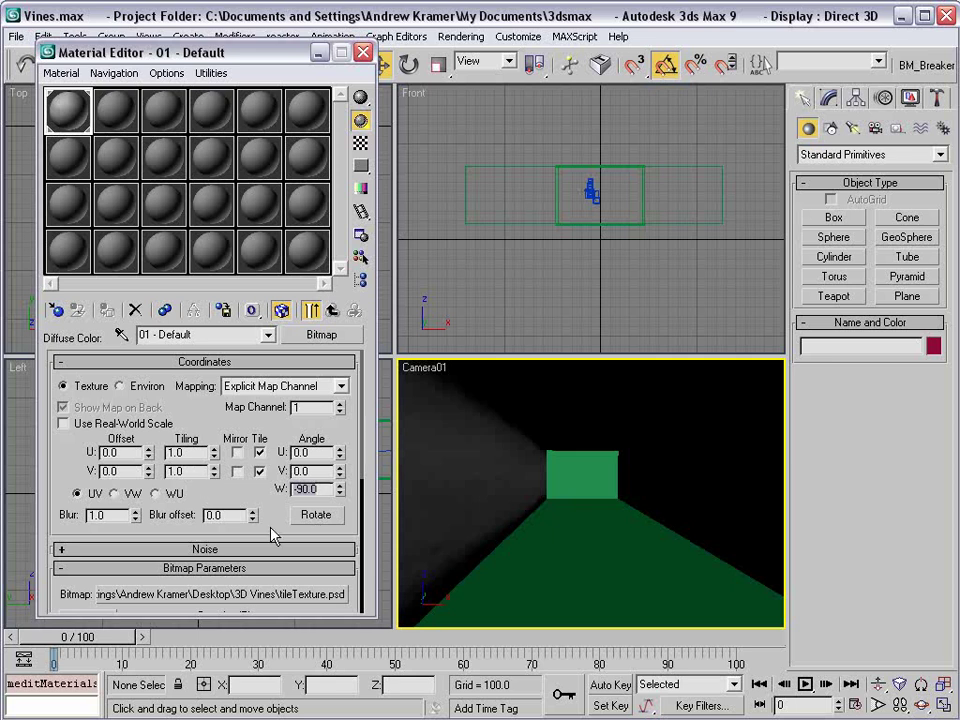
{"action": "left_click_drag", "start_coordinate": [60, 125], "coordinate": [658, 452]}
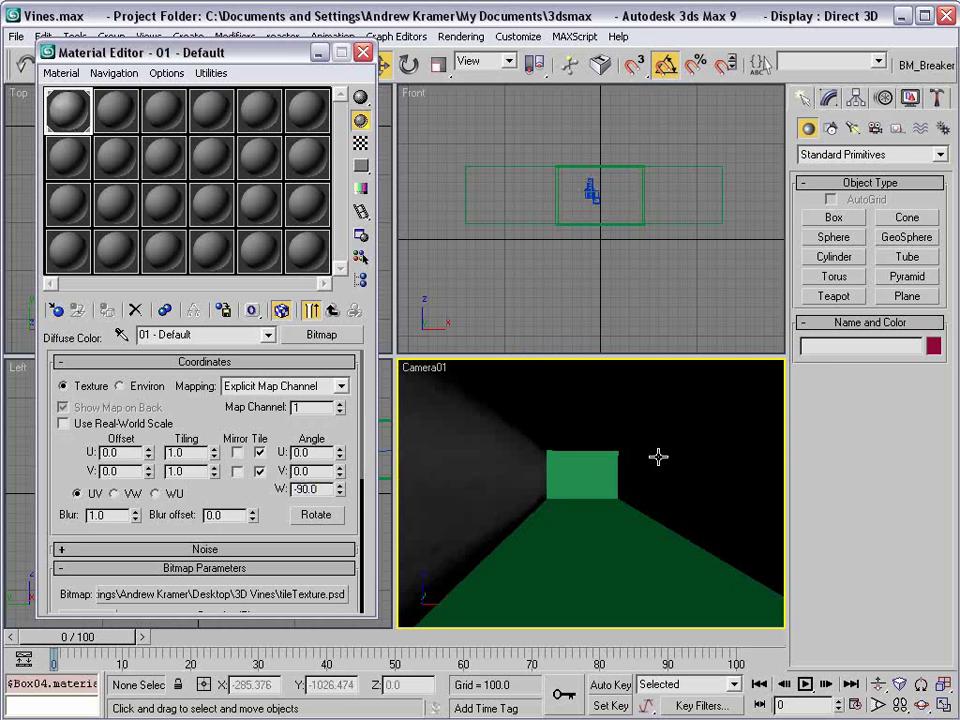
- Create an Omni light in the camera view and set it to affect ambient only
{"action": "left_click", "coordinate": [852, 128]}
{"action": "left_click", "coordinate": [834, 256]}
{"action": "left_click_drag", "start_coordinate": [598, 495], "coordinate": [600, 430]}
{"action": "left_click", "coordinate": [829, 97]}
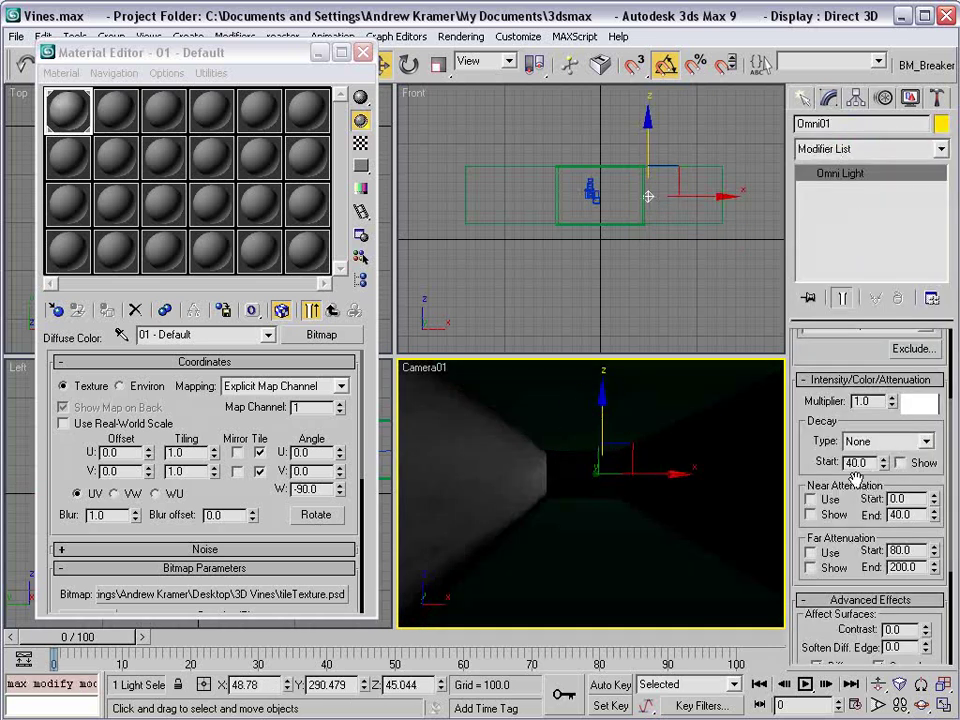
{"action": "scroll", "coordinate": [860, 490], "scroll_direction": "down", "scroll_amount": 3}
{"action": "left_click", "coordinate": [838, 588]}
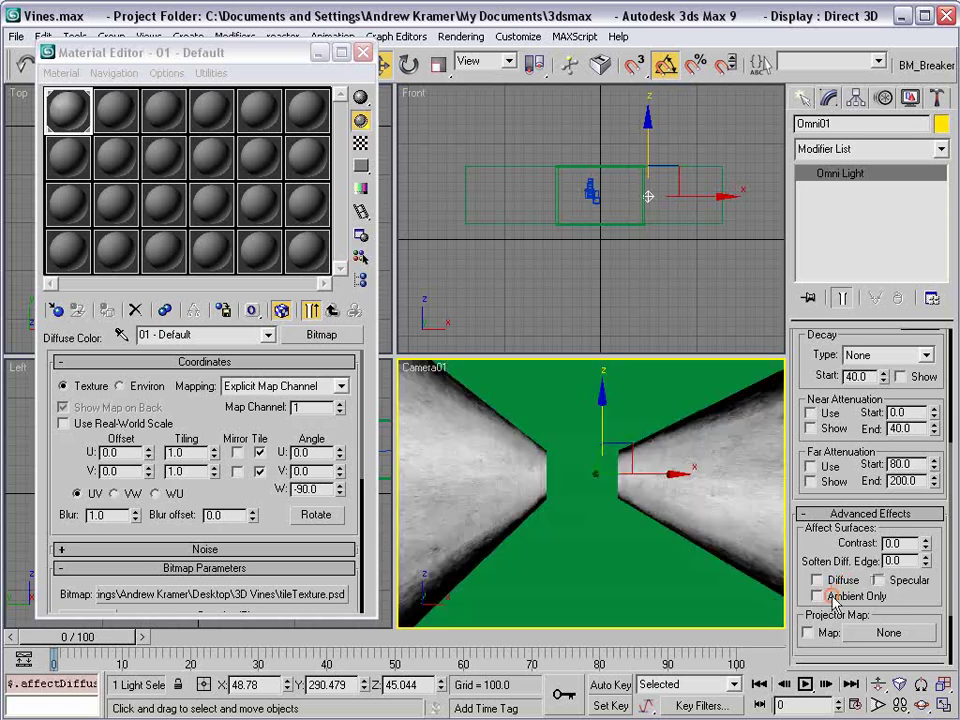
{"action": "left_click", "coordinate": [838, 595]}
{"action": "scroll", "coordinate": [838, 428], "scroll_direction": "up", "scroll_amount": 5}
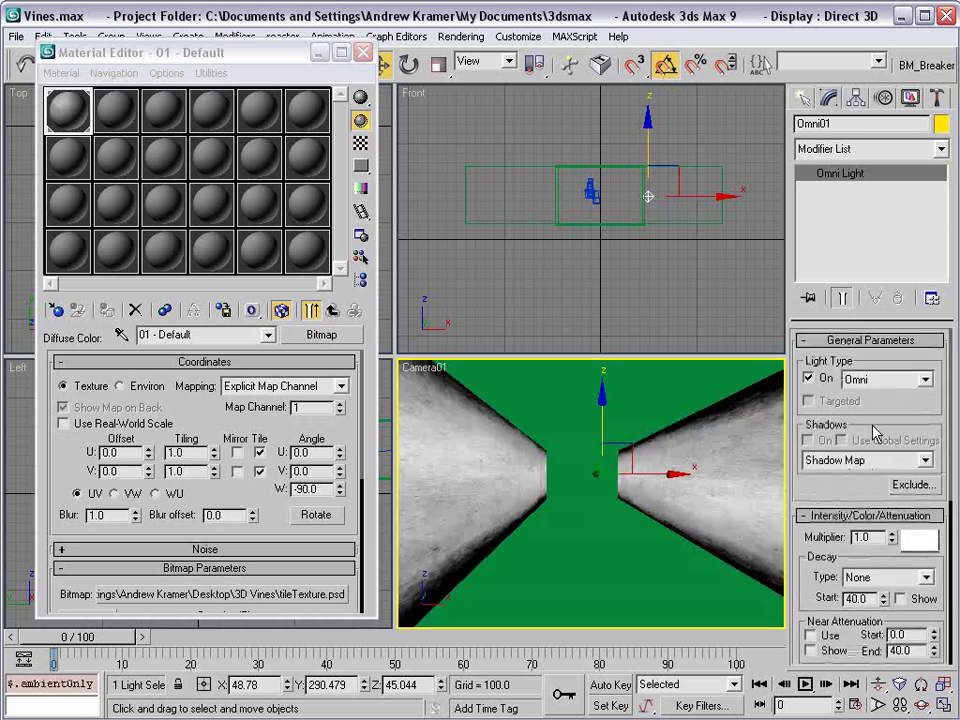
- Move the Omni light in the Front view to inside the corridor, slightly right of its center
{"action": "right_click", "coordinate": [626, 302]}
{"action": "left_click", "coordinate": [640, 318]}
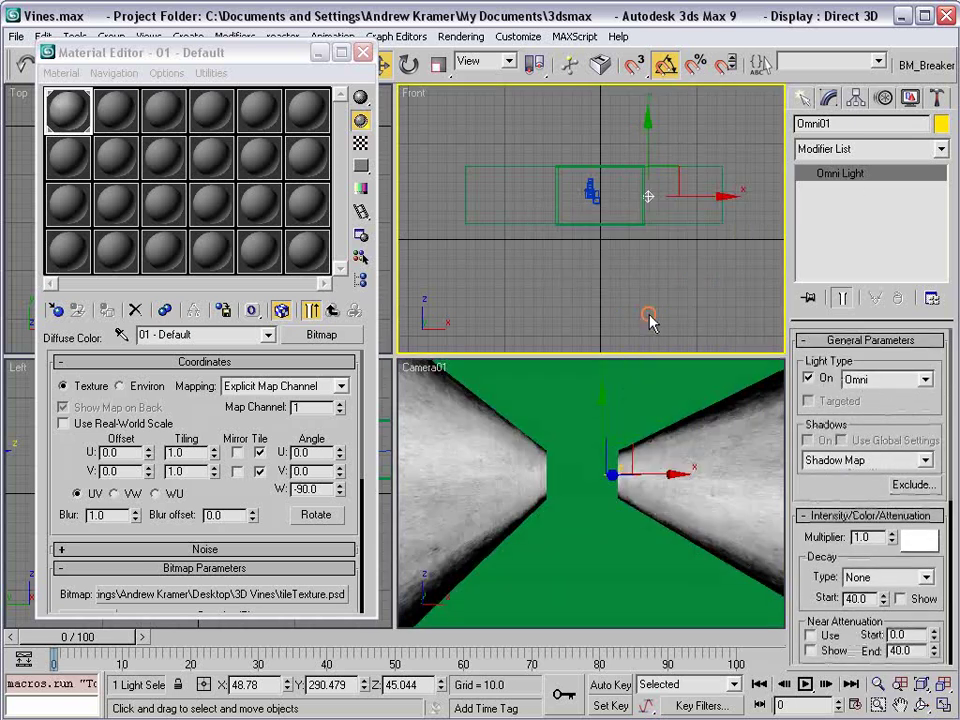
{"action": "left_click", "coordinate": [700, 204]}
{"action": "left_click", "coordinate": [650, 196]}
{"action": "left_click_drag", "start_coordinate": [678, 195], "coordinate": [642, 197]}
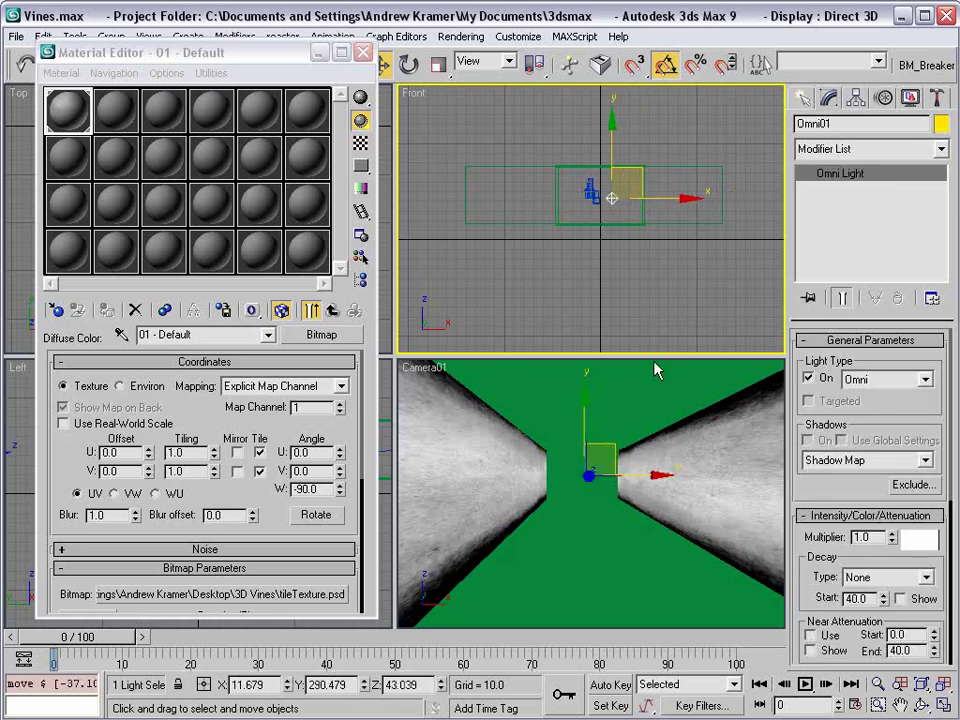
- Deselect the Omni light and apply the tile texture material to the wall at the corridor's far end
{"action": "left_click", "coordinate": [651, 313]}
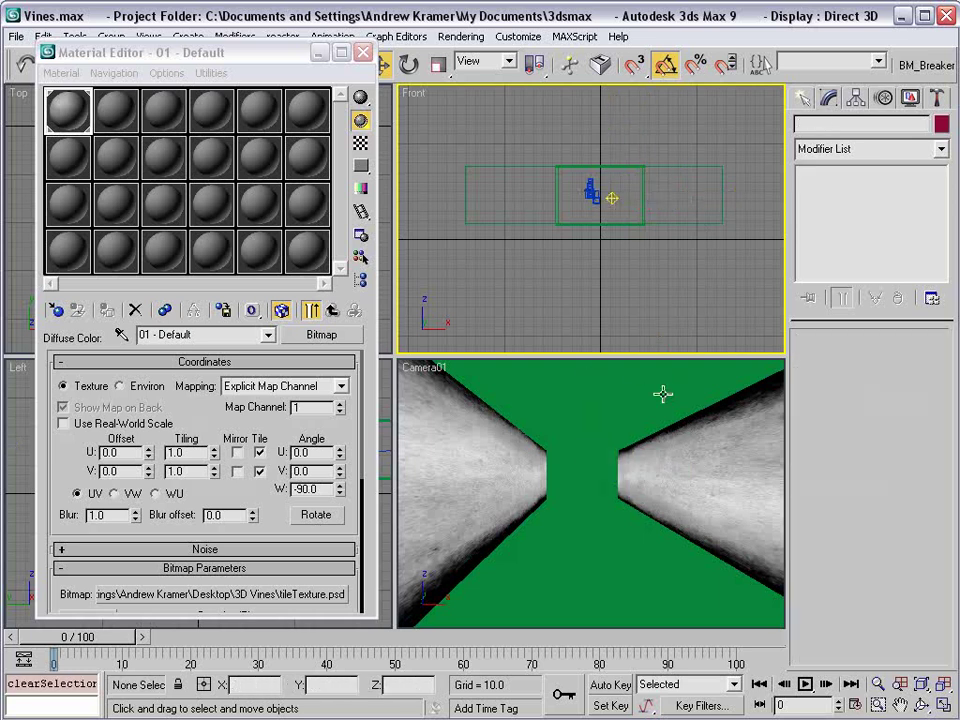
{"action": "left_click", "coordinate": [575, 490]}
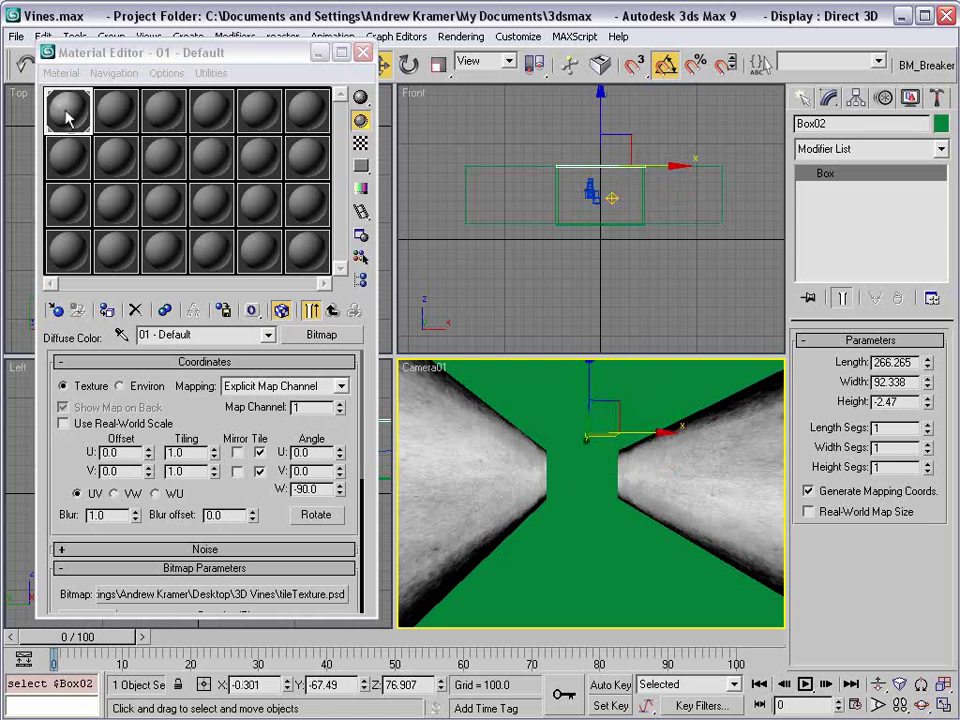
{"action": "left_click_drag", "start_coordinate": [68, 118], "coordinate": [582, 472]}
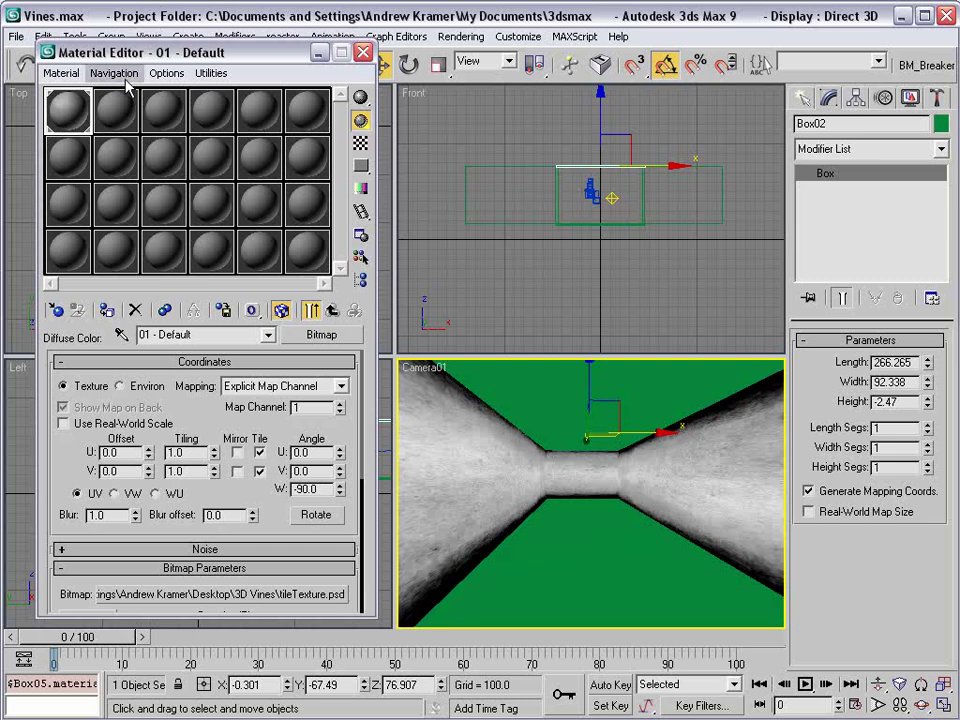
- Set the second material's ambient and diffuse colour to black, its specular level to 75 and its glossiness to 66
{"action": "left_click", "coordinate": [118, 110]}
{"action": "left_click_drag", "start_coordinate": [196, 443], "coordinate": [236, 507]}
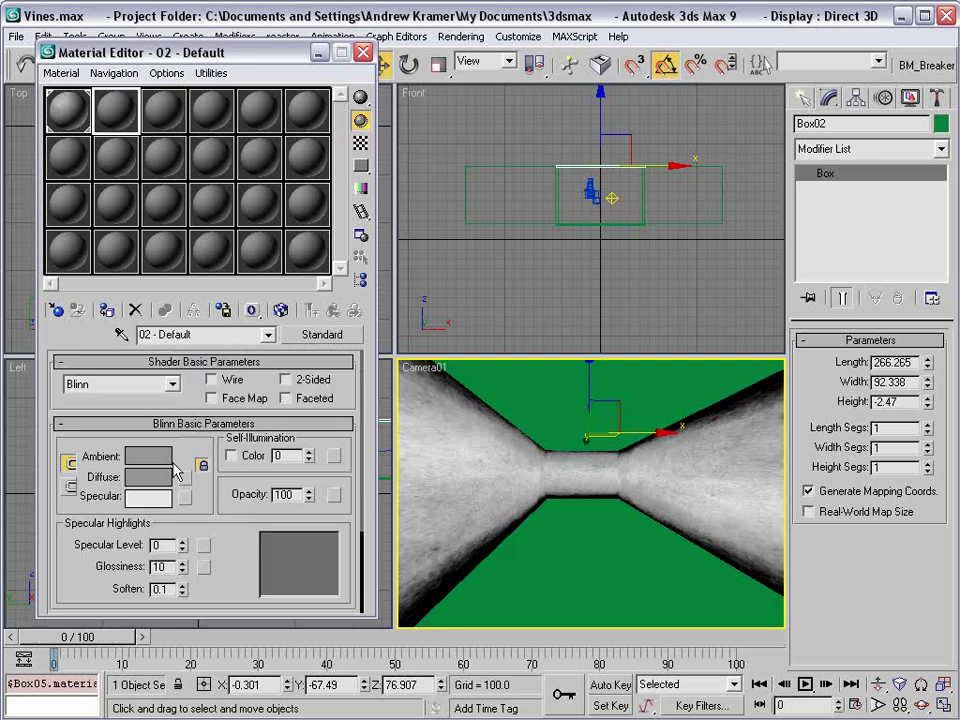
{"action": "left_click", "coordinate": [150, 454]}
{"action": "left_click_drag", "start_coordinate": [540, 184], "coordinate": [520, 110]}
{"action": "left_click", "coordinate": [436, 277]}
{"action": "left_click_drag", "start_coordinate": [228, 527], "coordinate": [183, 445]}
{"action": "left_click_drag", "start_coordinate": [182, 495], "coordinate": [178, 437]}
- Enable reflection on the second material and assign a Raytrace map to it, keeping the default raytracer settings
{"action": "scroll", "coordinate": [208, 555], "scroll_direction": "down", "scroll_amount": 2}
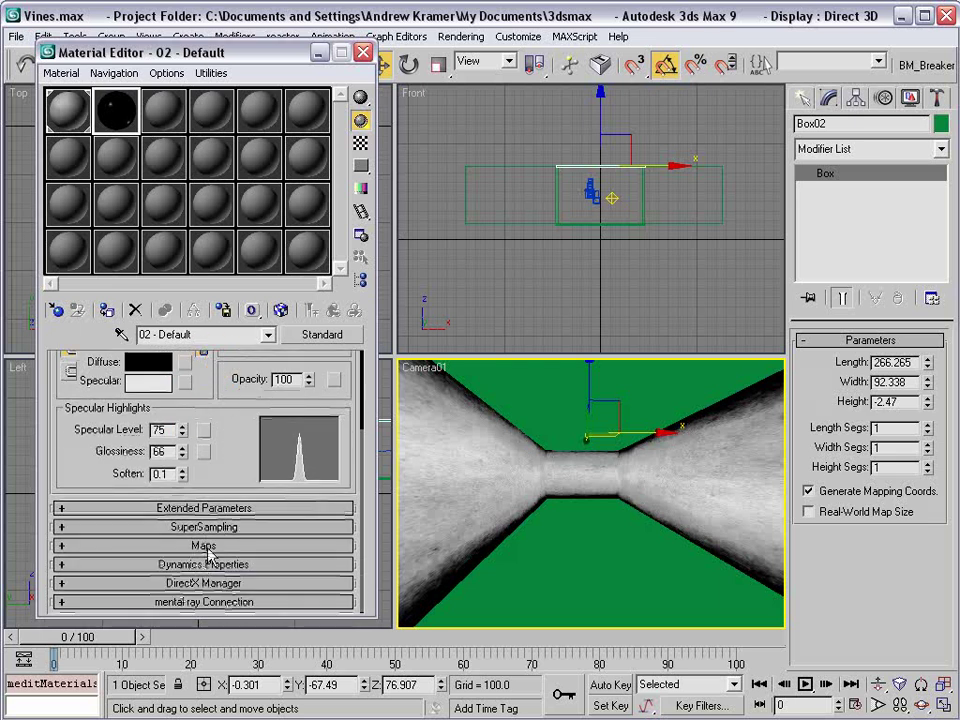
{"action": "left_click", "coordinate": [204, 546]}
{"action": "scroll", "coordinate": [214, 360], "scroll_direction": "down", "scroll_amount": 3}
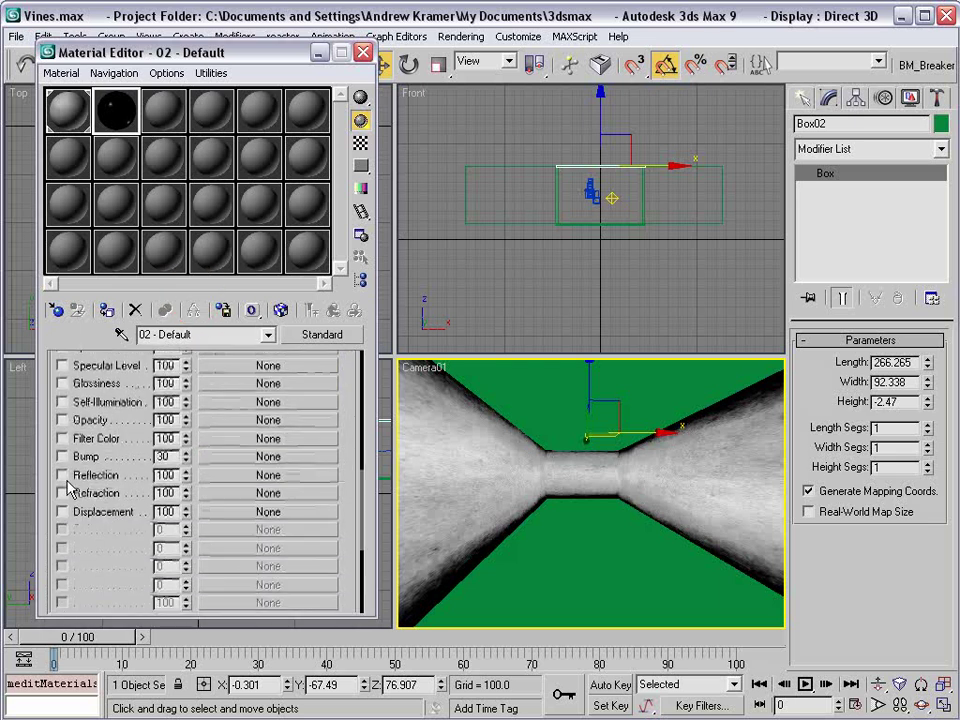
{"action": "left_click", "coordinate": [62, 475]}
{"action": "left_click", "coordinate": [229, 476]}
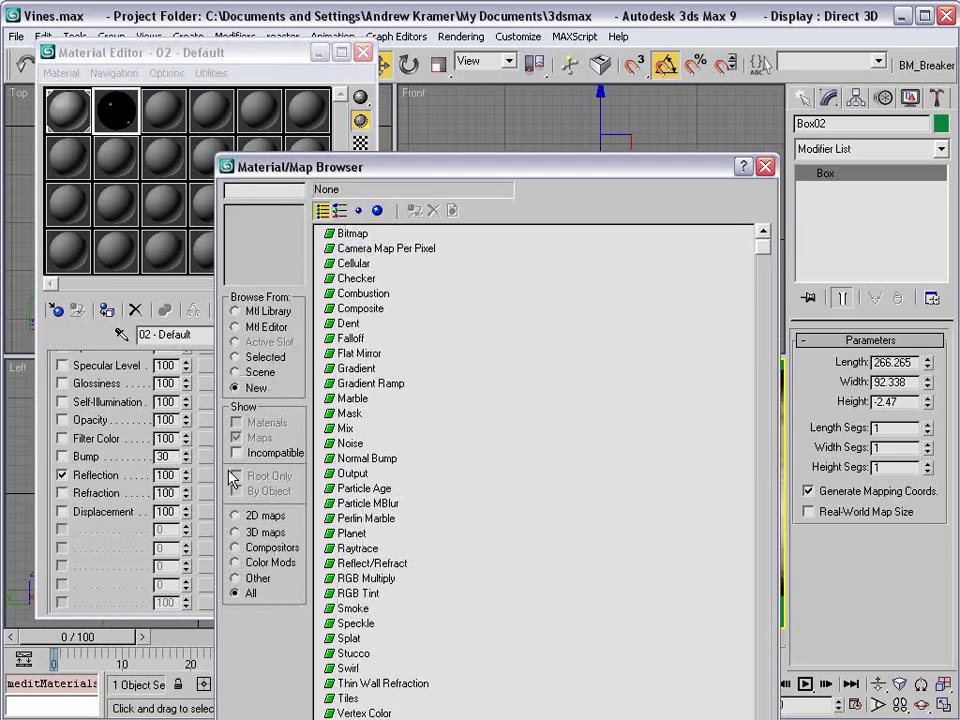
{"action": "left_click_drag", "start_coordinate": [396, 167], "coordinate": [364, 30]}
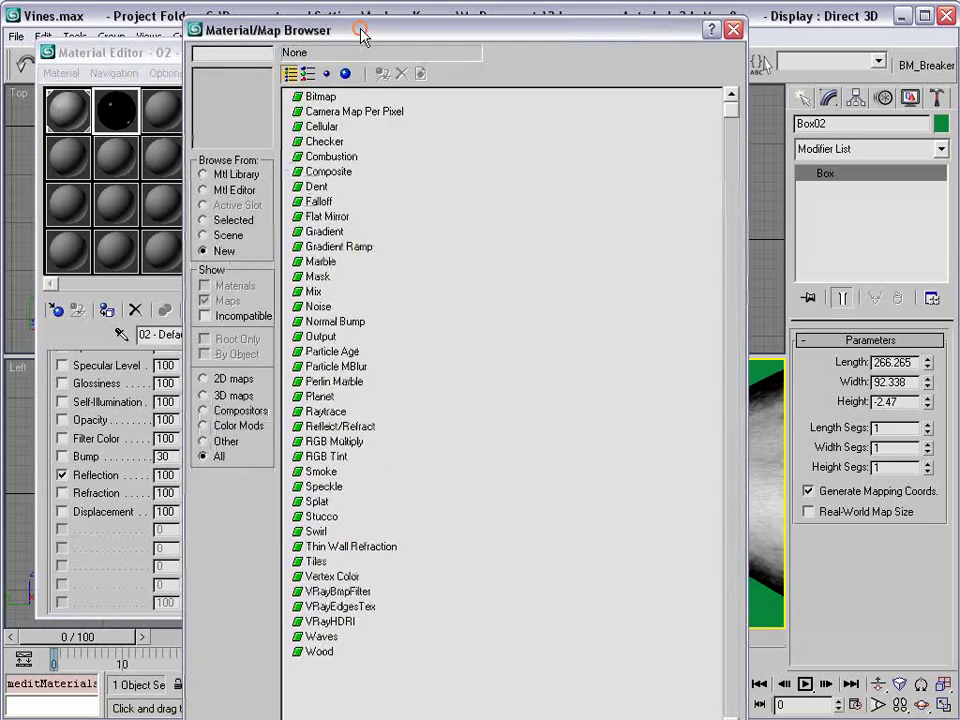
{"action": "double_click", "coordinate": [328, 411]}
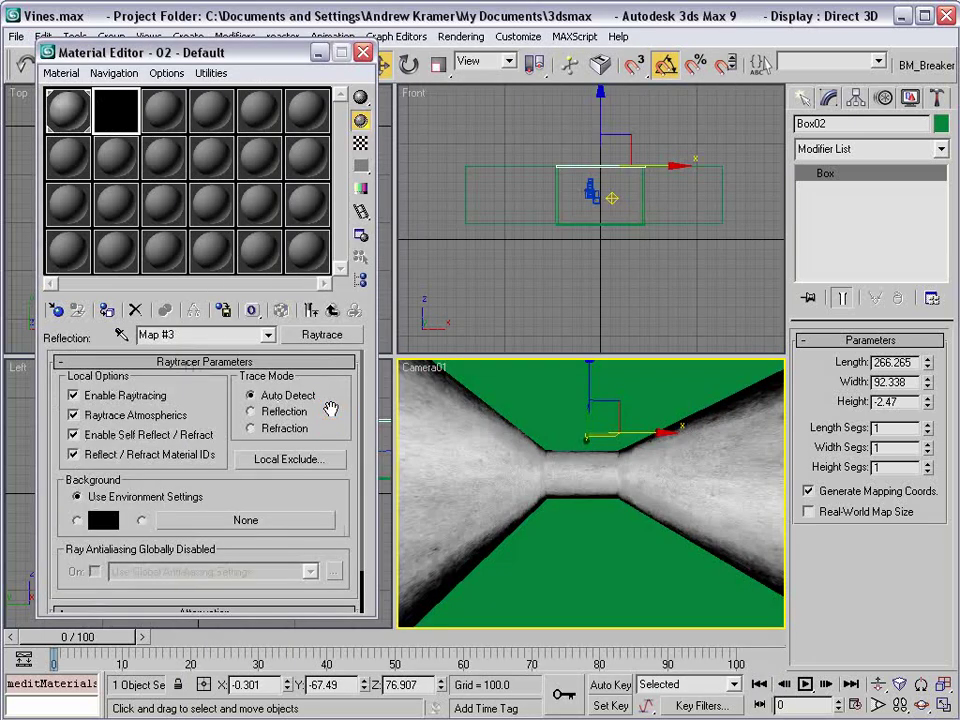
{"action": "left_click_drag", "start_coordinate": [283, 492], "coordinate": [285, 548]}
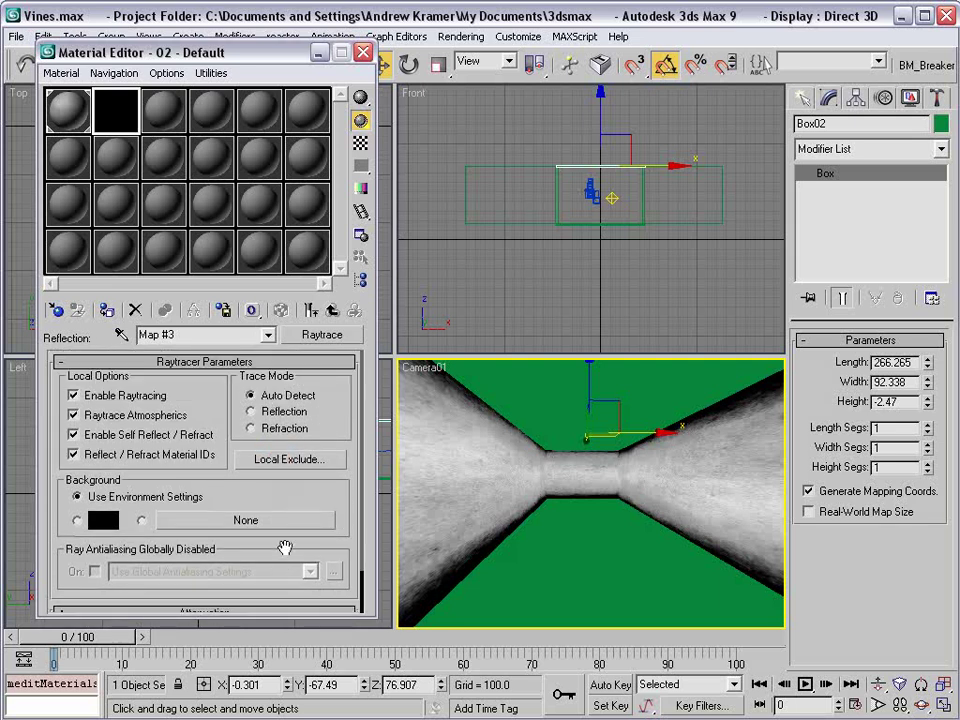
{"action": "left_click", "coordinate": [312, 313]}
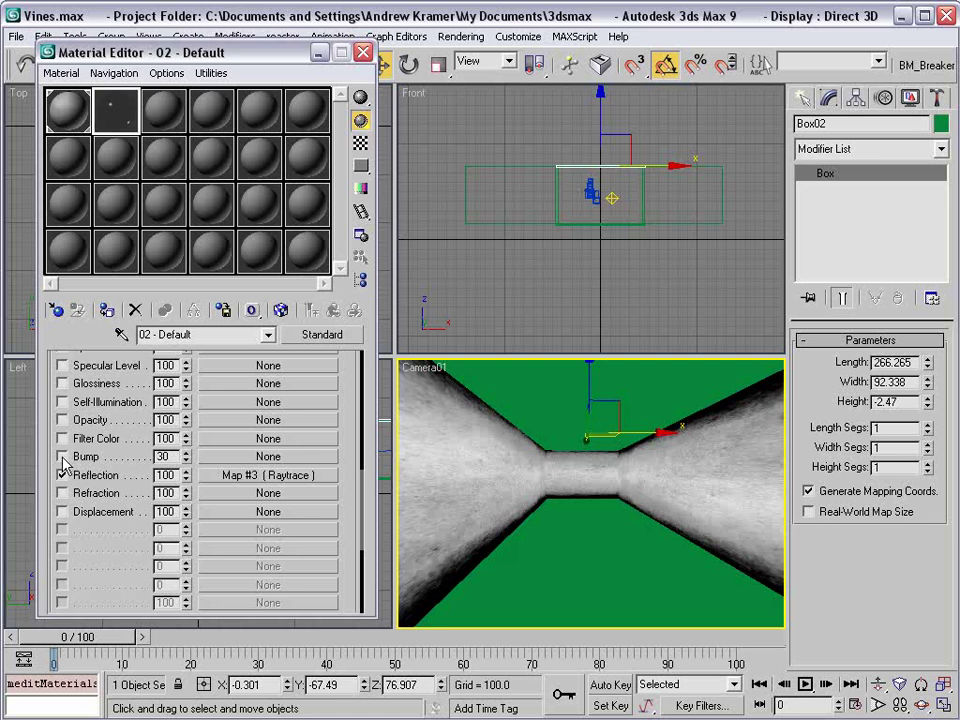
- Assign a Noise map to the second material's bump, set it to Fractal with size 8, and preview the sample enlarged
{"action": "left_click", "coordinate": [268, 456]}
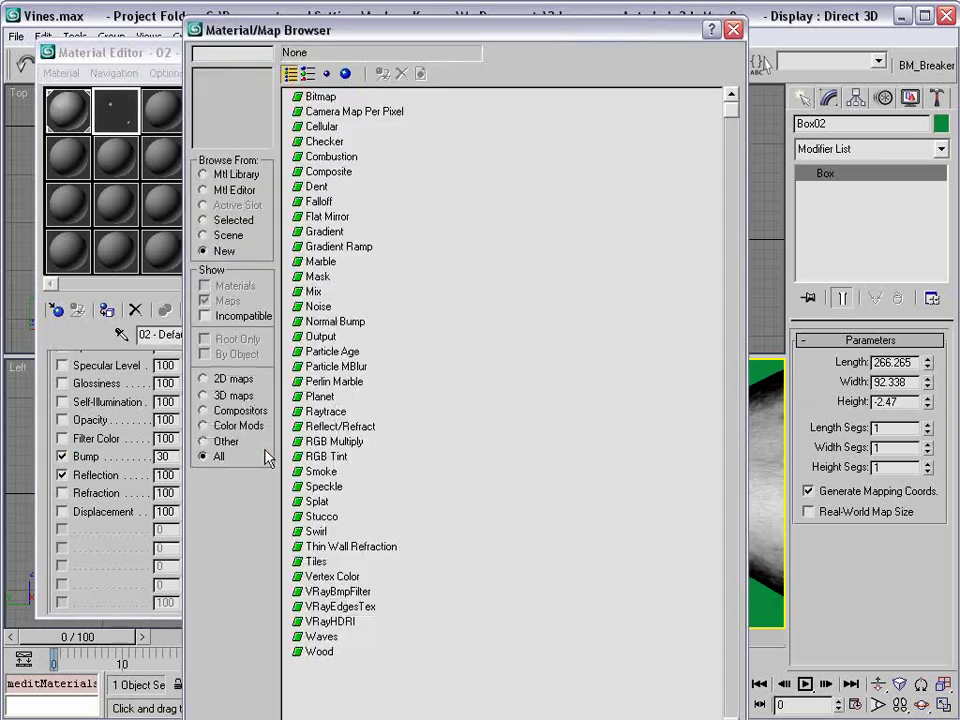
{"action": "double_click", "coordinate": [318, 306]}
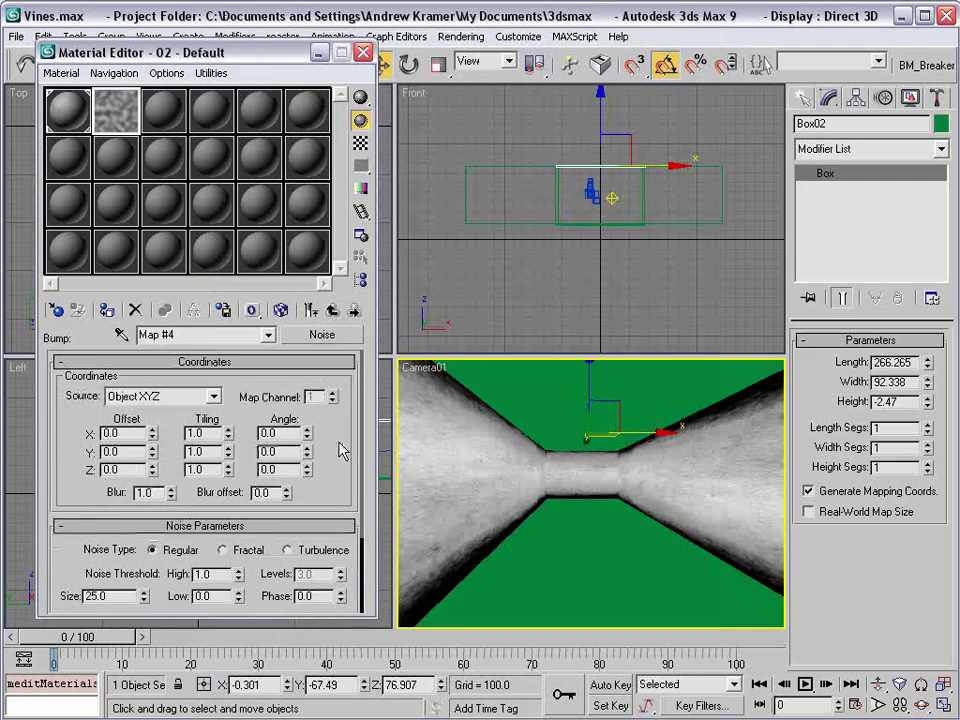
{"action": "left_click_drag", "start_coordinate": [331, 459], "coordinate": [319, 386]}
{"action": "left_click", "coordinate": [223, 477]}
{"action": "left_click_drag", "start_coordinate": [108, 523], "coordinate": [4, 527]}
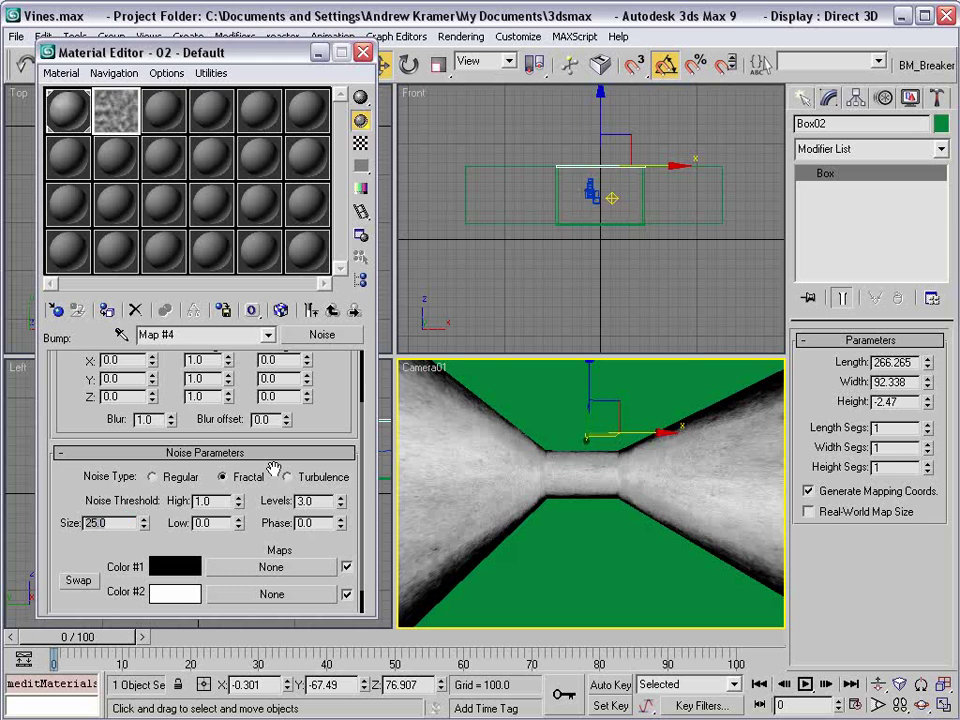
{"action": "type", "text": "8"}
{"action": "key", "text": "Return"}
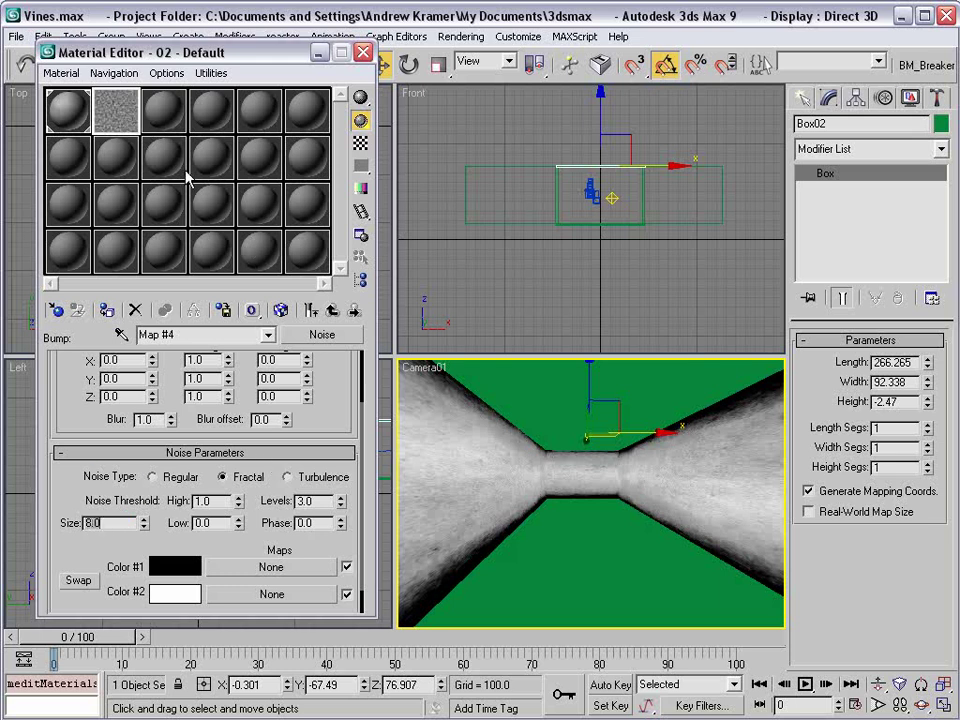
{"action": "double_click", "coordinate": [116, 122]}
{"action": "left_click", "coordinate": [461, 179]}
{"action": "left_click_drag", "start_coordinate": [336, 350], "coordinate": [345, 500]}
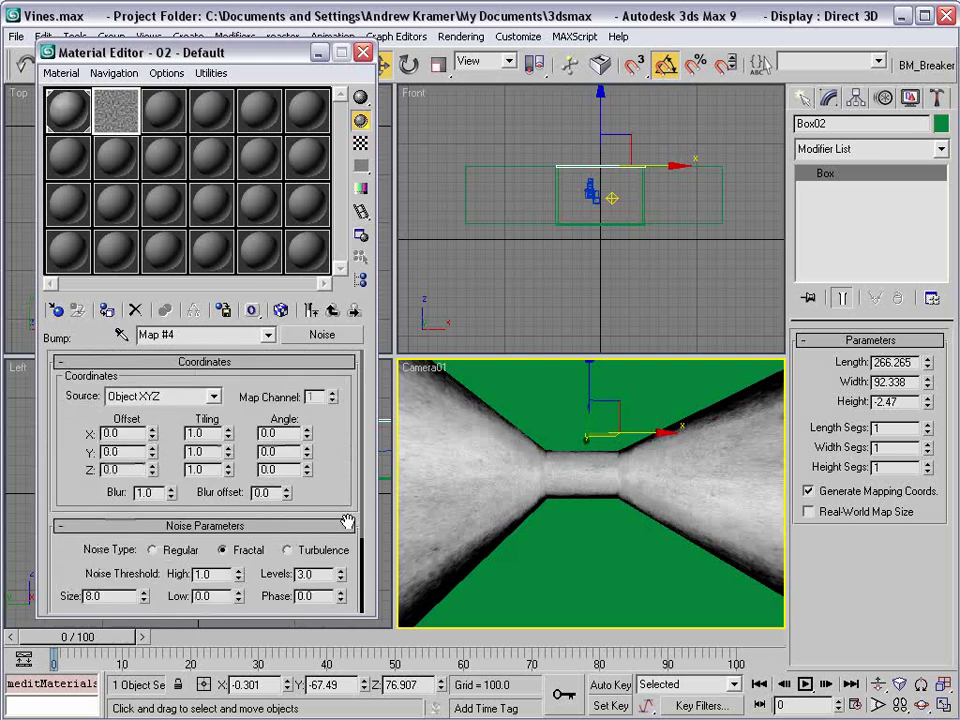
- Apply the second material to the corridor floor and show its noise bump map in the viewport
{"action": "left_click", "coordinate": [332, 311]}
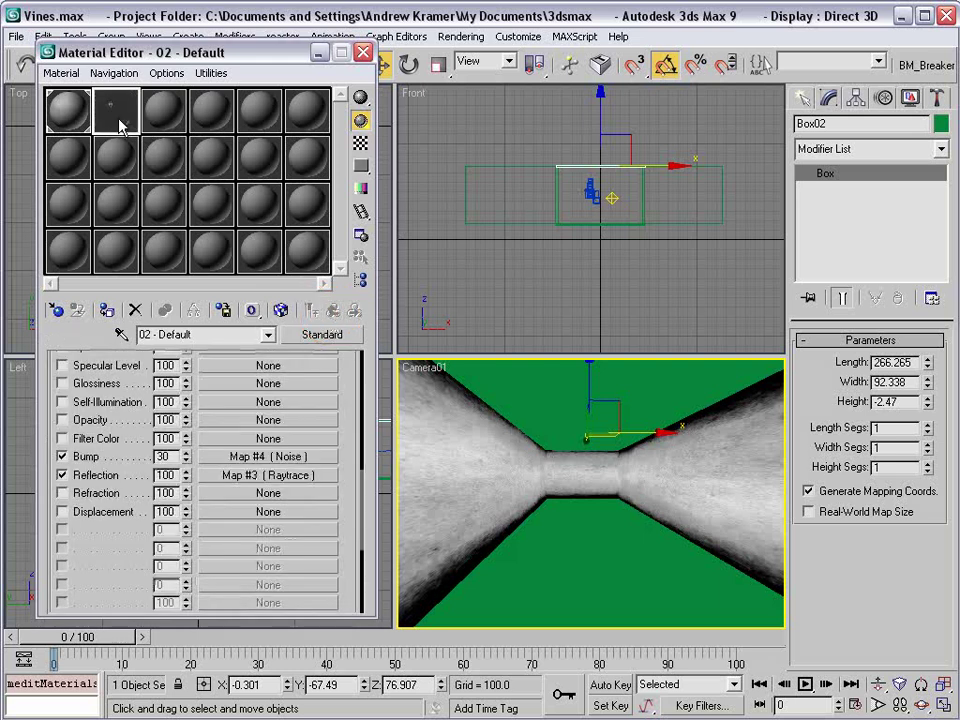
{"action": "left_click_drag", "start_coordinate": [110, 117], "coordinate": [577, 519]}
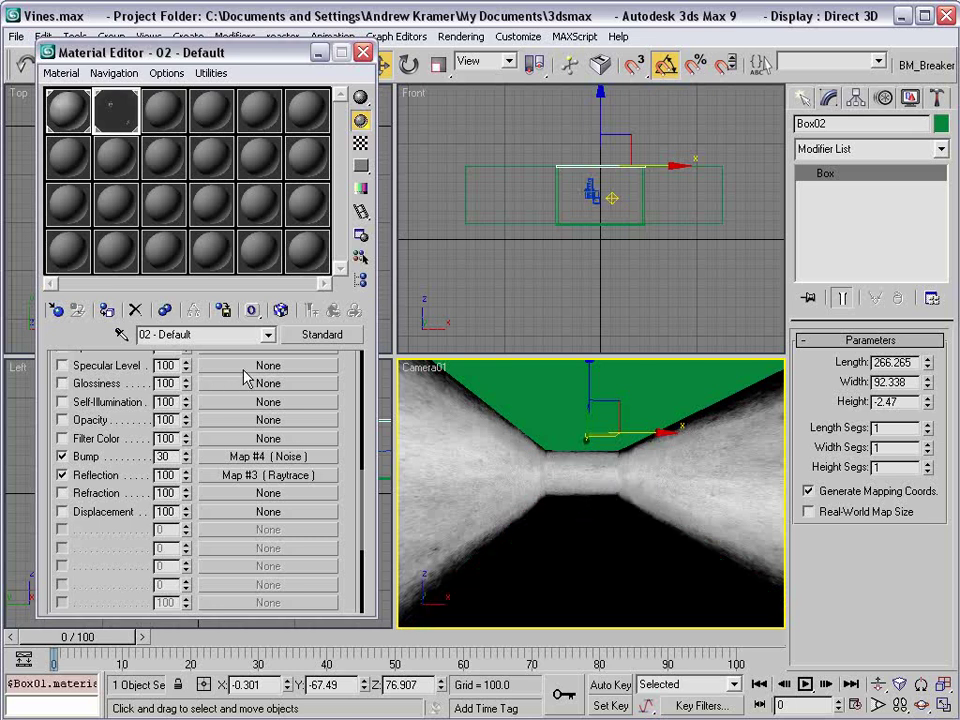
{"action": "left_click", "coordinate": [238, 460]}
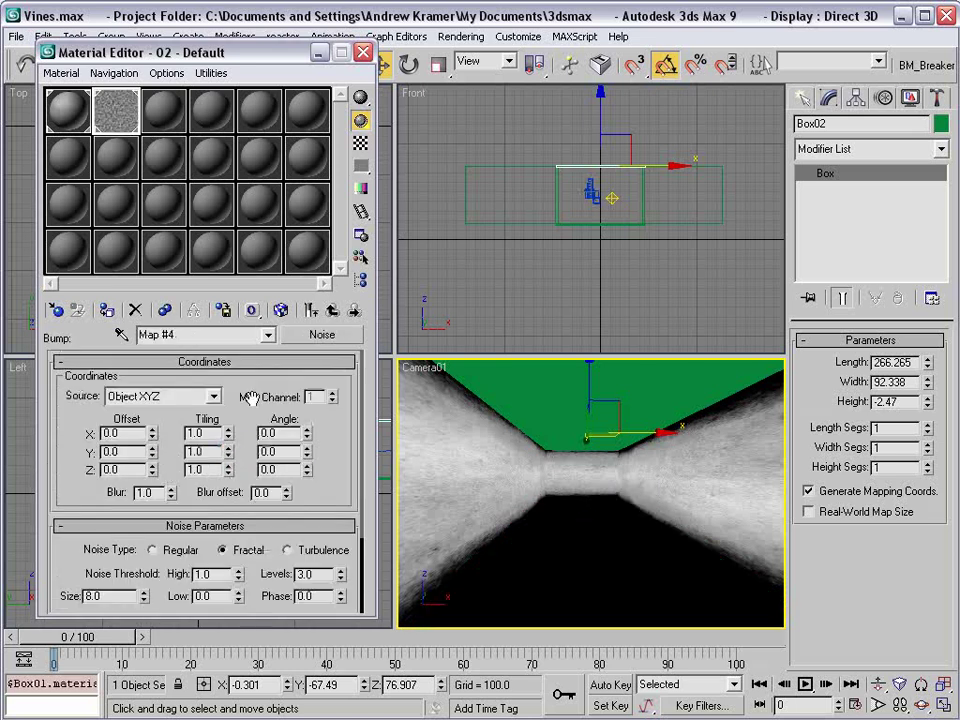
{"action": "left_click", "coordinate": [282, 311]}
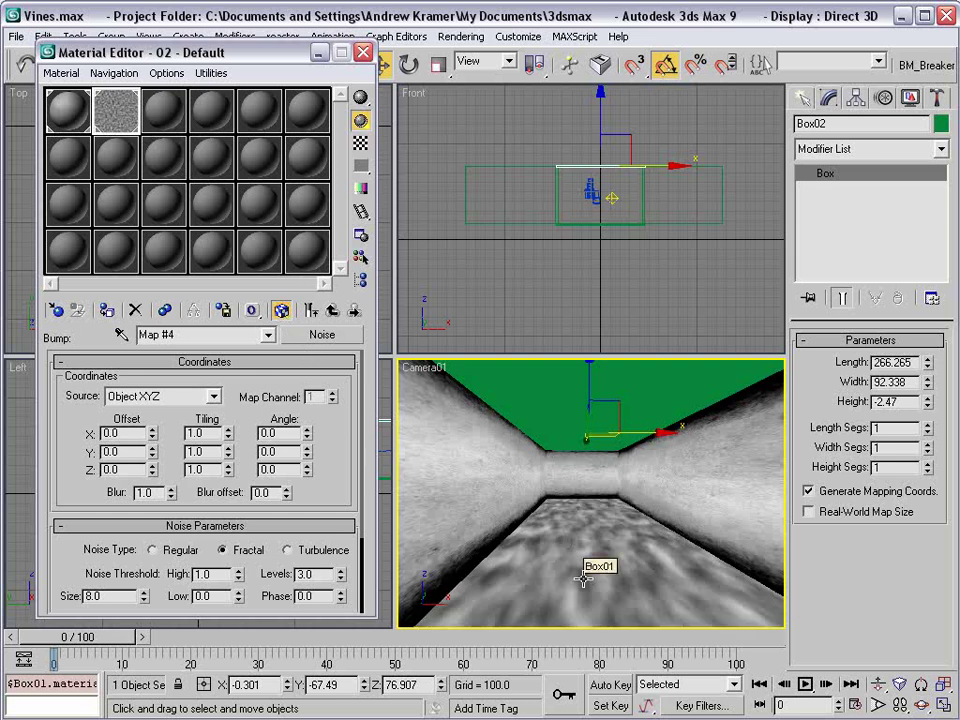
{"action": "left_click", "coordinate": [332, 311]}
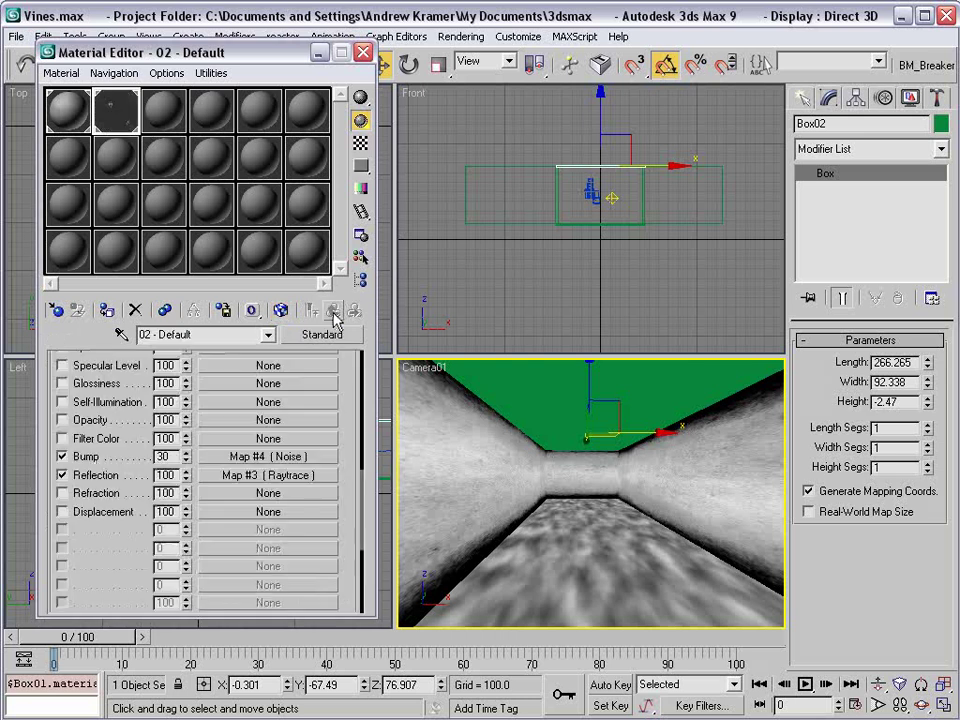
- Set the third material's ambient and diffuse colour to black and apply it to the corridor ceiling
{"action": "left_click", "coordinate": [185, 120]}
{"action": "left_click", "coordinate": [160, 459]}
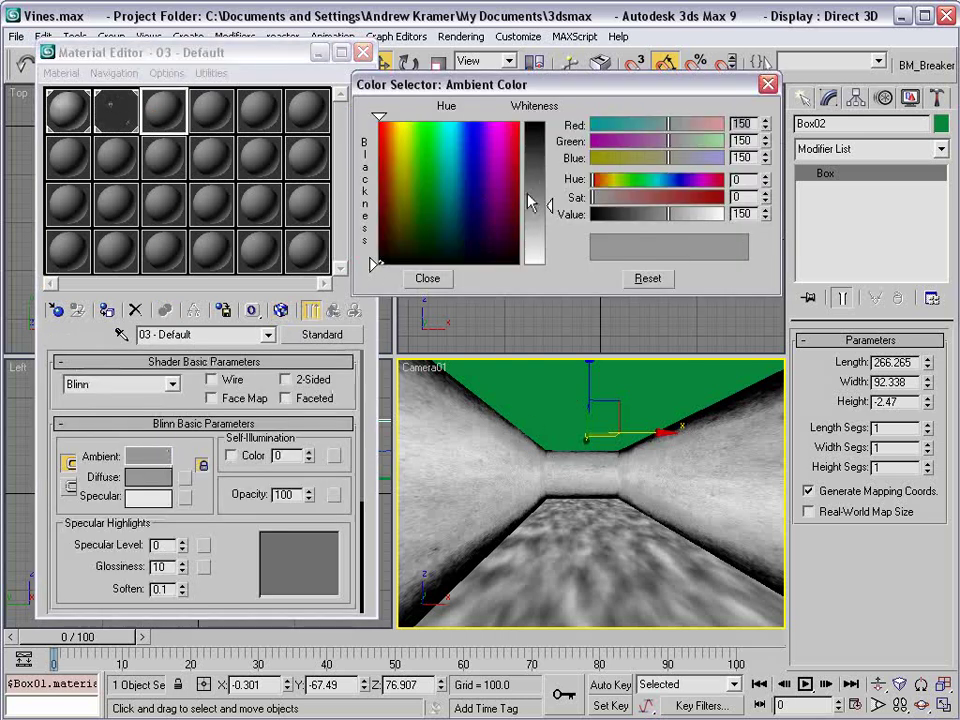
{"action": "left_click_drag", "start_coordinate": [531, 203], "coordinate": [533, 264]}
{"action": "left_click", "coordinate": [426, 279]}
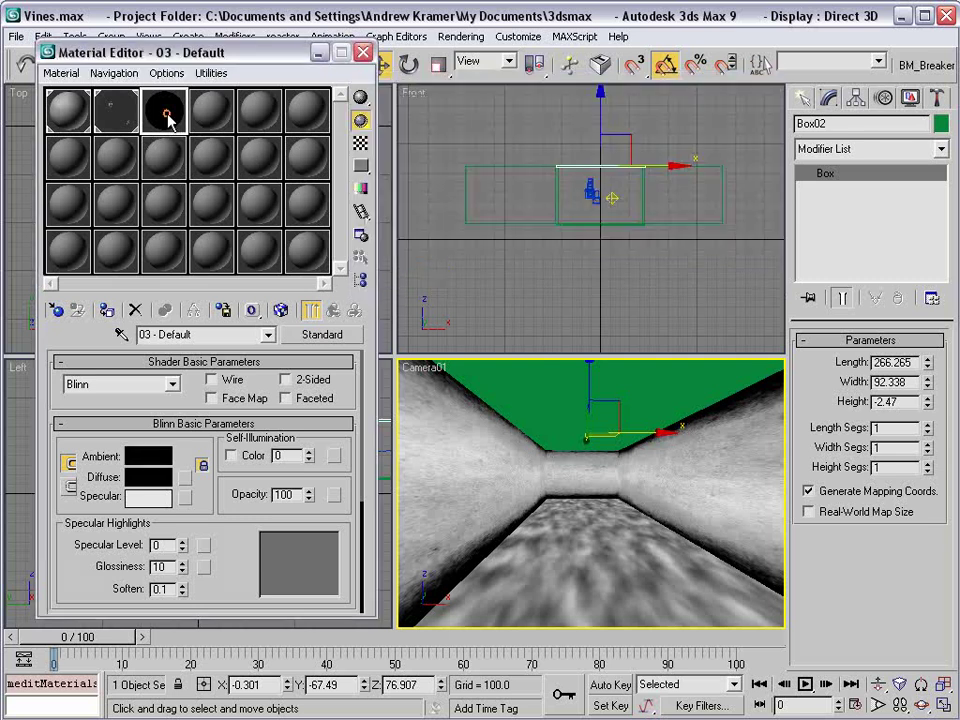
{"action": "left_click_drag", "start_coordinate": [168, 118], "coordinate": [602, 406]}
{"action": "right_click", "coordinate": [613, 300]}
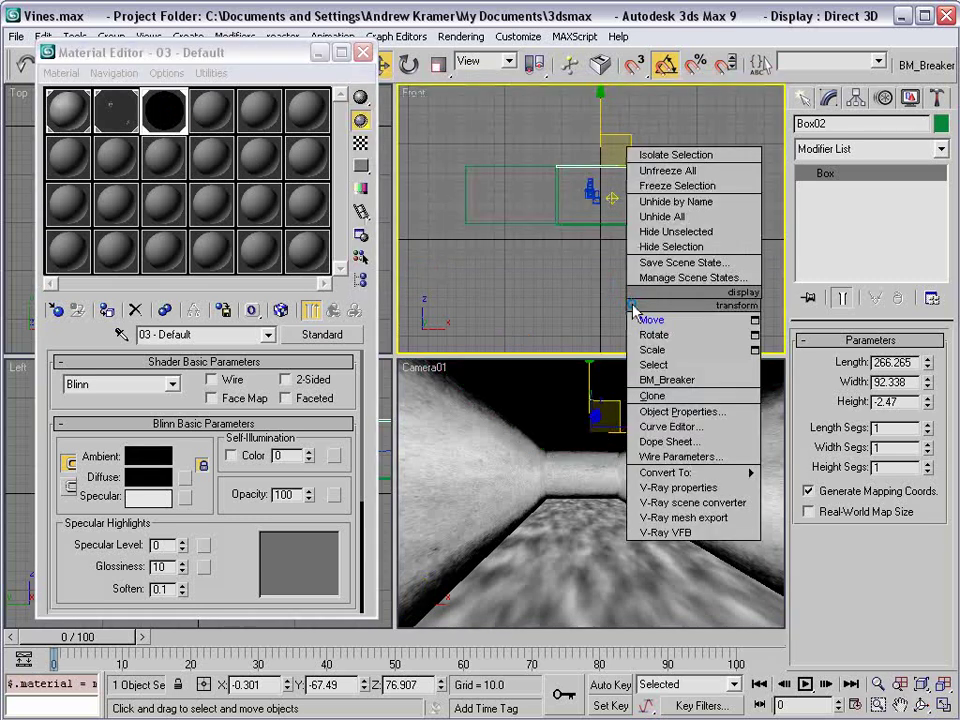
{"action": "left_click", "coordinate": [613, 294]}
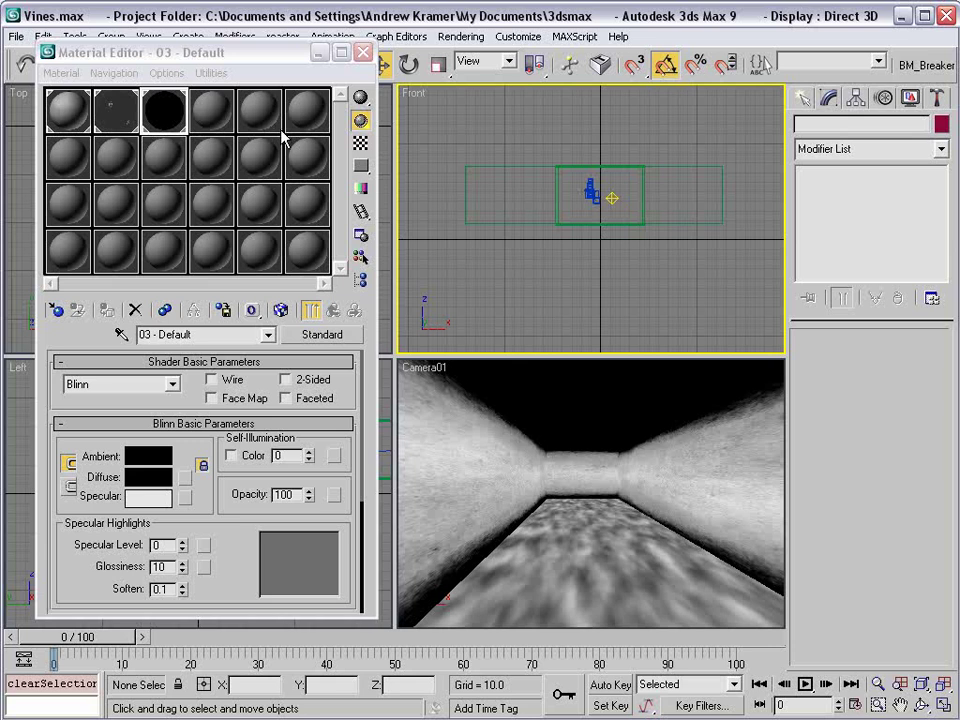
- Set the U tiling of the wall material's tile texture map to 2.4
{"action": "left_click", "coordinate": [489, 496]}
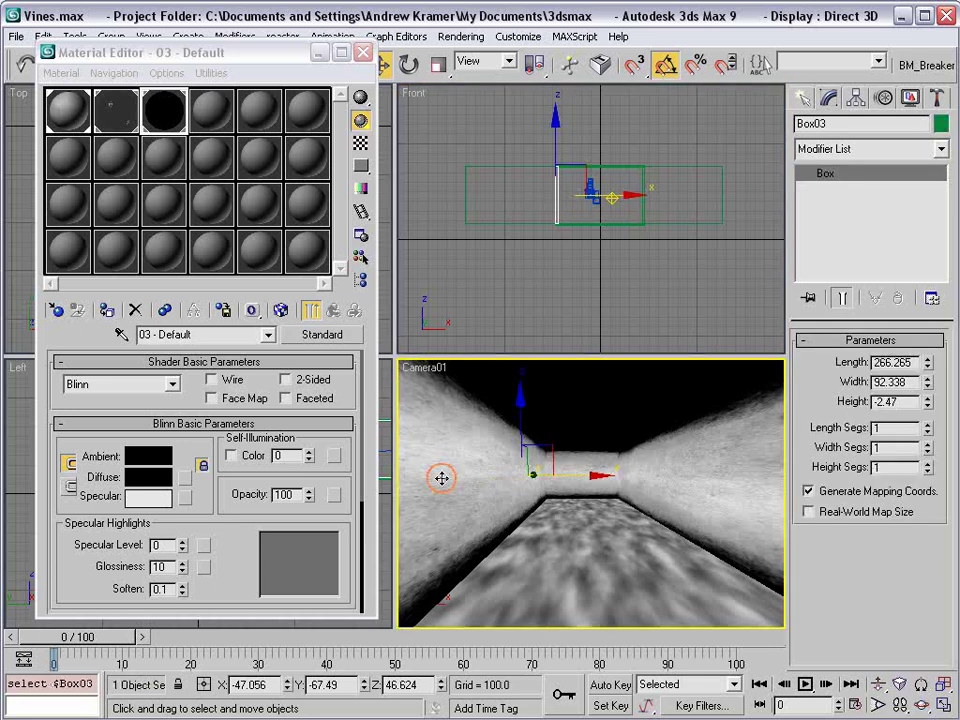
{"action": "left_click", "coordinate": [90, 117]}
{"action": "scroll", "coordinate": [200, 440], "scroll_direction": "down", "scroll_amount": 1}
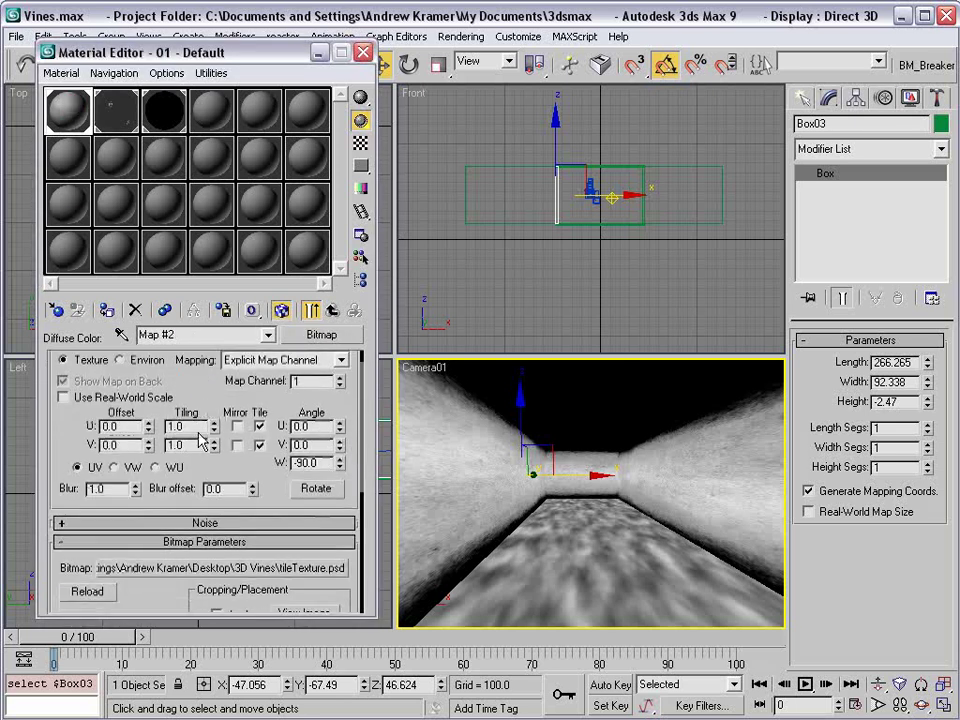
{"action": "mouse_move", "coordinate": [215, 420]}
{"action": "left_mouse_down"}
{"action": "mouse_move", "coordinate": [216, 412]}
{"action": "mouse_move", "coordinate": [216, 422]}
{"action": "left_mouse_up"}
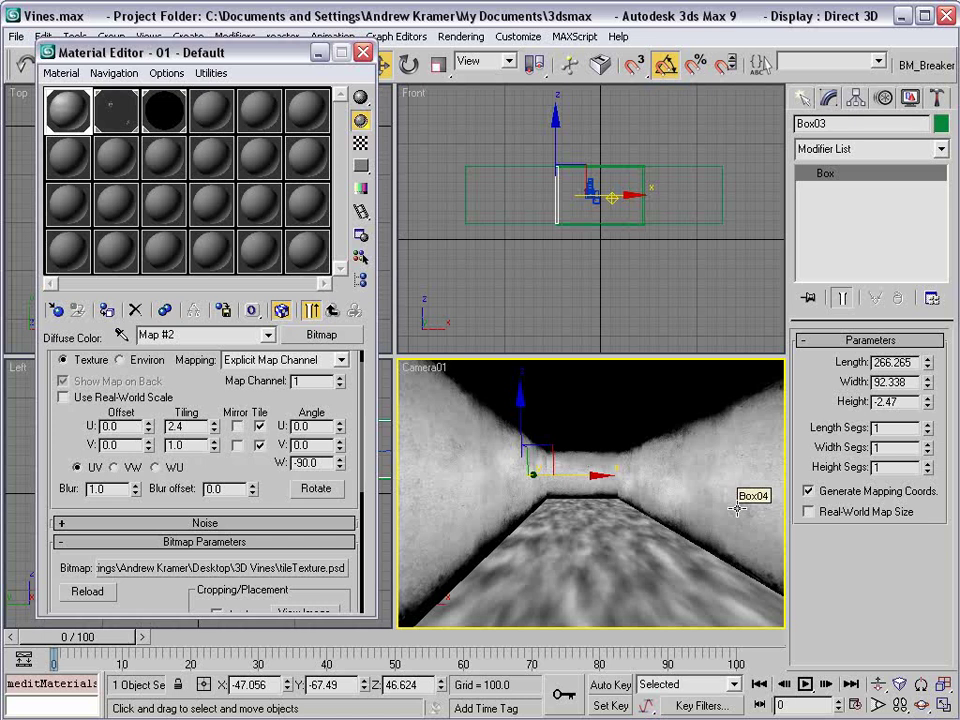
- Set the Y tiling of the floor material's noise bump map to 2.5, leaving the X tiling at 1.0
{"action": "left_click", "coordinate": [580, 545]}
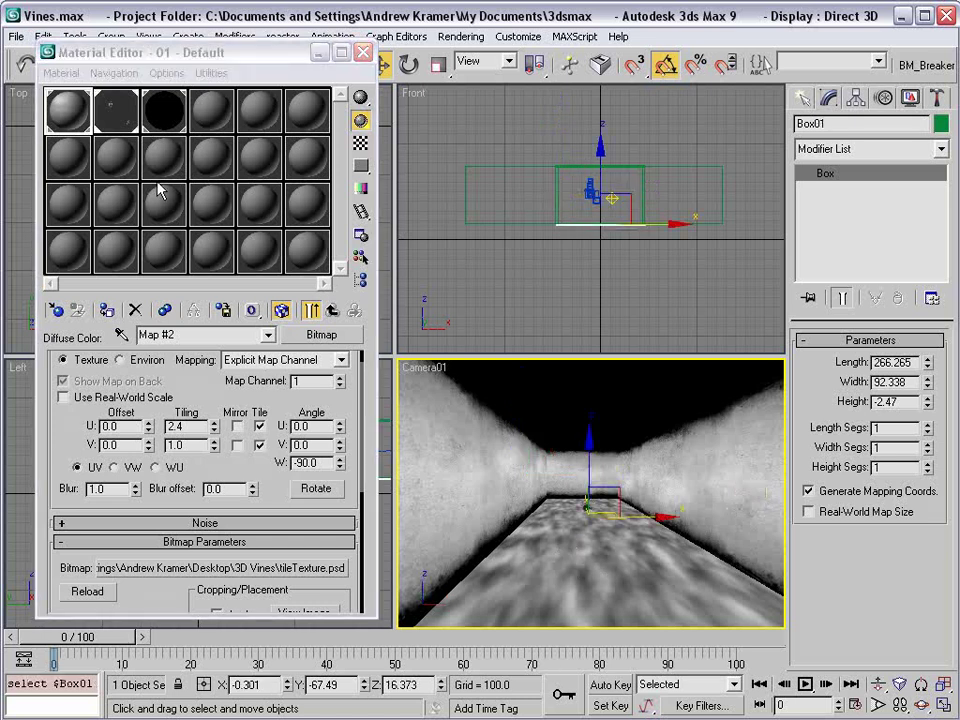
{"action": "left_click", "coordinate": [118, 111]}
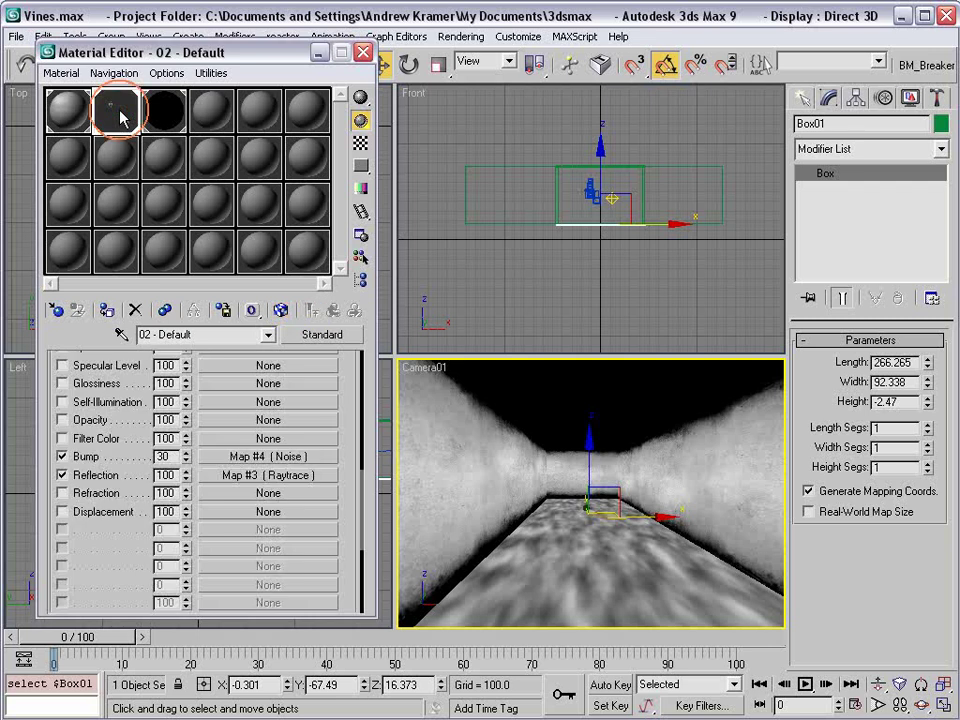
{"action": "left_click", "coordinate": [224, 462]}
{"action": "scroll", "coordinate": [340, 490], "scroll_direction": "down", "scroll_amount": 1}
{"action": "scroll", "coordinate": [340, 490], "scroll_direction": "up", "scroll_amount": 1}
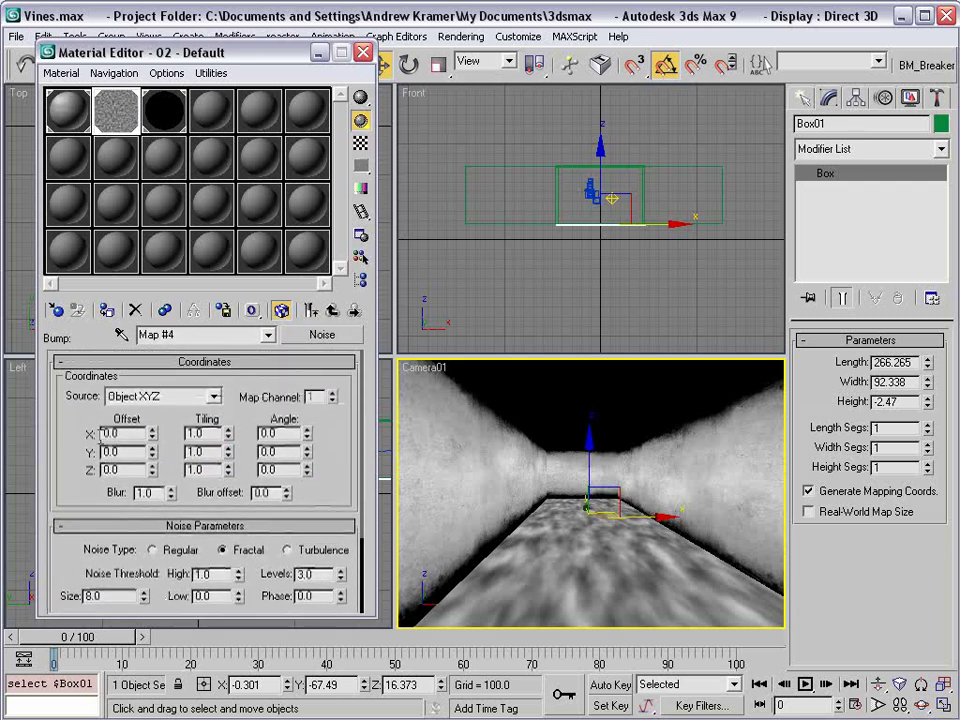
{"action": "mouse_move", "coordinate": [230, 437]}
{"action": "left_mouse_down"}
{"action": "mouse_move", "coordinate": [231, 422]}
{"action": "mouse_move", "coordinate": [228, 442]}
{"action": "mouse_move", "coordinate": [226, 434]}
{"action": "left_mouse_up"}
{"action": "key", "text": "ctrl+z"}
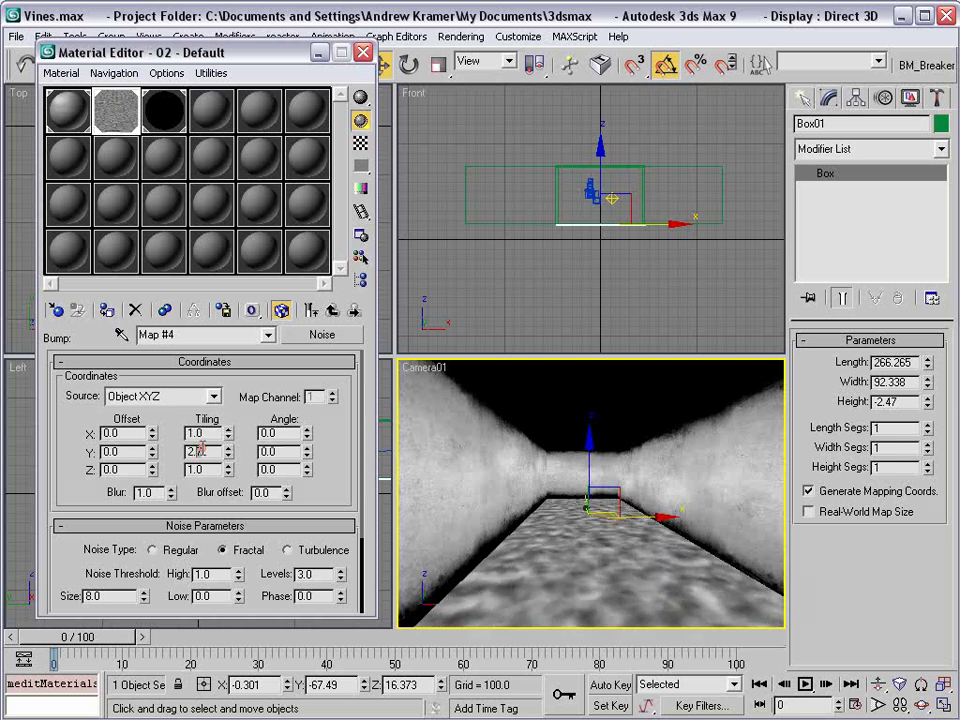
{"action": "key", "text": "Return"}
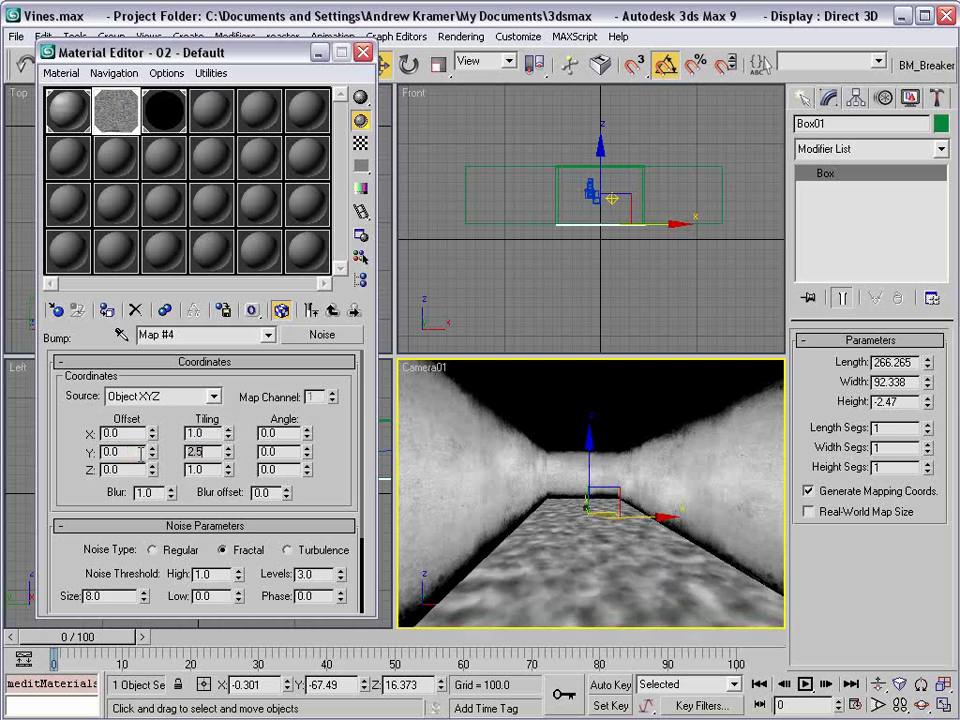
- Delete the existing omni light from the corridor scene
{"action": "left_click", "coordinate": [617, 344]}
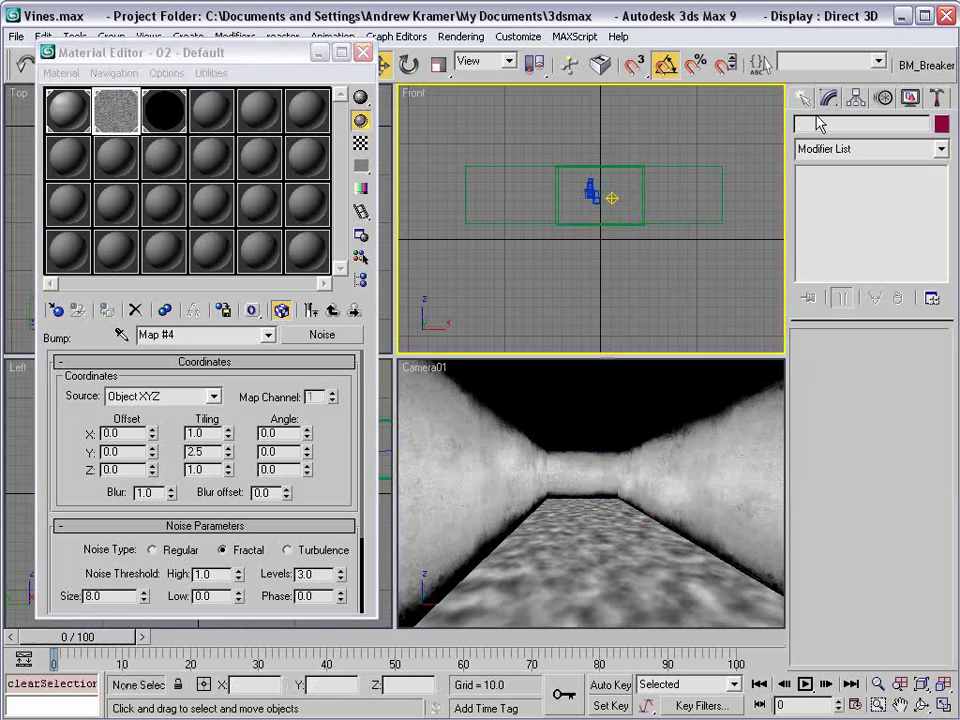
{"action": "middle_click_drag", "start_coordinate": [650, 520], "coordinate": [627, 523]}
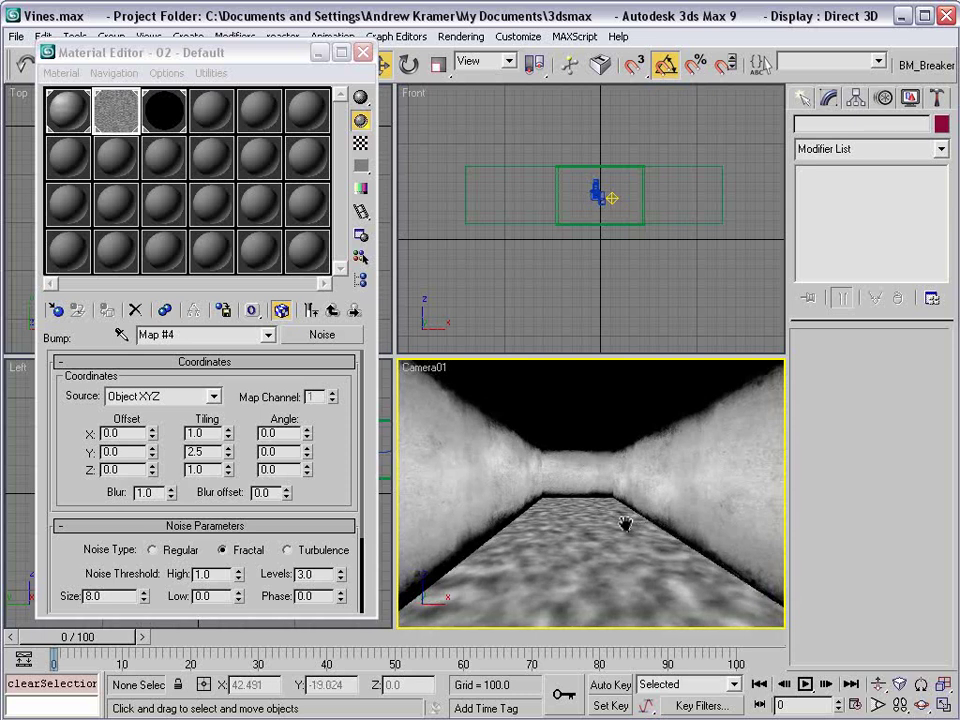
{"action": "left_click", "coordinate": [612, 198]}
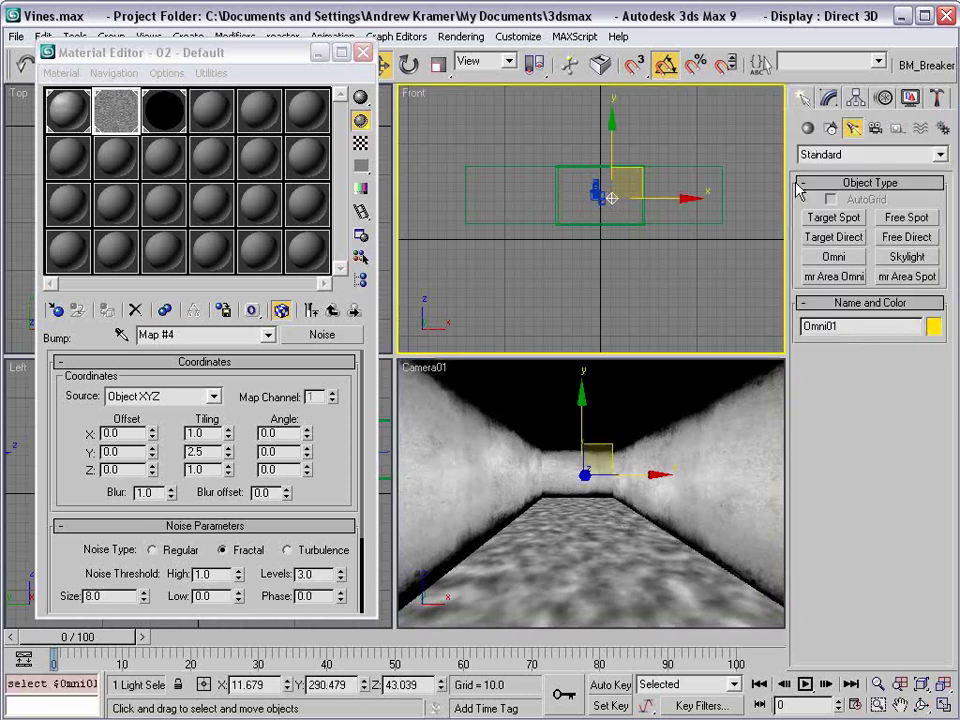
{"action": "key", "text": "Delete"}
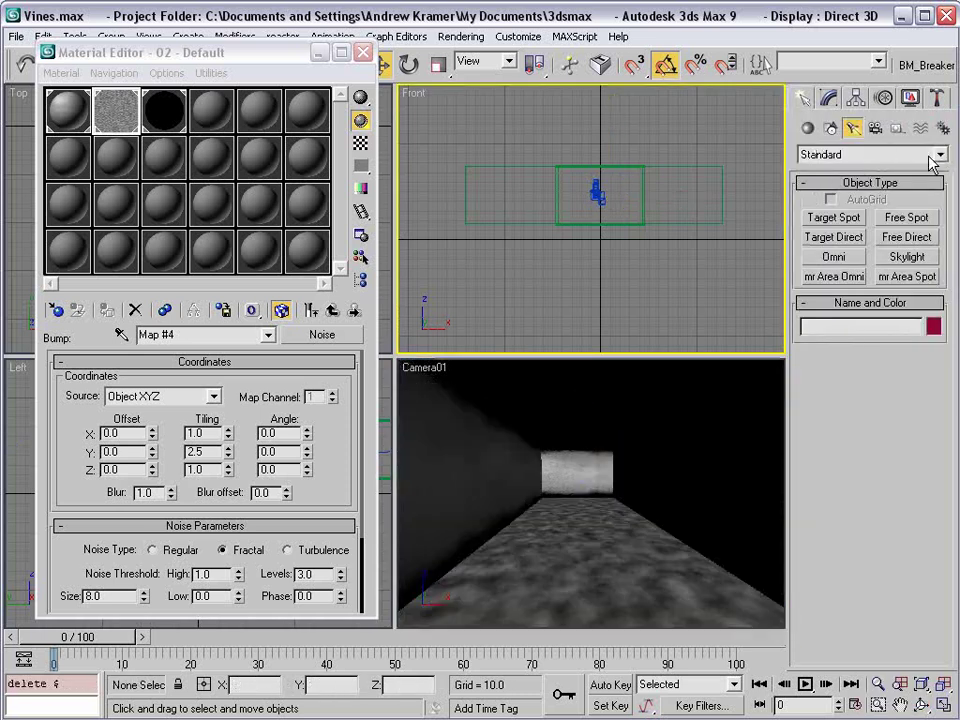
- Create an omni light at the far end of the corridor and raise it to a Z height of about 55.4
{"action": "left_click", "coordinate": [834, 257]}
{"action": "left_click", "coordinate": [319, 52]}
{"action": "middle_click_drag", "start_coordinate": [207, 148], "coordinate": [211, 241]}
{"action": "scroll", "coordinate": [215, 220], "scroll_direction": "up", "scroll_amount": 3}
{"action": "scroll", "coordinate": [218, 185], "scroll_direction": "down", "scroll_amount": 2}
{"action": "left_click", "coordinate": [216, 178]}
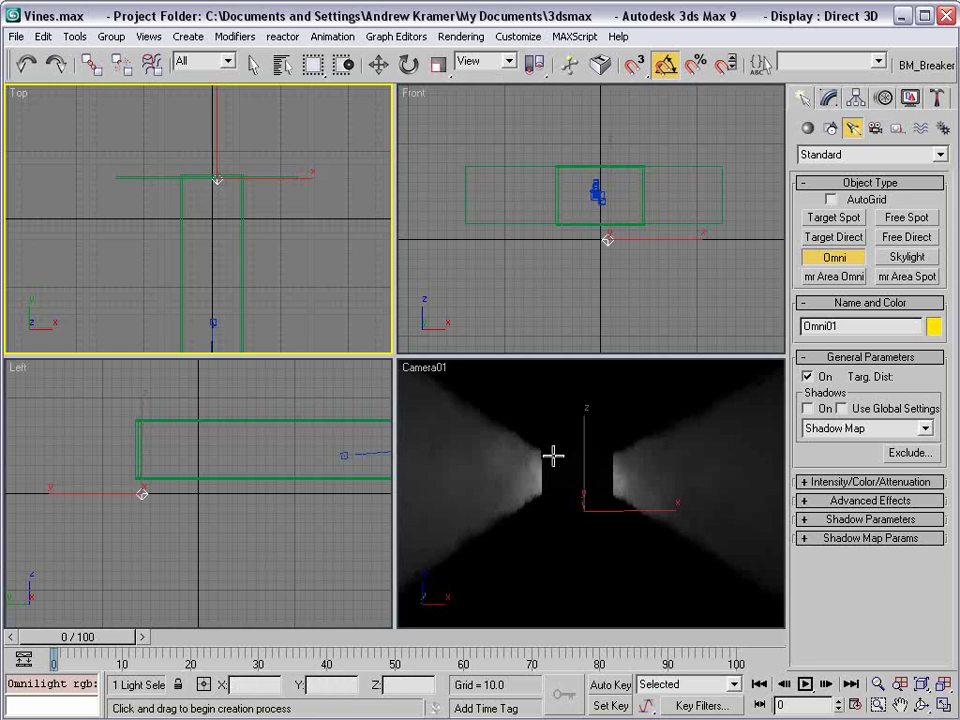
{"action": "right_click", "coordinate": [579, 499]}
{"action": "key", "text": "w"}
{"action": "left_click_drag", "start_coordinate": [596, 510], "coordinate": [587, 422]}
- Set the omni light's colour to yellow-green with red 166, green 233 and blue 70
{"action": "left_click", "coordinate": [829, 97]}
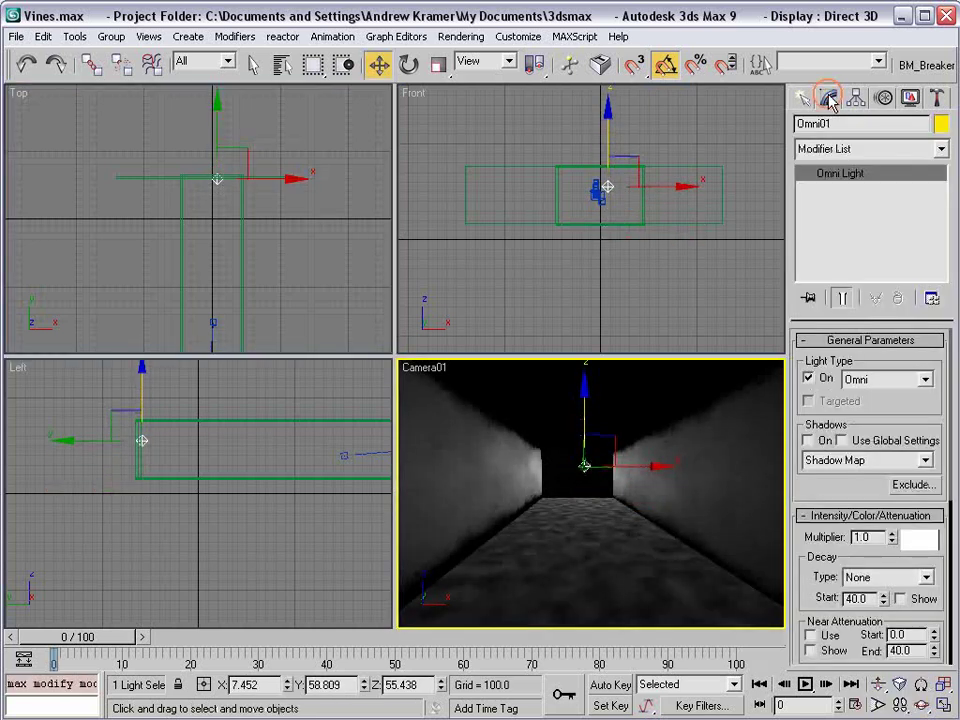
{"action": "left_click_drag", "start_coordinate": [874, 418], "coordinate": [874, 315]}
{"action": "left_click", "coordinate": [917, 401]}
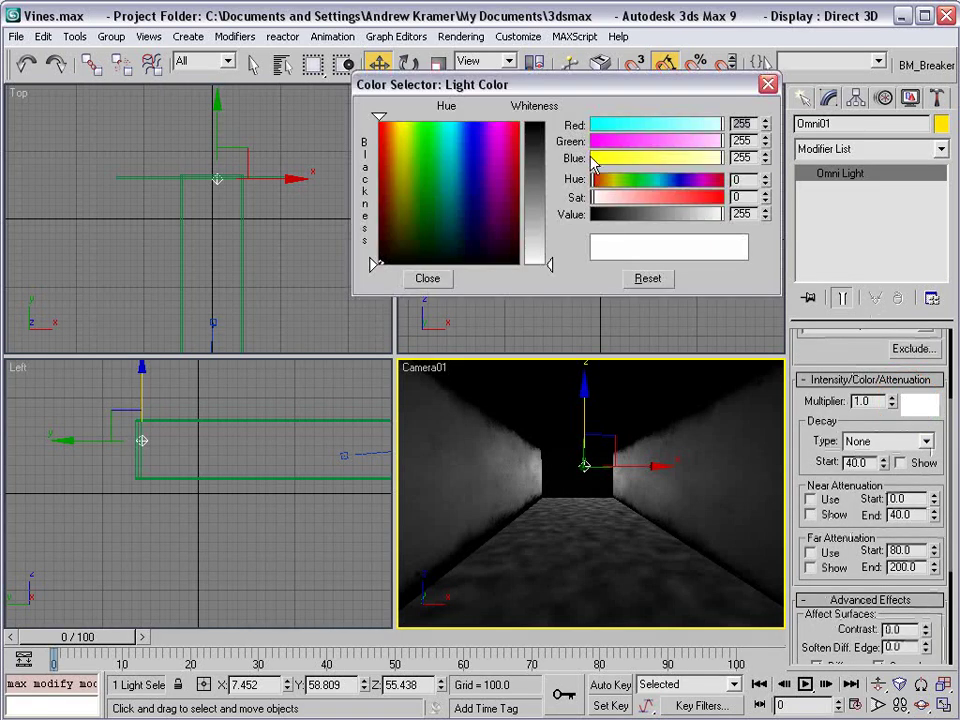
{"action": "left_click", "coordinate": [417, 141]}
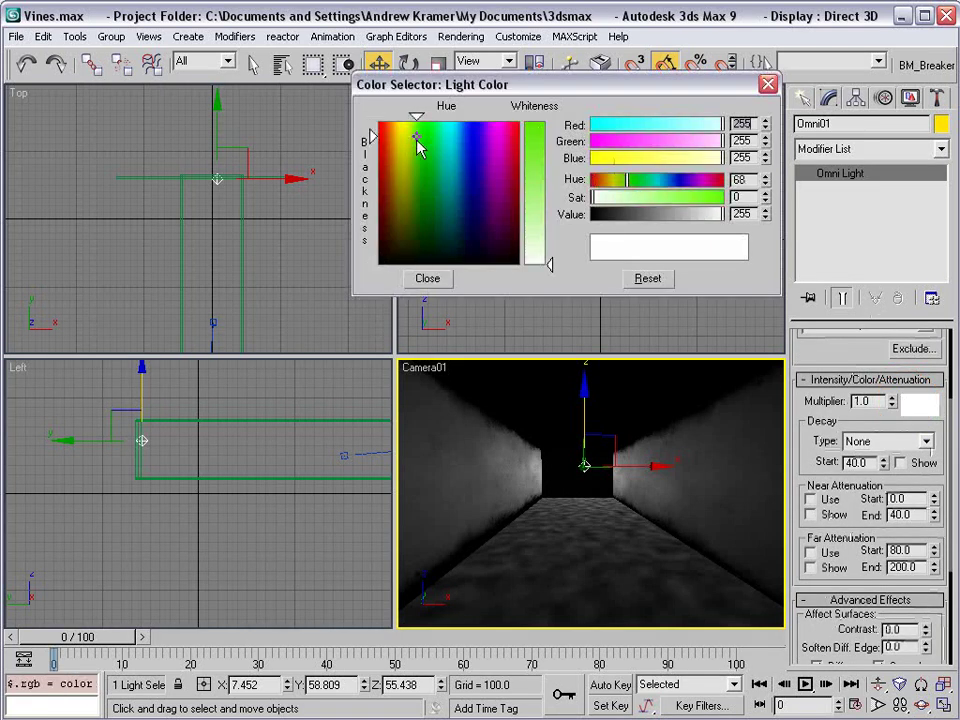
{"action": "left_click", "coordinate": [535, 158]}
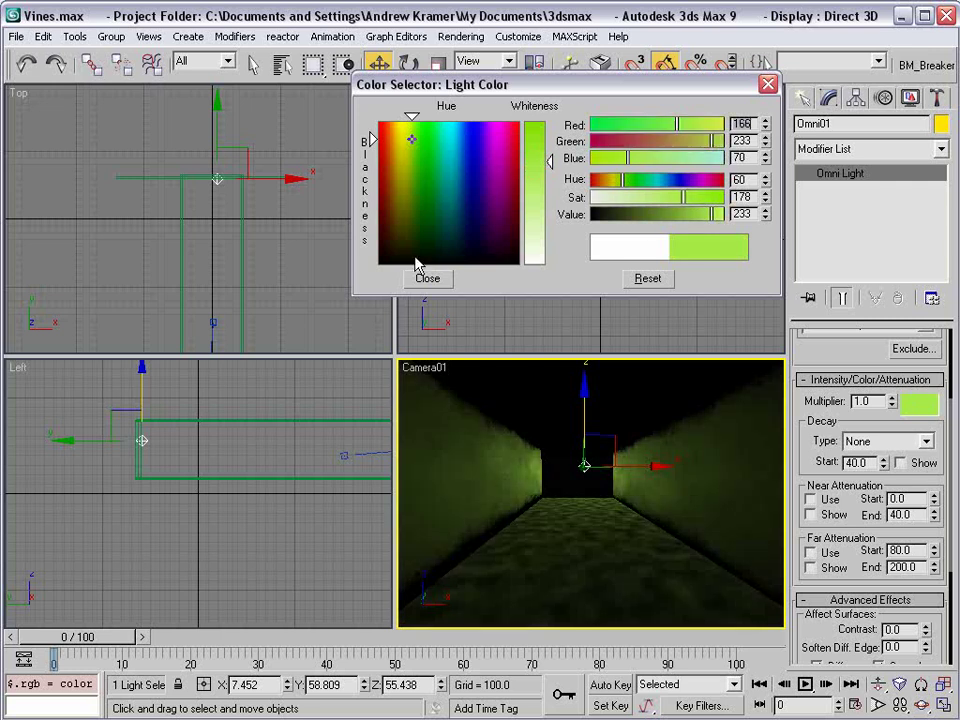
{"action": "left_click", "coordinate": [425, 277]}
- Enable far attenuation on the omni light with a start of about 148.8 and an end of about 226
{"action": "left_click_drag", "start_coordinate": [814, 421], "coordinate": [812, 377]}
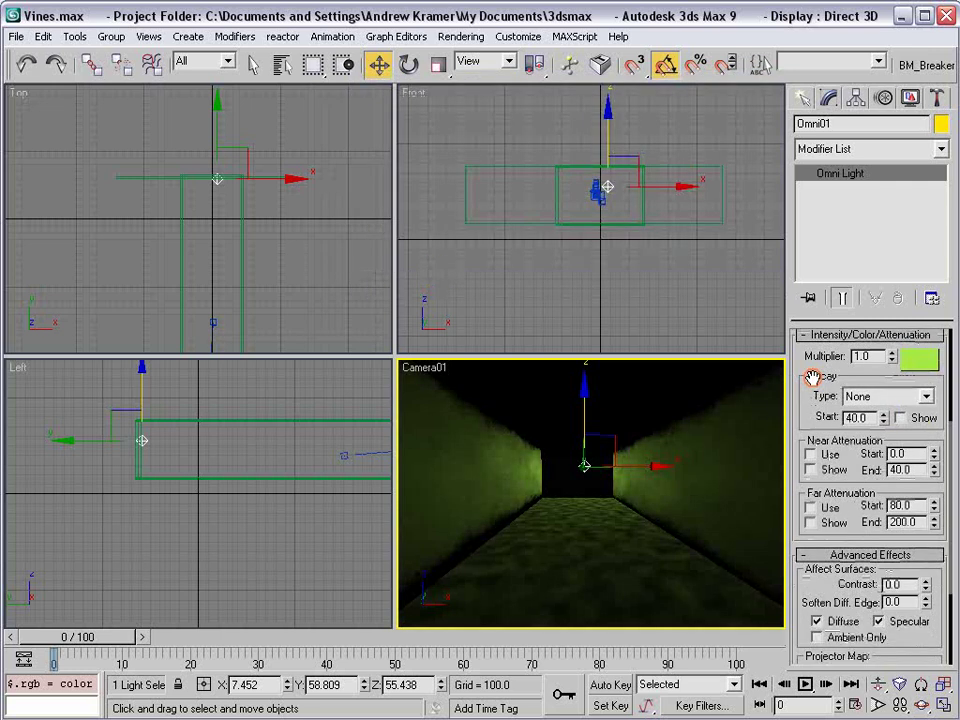
{"action": "scroll", "coordinate": [812, 377], "scroll_direction": "down", "scroll_amount": 1}
{"action": "scroll", "coordinate": [815, 480], "scroll_direction": "down", "scroll_amount": 2}
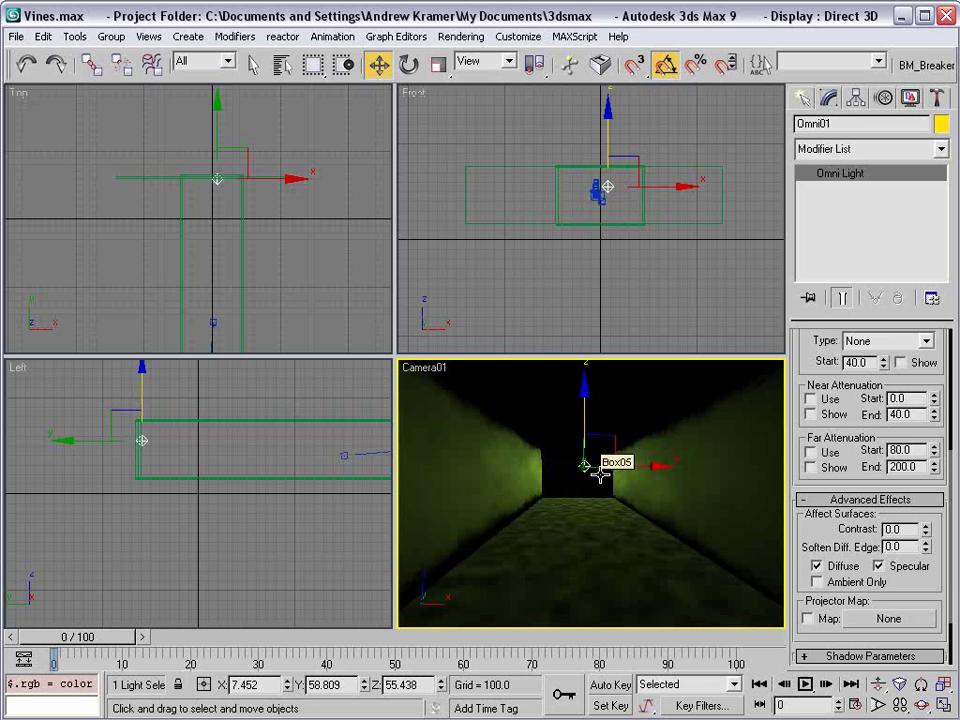
{"action": "left_click", "coordinate": [811, 452]}
{"action": "left_click_drag", "start_coordinate": [935, 474], "coordinate": [926, 368]}
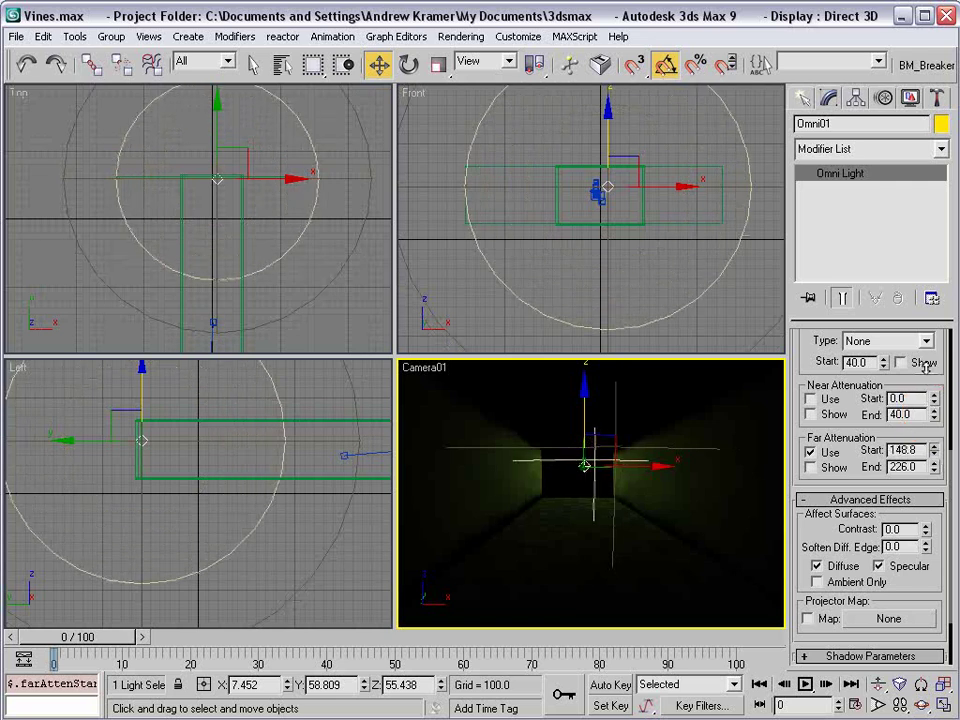
- Set the reflection map amount of the floor material, 02 - Default, to 90
{"action": "left_click_drag", "start_coordinate": [867, 76], "coordinate": [530, 72]}
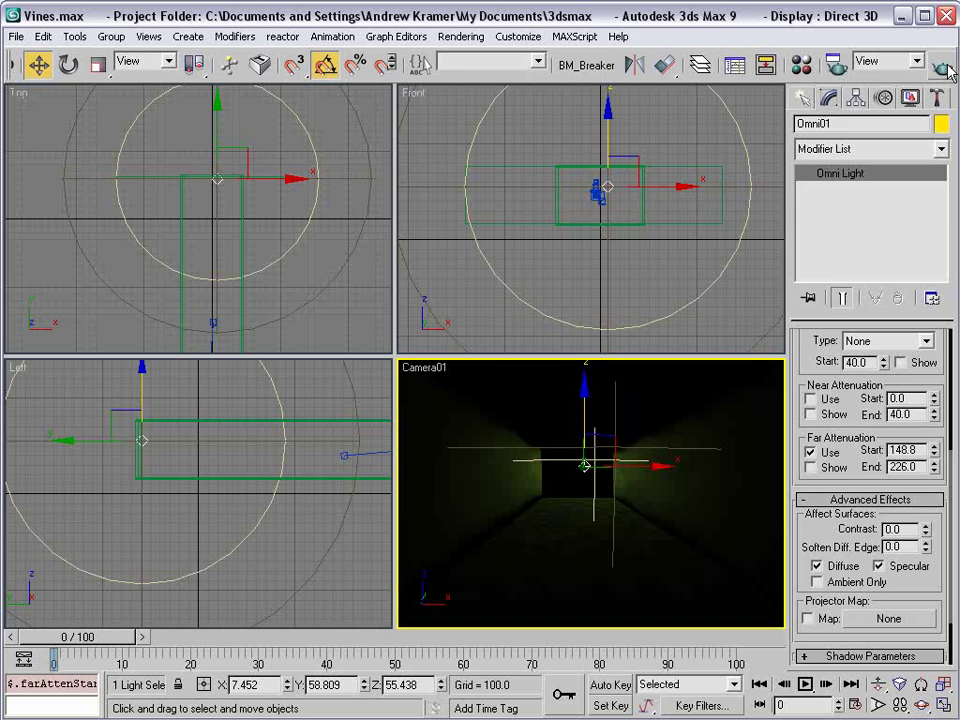
{"action": "key", "text": "m"}
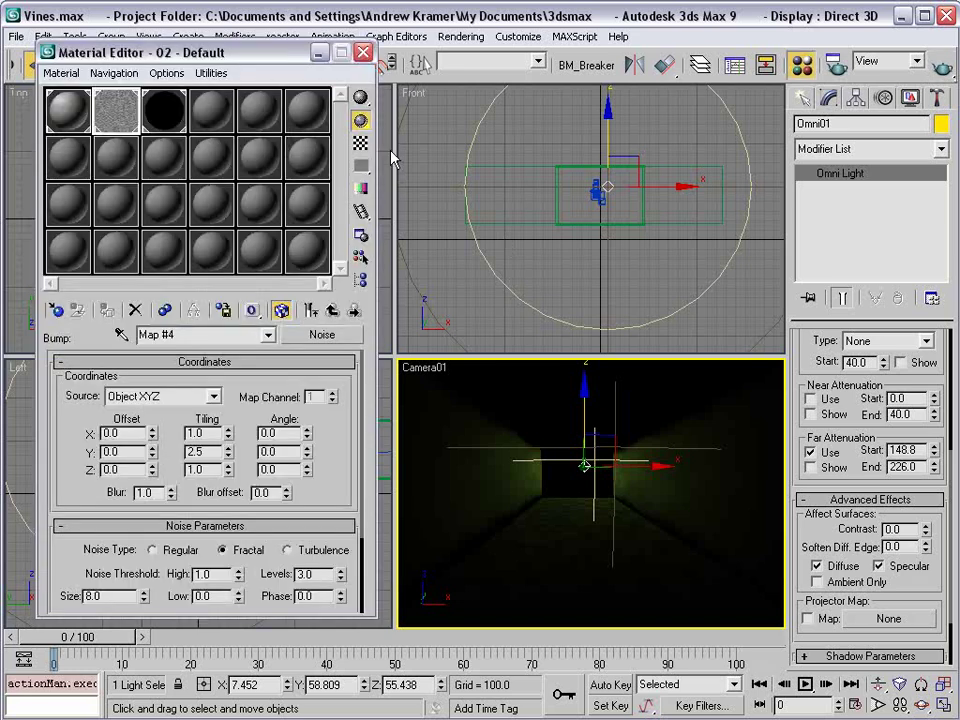
{"action": "left_click", "coordinate": [311, 310]}
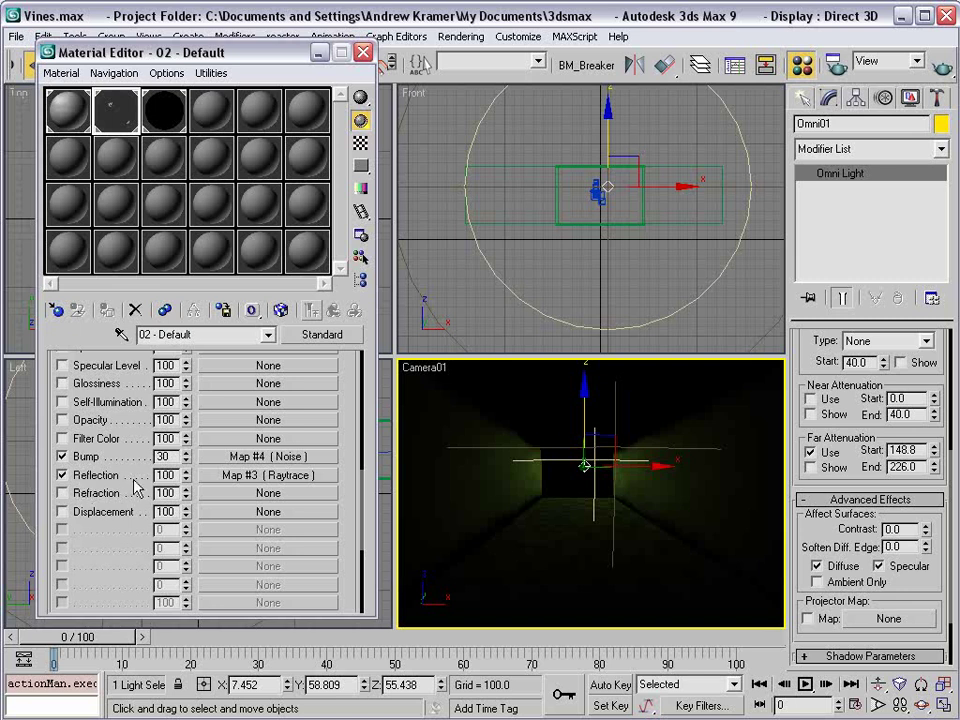
{"action": "type", "text": "0"}
{"action": "key", "text": "Return"}
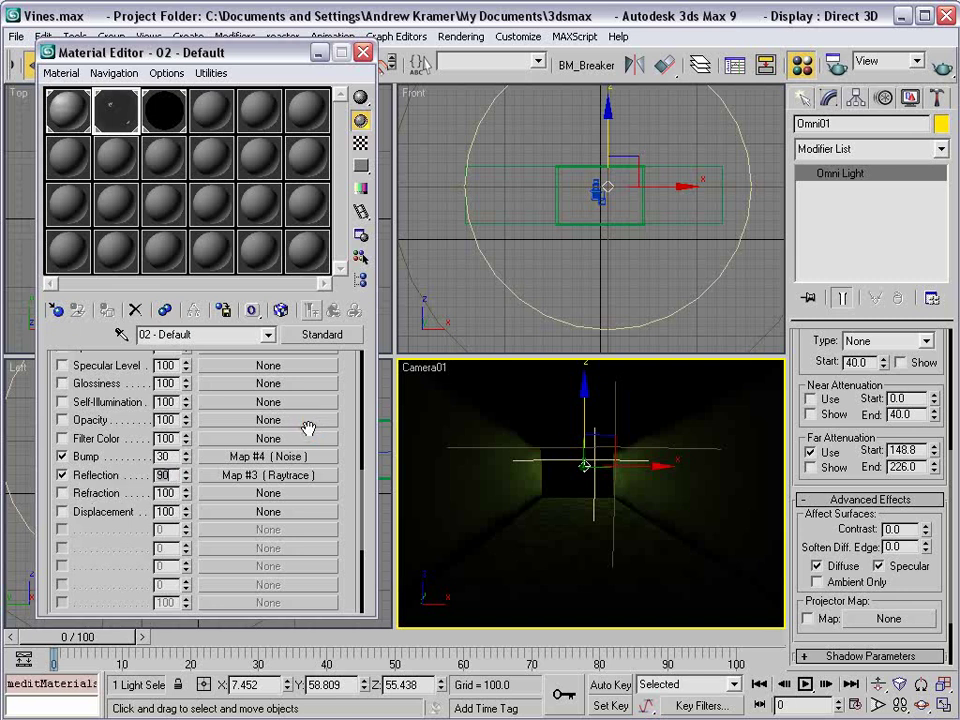
- Render the camera view to check the green light and floor reflection, and save the scene
{"action": "left_click", "coordinate": [937, 85]}
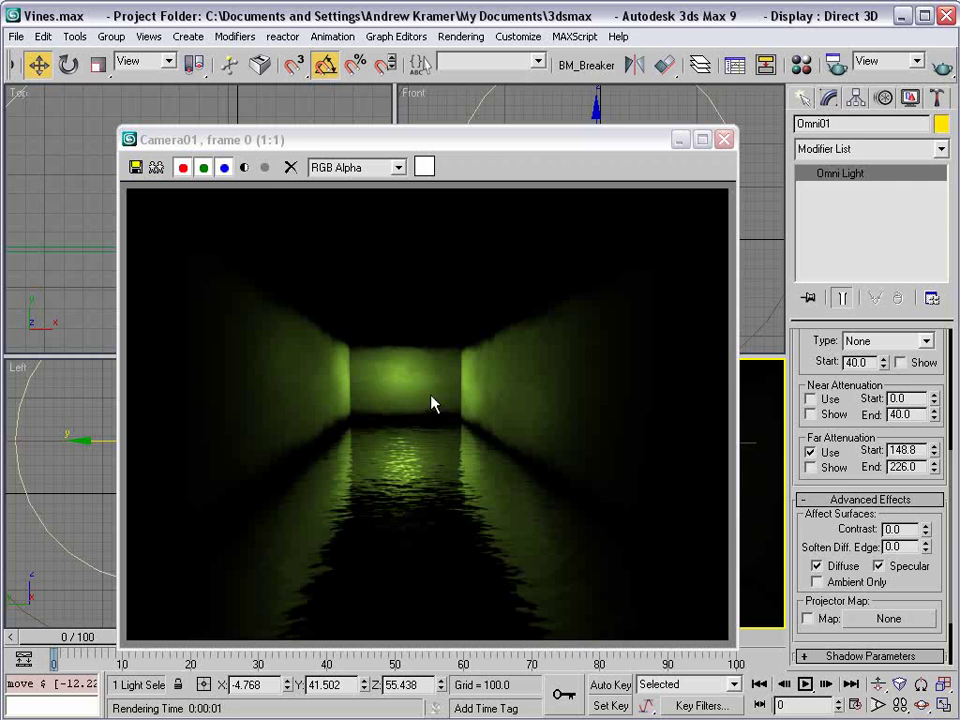
{"action": "left_click", "coordinate": [724, 139]}
{"action": "right_click", "coordinate": [670, 289]}
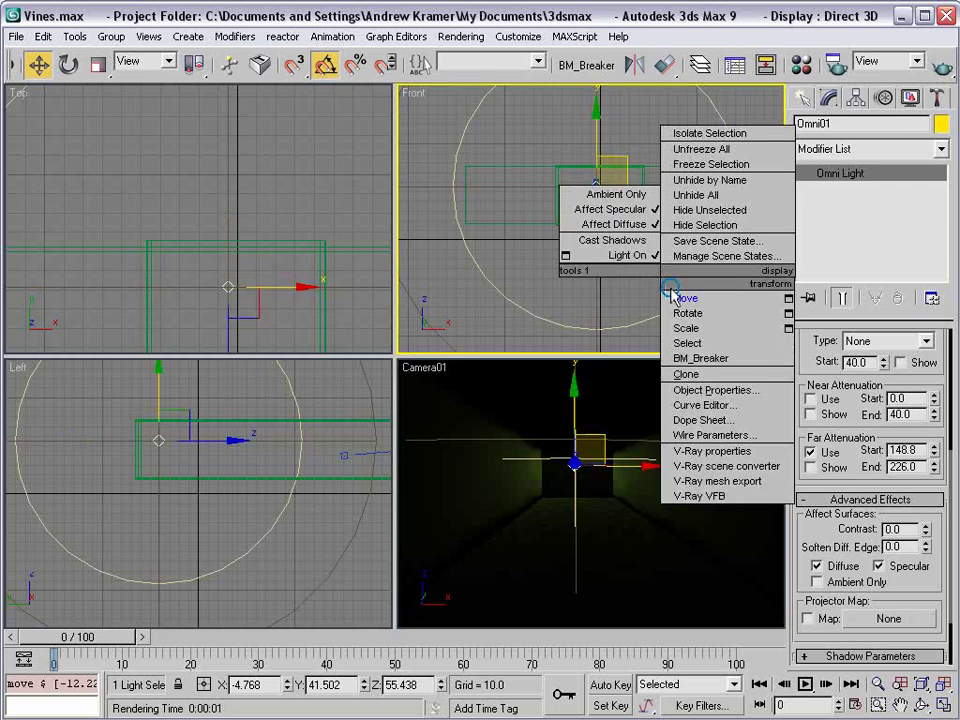
{"action": "left_click", "coordinate": [615, 285]}
{"action": "key", "text": "ctrl+s"}
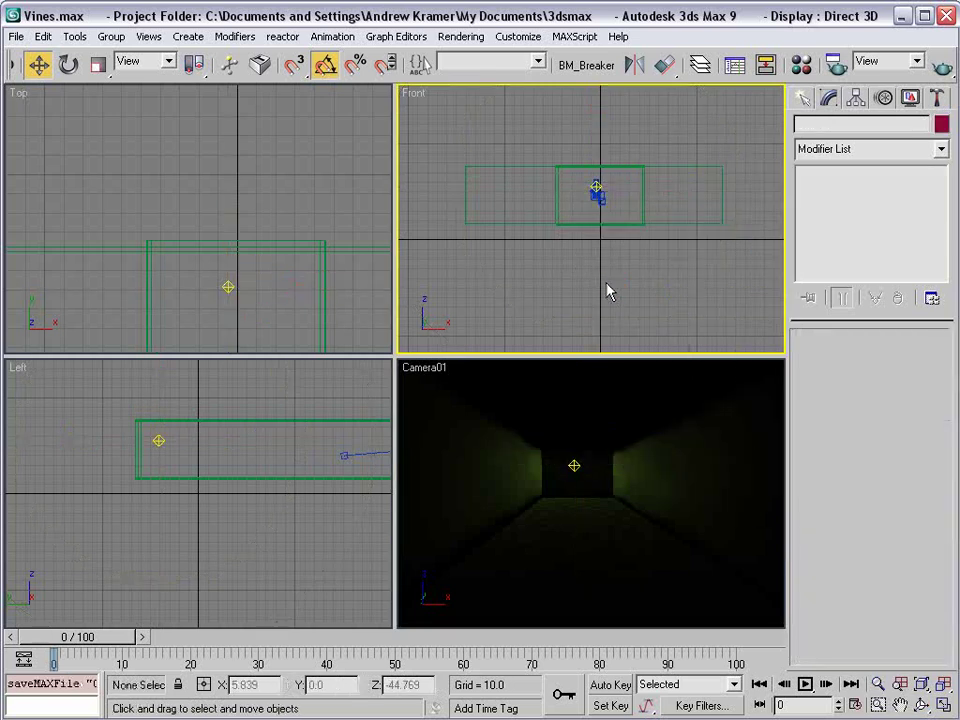
- Switch the camera viewport to Perspective, show the whole corridor from outside, and save the scene
{"action": "right_click", "coordinate": [428, 371]}
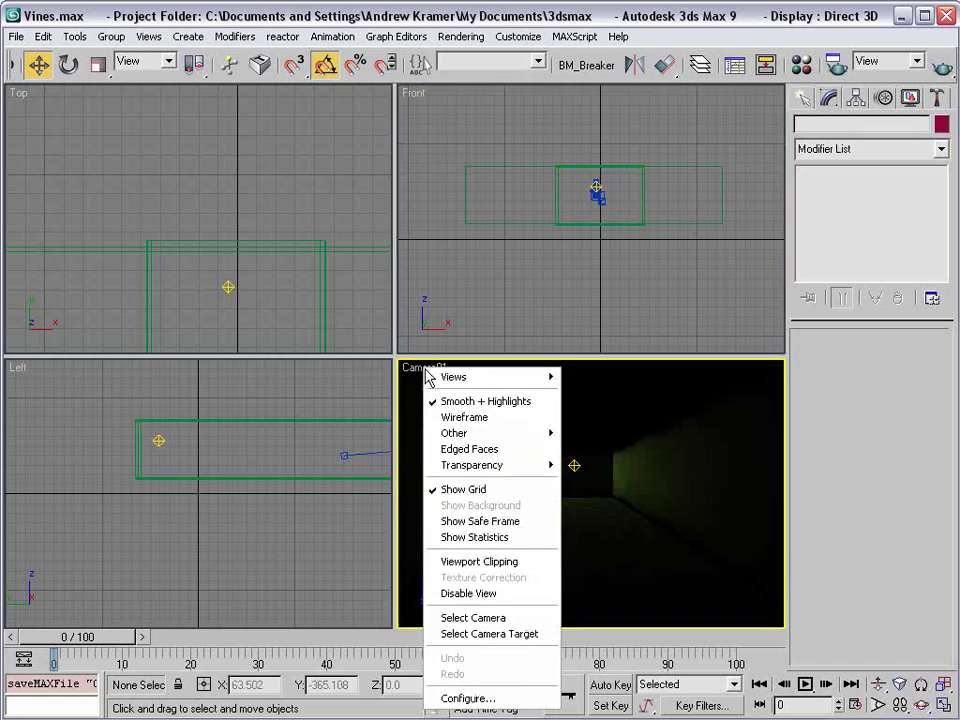
{"action": "mouse_move", "coordinate": [440, 377]}
{"action": "left_click", "coordinate": [632, 402]}
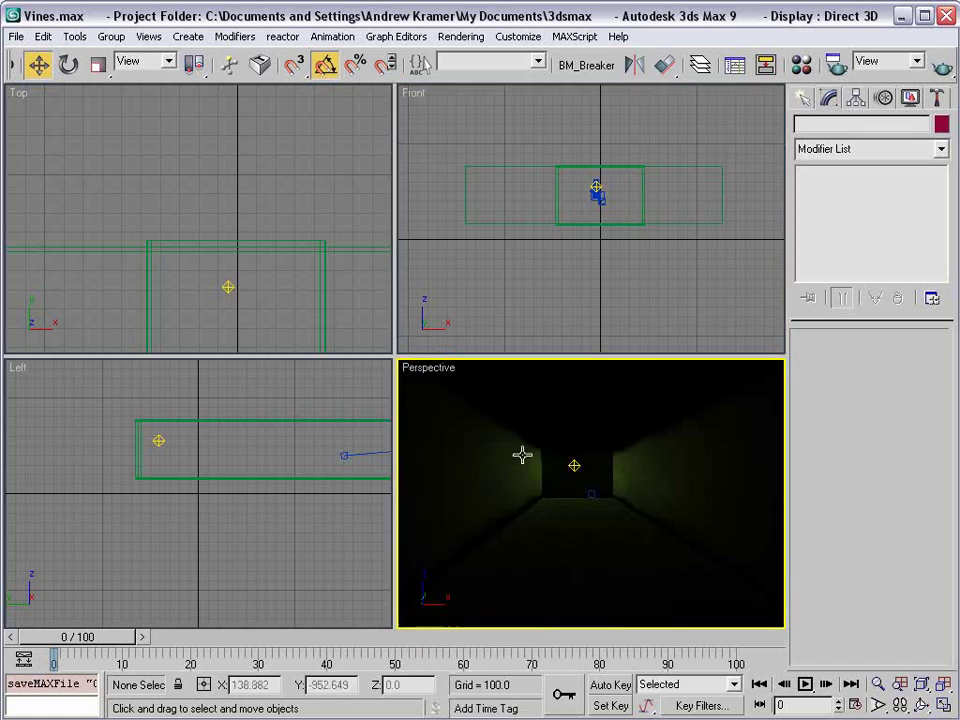
{"action": "scroll", "coordinate": [522, 455], "scroll_direction": "down", "scroll_amount": 5}
{"action": "middle_click_drag", "start_coordinate": [632, 504], "coordinate": [538, 505], "text": "alt"}
{"action": "key", "text": "ctrl+s"}
{"action": "middle_click_drag", "start_coordinate": [560, 462], "coordinate": [571, 473]}
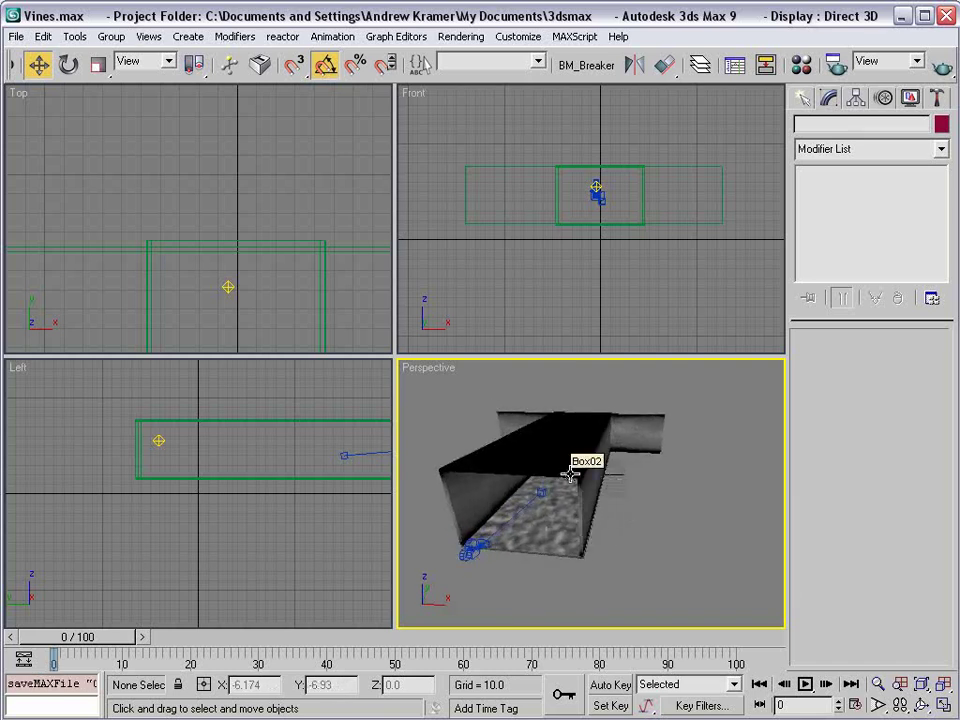
- Draw nine scattered circle splines of varying radii in the Front view, beside the corridor, with the last about 2.1 in radius
{"action": "left_click", "coordinate": [804, 97]}
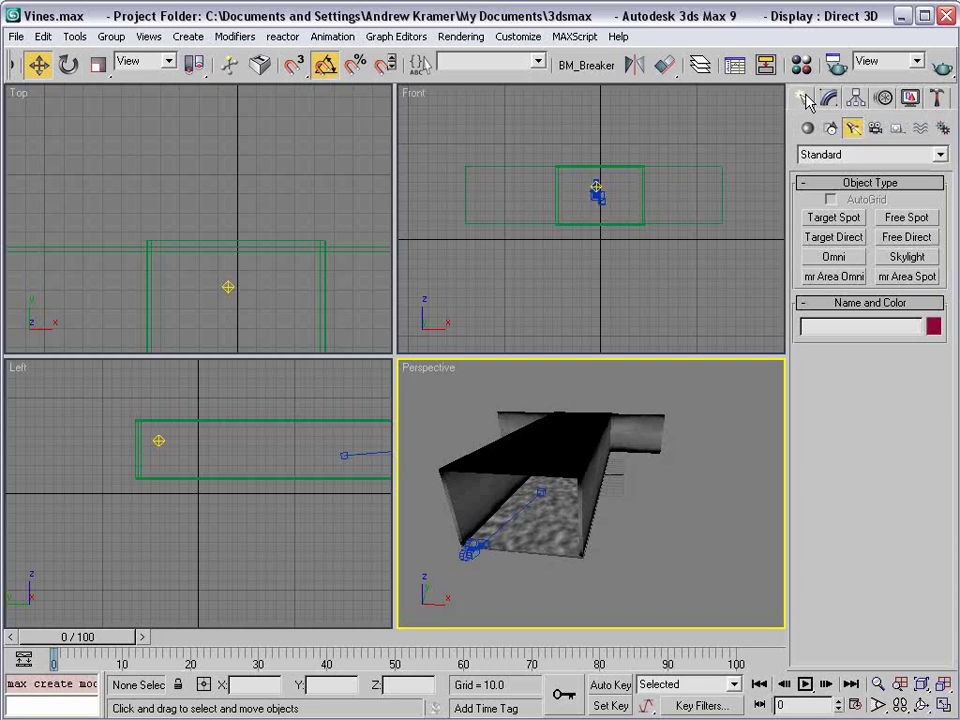
{"action": "middle_click_drag", "start_coordinate": [679, 531], "coordinate": [611, 461]}
{"action": "middle_click_drag", "start_coordinate": [640, 204], "coordinate": [581, 207]}
{"action": "scroll", "coordinate": [580, 219], "scroll_direction": "up", "scroll_amount": 2}
{"action": "middle_click_drag", "start_coordinate": [582, 160], "coordinate": [480, 183]}
{"action": "scroll", "coordinate": [480, 183], "scroll_direction": "up", "scroll_amount": 1}
{"action": "scroll", "coordinate": [480, 183], "scroll_direction": "down", "scroll_amount": 1}
{"action": "middle_click_drag", "start_coordinate": [724, 155], "coordinate": [570, 182]}
{"action": "scroll", "coordinate": [570, 182], "scroll_direction": "up", "scroll_amount": 1}
{"action": "scroll", "coordinate": [570, 189], "scroll_direction": "down", "scroll_amount": 1}
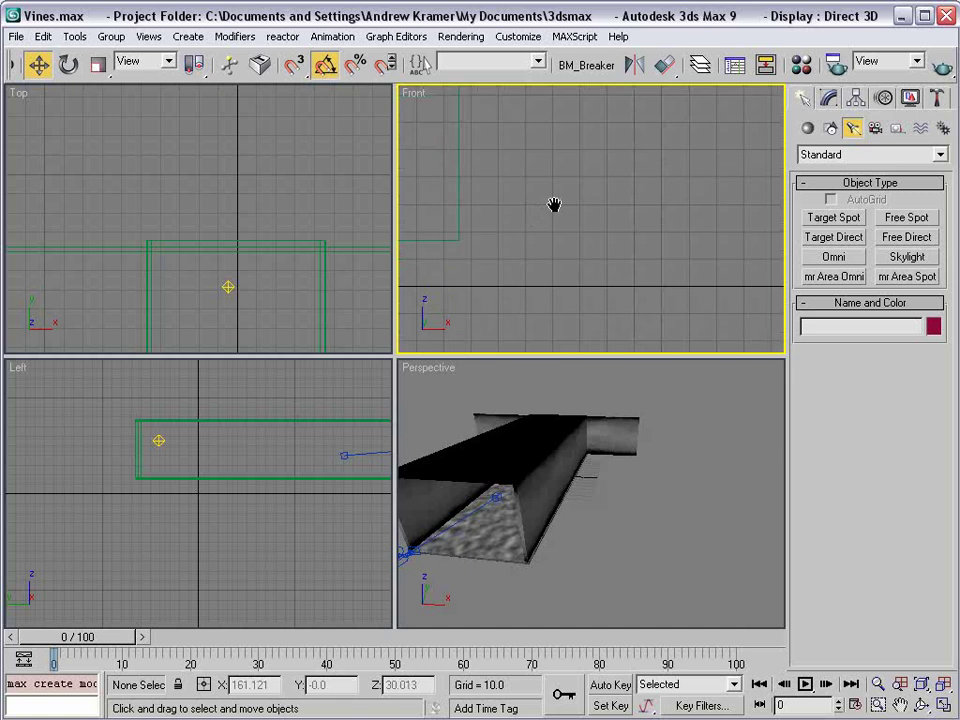
{"action": "left_click", "coordinate": [830, 130]}
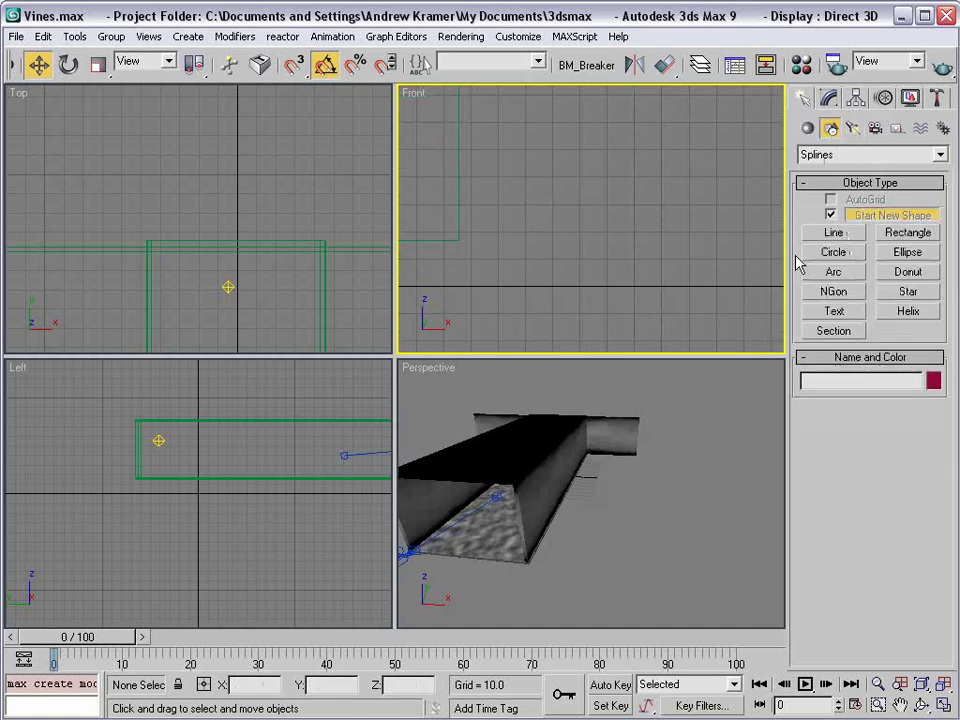
{"action": "left_click", "coordinate": [834, 252]}
{"action": "middle_click_drag", "start_coordinate": [565, 187], "coordinate": [567, 179]}
{"action": "left_click_drag", "start_coordinate": [567, 173], "coordinate": [560, 168]}
{"action": "scroll", "coordinate": [563, 190], "scroll_direction": "up", "scroll_amount": 2}
{"action": "middle_click_drag", "start_coordinate": [562, 185], "coordinate": [567, 186]}
{"action": "left_click_drag", "start_coordinate": [570, 172], "coordinate": [603, 218]}
{"action": "left_click", "coordinate": [579, 173]}
{"action": "mouse_move", "coordinate": [510, 196]}
{"action": "left_mouse_down"}
{"action": "mouse_move", "coordinate": [525, 198]}
{"action": "mouse_move", "coordinate": [586, 265]}
{"action": "left_mouse_up"}
{"action": "left_click_drag", "start_coordinate": [503, 279], "coordinate": [514, 280]}
{"action": "left_click_drag", "start_coordinate": [444, 232], "coordinate": [455, 232]}
{"action": "left_click_drag", "start_coordinate": [475, 148], "coordinate": [482, 149]}
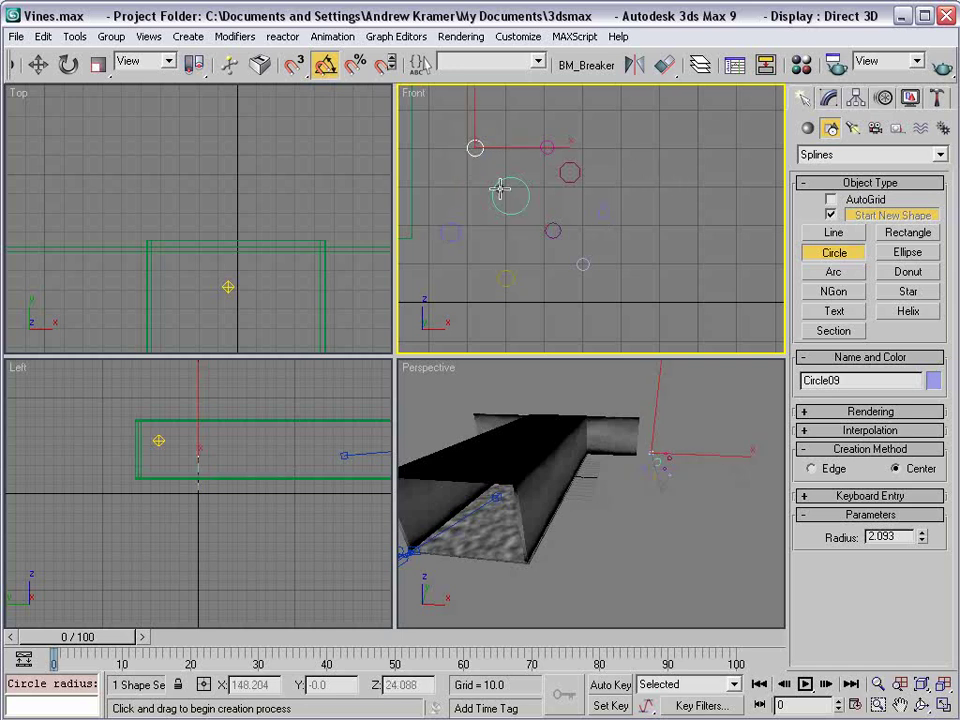
- Convert the last drawn circle to an editable spline
{"action": "key", "text": "w"}
{"action": "right_click", "coordinate": [475, 146]}
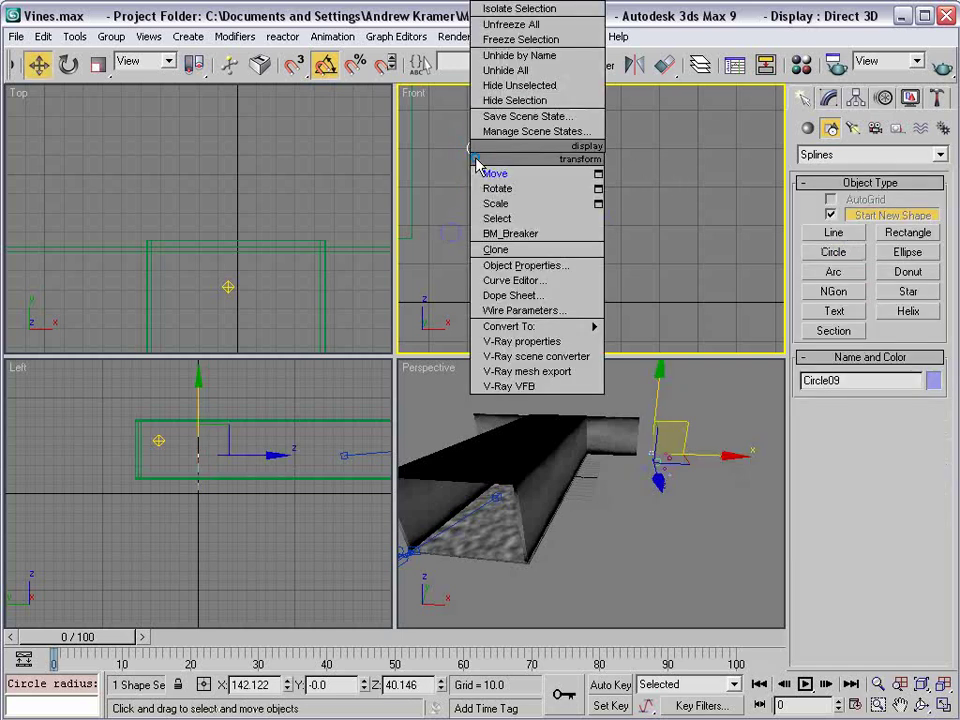
{"action": "mouse_move", "coordinate": [529, 330]}
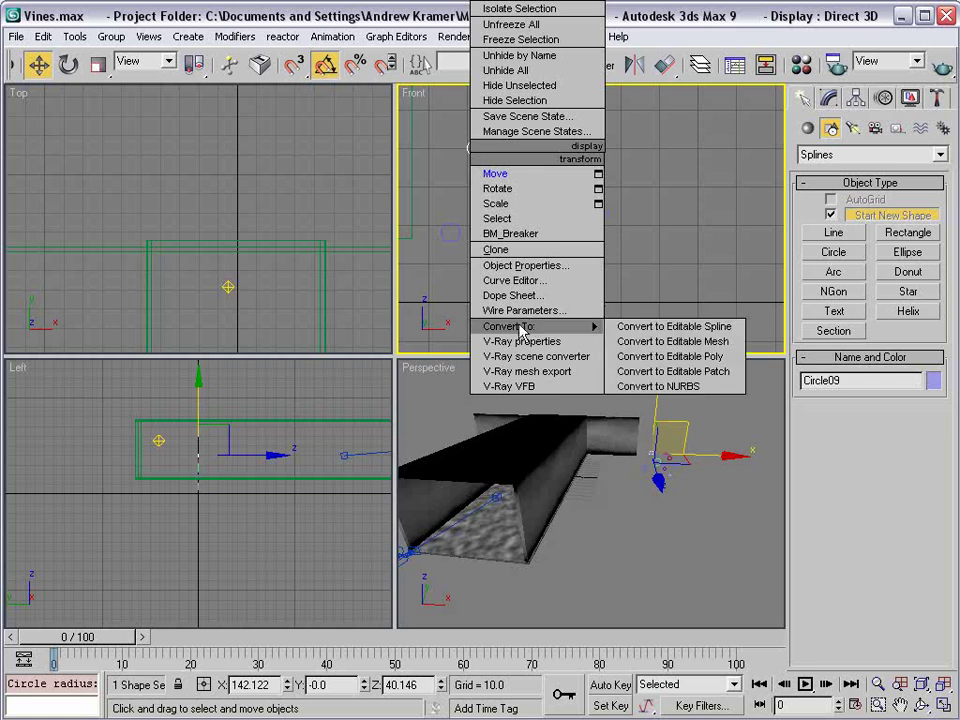
{"action": "left_click", "coordinate": [662, 328]}
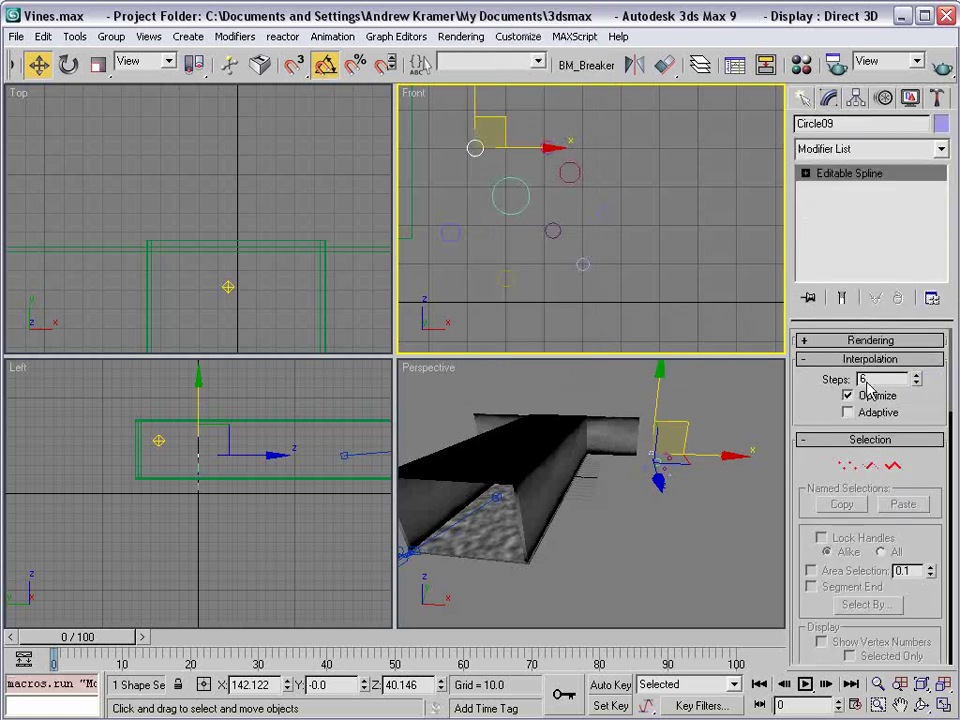
- Attach Circle01 through Circle08 to the editable spline in one multiple attach
{"action": "left_click_drag", "start_coordinate": [796, 396], "coordinate": [816, 176]}
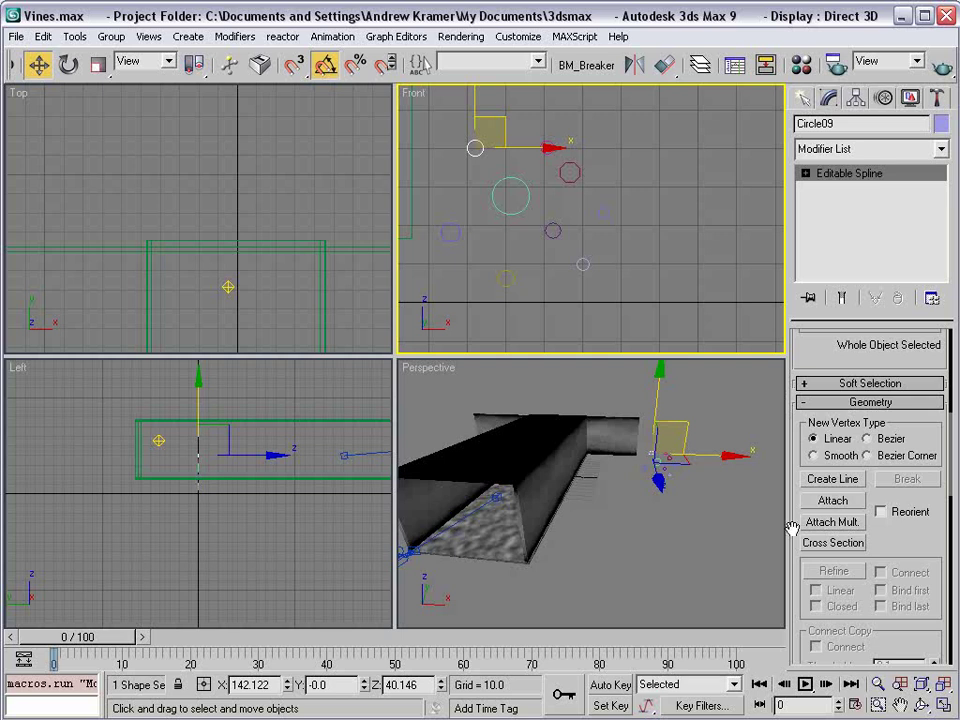
{"action": "left_click", "coordinate": [840, 524]}
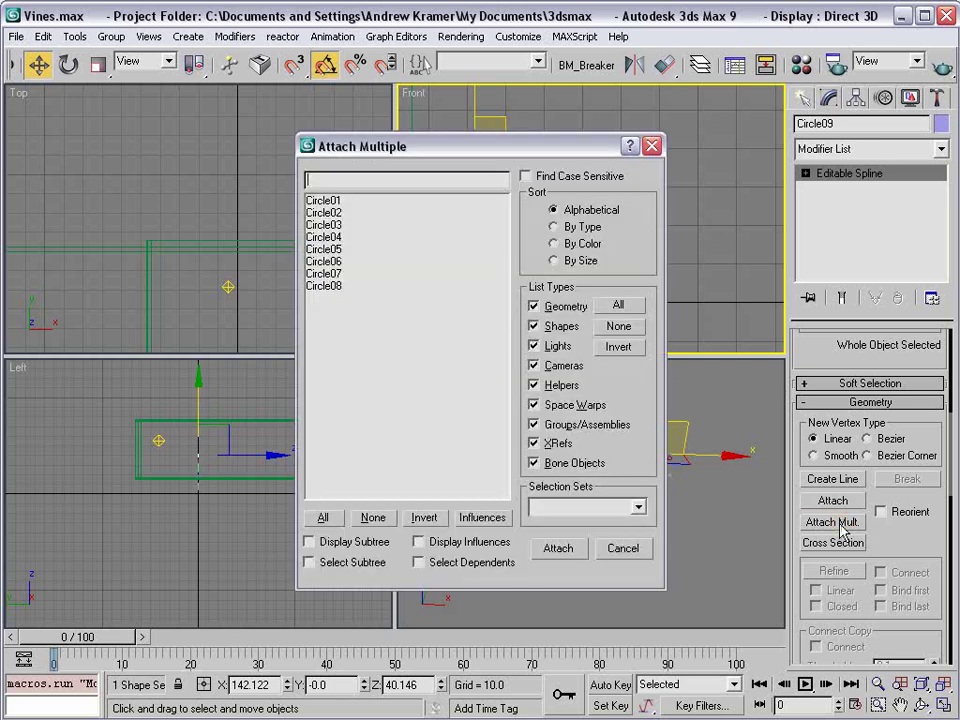
{"action": "left_click", "coordinate": [324, 518]}
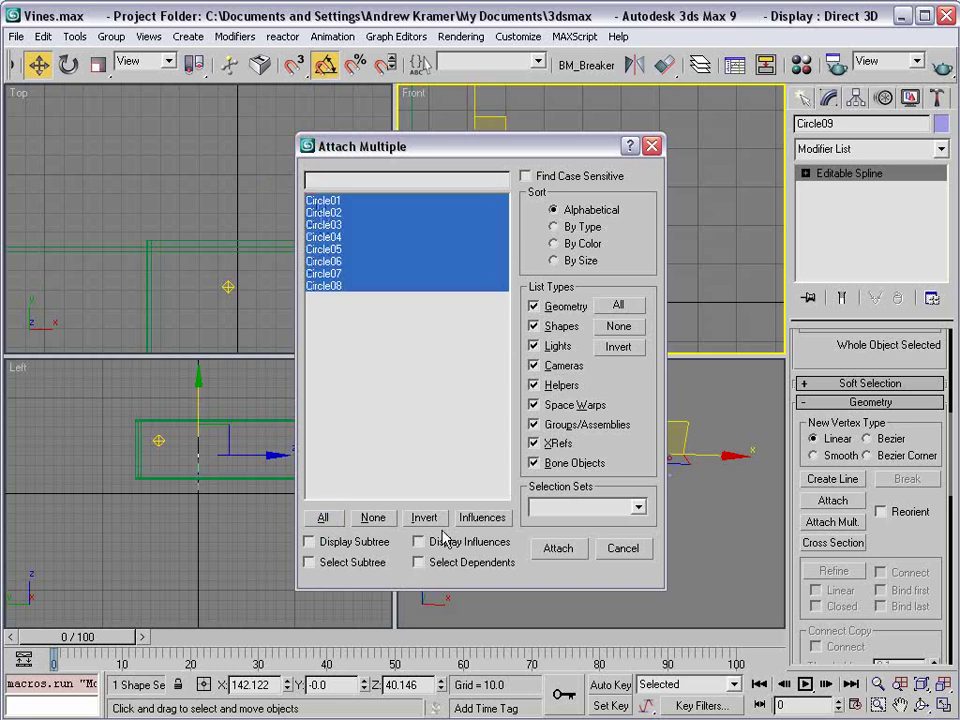
{"action": "left_click", "coordinate": [559, 550]}
- Shift the combined circle shape along X to about 143.9 and set its interpolation steps to 1
{"action": "left_click", "coordinate": [526, 197]}
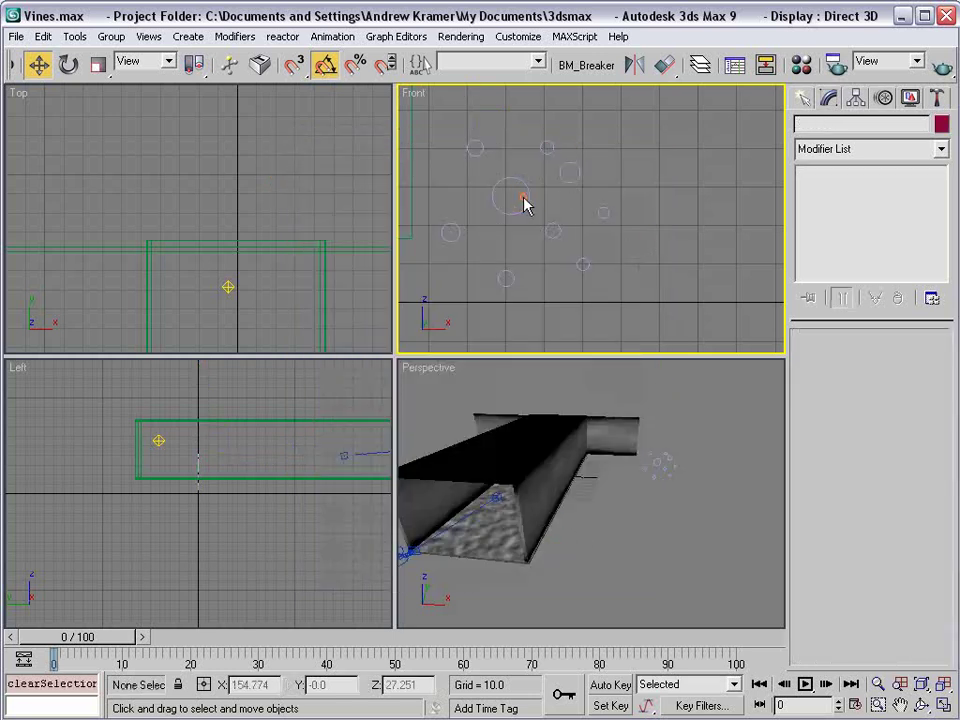
{"action": "left_click", "coordinate": [523, 198]}
{"action": "mouse_move", "coordinate": [523, 146]}
{"action": "left_mouse_down"}
{"action": "mouse_move", "coordinate": [538, 145]}
{"action": "mouse_move", "coordinate": [530, 145]}
{"action": "left_mouse_up"}
{"action": "left_click_drag", "start_coordinate": [889, 355], "coordinate": [904, 688]}
{"action": "double_click", "coordinate": [886, 379]}
{"action": "type", "text": "1"}
{"action": "key", "text": "Return"}
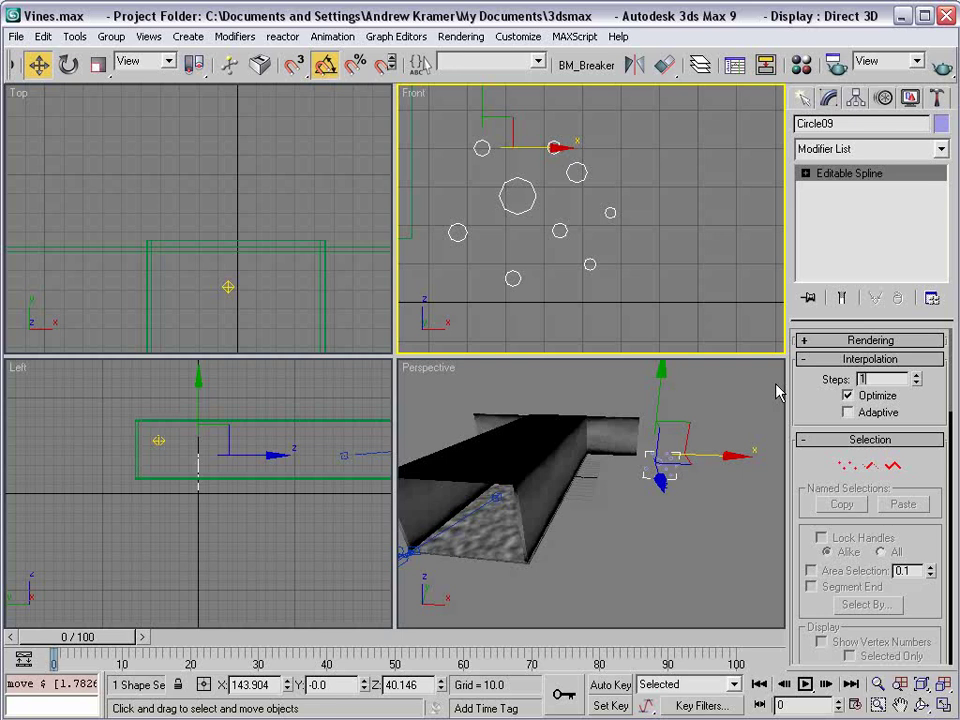
- Apply an Extrude modifier to the combined circle shape with an amount of 310
{"action": "left_click", "coordinate": [825, 149]}
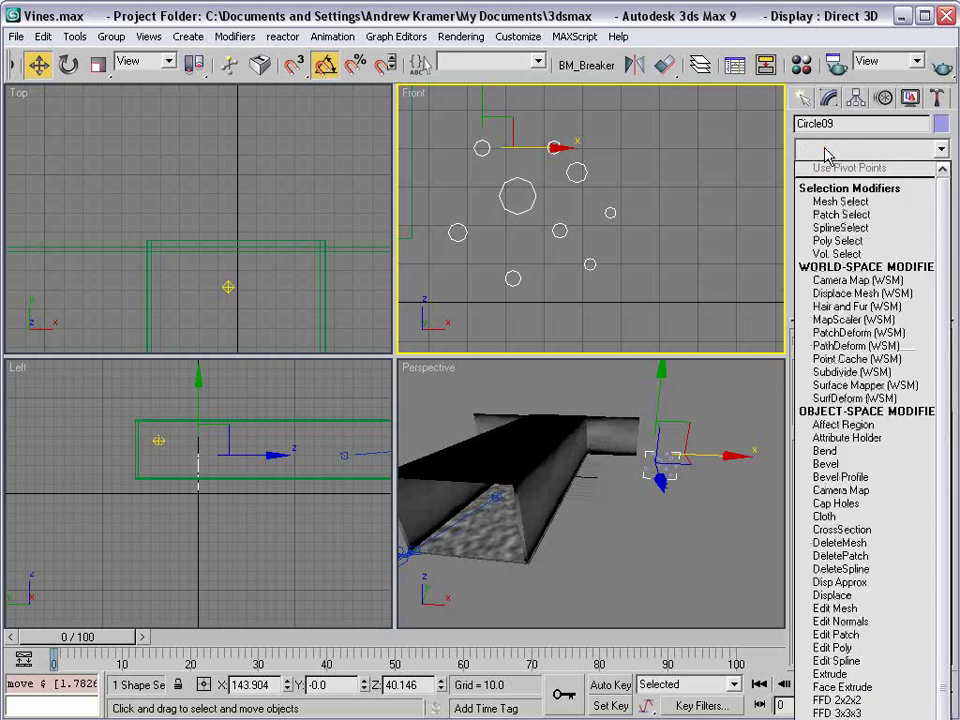
{"action": "left_click_drag", "start_coordinate": [950, 210], "coordinate": [939, 536]}
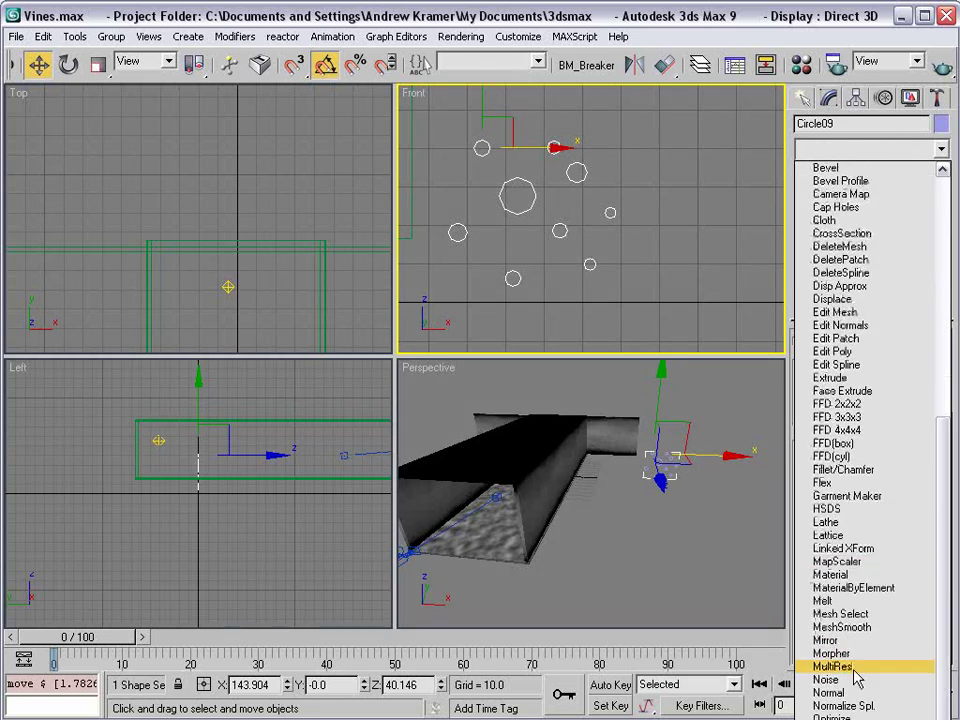
{"action": "left_click", "coordinate": [845, 378]}
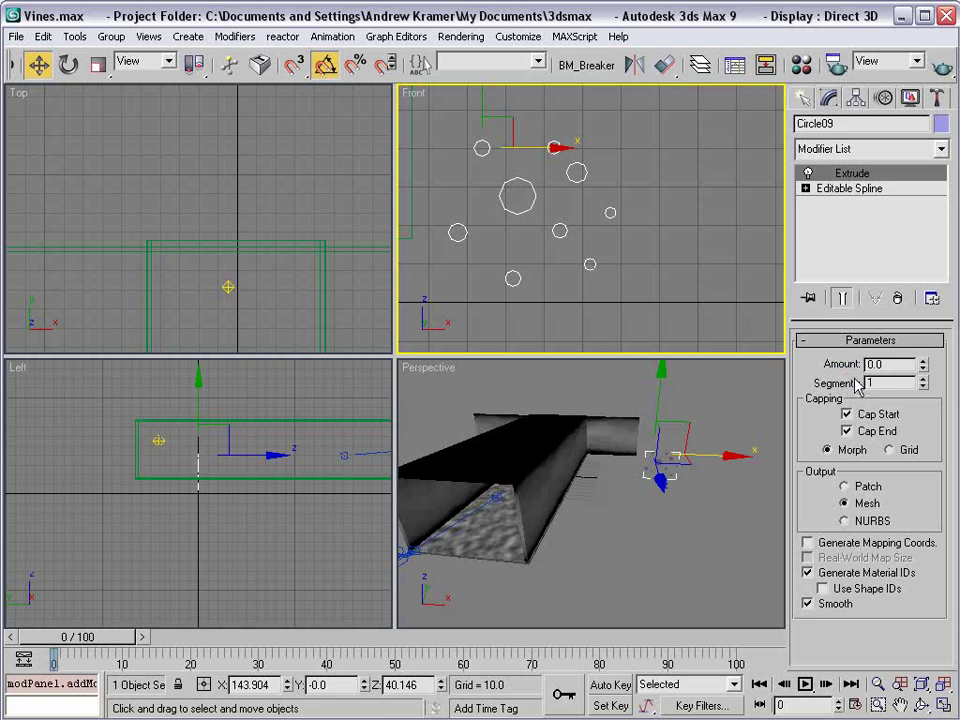
{"action": "middle_click_drag", "start_coordinate": [299, 277], "coordinate": [252, 212]}
{"action": "scroll", "coordinate": [256, 240], "scroll_direction": "down", "scroll_amount": 2}
{"action": "middle_click_drag", "start_coordinate": [264, 262], "coordinate": [234, 223]}
{"action": "scroll", "coordinate": [250, 250], "scroll_direction": "down", "scroll_amount": 3}
{"action": "middle_click_drag", "start_coordinate": [262, 285], "coordinate": [225, 250]}
{"action": "scroll", "coordinate": [233, 200], "scroll_direction": "down", "scroll_amount": 2}
{"action": "left_click_drag", "start_coordinate": [925, 366], "coordinate": [898, 70]}
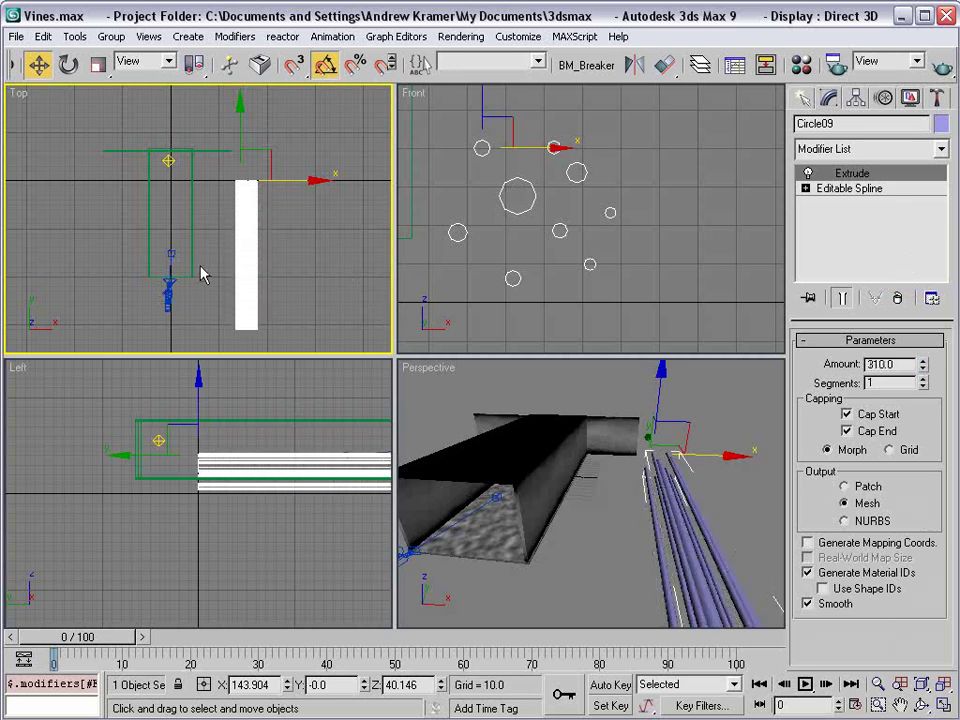
- Move the extruded vines along Y to about 73.7 and set the extrusion to 75 segments
{"action": "left_click_drag", "start_coordinate": [240, 133], "coordinate": [240, 97]}
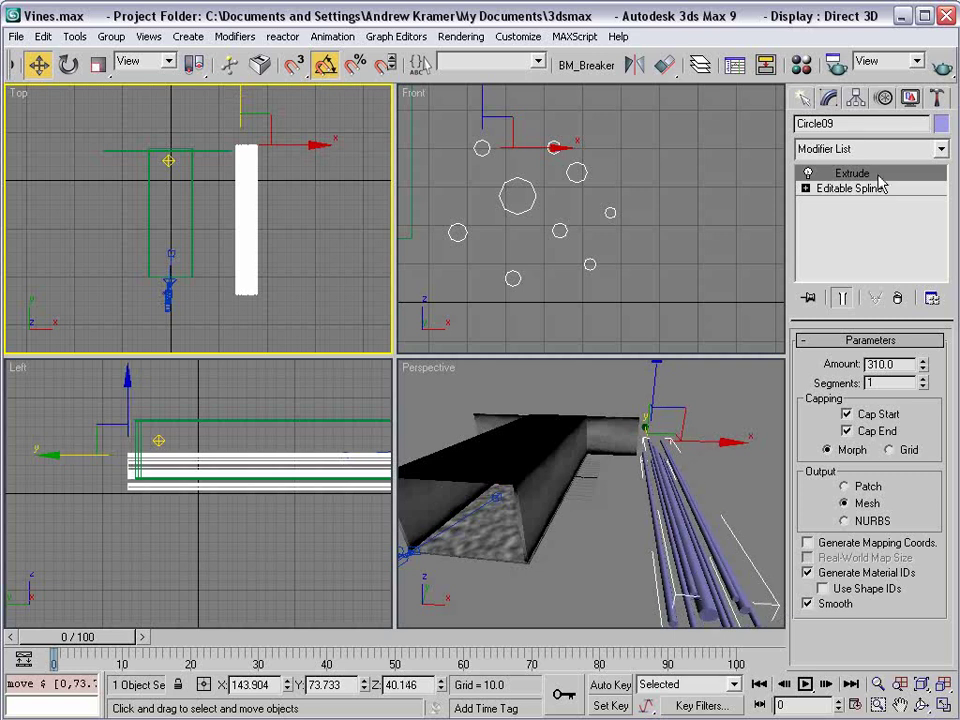
{"action": "type", "text": "75"}
{"action": "key", "text": "Return"}
{"action": "middle_click_drag", "start_coordinate": [693, 375], "coordinate": [698, 384], "text": "alt"}
{"action": "middle_click_drag", "start_coordinate": [507, 178], "coordinate": [542, 187]}
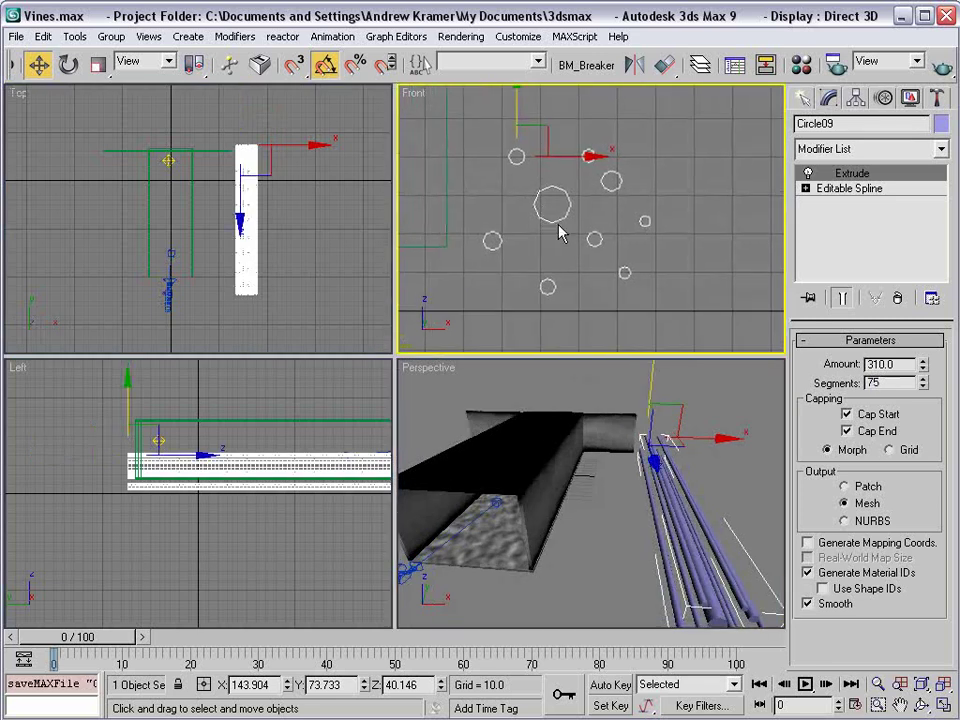
- Select all segments of the circles at the editable spline level, scale them uniformly to a little over half size, and deselect the vines
{"action": "left_click", "coordinate": [812, 189]}
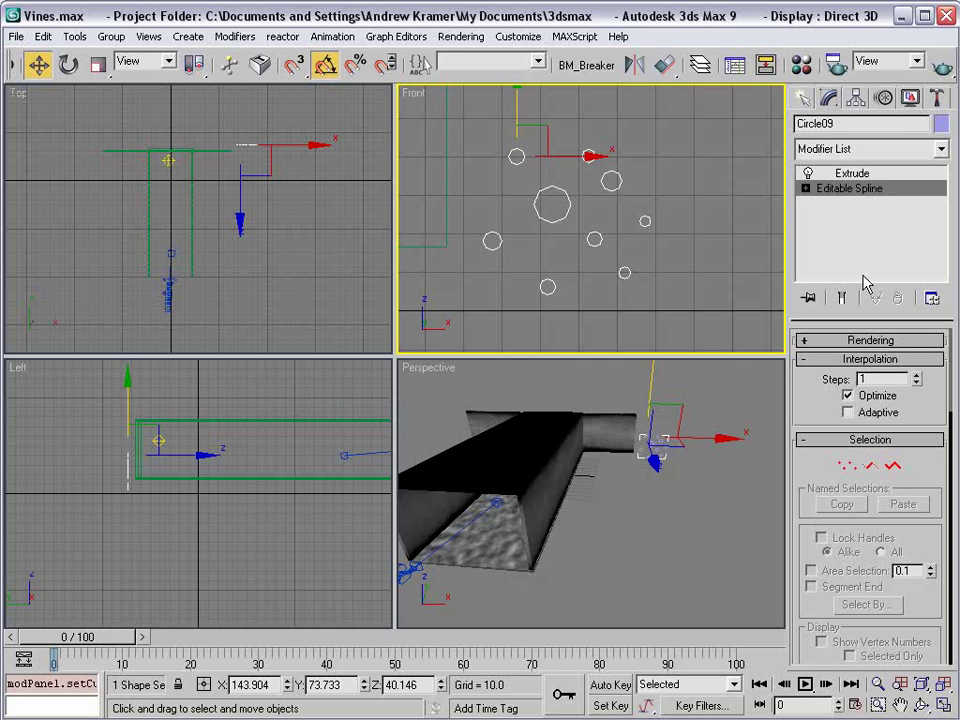
{"action": "left_click", "coordinate": [870, 467]}
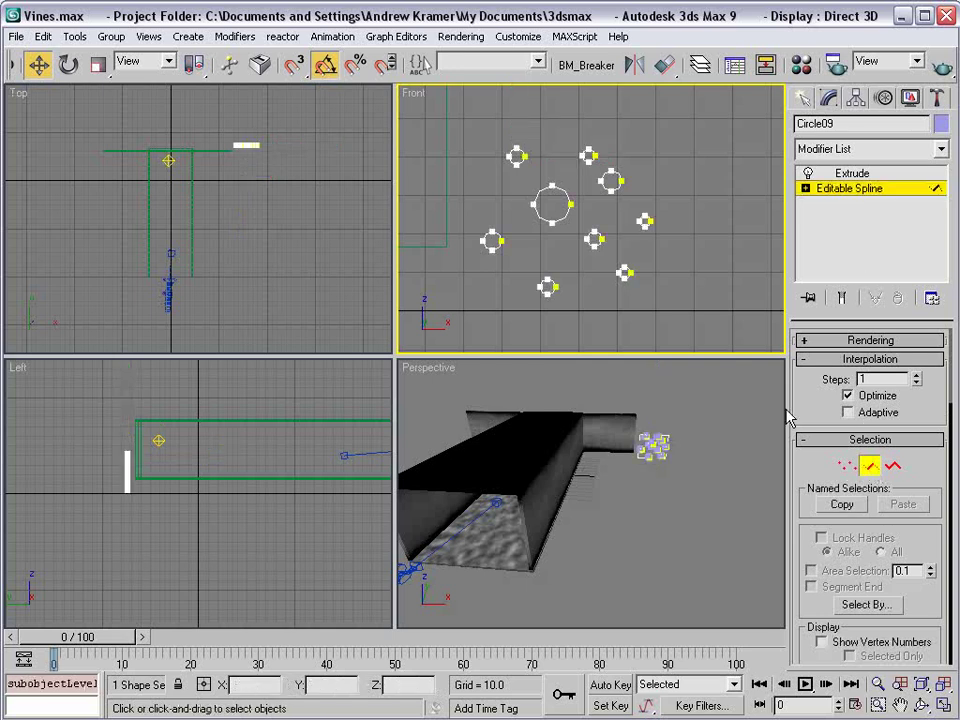
{"action": "left_click_drag", "start_coordinate": [452, 117], "coordinate": [703, 337]}
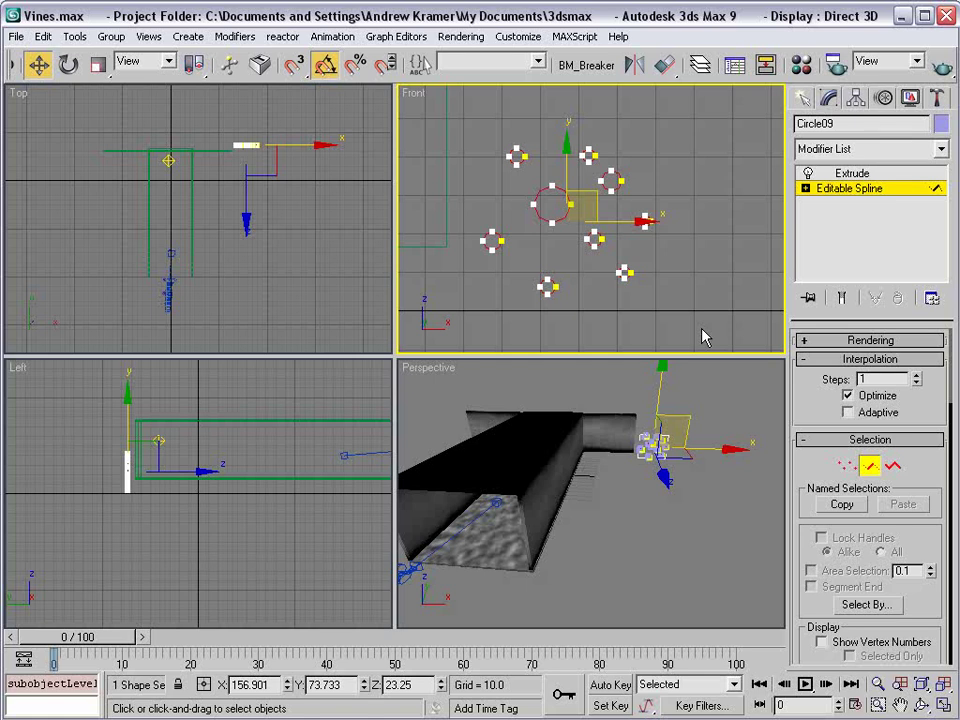
{"action": "right_click", "coordinate": [540, 213]}
{"action": "left_click", "coordinate": [600, 280]}
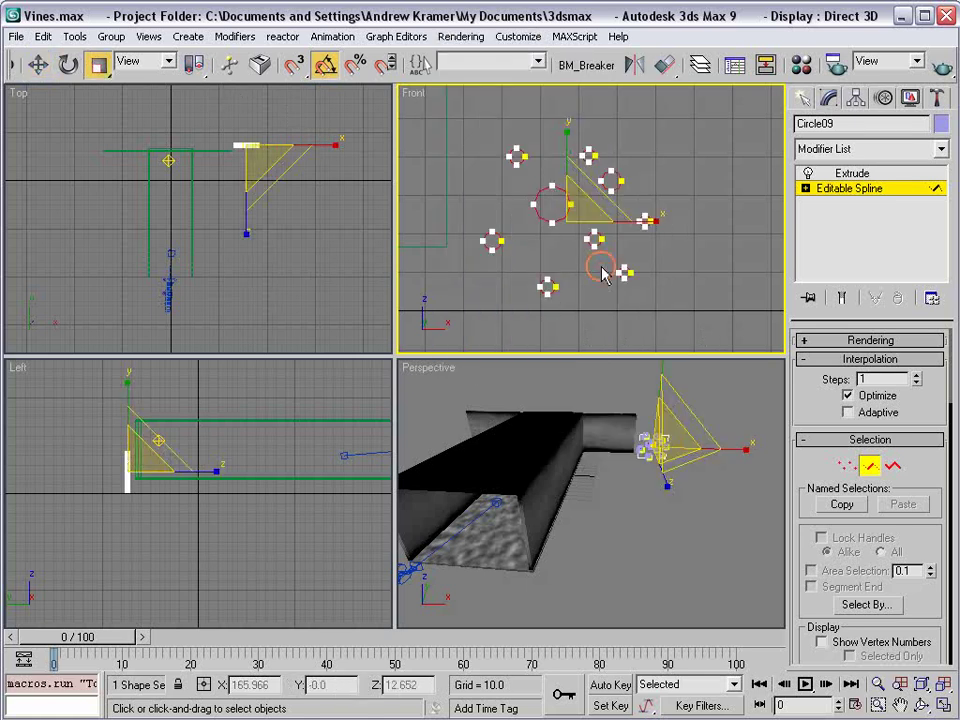
{"action": "left_click_drag", "start_coordinate": [553, 246], "coordinate": [531, 286]}
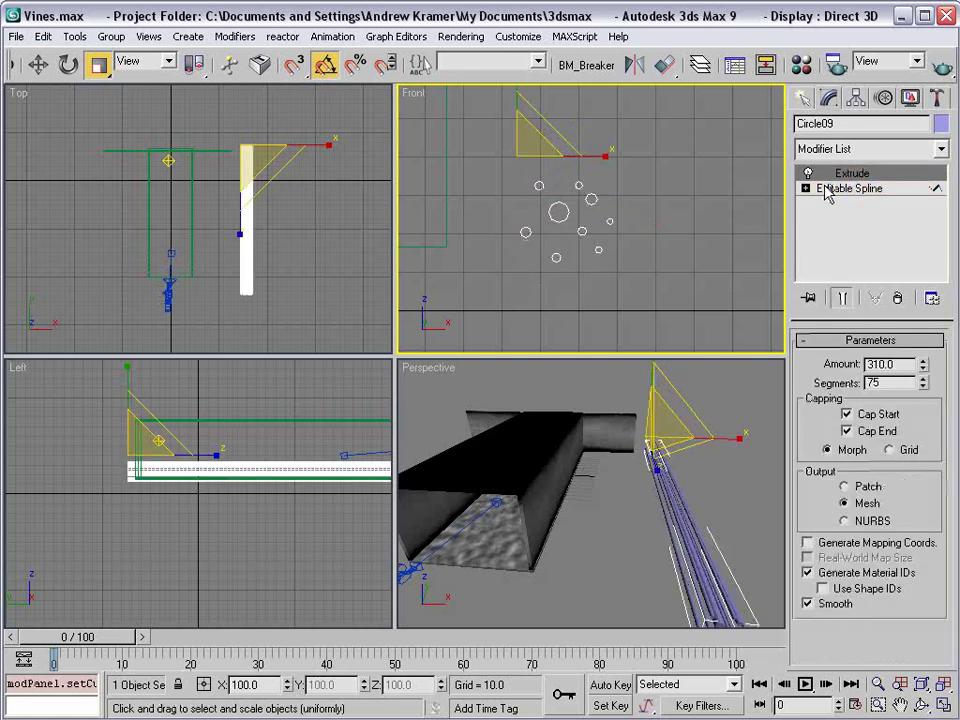
{"action": "key", "text": "w"}
{"action": "left_click", "coordinate": [690, 251]}
- Draw a wavy five-point line in the Top view along the corridor, from beside the camera to just past the far wall
{"action": "left_click", "coordinate": [806, 104]}
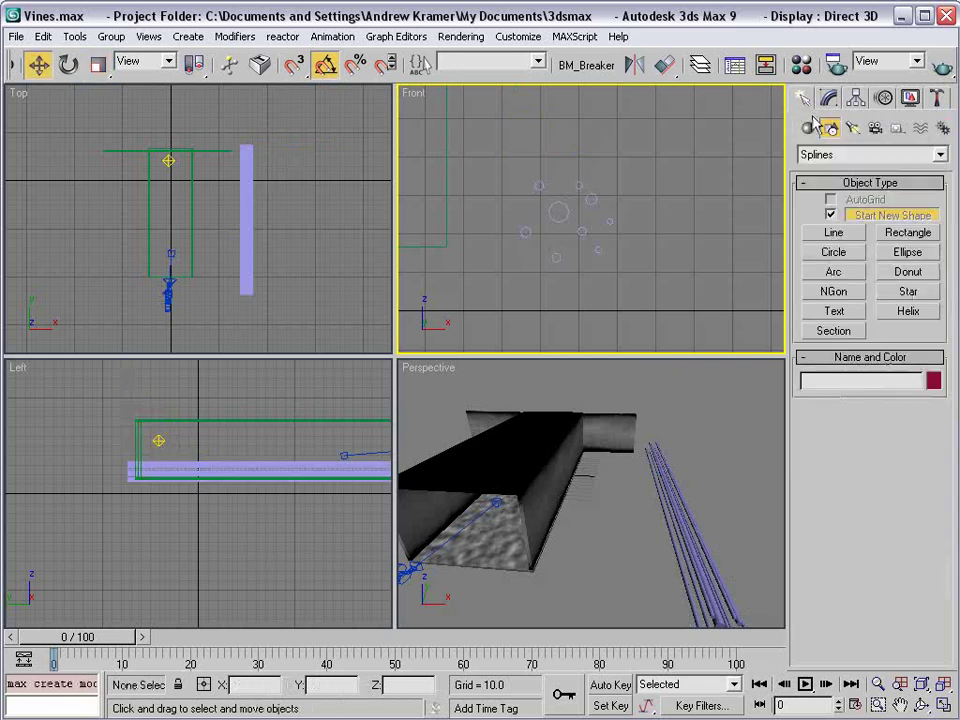
{"action": "left_click", "coordinate": [822, 235]}
{"action": "middle_click_drag", "start_coordinate": [212, 264], "coordinate": [255, 259]}
{"action": "key", "text": "alt+w"}
{"action": "middle_click_drag", "start_coordinate": [592, 375], "coordinate": [536, 304]}
{"action": "scroll", "coordinate": [409, 257], "scroll_direction": "up", "scroll_amount": 2}
{"action": "middle_click_drag", "start_coordinate": [409, 257], "coordinate": [394, 317]}
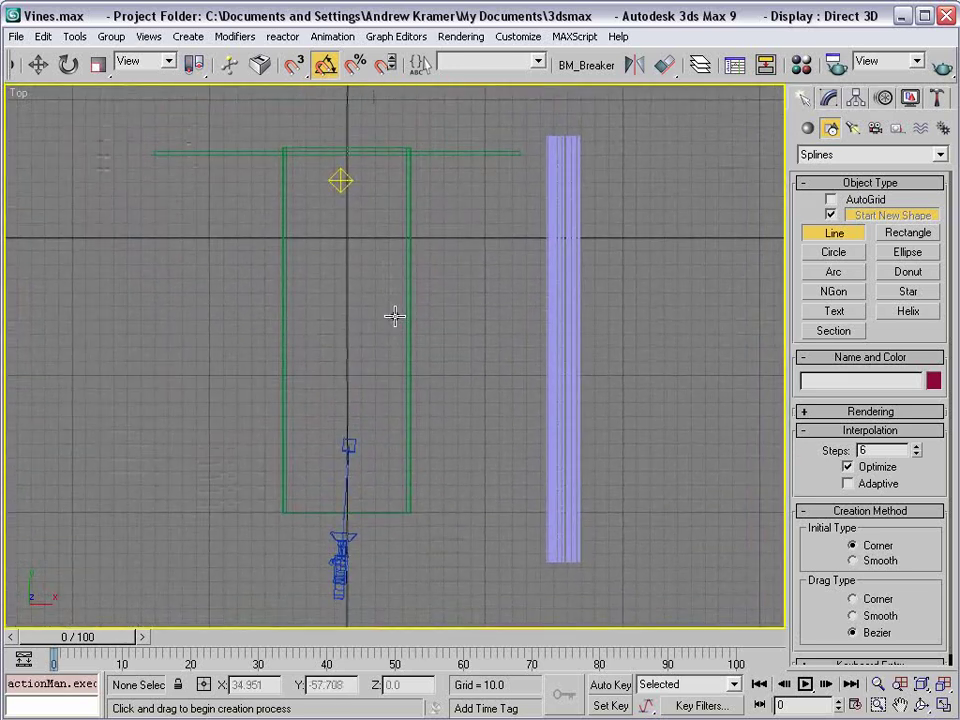
{"action": "left_click", "coordinate": [322, 537]}
{"action": "left_click", "coordinate": [298, 396]}
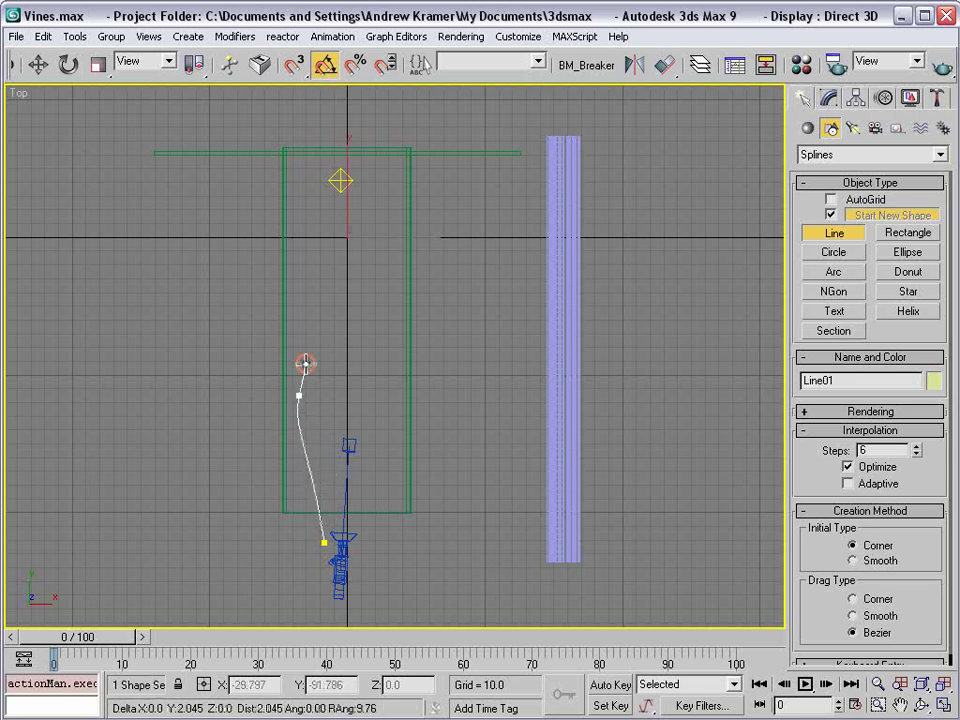
{"action": "left_click", "coordinate": [346, 278]}
{"action": "left_click", "coordinate": [319, 211]}
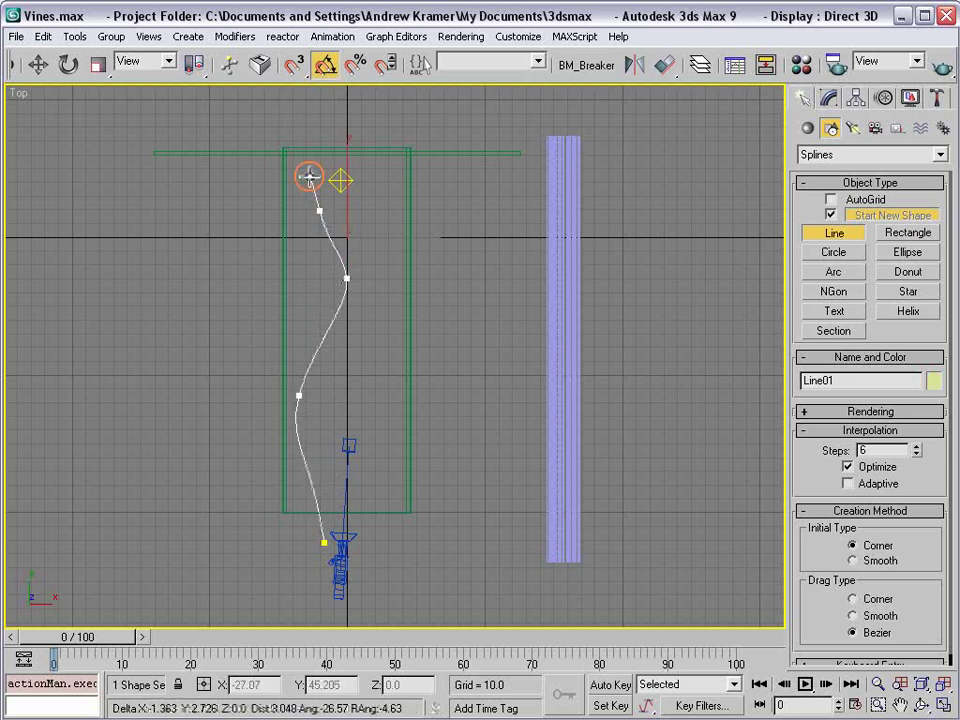
{"action": "left_click", "coordinate": [351, 133]}
{"action": "right_click", "coordinate": [463, 114]}
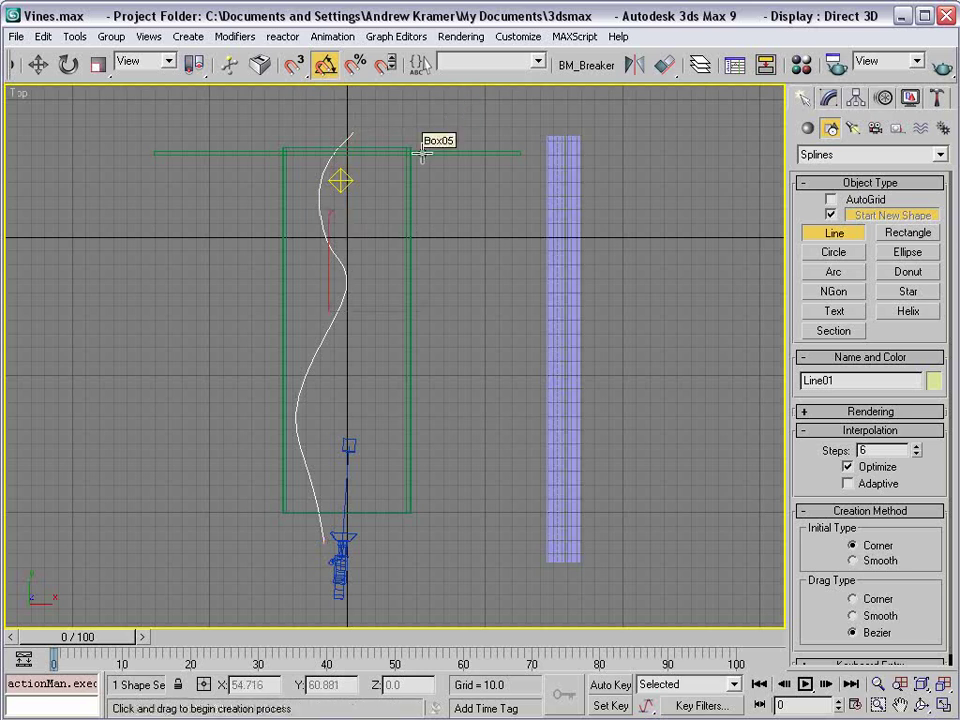
{"action": "key", "text": "w"}
{"action": "key", "text": "alt+w"}
{"action": "right_click", "coordinate": [257, 240]}
{"action": "left_click", "coordinate": [267, 256]}
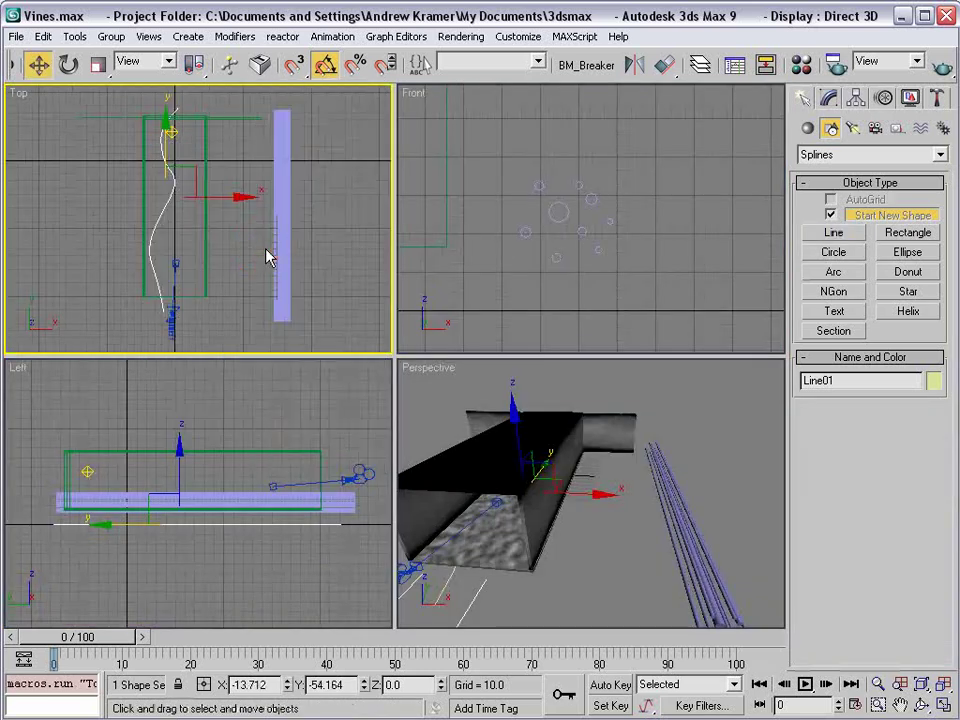
- Reshape the line's vertices in the Left view, raising the second one, lifting the far end above the corridor and pulling the far vertices inward
{"action": "left_click", "coordinate": [162, 212]}
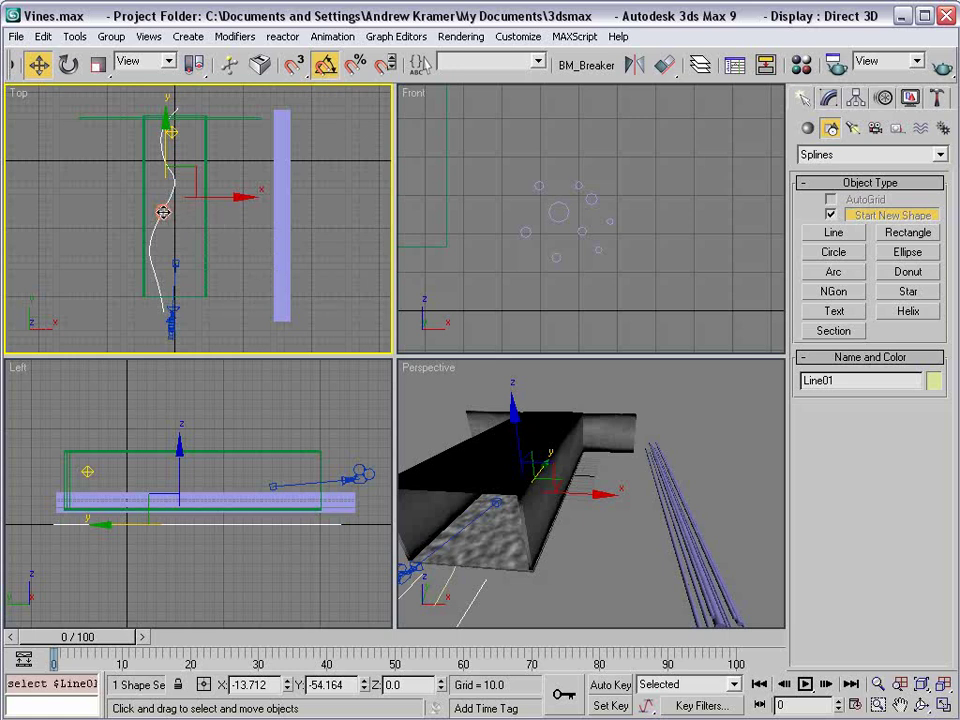
{"action": "left_click", "coordinate": [829, 97]}
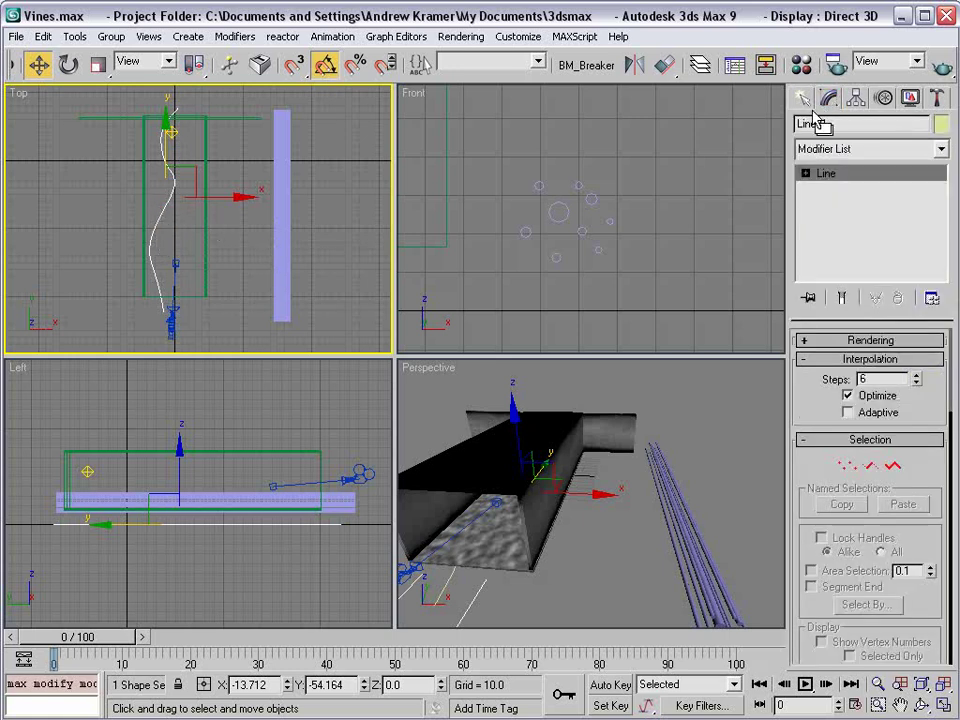
{"action": "left_click", "coordinate": [845, 466]}
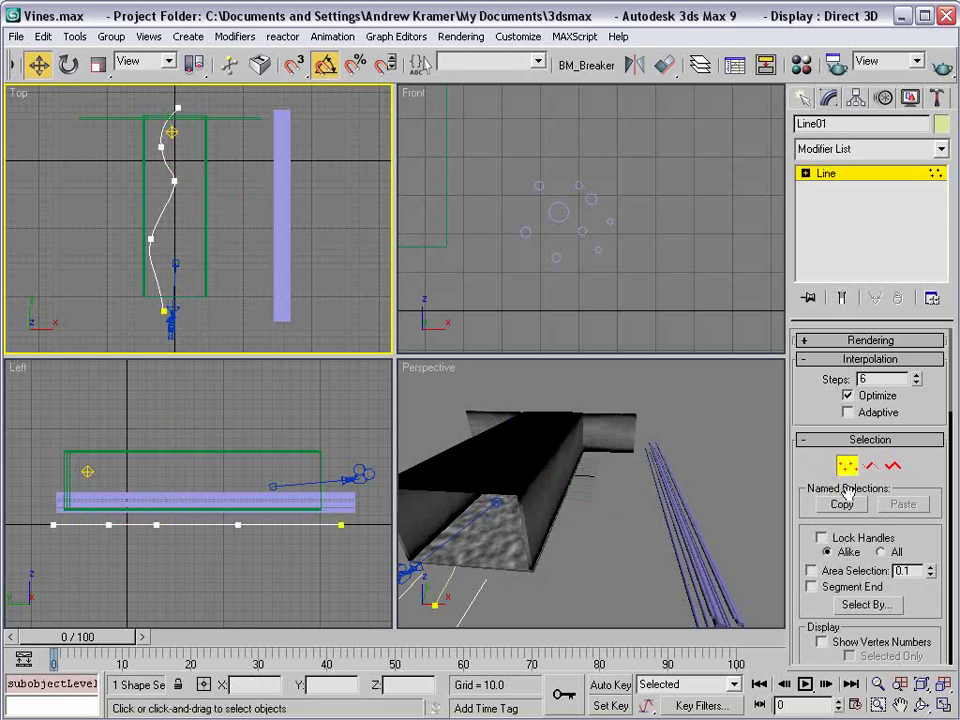
{"action": "left_click", "coordinate": [238, 524]}
{"action": "left_click_drag", "start_coordinate": [235, 471], "coordinate": [236, 440]}
{"action": "left_click", "coordinate": [112, 500]}
{"action": "left_click_drag", "start_coordinate": [118, 492], "coordinate": [56, 373]}
{"action": "left_click", "coordinate": [55, 524]}
{"action": "left_click_drag", "start_coordinate": [79, 441], "coordinate": [125, 422]}
{"action": "left_click_drag", "start_coordinate": [103, 527], "coordinate": [172, 522]}
{"action": "left_click", "coordinate": [372, 540]}
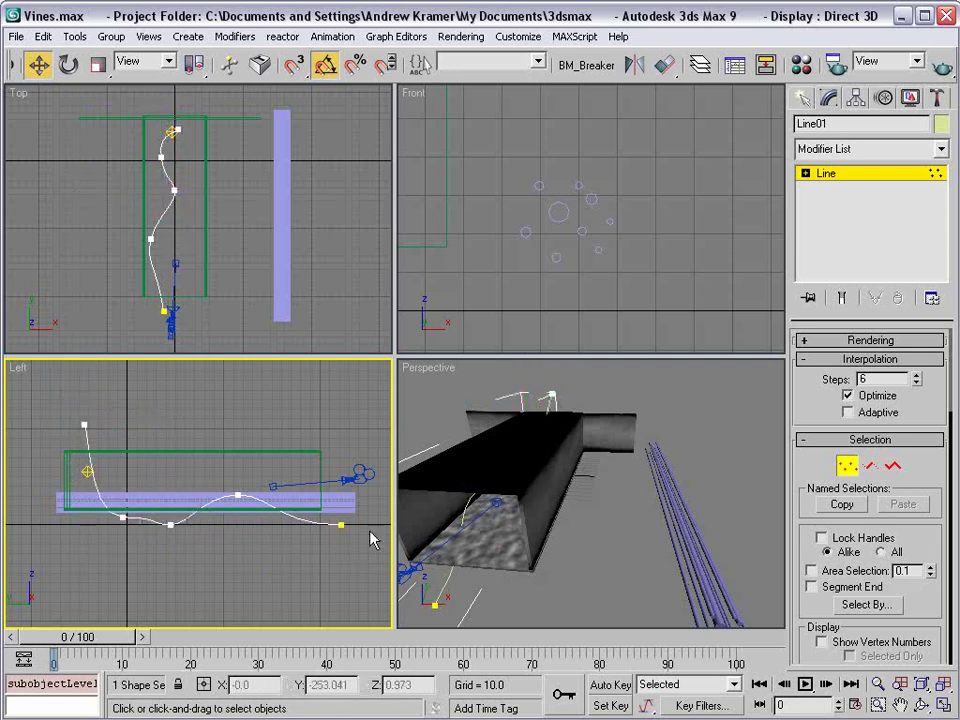
- Raise the line's first vertex to camera height, lower the second slightly, and lift the third and fourth above the corridor floor
{"action": "left_click", "coordinate": [341, 523]}
{"action": "left_click_drag", "start_coordinate": [334, 506], "coordinate": [342, 428]}
{"action": "left_click", "coordinate": [239, 494]}
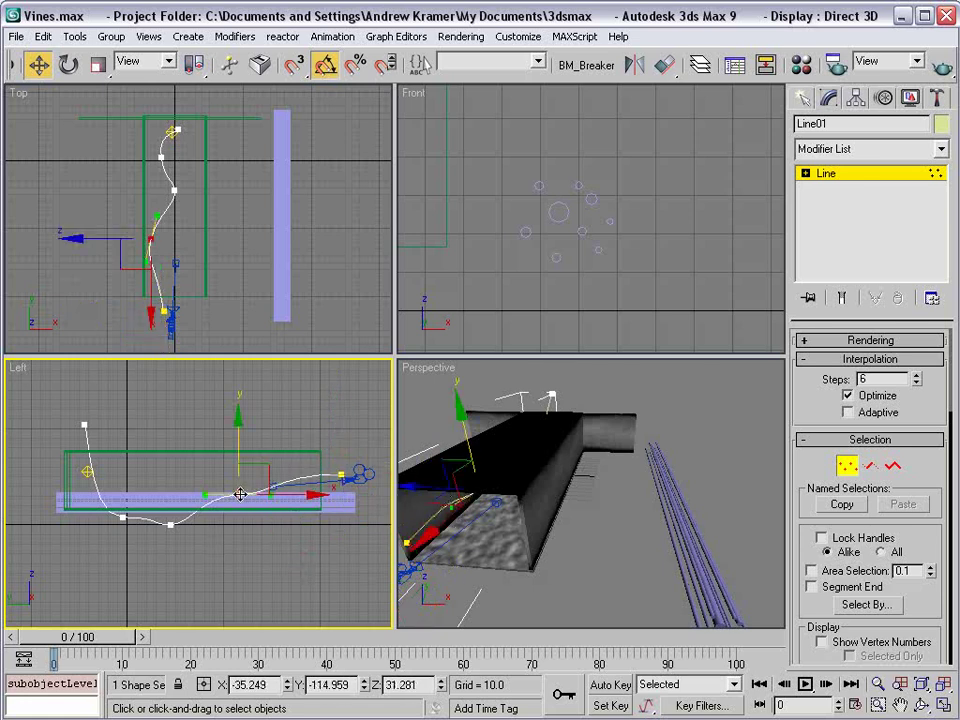
{"action": "left_click_drag", "start_coordinate": [240, 442], "coordinate": [238, 456]}
{"action": "left_click_drag", "start_coordinate": [186, 551], "coordinate": [146, 520]}
{"action": "left_click_drag", "start_coordinate": [171, 481], "coordinate": [171, 441]}
{"action": "left_click", "coordinate": [122, 517]}
{"action": "left_click_drag", "start_coordinate": [123, 470], "coordinate": [123, 455]}
- Convert all of the line's vertices to Smooth and leave vertex editing
{"action": "left_click_drag", "start_coordinate": [47, 404], "coordinate": [358, 564]}
{"action": "right_click", "coordinate": [108, 424]}
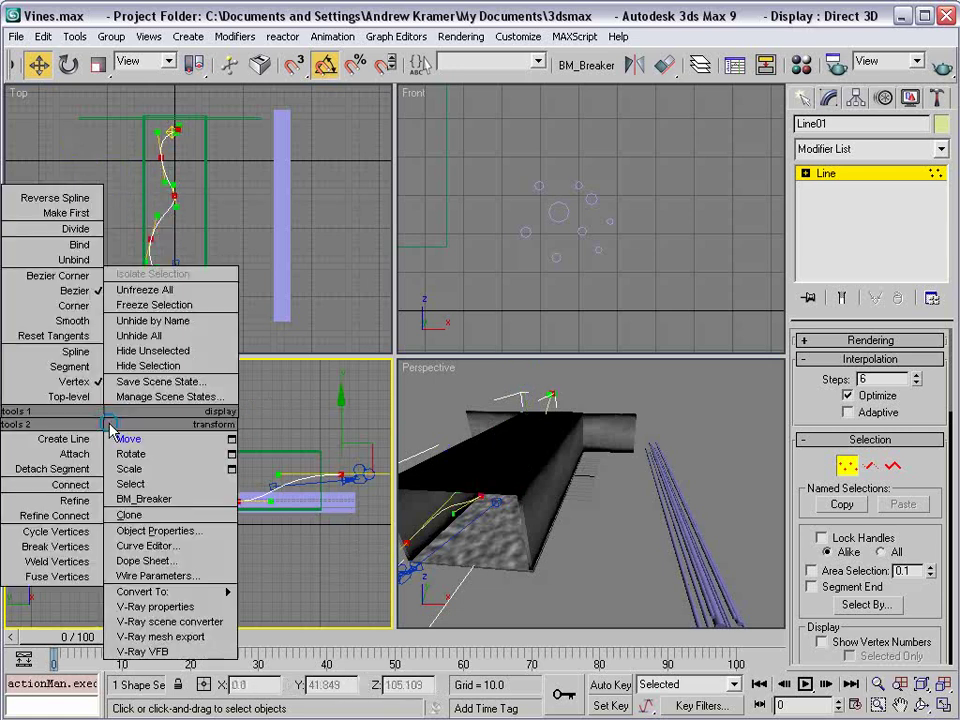
{"action": "left_click", "coordinate": [73, 322]}
{"action": "middle_click_drag", "start_coordinate": [500, 450], "coordinate": [591, 514], "text": "alt"}
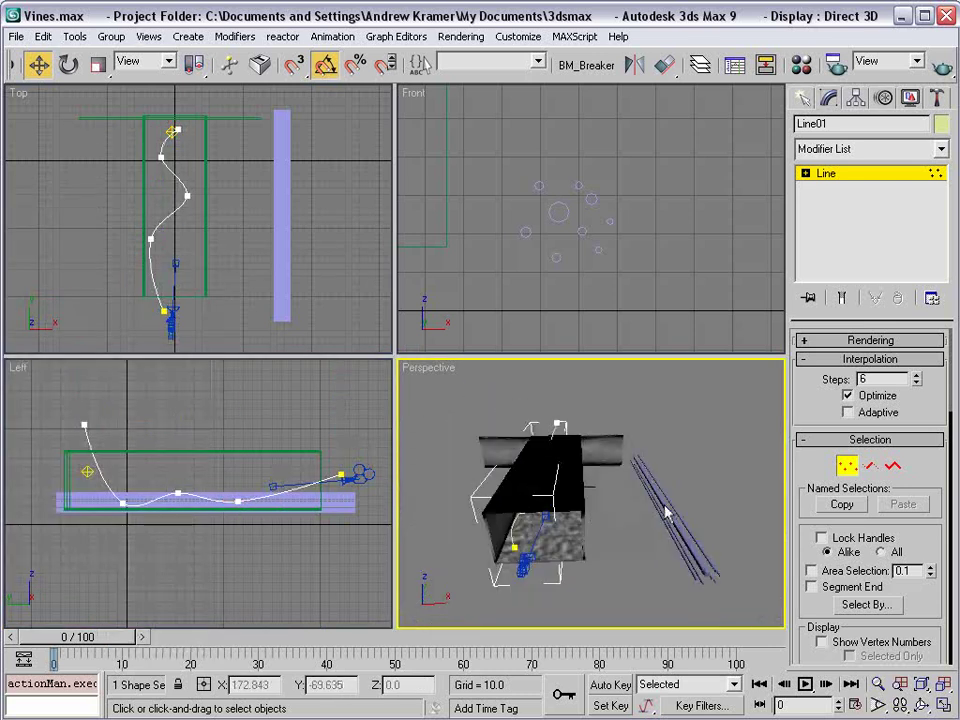
{"action": "left_click", "coordinate": [847, 466]}
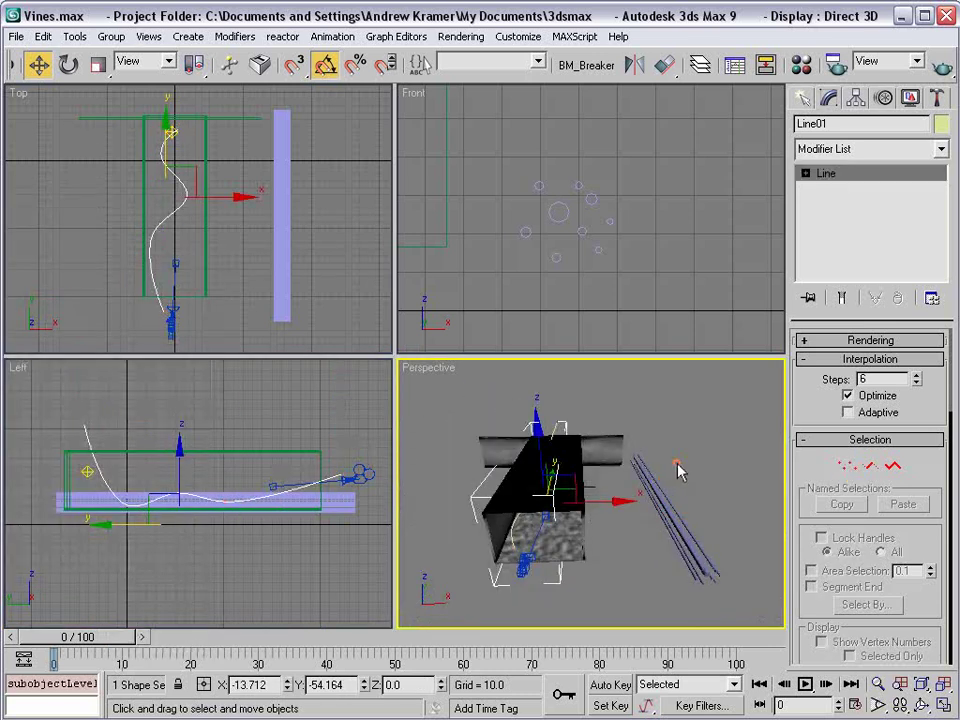
- Apply a PathDeform (WSM) modifier to the extruded vines, pick Line01 as the path and move the vines to it
{"action": "left_click", "coordinate": [660, 505]}
{"action": "middle_click_drag", "start_coordinate": [663, 395], "coordinate": [580, 470], "text": "alt"}
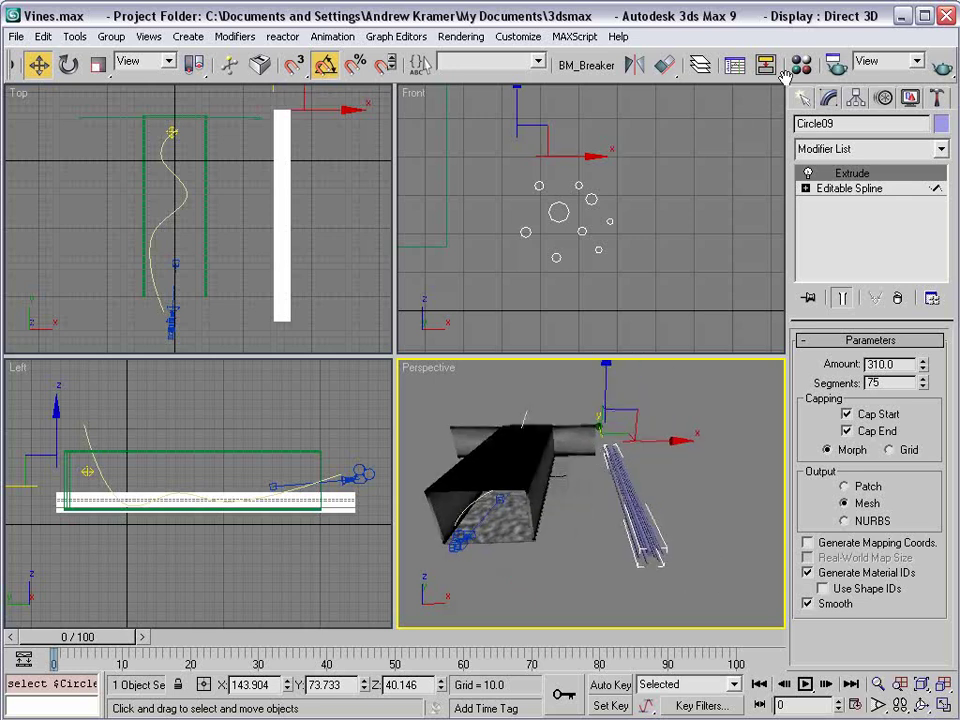
{"action": "left_click", "coordinate": [825, 150]}
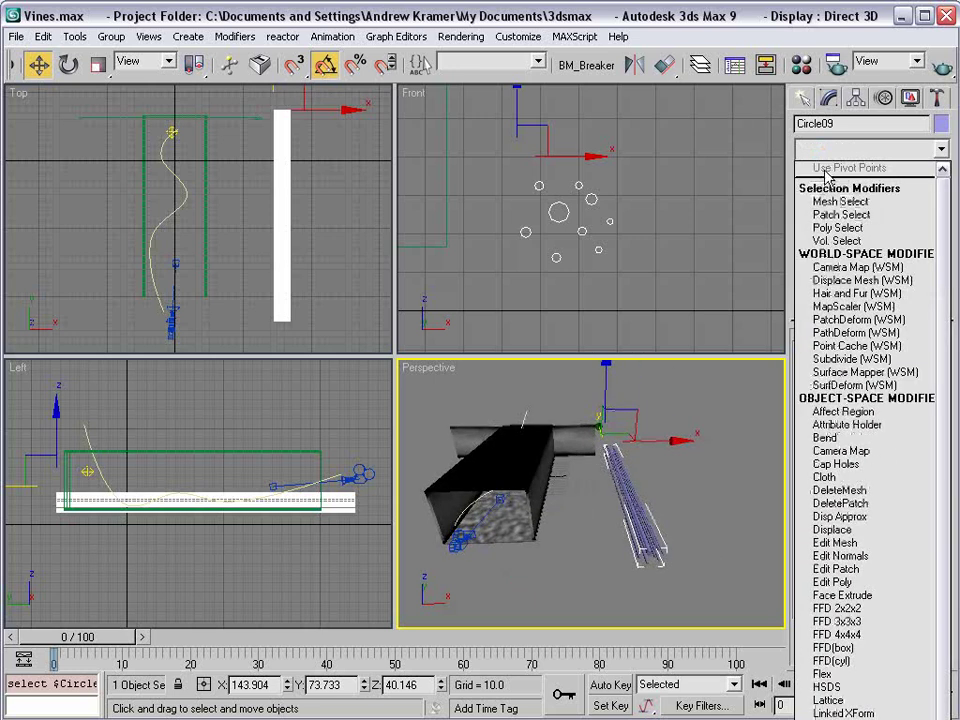
{"action": "left_click", "coordinate": [870, 333]}
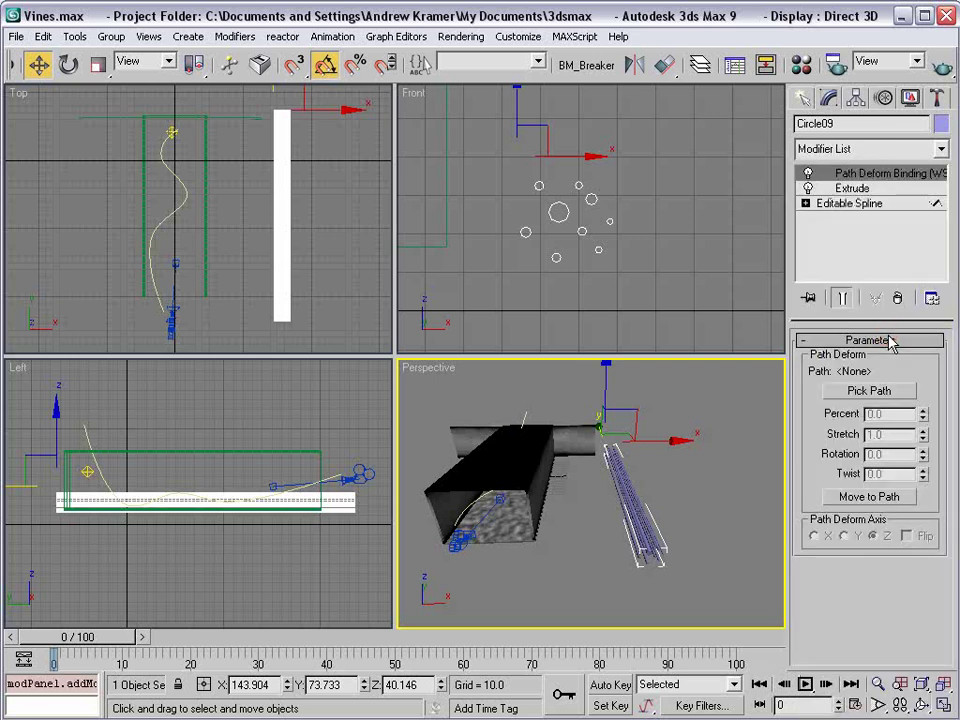
{"action": "left_click", "coordinate": [858, 393]}
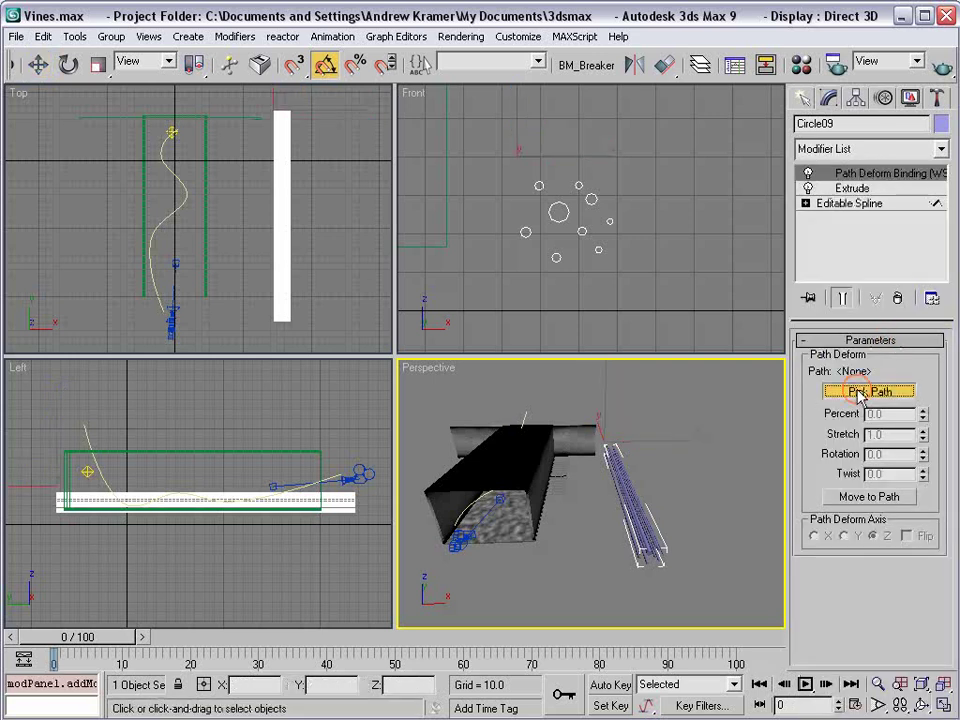
{"action": "left_click", "coordinate": [160, 228]}
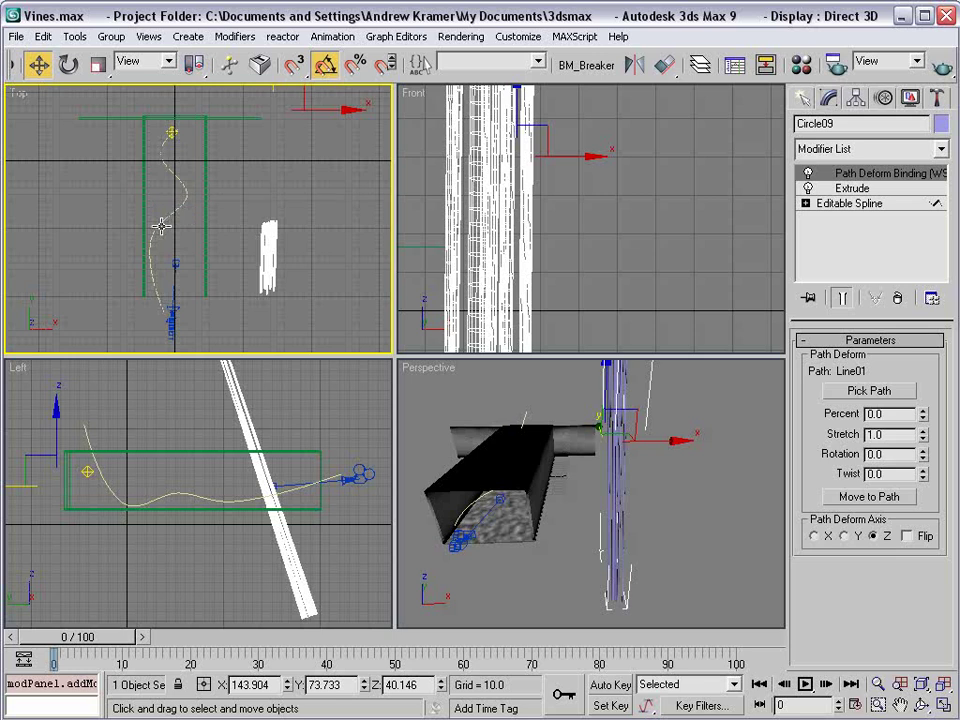
{"action": "left_click", "coordinate": [869, 497]}
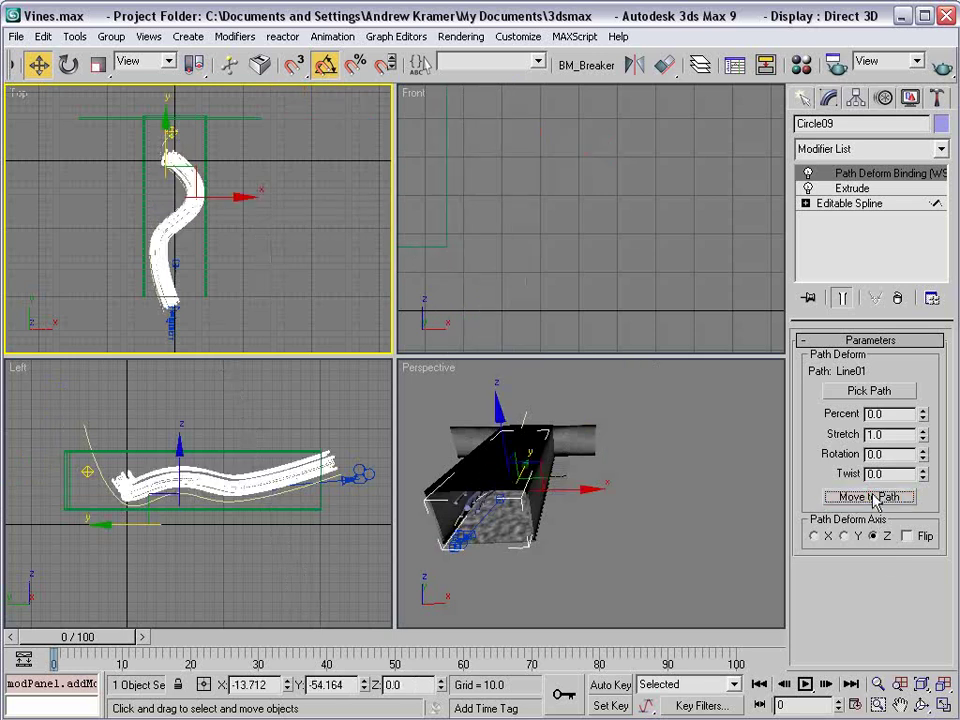
- Set the vines' path deform percent to -0.5
{"action": "middle_click_drag", "start_coordinate": [494, 535], "coordinate": [596, 505], "text": "alt"}
{"action": "scroll", "coordinate": [500, 498], "scroll_direction": "up", "scroll_amount": 3}
{"action": "scroll", "coordinate": [610, 490], "scroll_direction": "up", "scroll_amount": 4}
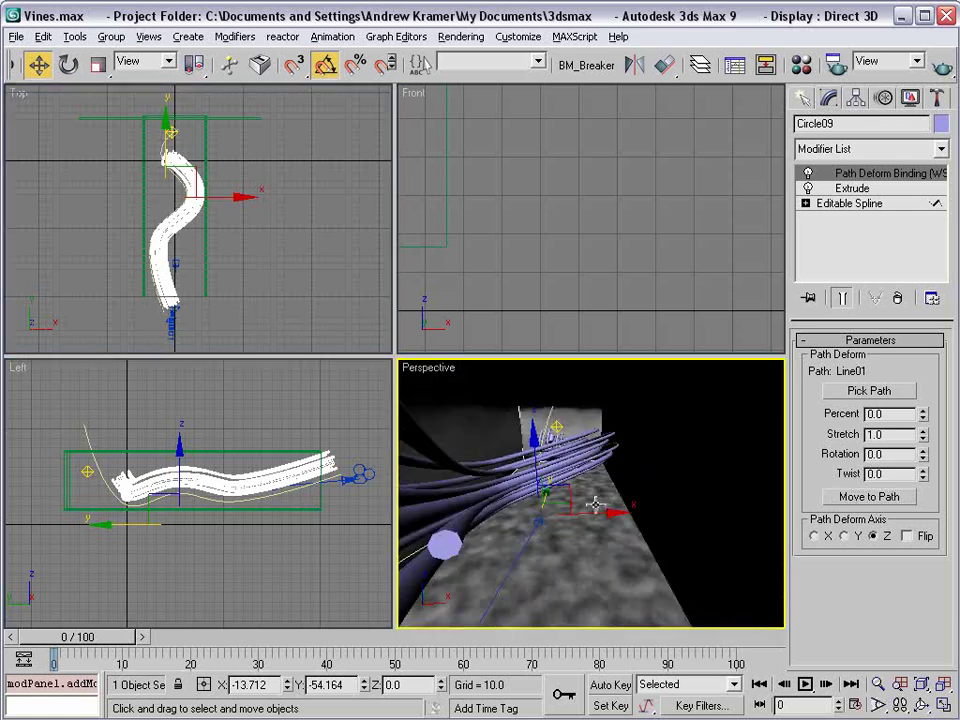
{"action": "right_click", "coordinate": [575, 265]}
{"action": "left_click", "coordinate": [592, 278]}
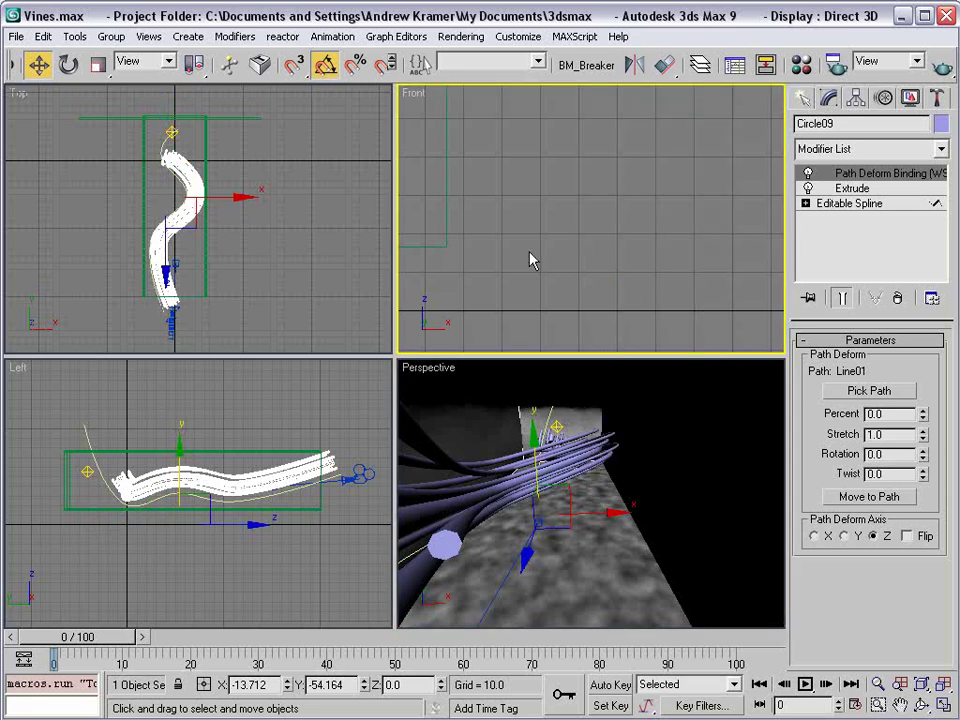
{"action": "left_click", "coordinate": [338, 423]}
{"action": "scroll", "coordinate": [338, 425], "scroll_direction": "down", "scroll_amount": 2}
{"action": "left_click", "coordinate": [267, 480]}
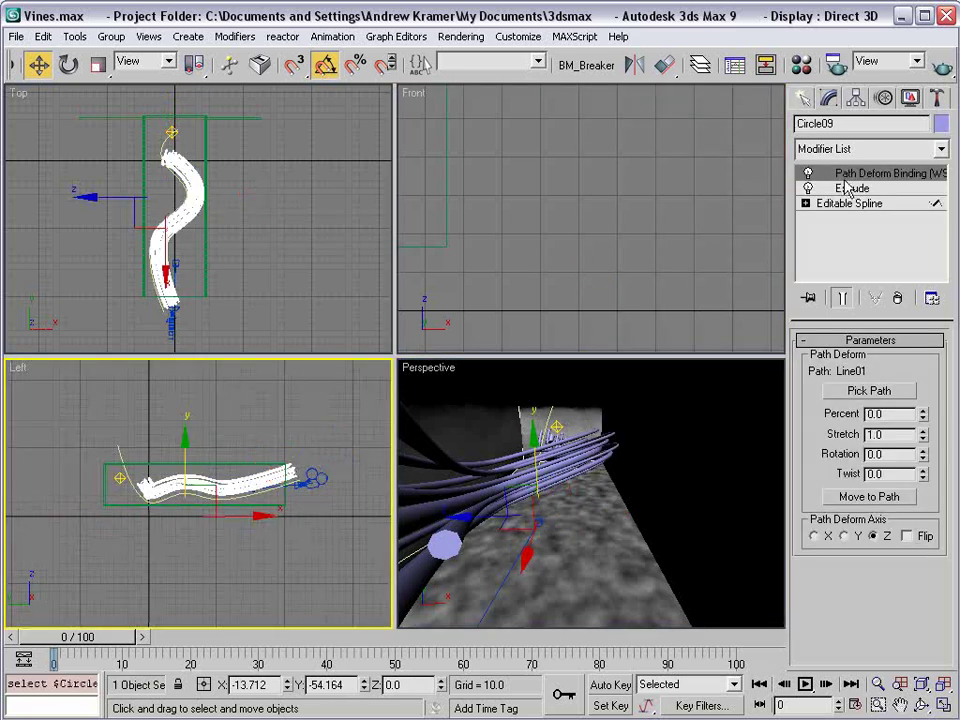
{"action": "left_click_drag", "start_coordinate": [923, 418], "coordinate": [896, 429]}
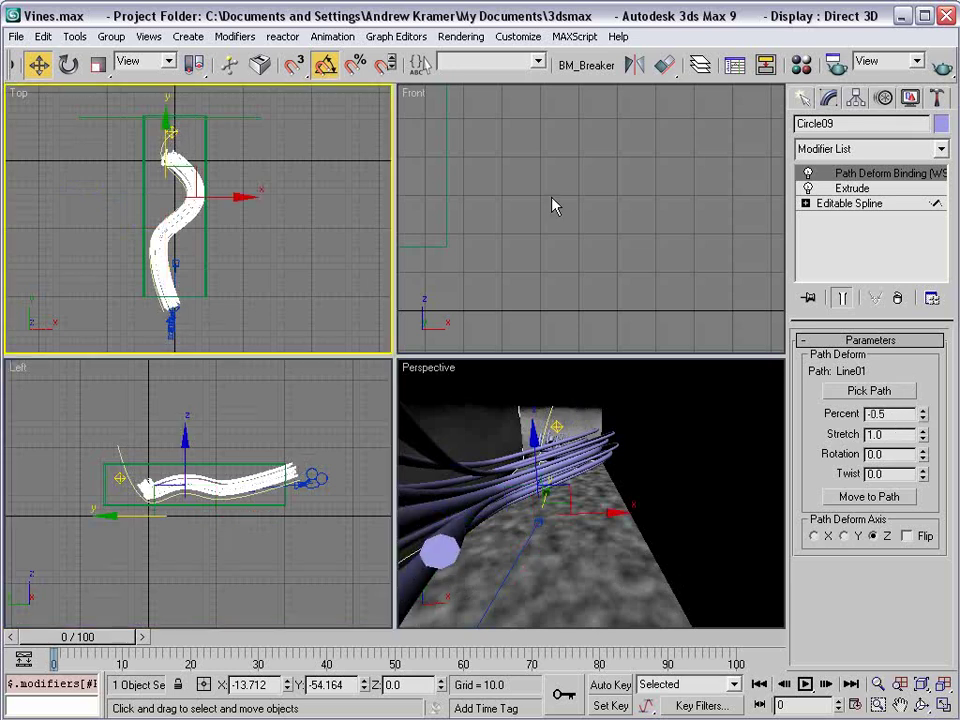
- Pull the path line's first vertex up and back past the camera, and lower the second vertex below the corridor floor
{"action": "left_click", "coordinate": [120, 452]}
{"action": "left_click", "coordinate": [847, 465]}
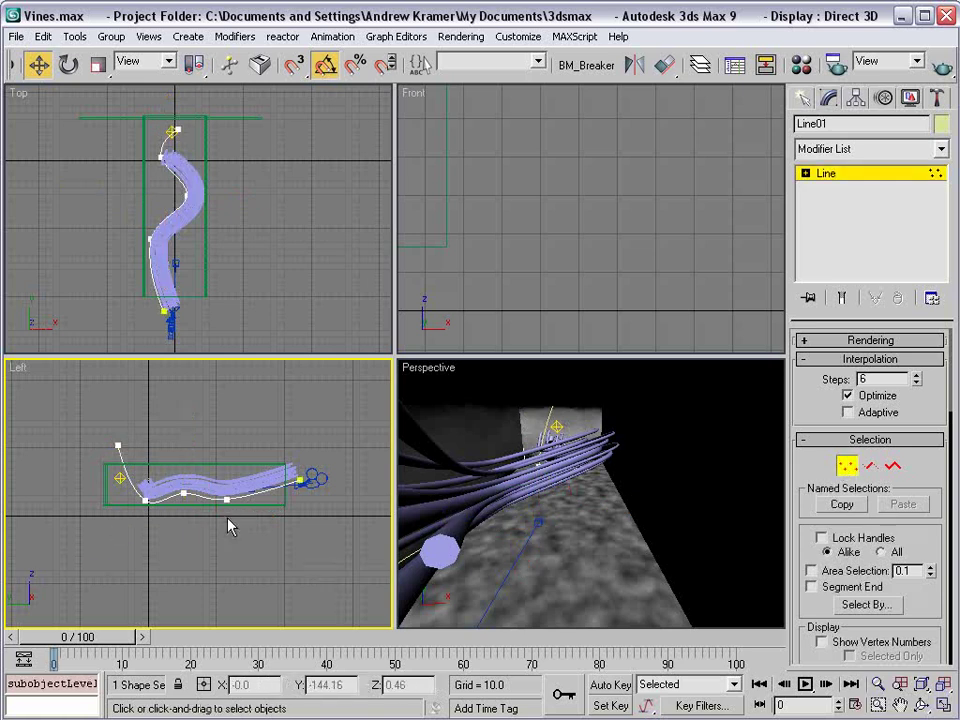
{"action": "left_click_drag", "start_coordinate": [227, 498], "coordinate": [226, 442]}
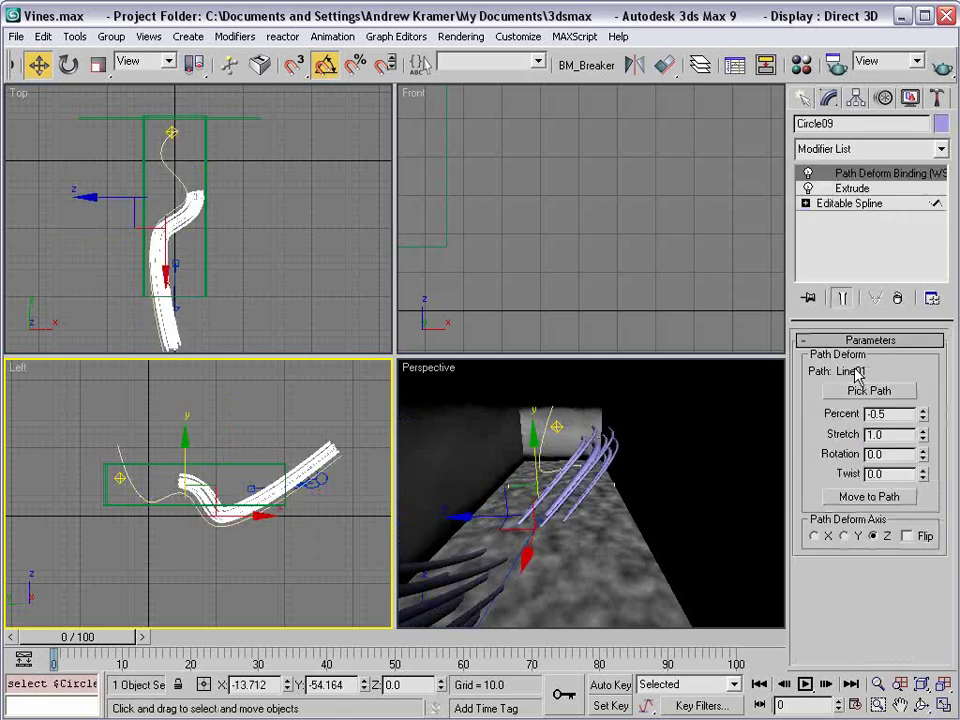
- Increase the vines' extrusion amount and set their path deform stretch to 1.41 and twist to 871.5
{"action": "left_click", "coordinate": [840, 188]}
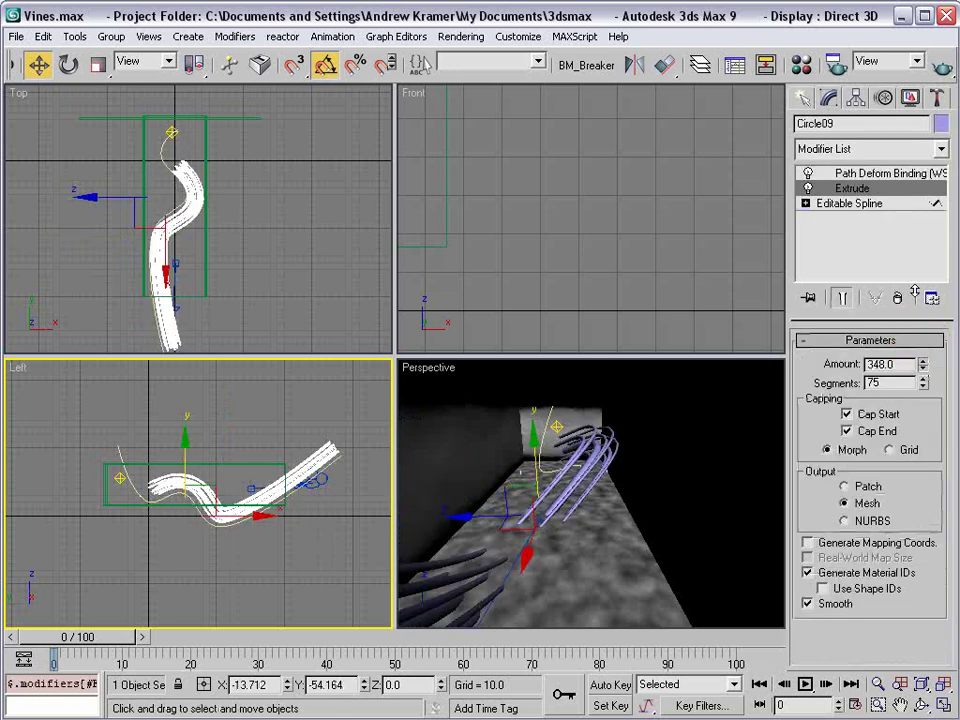
{"action": "left_click", "coordinate": [870, 174]}
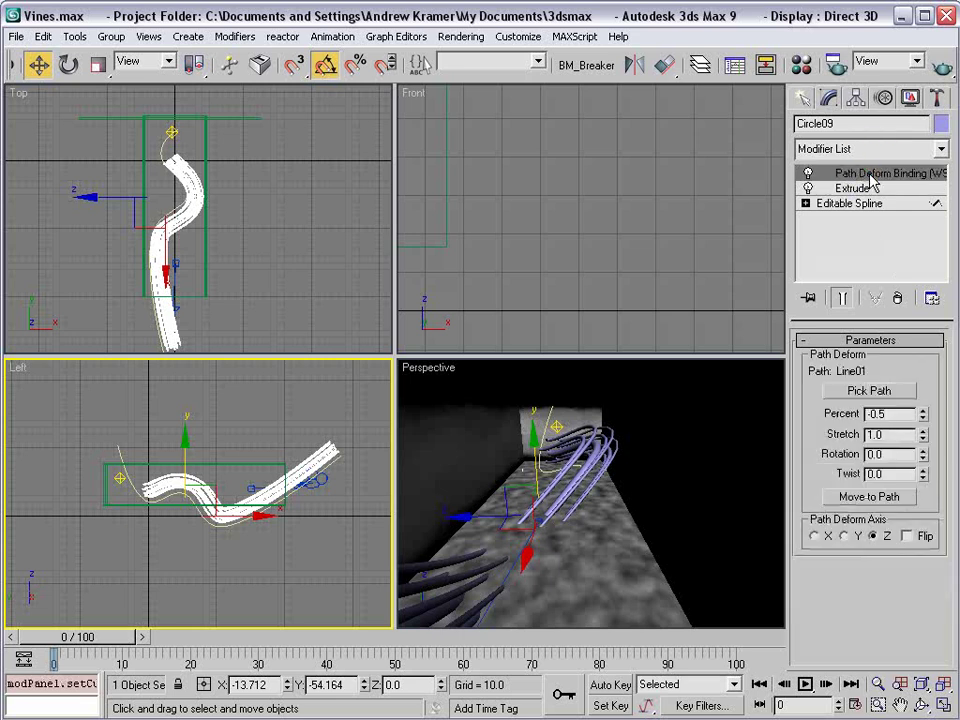
{"action": "left_click_drag", "start_coordinate": [925, 443], "coordinate": [924, 441]}
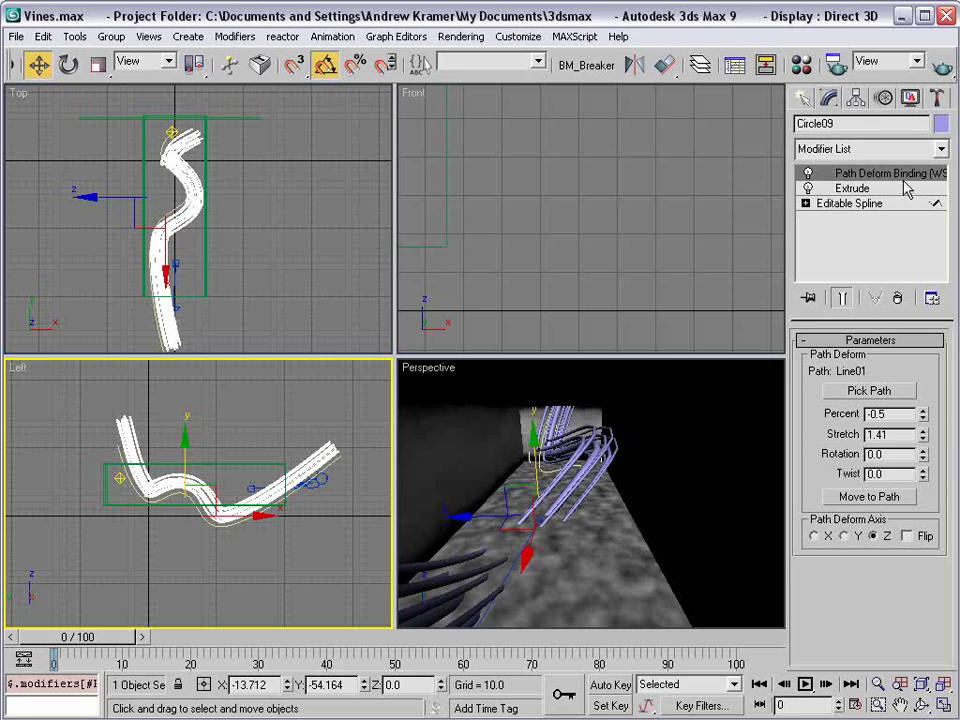
{"action": "left_click_drag", "start_coordinate": [924, 476], "coordinate": [924, 290]}
- Raise the path line's second vertex back up to the corridor floor level
{"action": "left_click", "coordinate": [270, 549]}
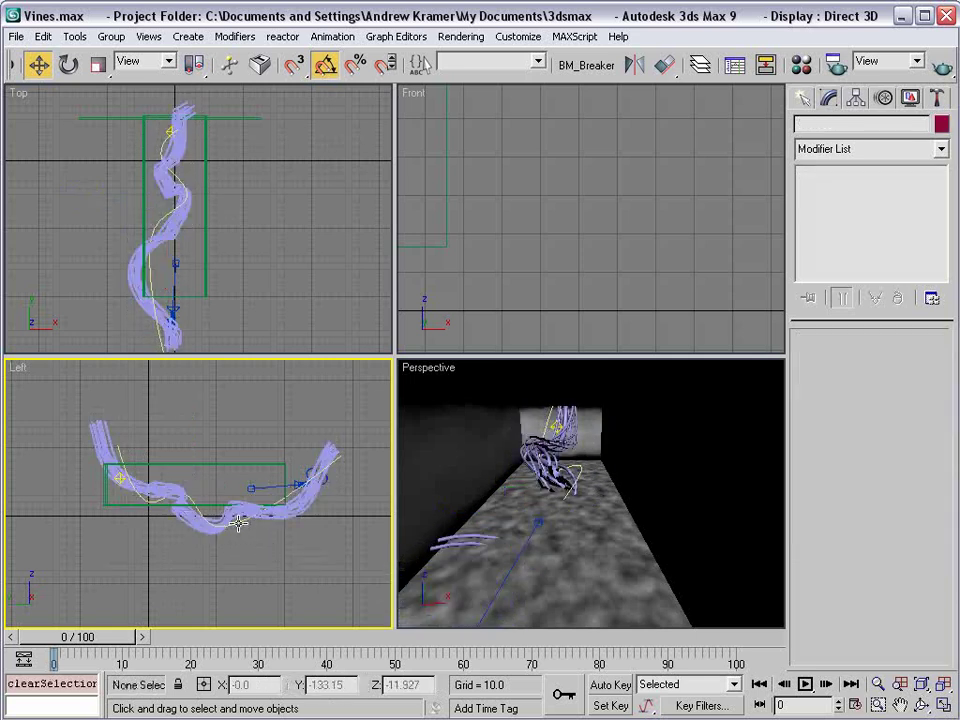
{"action": "left_click", "coordinate": [239, 522]}
{"action": "left_click", "coordinate": [847, 465]}
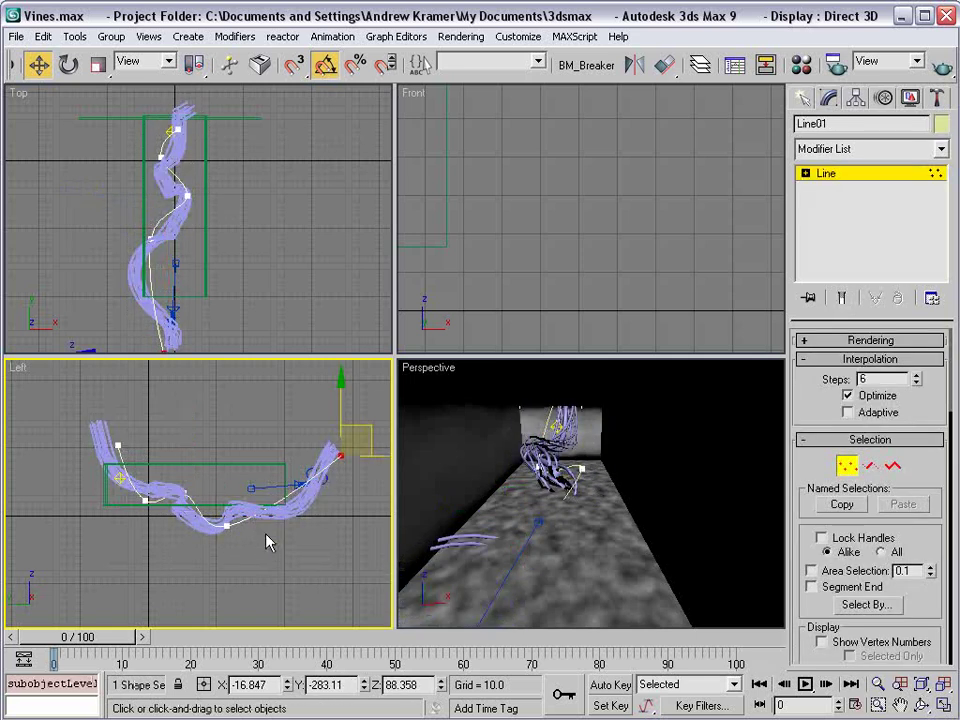
{"action": "left_click", "coordinate": [226, 468]}
{"action": "mouse_move", "coordinate": [226, 468]}
{"action": "left_mouse_down"}
{"action": "mouse_move", "coordinate": [226, 434]}
{"action": "mouse_move", "coordinate": [226, 445]}
{"action": "left_mouse_up"}
{"action": "scroll", "coordinate": [160, 243], "scroll_direction": "up", "scroll_amount": 2}
{"action": "middle_click_drag", "start_coordinate": [167, 268], "coordinate": [183, 223]}
{"action": "middle_click_drag", "start_coordinate": [249, 317], "coordinate": [248, 197]}
- Shift the path line's near vertices sideways in plan and move the third vertex toward the side wall at X about 41
{"action": "left_click_drag", "start_coordinate": [137, 213], "coordinate": [240, 253]}
{"action": "middle_click_drag", "start_coordinate": [244, 228], "coordinate": [244, 277]}
{"action": "scroll", "coordinate": [240, 270], "scroll_direction": "down", "scroll_amount": 2}
{"action": "left_click_drag", "start_coordinate": [219, 240], "coordinate": [281, 233]}
{"action": "middle_click_drag", "start_coordinate": [225, 132], "coordinate": [231, 259]}
{"action": "left_click_drag", "start_coordinate": [268, 214], "coordinate": [176, 288]}
{"action": "left_click_drag", "start_coordinate": [321, 212], "coordinate": [198, 257]}
{"action": "left_click_drag", "start_coordinate": [262, 238], "coordinate": [278, 235]}
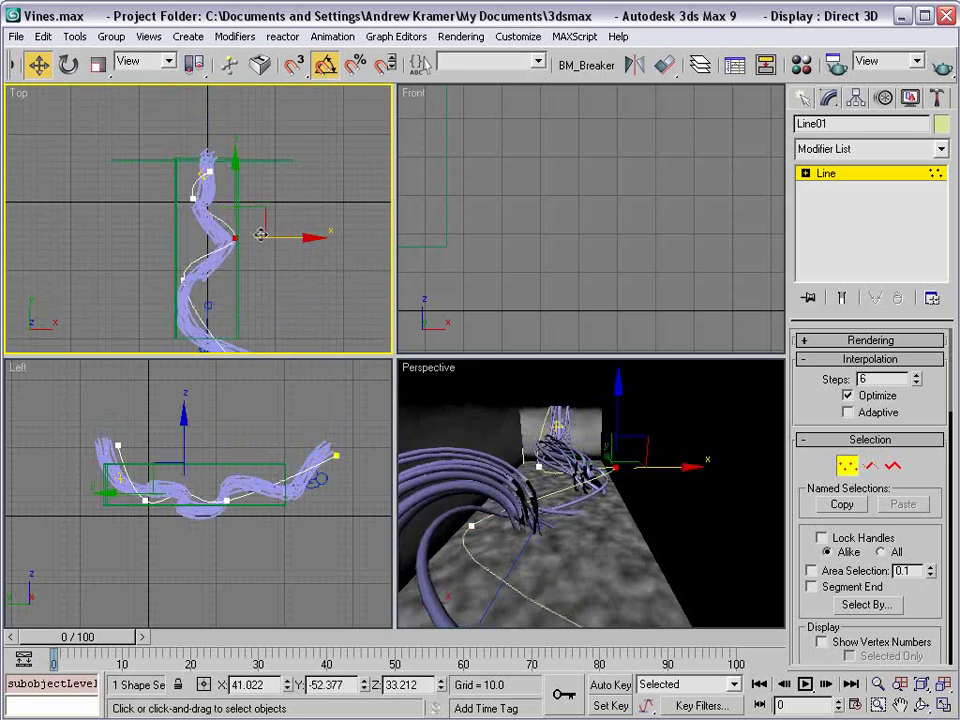
- Raise the path line's third vertex slightly and leave vertex editing
{"action": "left_click", "coordinate": [214, 537]}
{"action": "key", "text": "ctrl+z"}
{"action": "left_click_drag", "start_coordinate": [185, 450], "coordinate": [185, 433]}
{"action": "left_click", "coordinate": [846, 465]}
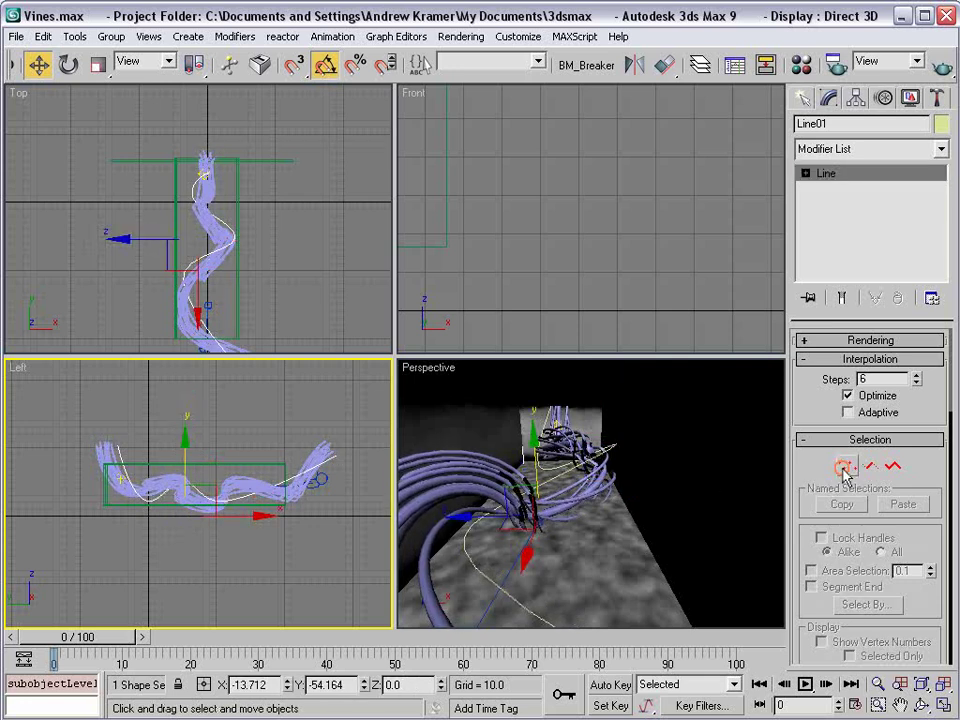
- Add a TurboSmooth modifier to the vines beneath the path deform, with 0 iterations and 2 render iterations
{"action": "middle_click", "coordinate": [535, 476]}
{"action": "scroll", "coordinate": [535, 476], "scroll_direction": "up", "scroll_amount": 3}
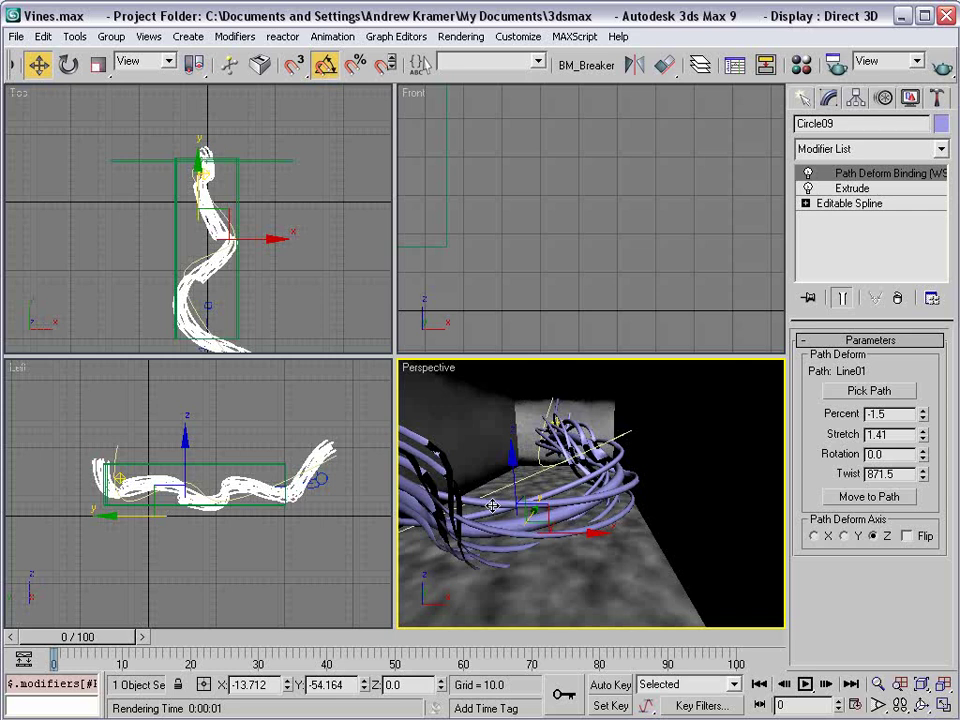
{"action": "left_click", "coordinate": [842, 149]}
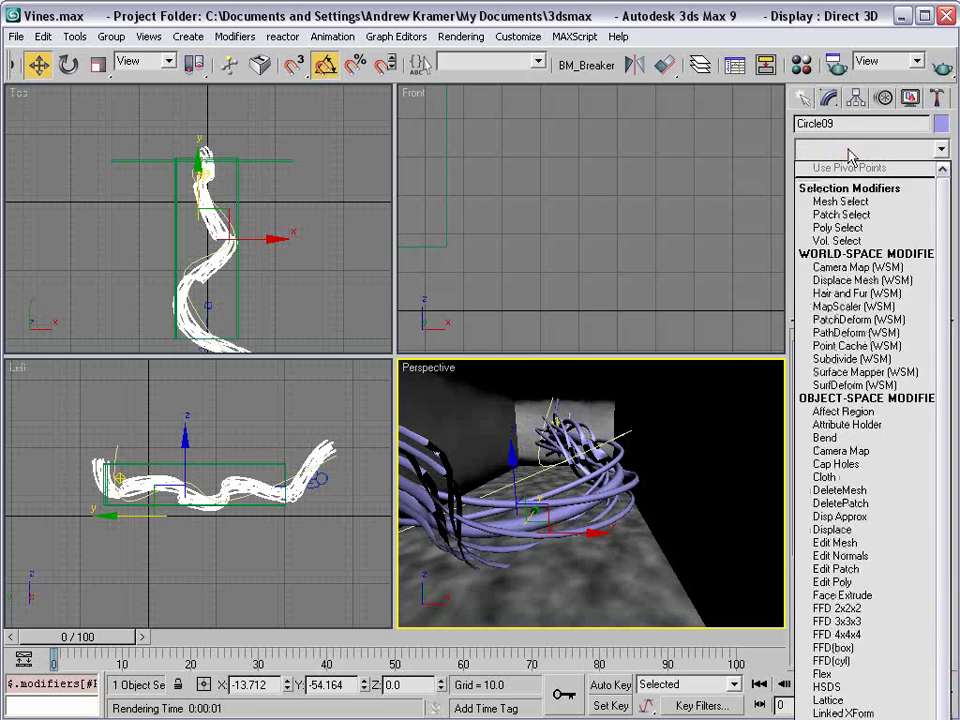
{"action": "scroll", "coordinate": [945, 596], "scroll_direction": "down", "scroll_amount": 2}
{"action": "left_click", "coordinate": [849, 513]}
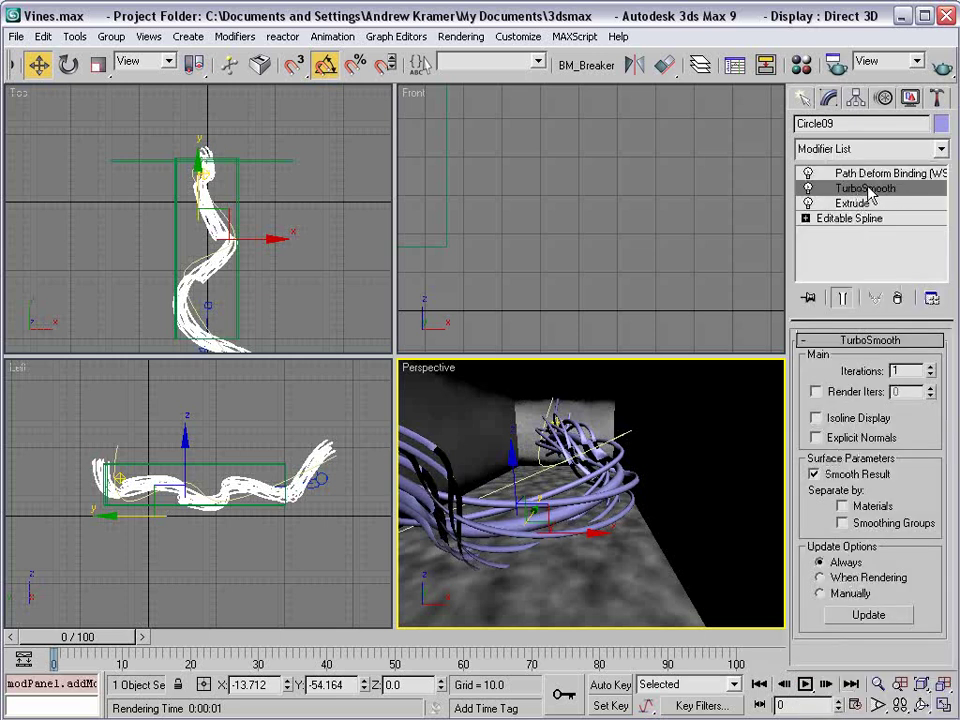
{"action": "left_click", "coordinate": [816, 392]}
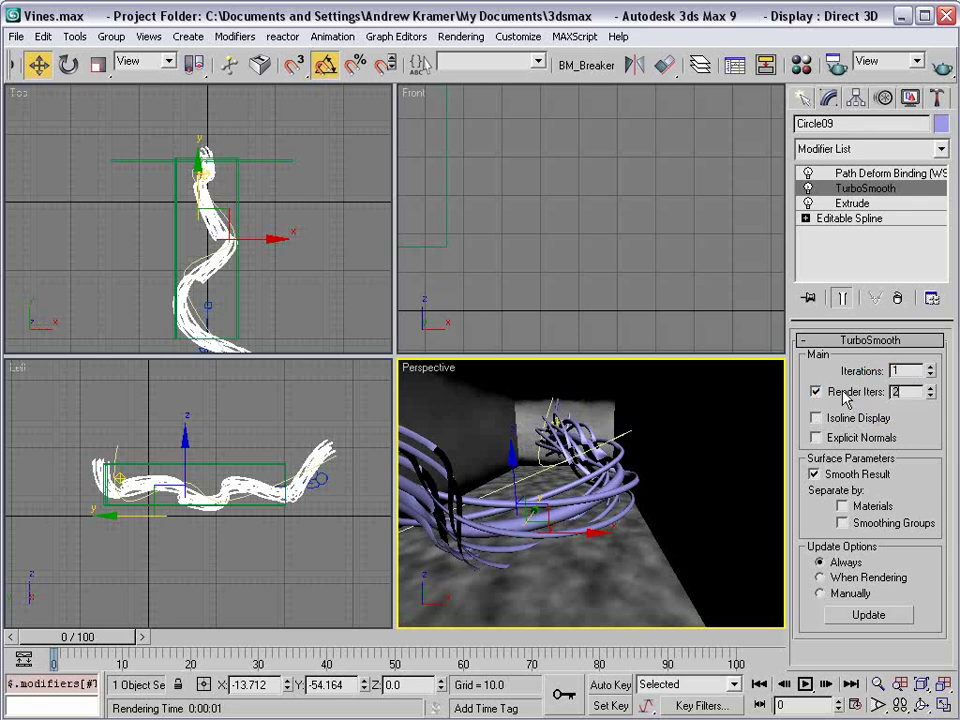
- Use the unused 04 - Default material and set its ambient and diffuse colors to black
{"action": "key", "text": "m"}
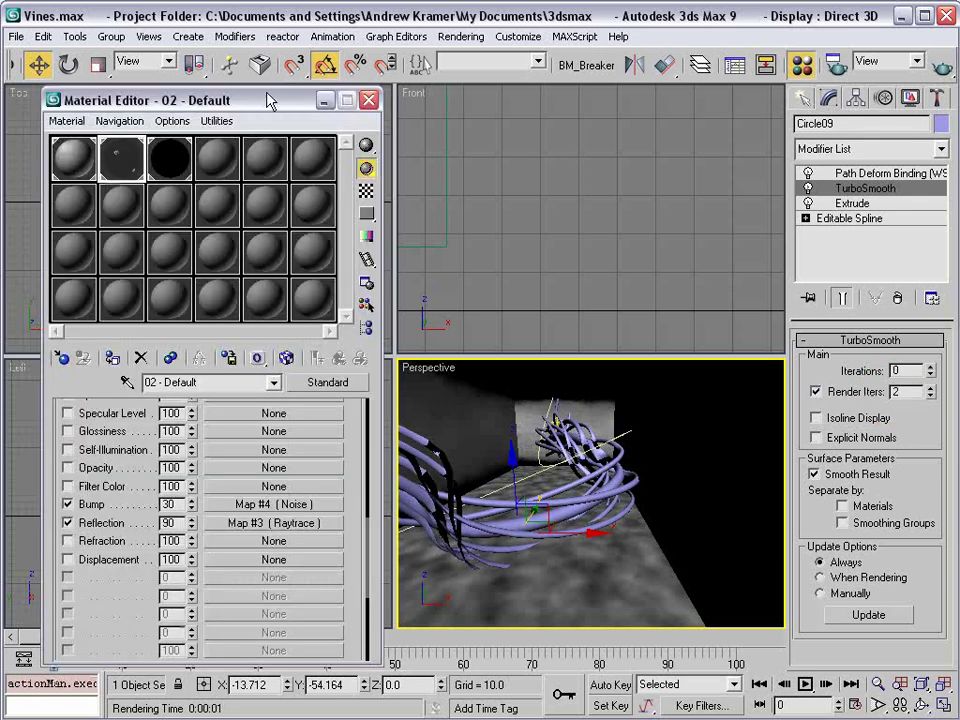
{"action": "left_click_drag", "start_coordinate": [268, 100], "coordinate": [250, 66]}
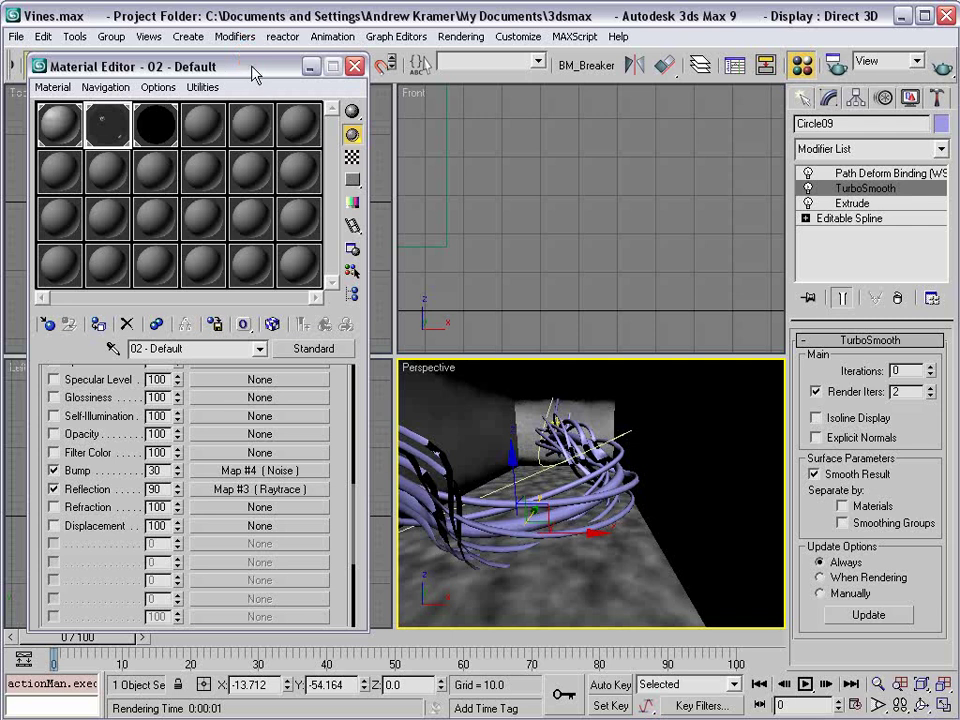
{"action": "left_click", "coordinate": [206, 135]}
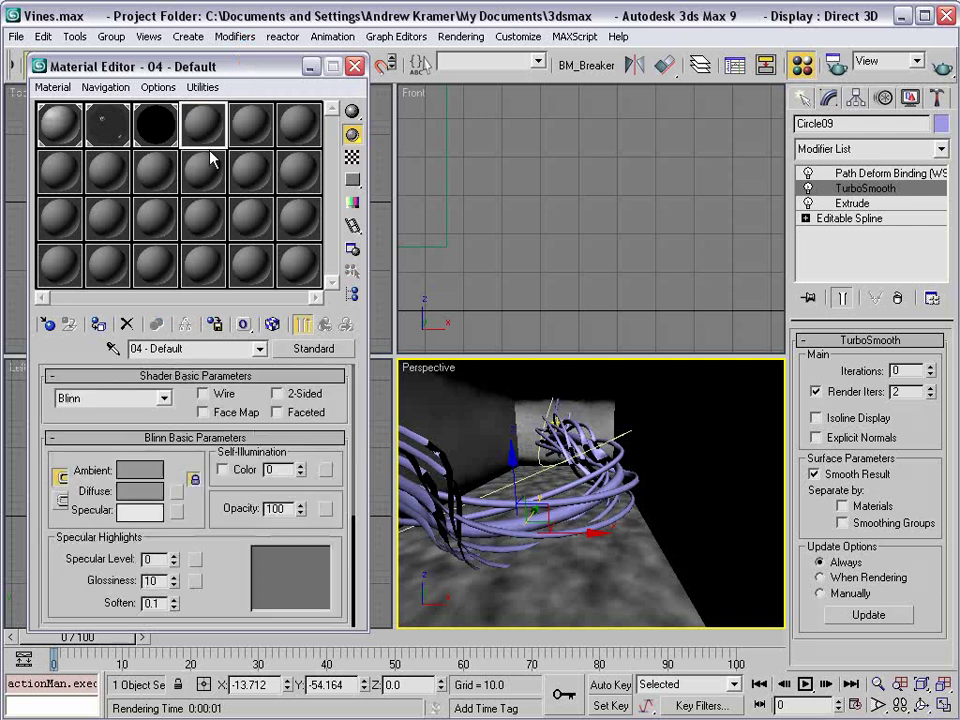
{"action": "left_click", "coordinate": [140, 469]}
{"action": "left_click_drag", "start_coordinate": [553, 205], "coordinate": [520, 125]}
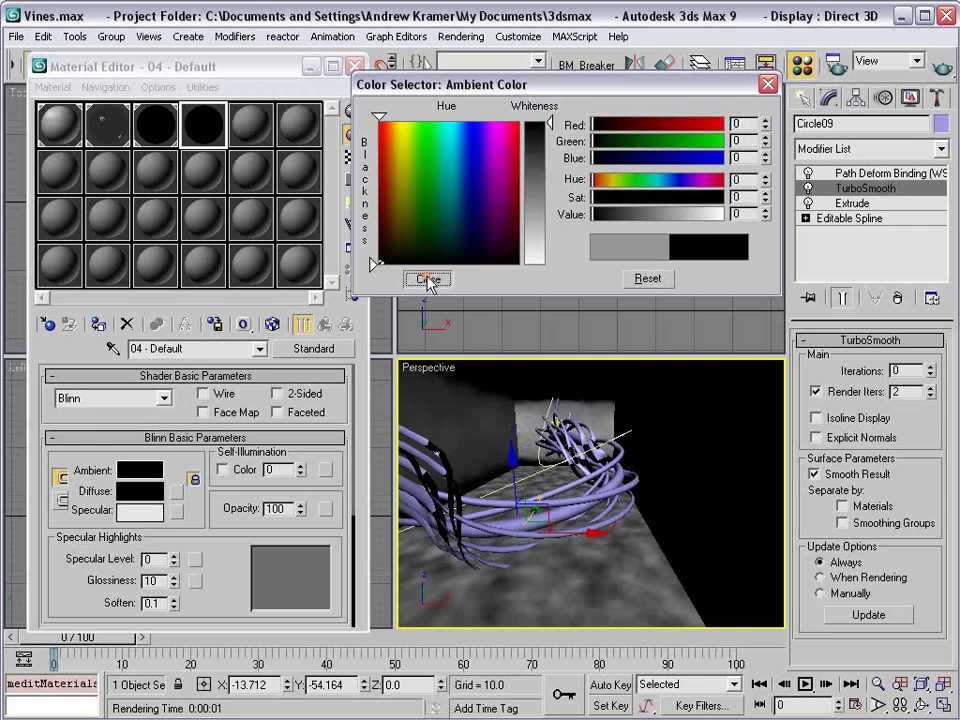
{"action": "left_click", "coordinate": [427, 278]}
- Set the black material's specular level to 169 and glossiness to 52
{"action": "left_click_drag", "start_coordinate": [228, 543], "coordinate": [228, 477]}
{"action": "left_click_drag", "start_coordinate": [174, 493], "coordinate": [132, 368]}
{"action": "left_click_drag", "start_coordinate": [174, 514], "coordinate": [172, 437]}
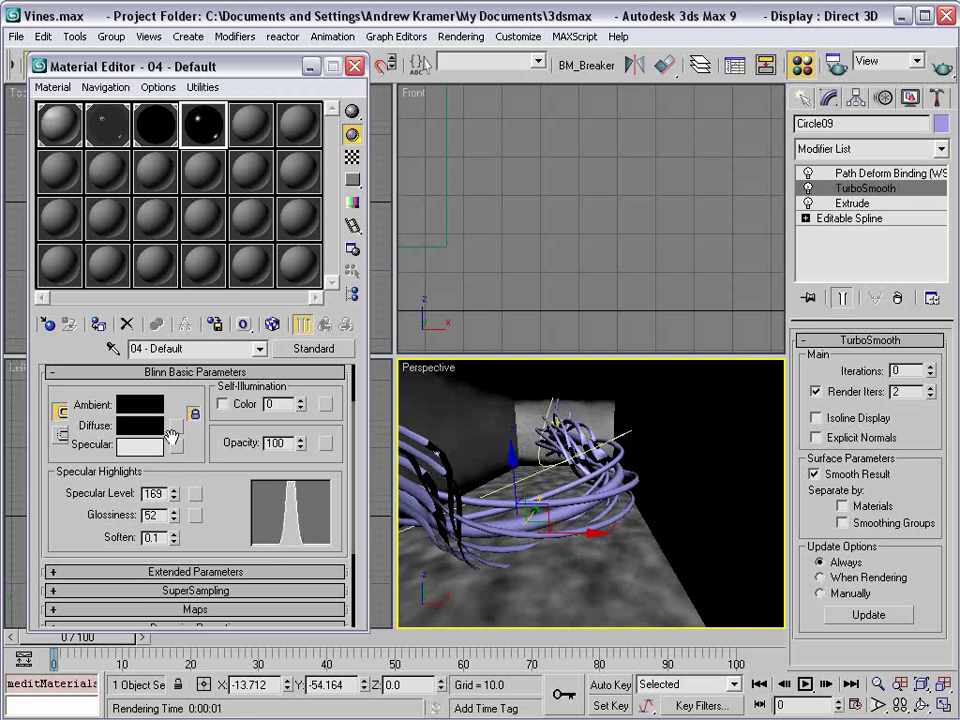
- Set the material's specular color to a pale green with RGB 186, 247, 190
{"action": "left_click", "coordinate": [130, 446]}
{"action": "left_click", "coordinate": [428, 139]}
{"action": "left_click", "coordinate": [412, 284]}
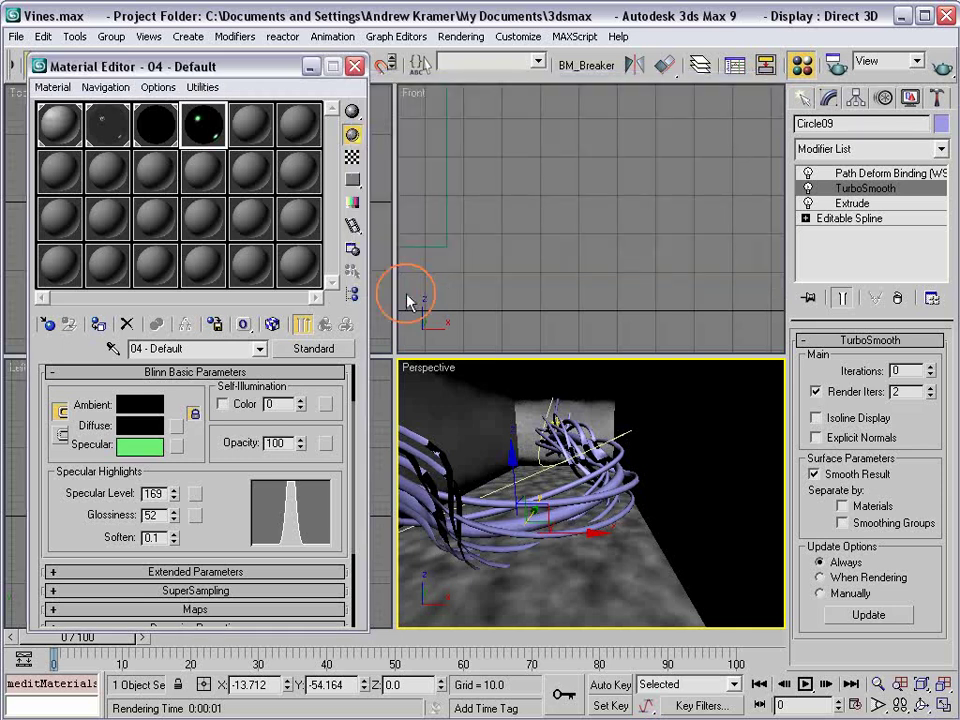
{"action": "left_click", "coordinate": [150, 452]}
{"action": "left_click", "coordinate": [493, 257]}
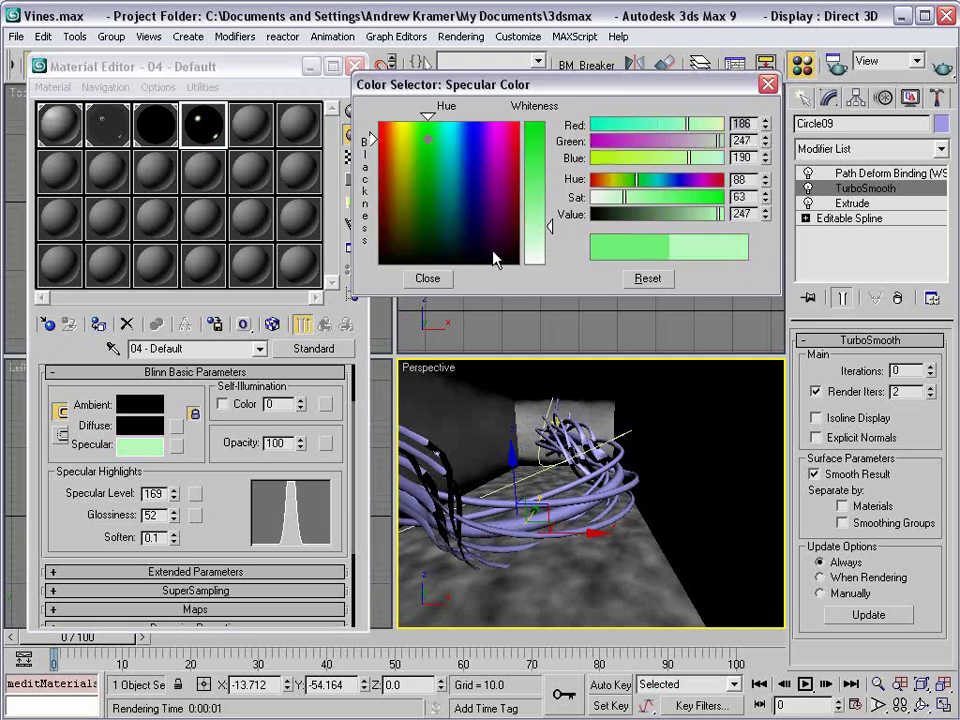
{"action": "left_click", "coordinate": [426, 280]}
- Set the material's specular level to 266 and check the highlight on its enlarged sample
{"action": "left_click_drag", "start_coordinate": [175, 494], "coordinate": [180, 412]}
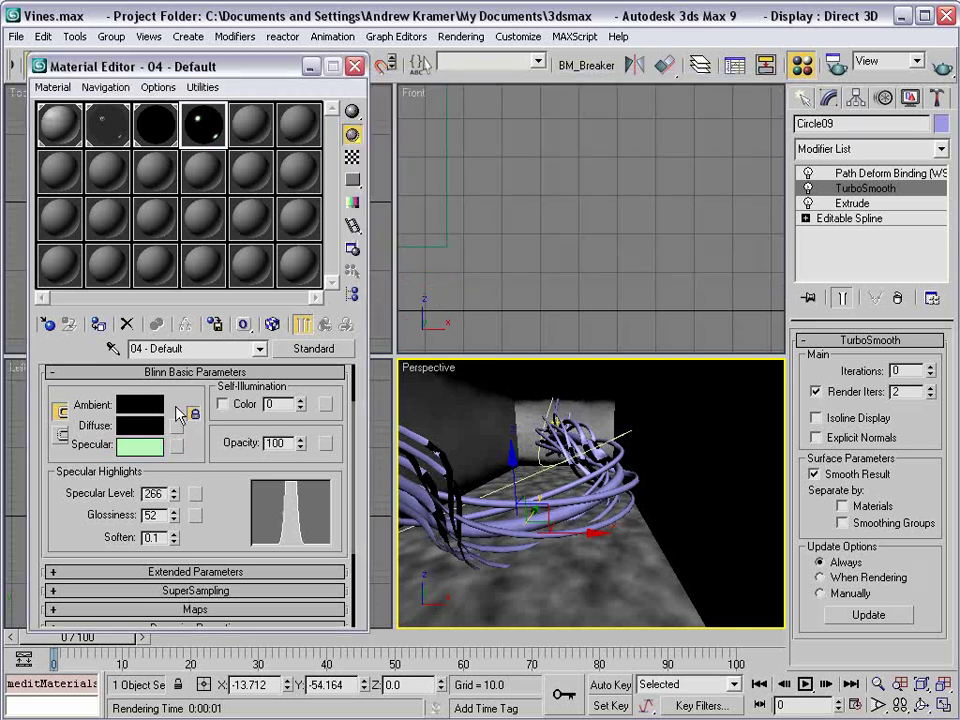
{"action": "double_click", "coordinate": [208, 133]}
{"action": "left_click", "coordinate": [459, 176]}
- Add a Raytrace map to the material's reflection and set the reflection amount to 80
{"action": "left_click_drag", "start_coordinate": [230, 540], "coordinate": [230, 532]}
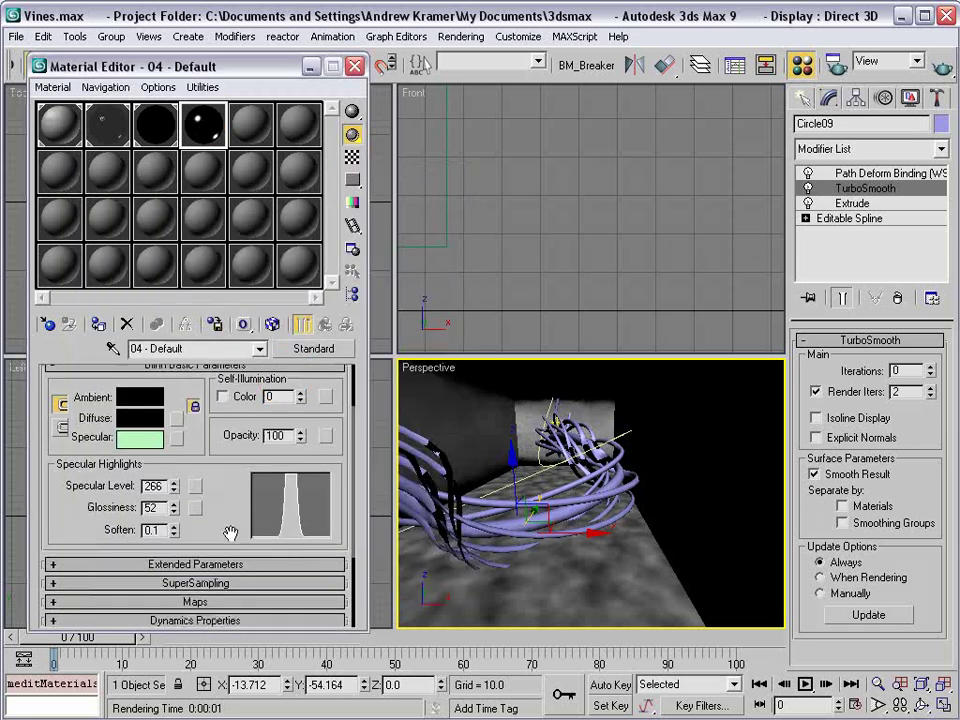
{"action": "scroll", "coordinate": [232, 520], "scroll_direction": "down", "scroll_amount": 3}
{"action": "left_click", "coordinate": [200, 484]}
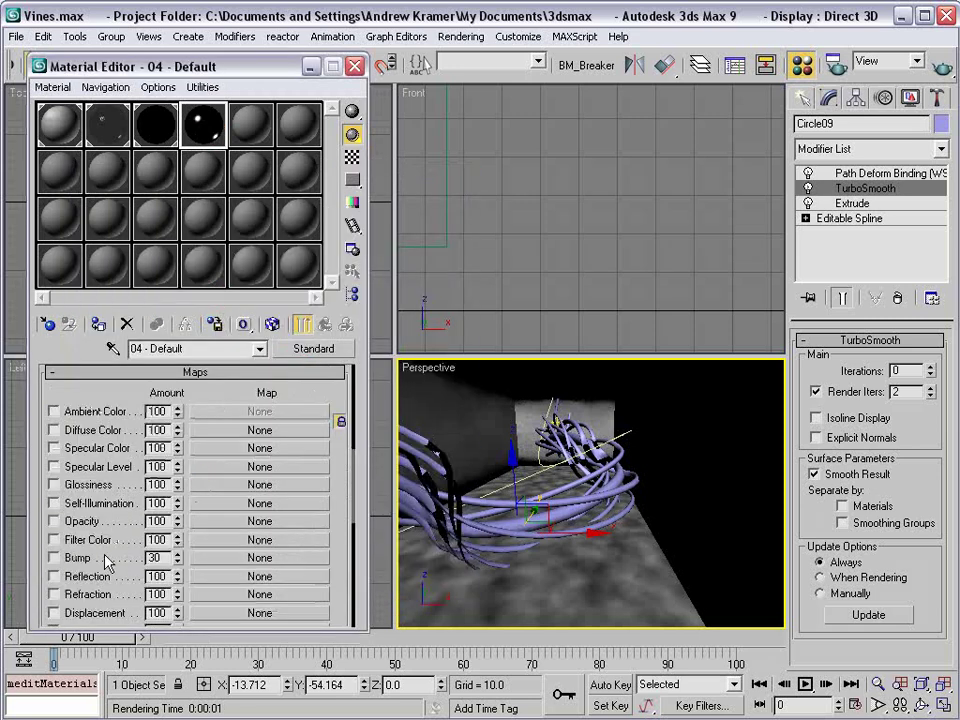
{"action": "left_click", "coordinate": [53, 577]}
{"action": "left_click", "coordinate": [247, 578]}
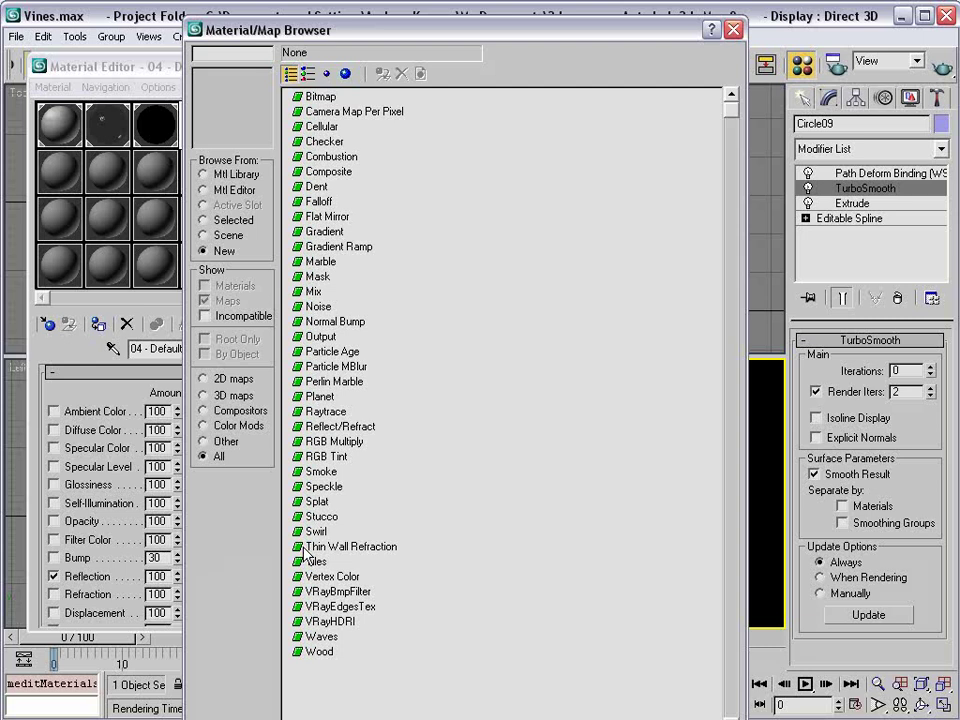
{"action": "double_click", "coordinate": [325, 413]}
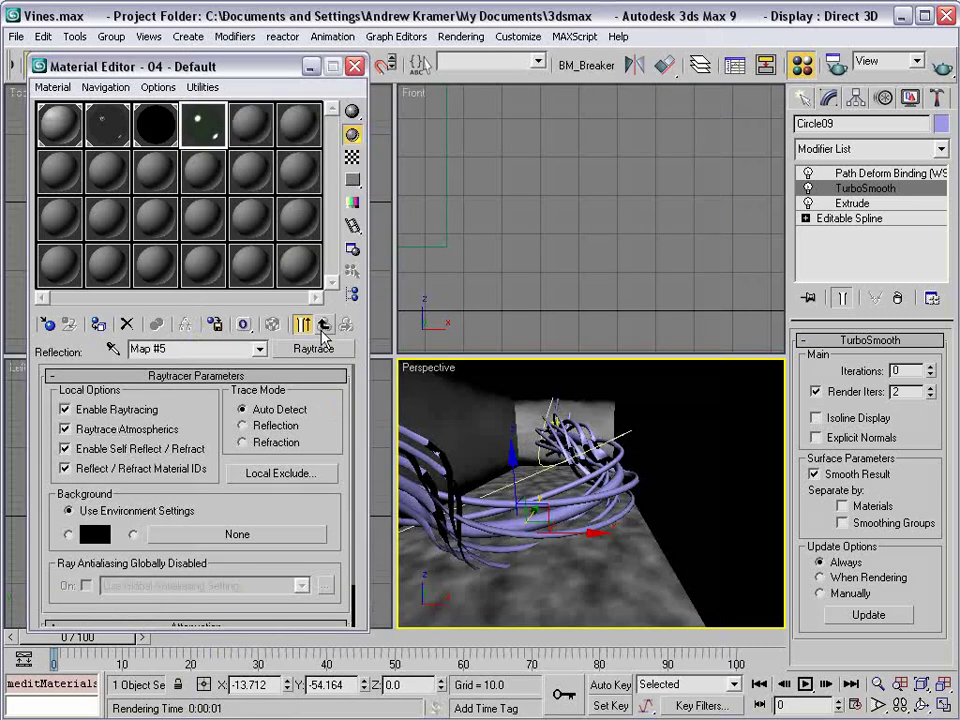
{"action": "left_click", "coordinate": [323, 326]}
{"action": "type", "text": "80"}
{"action": "key", "text": "Return"}
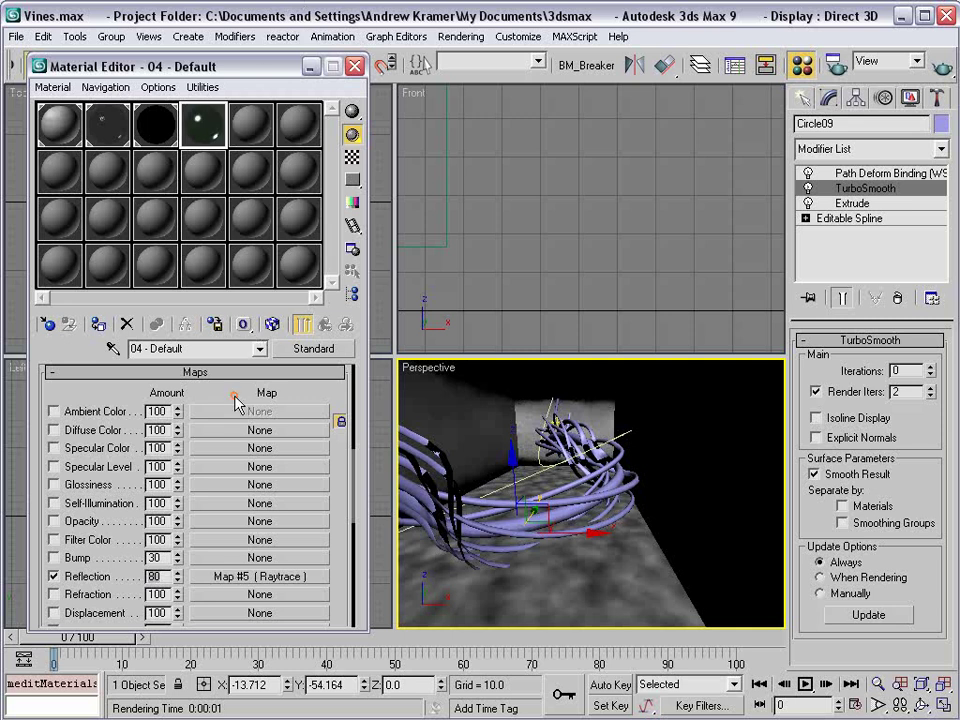
- Assign the glossy black material to the vines and test-render the perspective view
{"action": "left_click_drag", "start_coordinate": [235, 400], "coordinate": [258, 620]}
{"action": "left_click_drag", "start_coordinate": [203, 524], "coordinate": [257, 583]}
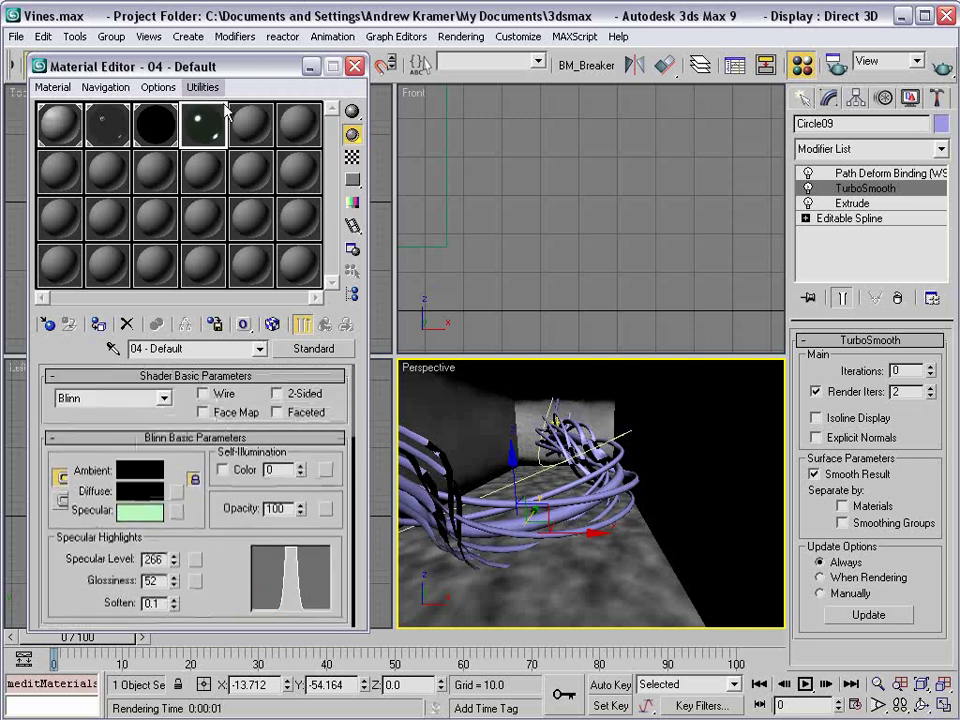
{"action": "left_click_drag", "start_coordinate": [497, 493], "coordinate": [500, 496]}
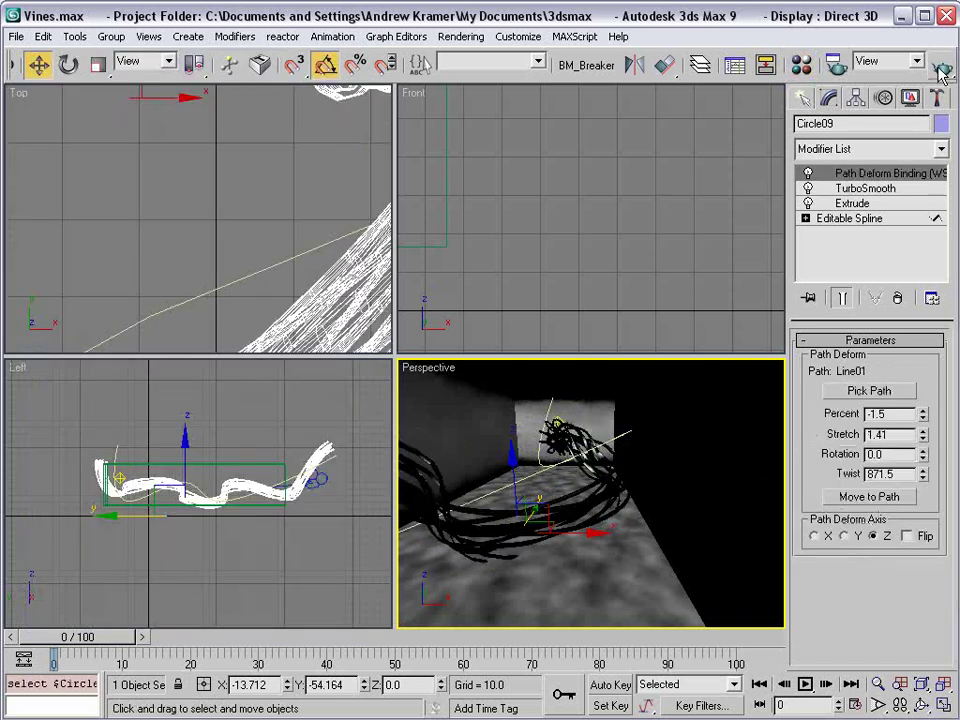
{"action": "left_click", "coordinate": [940, 68]}
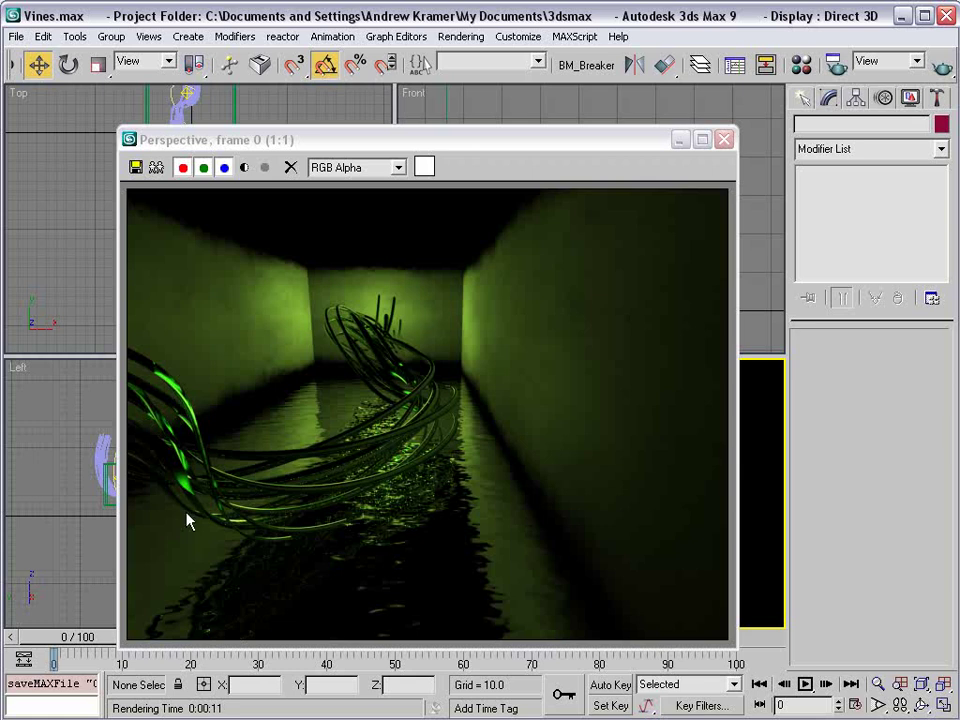
{"action": "left_click", "coordinate": [724, 139]}
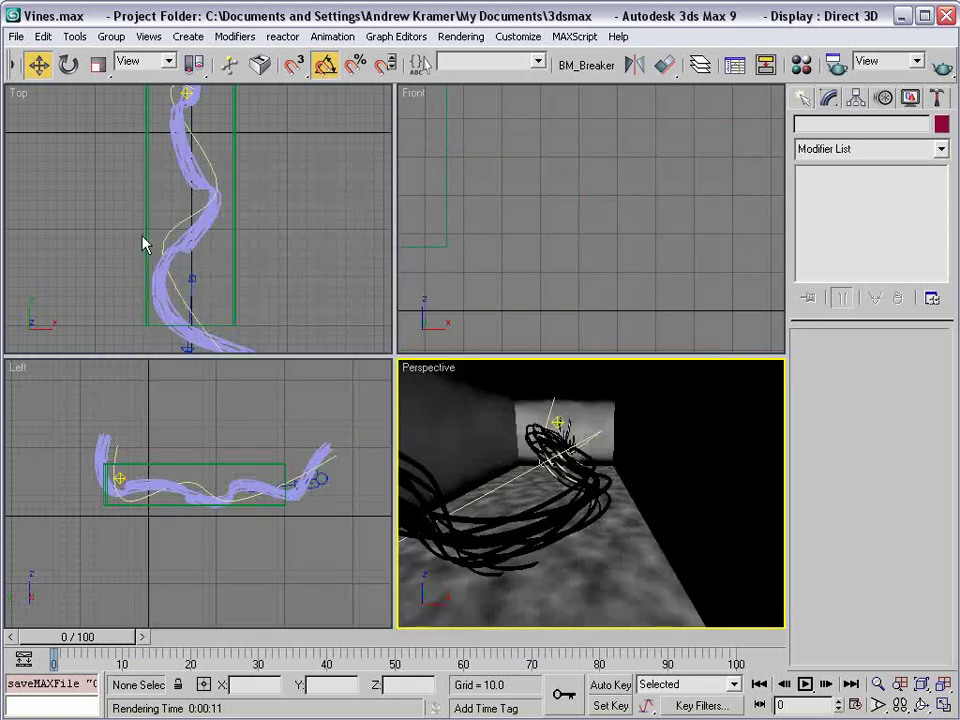
- Move the path line's second vertex along the corridor toward the camera, to Y about -165
{"action": "left_click", "coordinate": [212, 178]}
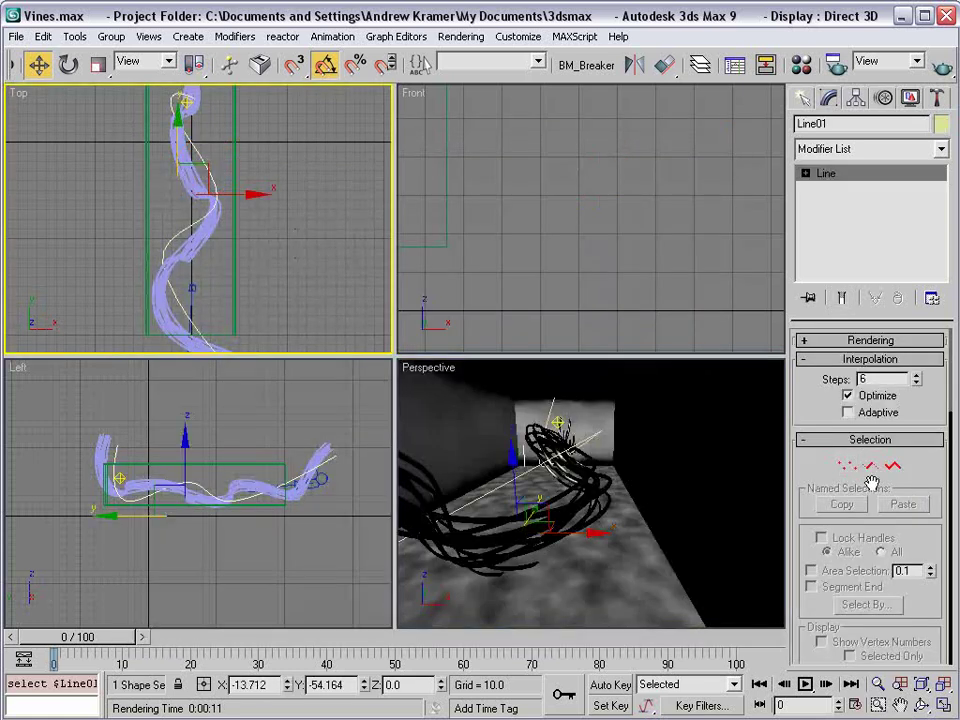
{"action": "left_click", "coordinate": [846, 465]}
{"action": "middle_click_drag", "start_coordinate": [231, 276], "coordinate": [212, 248]}
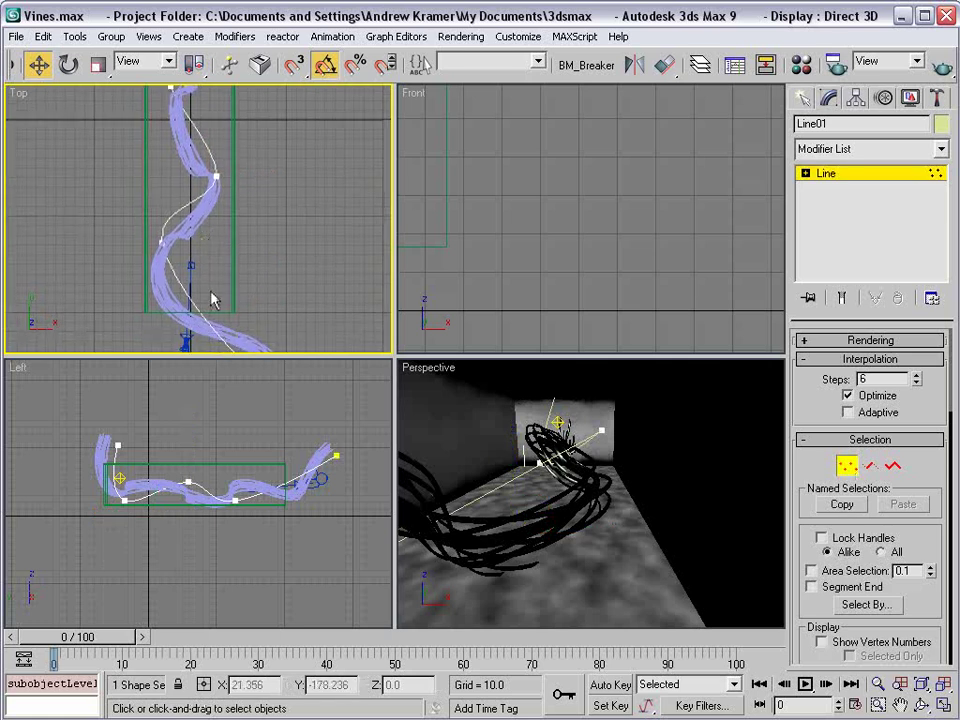
{"action": "left_click_drag", "start_coordinate": [109, 213], "coordinate": [178, 270]}
{"action": "left_click", "coordinate": [162, 241]}
{"action": "left_click_drag", "start_coordinate": [162, 188], "coordinate": [161, 227]}
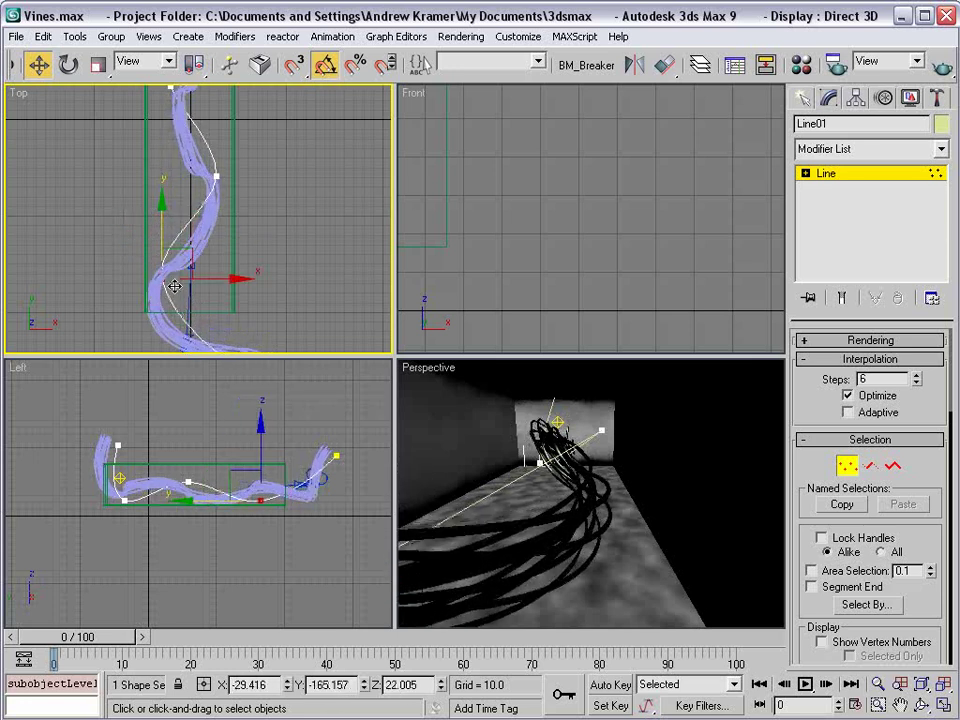
- Move the path line's third vertex outward and farther down the corridor, to about X 50.5, Y -28, and leave vertex editing
{"action": "scroll", "coordinate": [203, 180], "scroll_direction": "up", "scroll_amount": 6}
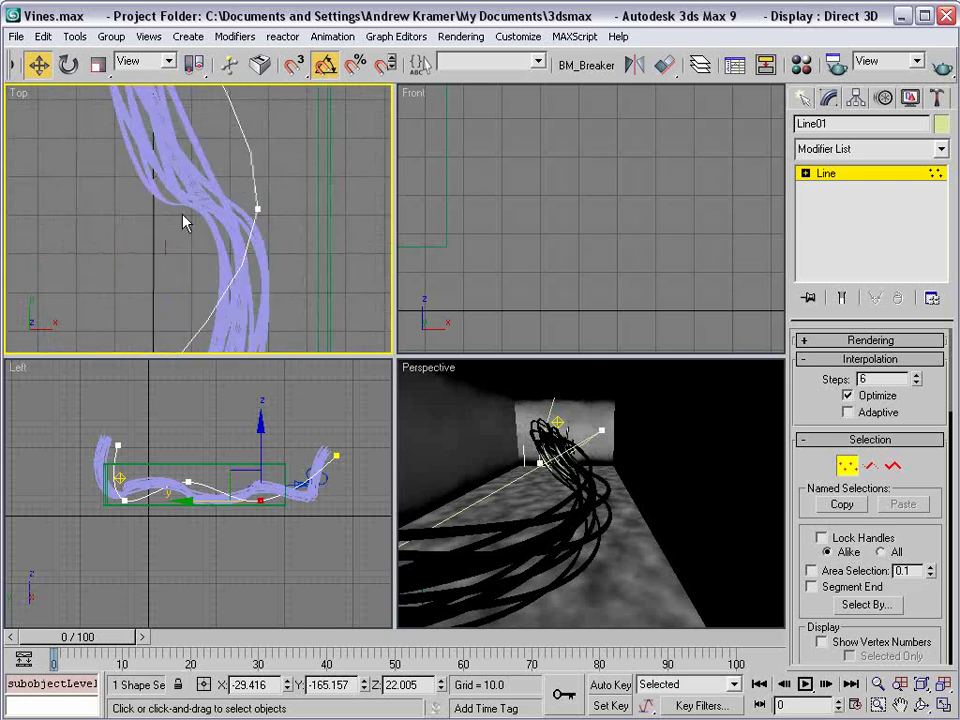
{"action": "left_click", "coordinate": [257, 209]}
{"action": "scroll", "coordinate": [228, 236], "scroll_direction": "down", "scroll_amount": 6}
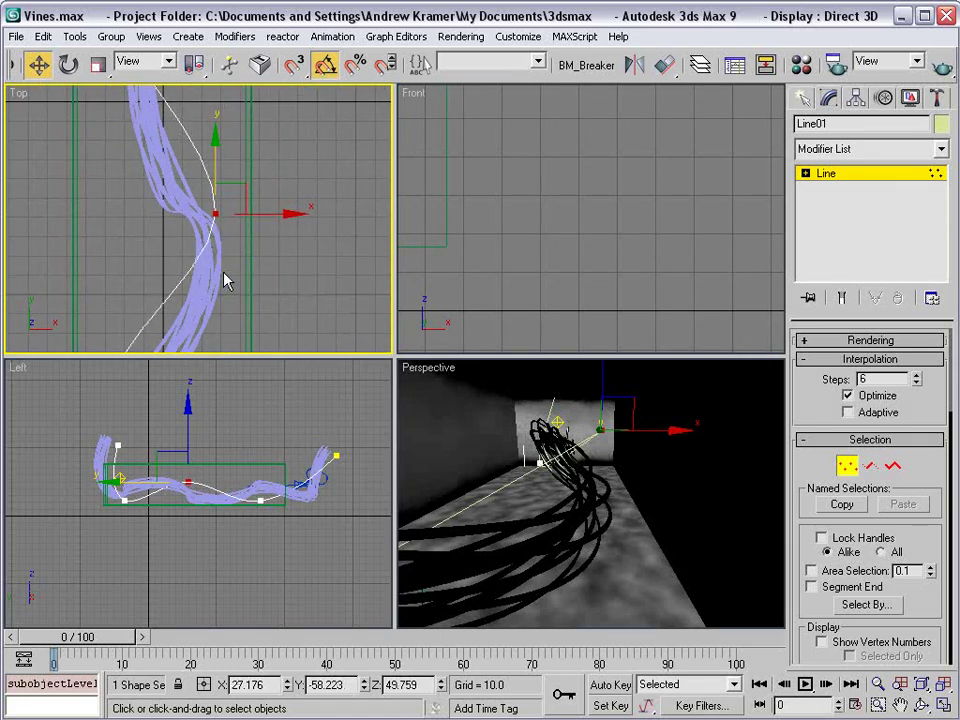
{"action": "left_click_drag", "start_coordinate": [238, 187], "coordinate": [261, 156]}
{"action": "middle_click_drag", "start_coordinate": [204, 125], "coordinate": [197, 175]}
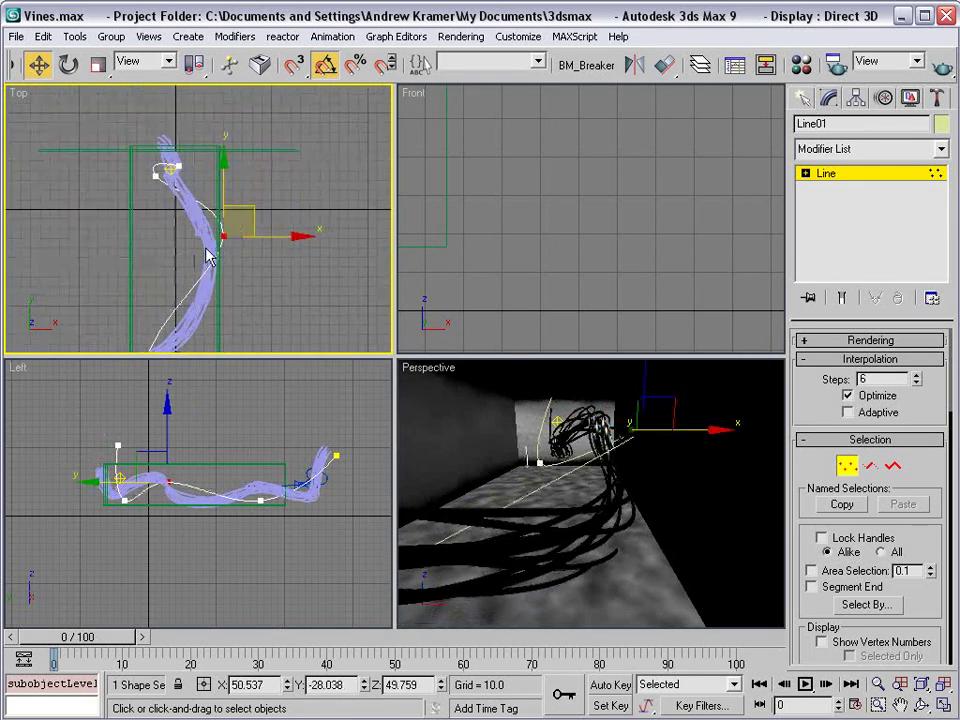
{"action": "middle_click_drag", "start_coordinate": [221, 305], "coordinate": [223, 260]}
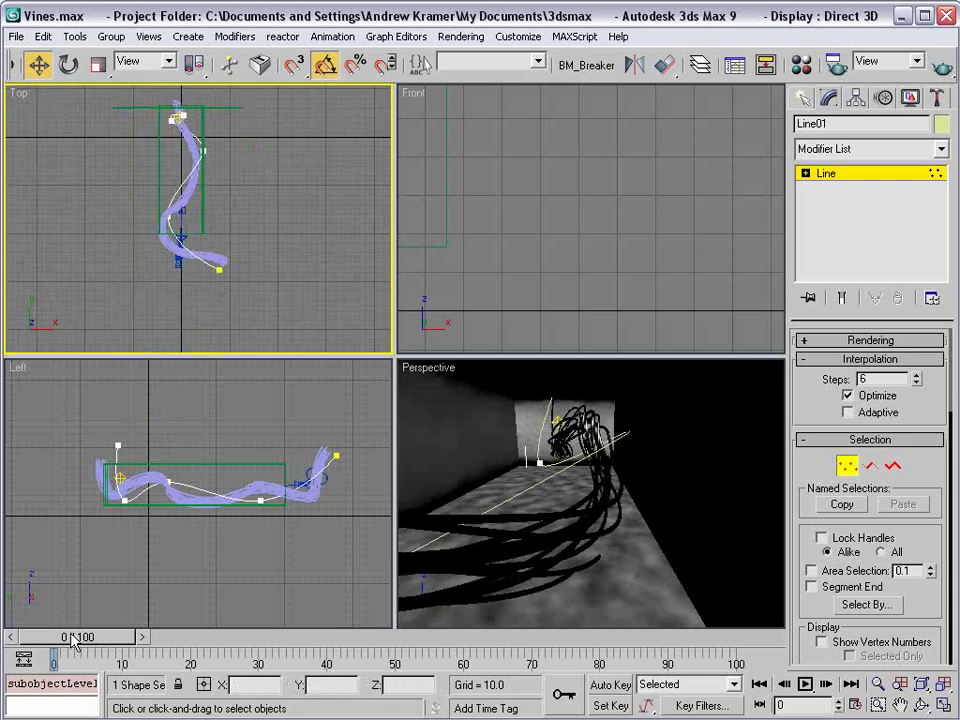
{"action": "left_click", "coordinate": [107, 637]}
{"action": "left_click", "coordinate": [847, 467]}
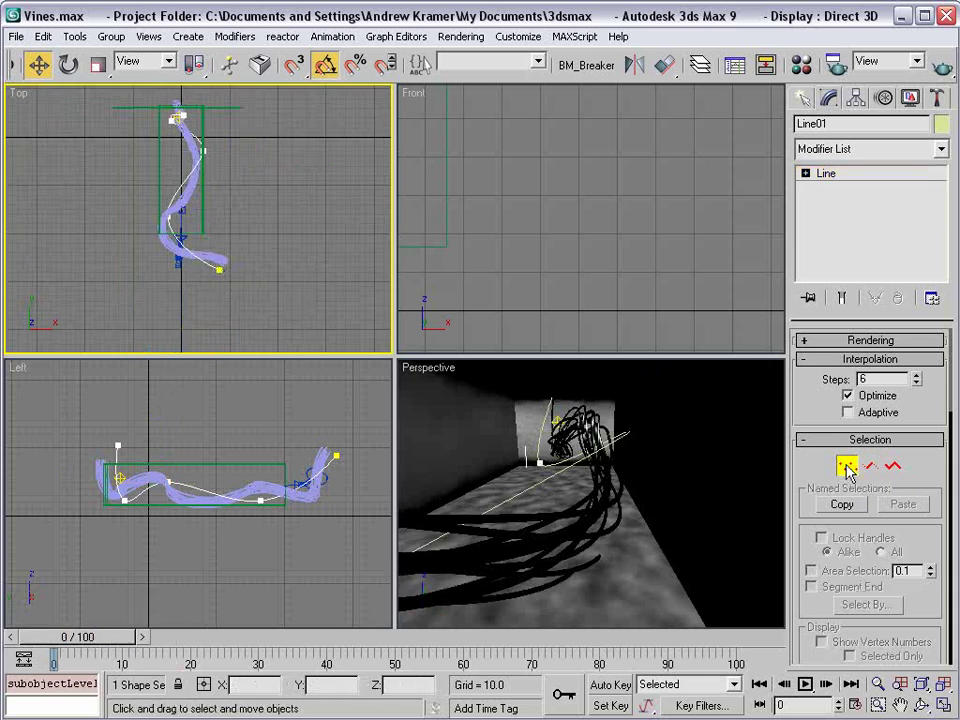
- Set the vines' Path Deform twist to 849, rotation to 5 and stretch to 1.551
{"action": "left_click", "coordinate": [220, 258]}
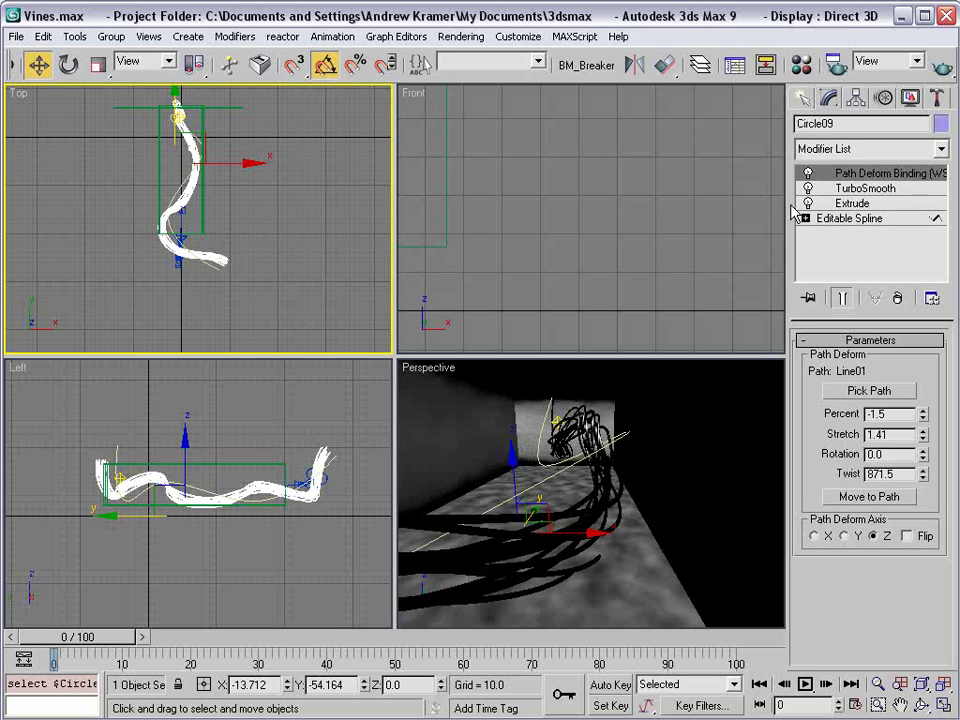
{"action": "left_click_drag", "start_coordinate": [922, 475], "coordinate": [926, 429]}
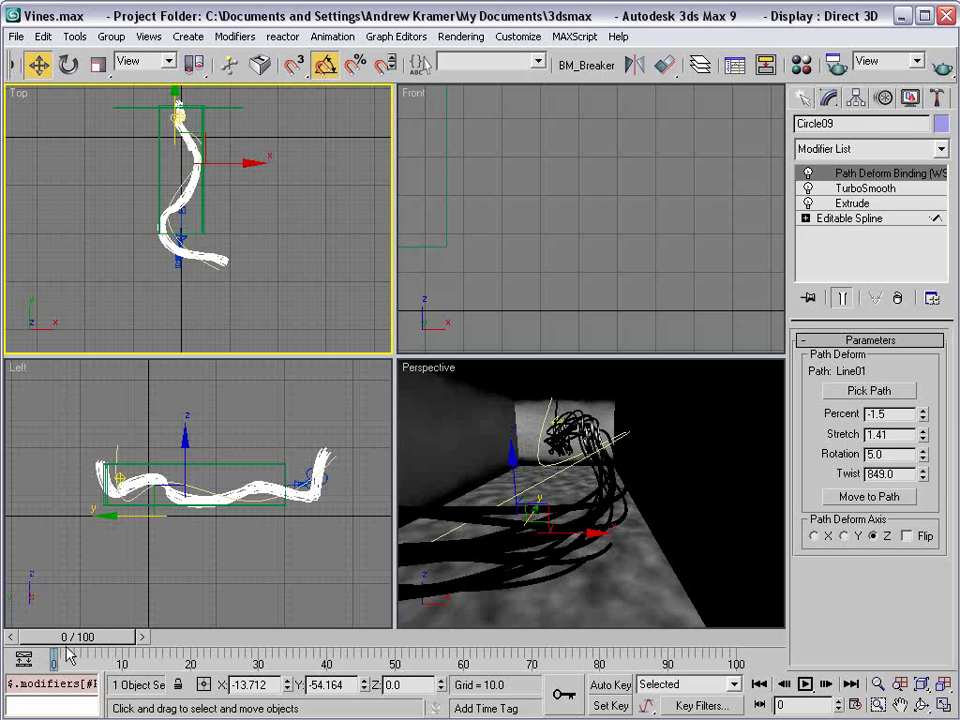
{"action": "left_click_drag", "start_coordinate": [926, 441], "coordinate": [916, 423]}
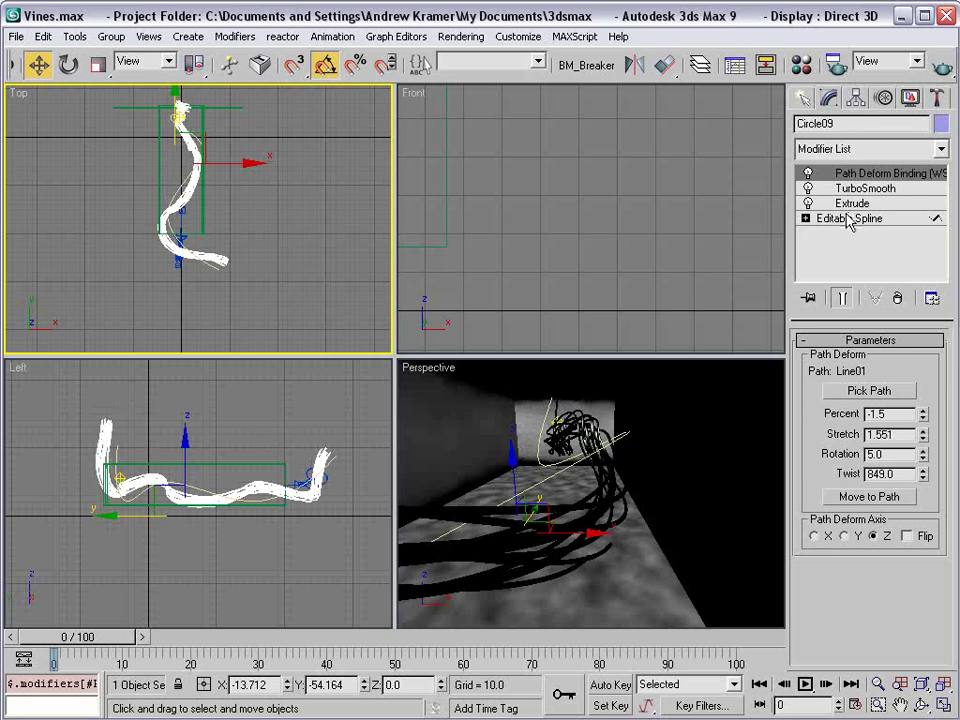
{"action": "left_click", "coordinate": [763, 278]}
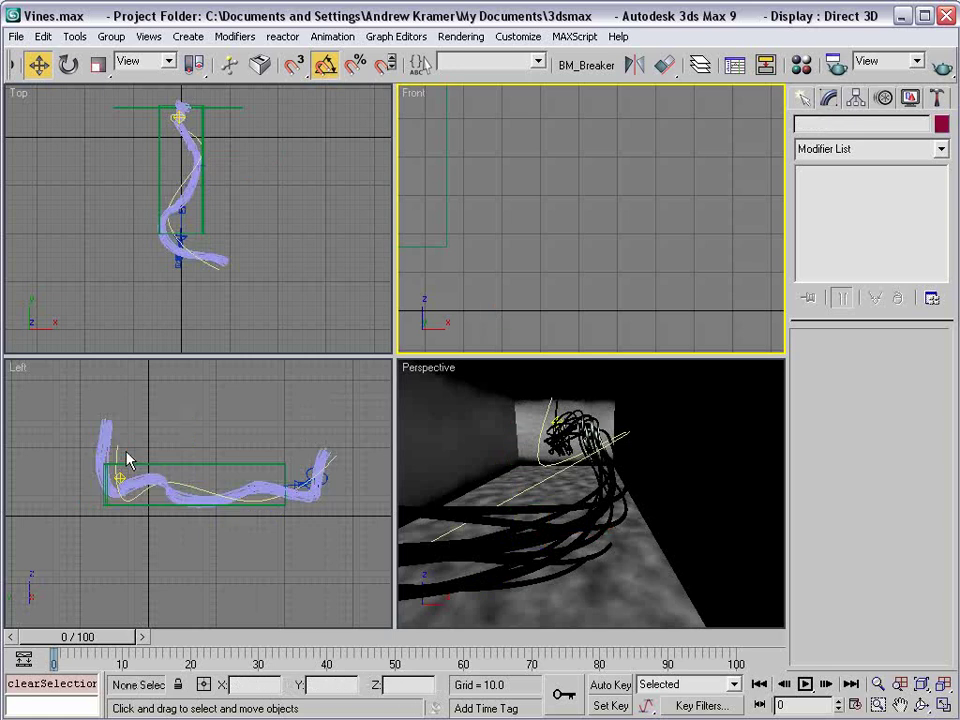
- Shift the path line's far-end vertices slightly toward the camera and its two near-end vertices farther out behind the camera
{"action": "left_click", "coordinate": [116, 452]}
{"action": "left_click", "coordinate": [847, 465]}
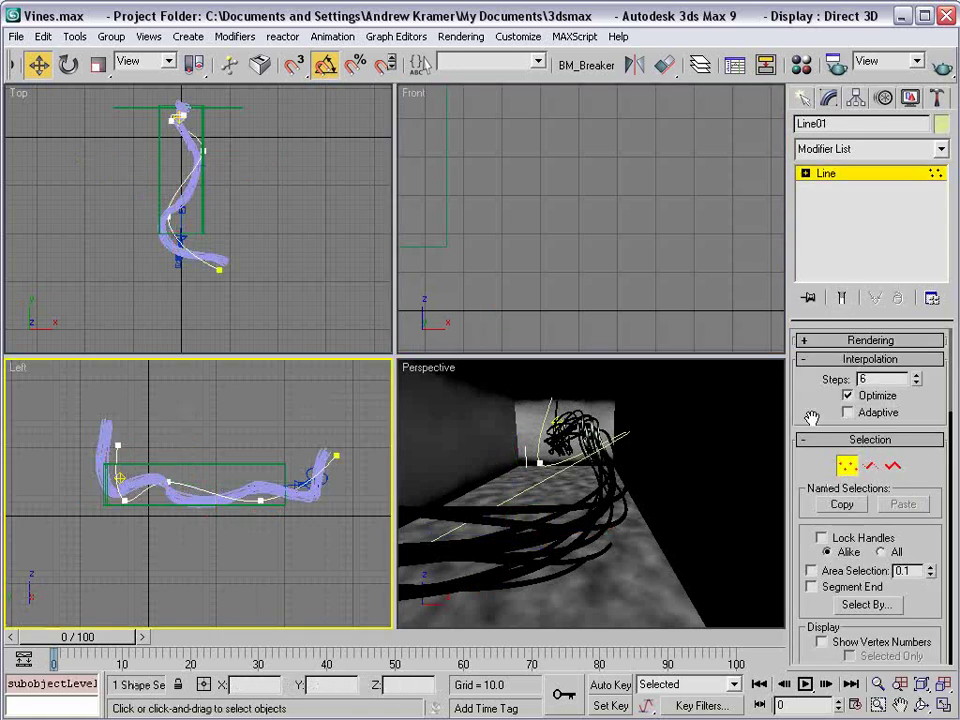
{"action": "left_click_drag", "start_coordinate": [139, 428], "coordinate": [90, 529]}
{"action": "left_click_drag", "start_coordinate": [66, 412], "coordinate": [337, 478]}
{"action": "left_click_drag", "start_coordinate": [354, 422], "coordinate": [429, 452]}
{"action": "middle_click_drag", "start_coordinate": [234, 508], "coordinate": [176, 537]}
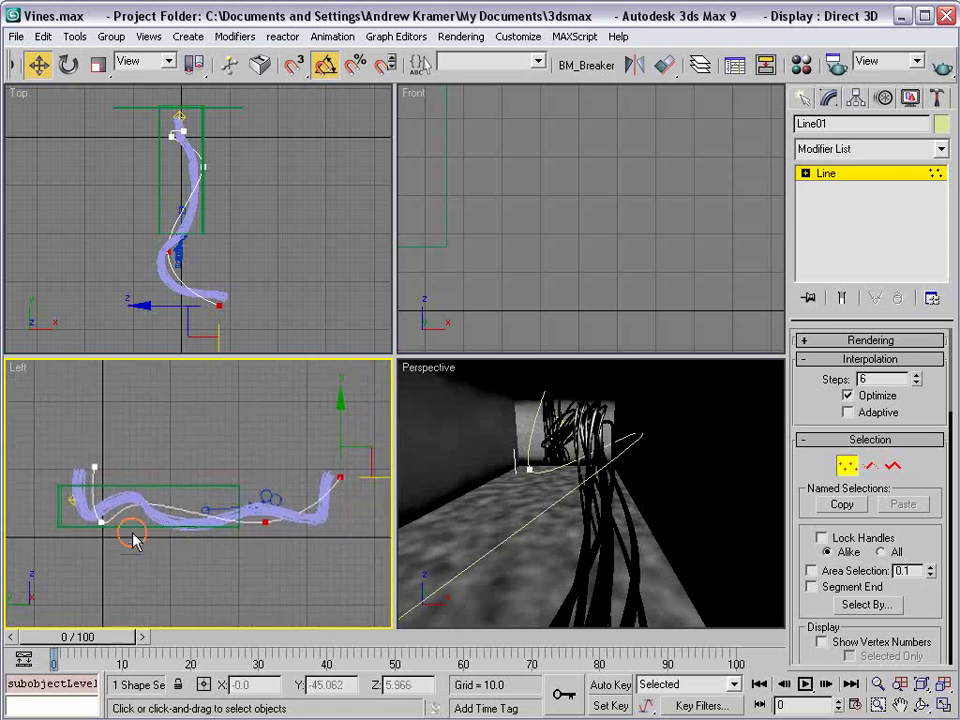
- Lower the path line's third vertex slightly in the side view
{"action": "left_click", "coordinate": [145, 503]}
{"action": "left_click_drag", "start_coordinate": [170, 474], "coordinate": [175, 482]}
{"action": "left_click", "coordinate": [94, 467]}
- Convert all vertices of the path line to Smooth and leave vertex editing
{"action": "left_click_drag", "start_coordinate": [64, 439], "coordinate": [358, 572]}
{"action": "right_click", "coordinate": [336, 470]}
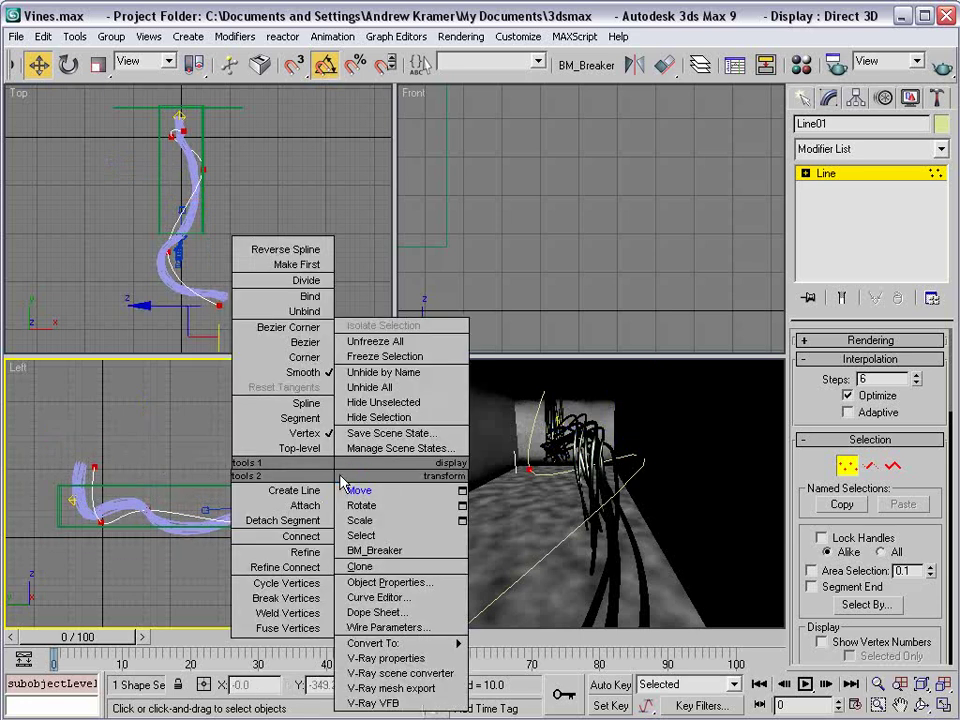
{"action": "left_click", "coordinate": [322, 372]}
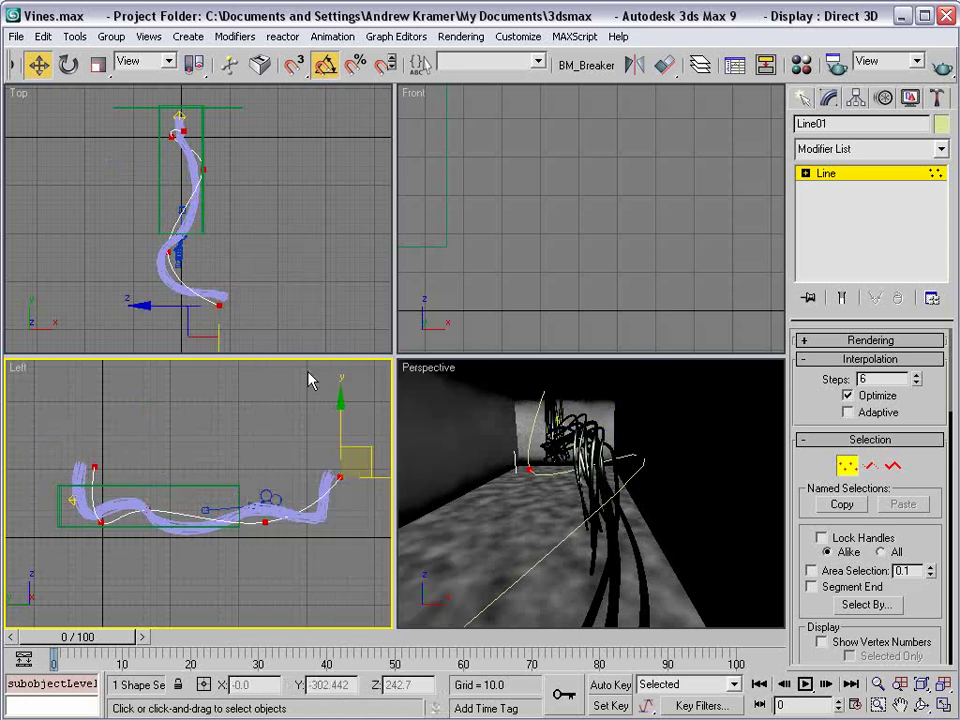
{"action": "left_click", "coordinate": [304, 467]}
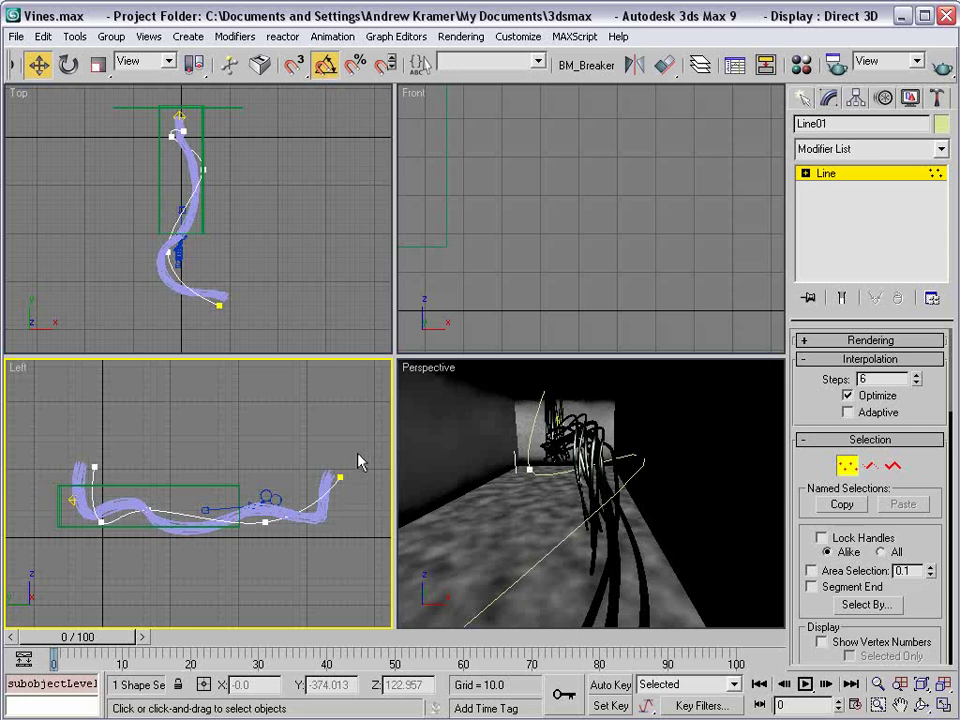
{"action": "left_click", "coordinate": [847, 466]}
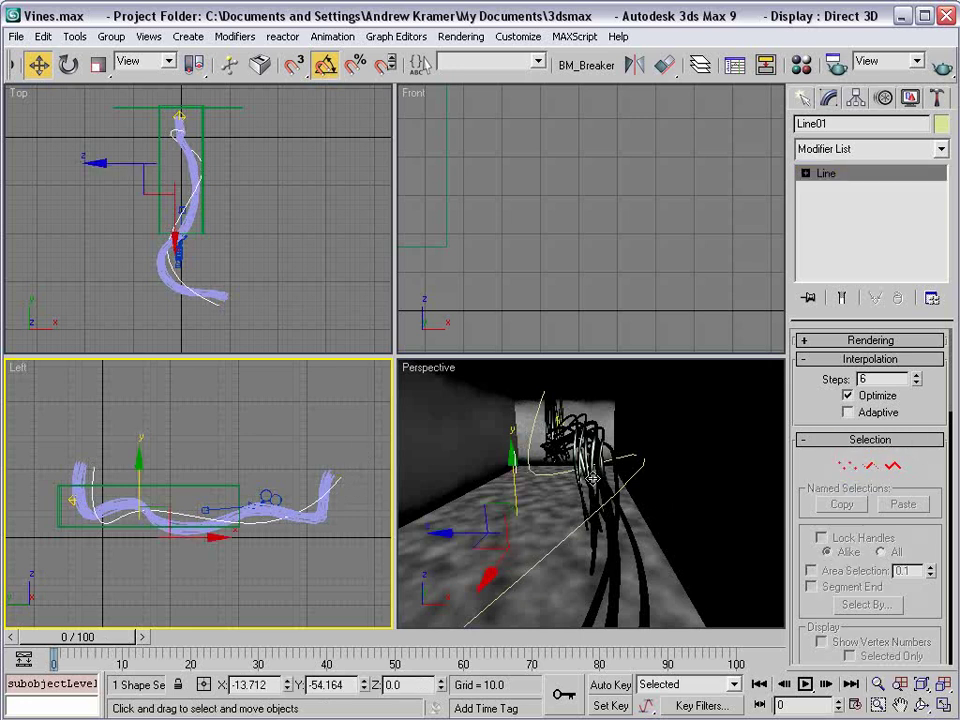
- Switch the Perspective viewport to Camera01 and dolly the camera slightly forward
{"action": "right_click", "coordinate": [472, 413]}
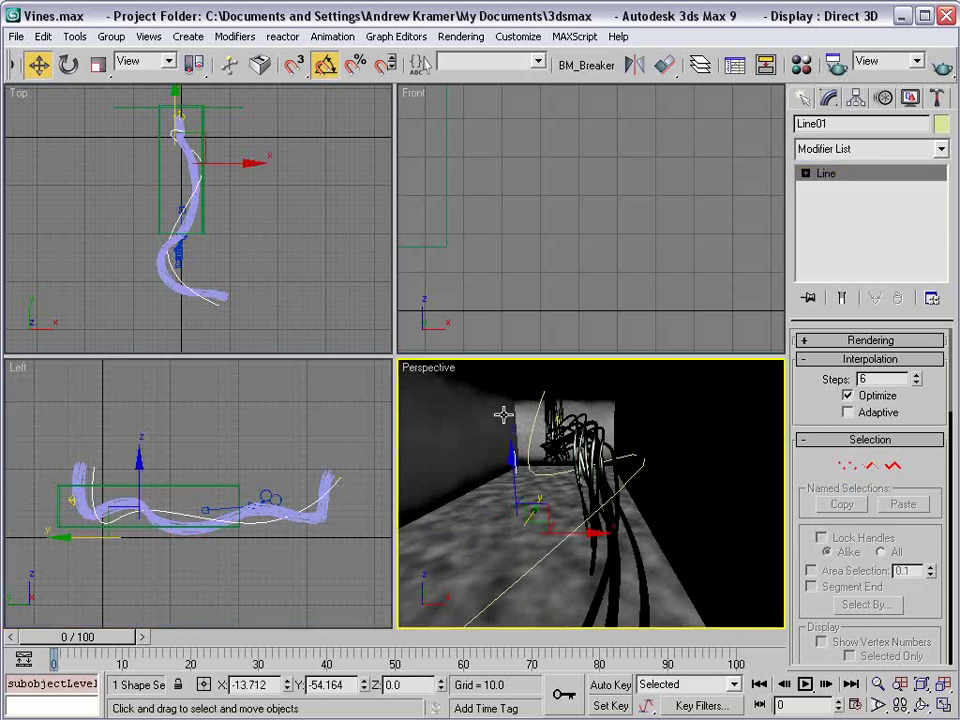
{"action": "right_click", "coordinate": [452, 370]}
{"action": "mouse_move", "coordinate": [458, 377]}
{"action": "left_click", "coordinate": [594, 377]}
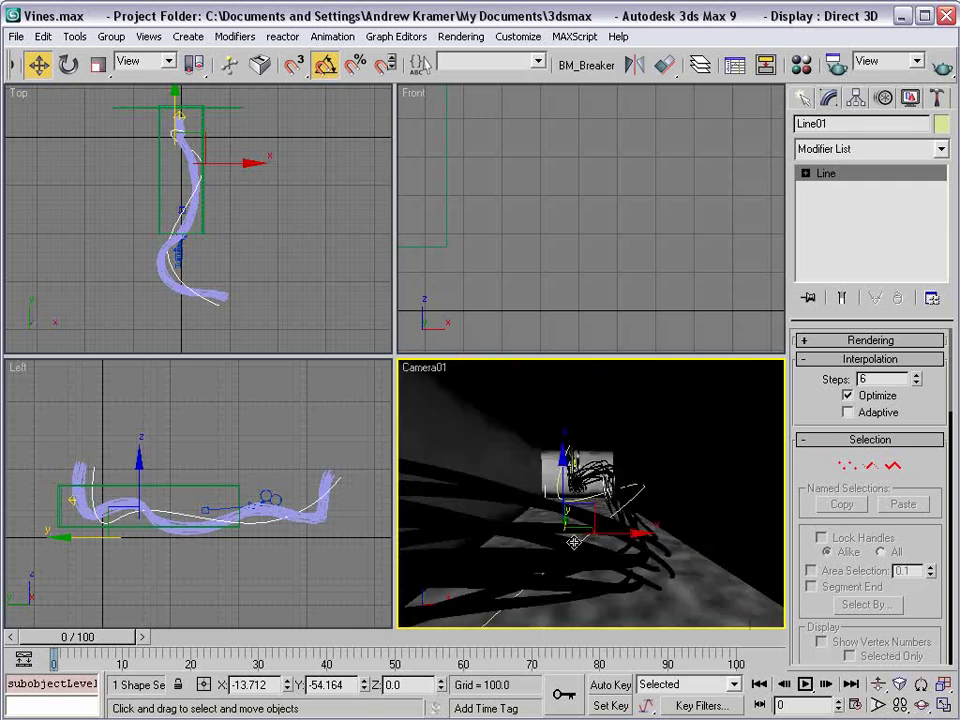
{"action": "left_click", "coordinate": [880, 690]}
{"action": "mouse_move", "coordinate": [576, 477]}
{"action": "left_mouse_down"}
{"action": "mouse_move", "coordinate": [577, 499]}
{"action": "mouse_move", "coordinate": [577, 470]}
{"action": "left_mouse_up"}
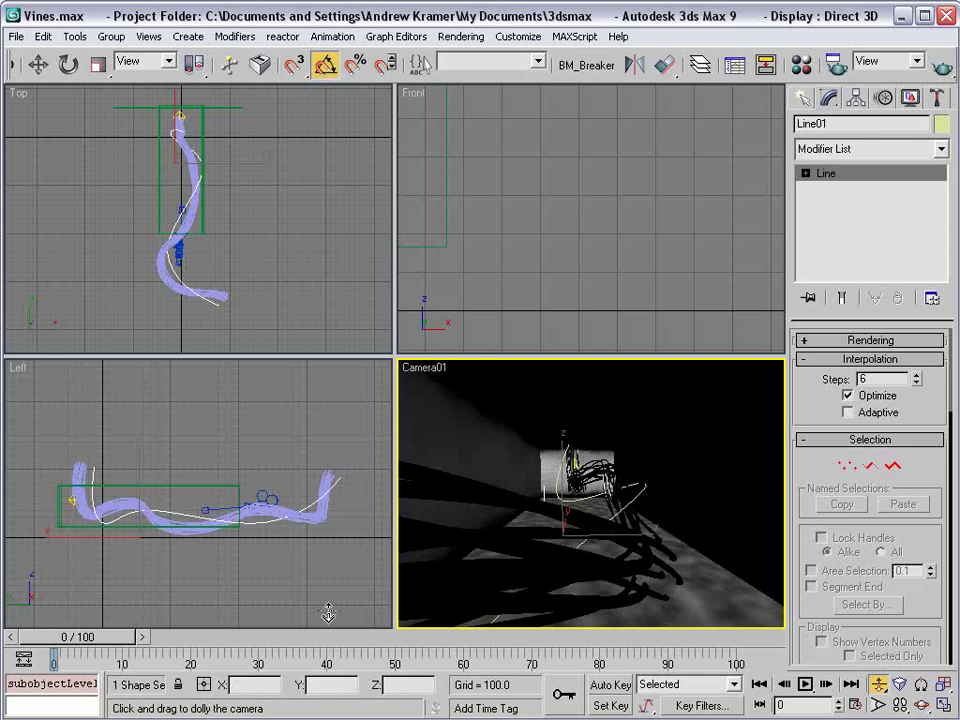
- Record an automatic camera key at frame 81 with the camera dollied forward into the corridor
{"action": "left_click", "coordinate": [608, 685]}
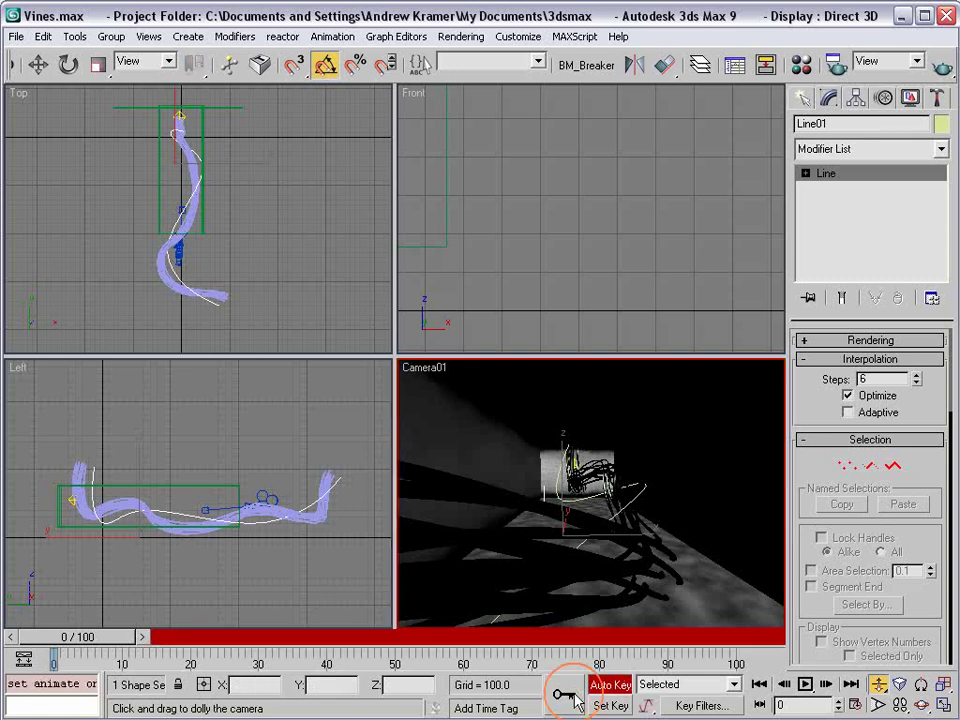
{"action": "left_click_drag", "start_coordinate": [97, 640], "coordinate": [609, 648]}
{"action": "left_click", "coordinate": [878, 685]}
{"action": "left_click_drag", "start_coordinate": [594, 540], "coordinate": [604, 483]}
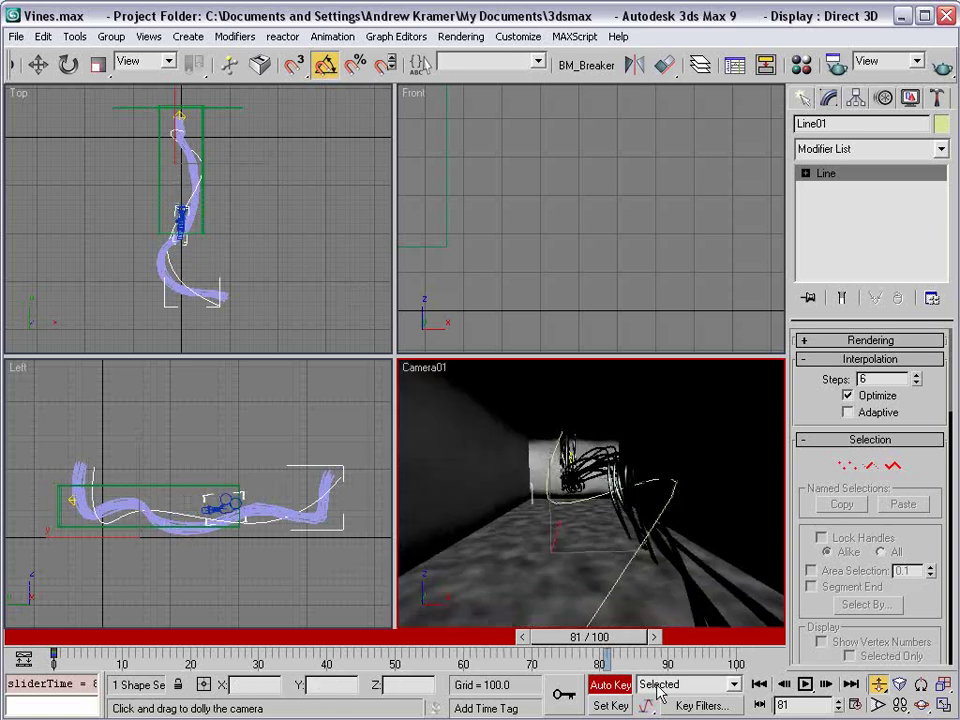
{"action": "left_click", "coordinate": [610, 685]}
- Move the Camera01 target along the corridor to its far end wall, to Y about 63
{"action": "right_click", "coordinate": [253, 137]}
{"action": "left_click", "coordinate": [268, 146]}
{"action": "scroll", "coordinate": [283, 216], "scroll_direction": "up", "scroll_amount": 3}
{"action": "mouse_move", "coordinate": [207, 170]}
{"action": "middle_mouse_down"}
{"action": "mouse_move", "coordinate": [216, 259]}
{"action": "mouse_move", "coordinate": [225, 169]}
{"action": "middle_mouse_up"}
{"action": "left_click", "coordinate": [210, 232]}
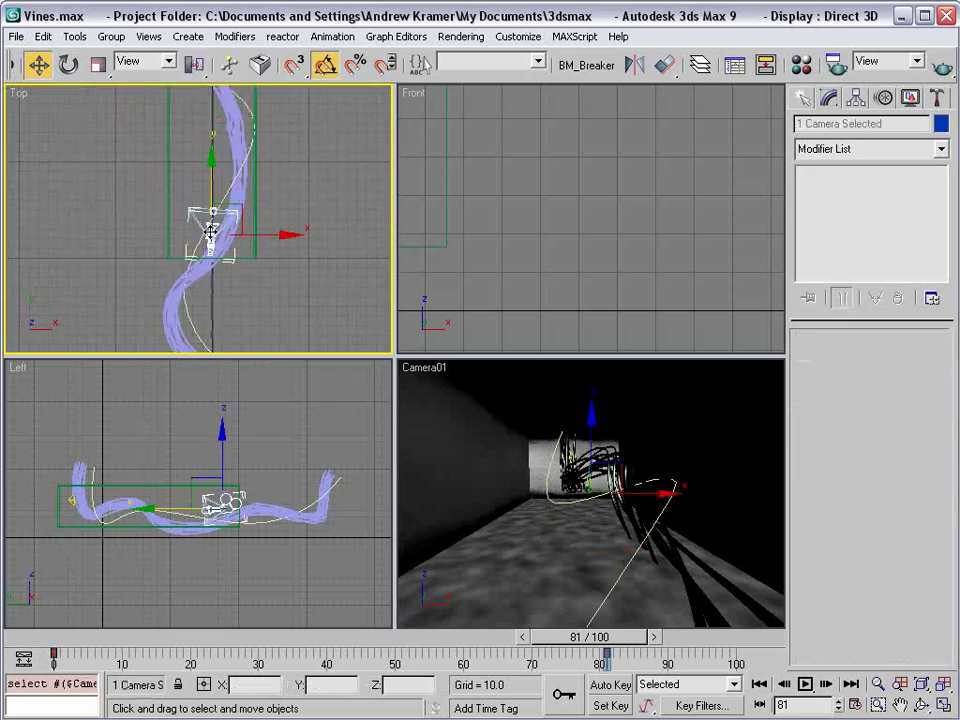
{"action": "left_click", "coordinate": [229, 209]}
{"action": "left_click", "coordinate": [213, 212]}
{"action": "scroll", "coordinate": [207, 214], "scroll_direction": "up", "scroll_amount": 4}
{"action": "middle_click_drag", "start_coordinate": [207, 214], "coordinate": [200, 274]}
{"action": "scroll", "coordinate": [200, 274], "scroll_direction": "down", "scroll_amount": 4}
{"action": "left_click_drag", "start_coordinate": [203, 233], "coordinate": [203, 127]}
{"action": "middle_click_drag", "start_coordinate": [233, 146], "coordinate": [248, 302]}
{"action": "left_click_drag", "start_coordinate": [218, 284], "coordinate": [206, 184]}
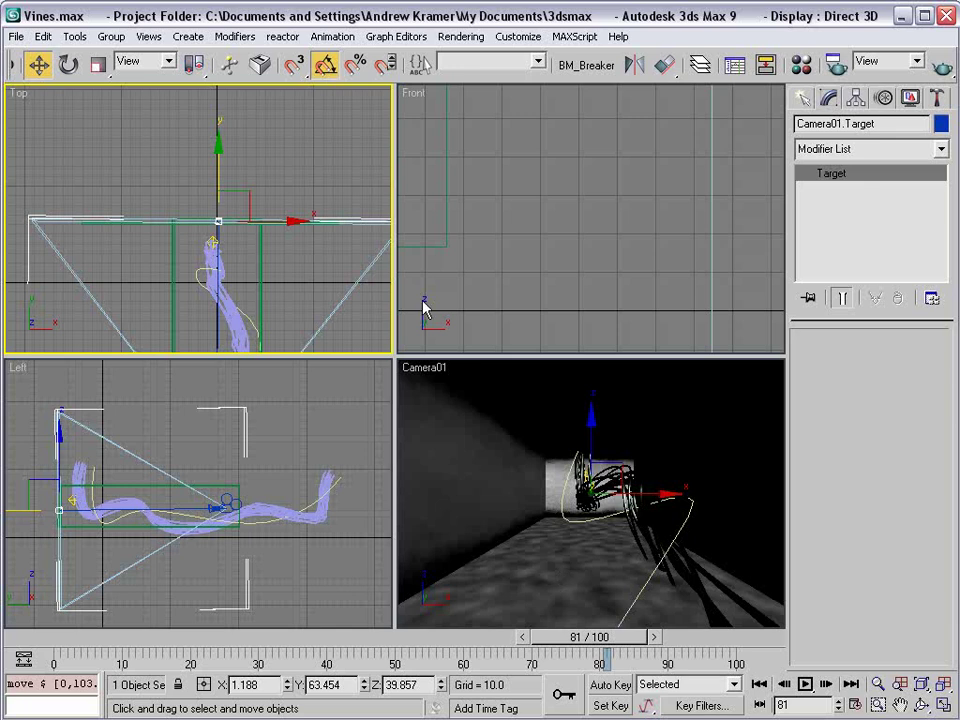
{"action": "scroll", "coordinate": [232, 177], "scroll_direction": "down", "scroll_amount": 3}
- Dolly the camera deeper into the corridor at frame 81 with automatic keying, then return to frame 0 and stop recording keys
{"action": "left_click", "coordinate": [188, 261]}
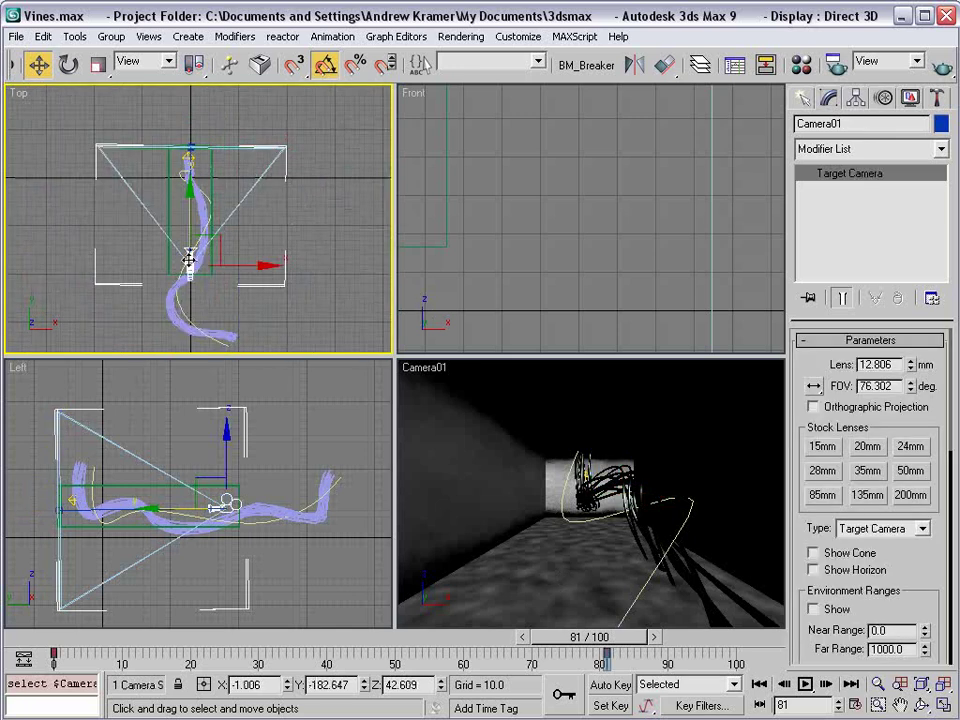
{"action": "left_click", "coordinate": [610, 685]}
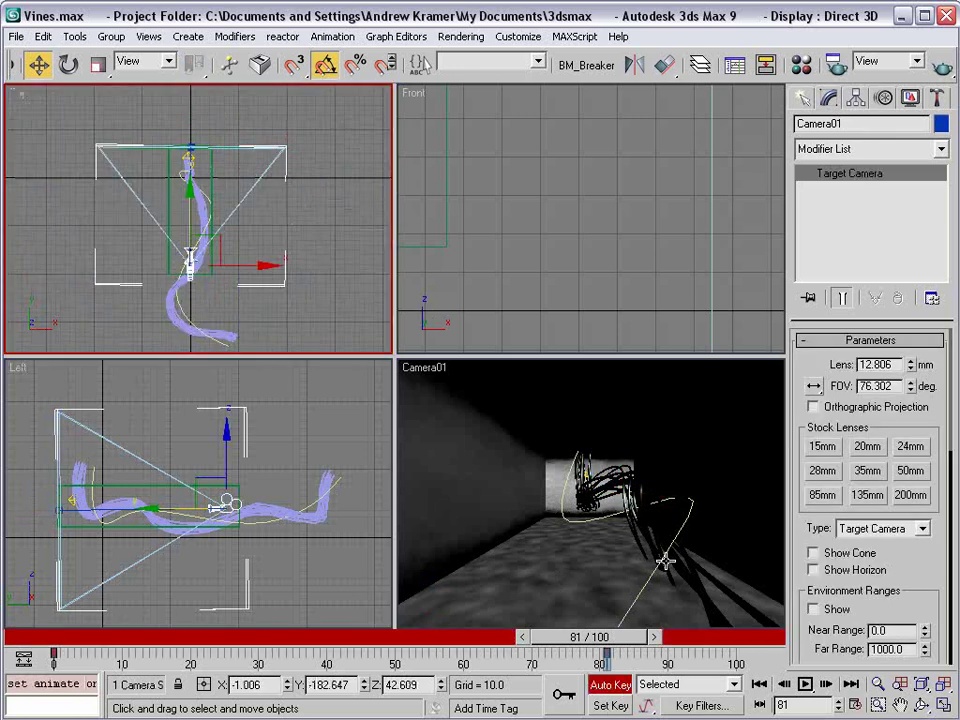
{"action": "right_click", "coordinate": [617, 541]}
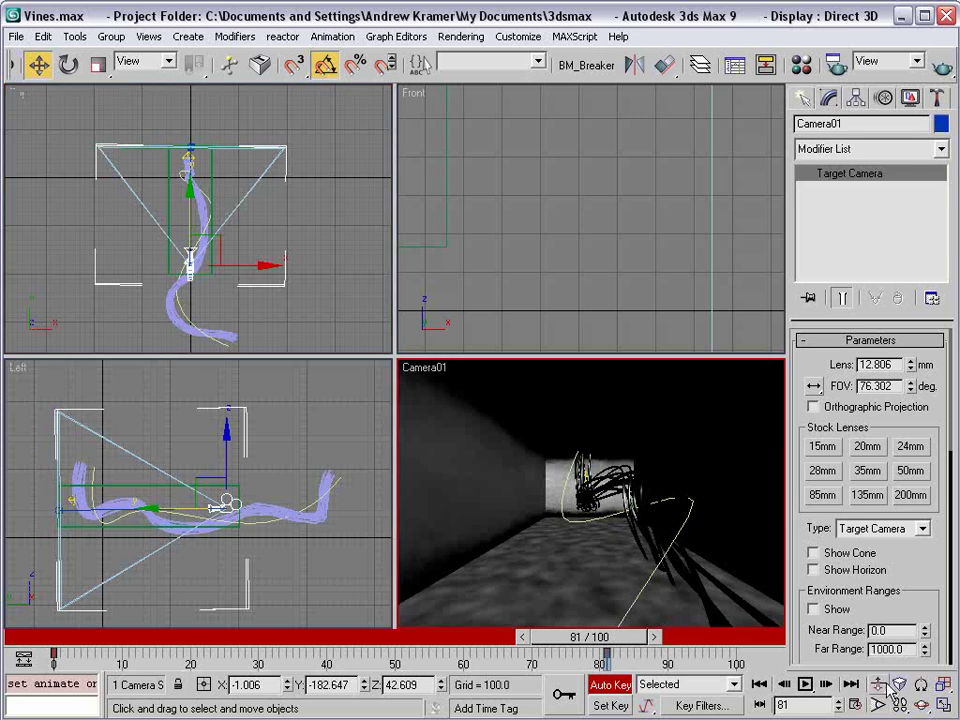
{"action": "left_click", "coordinate": [879, 684]}
{"action": "left_click_drag", "start_coordinate": [634, 538], "coordinate": [720, 531]}
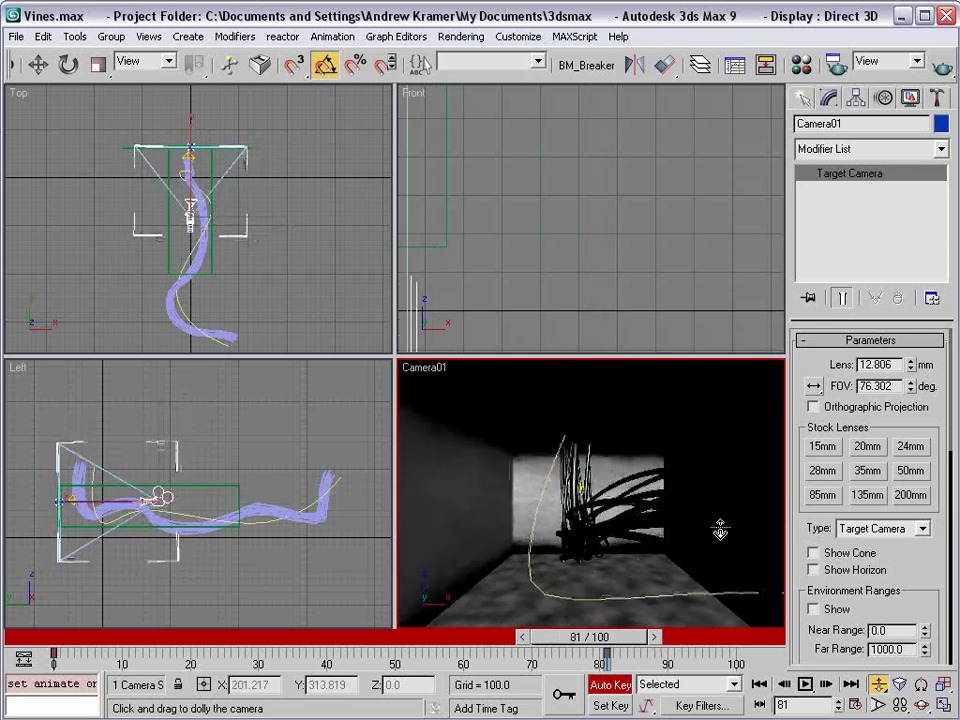
{"action": "left_click_drag", "start_coordinate": [628, 640], "coordinate": [605, 686]}
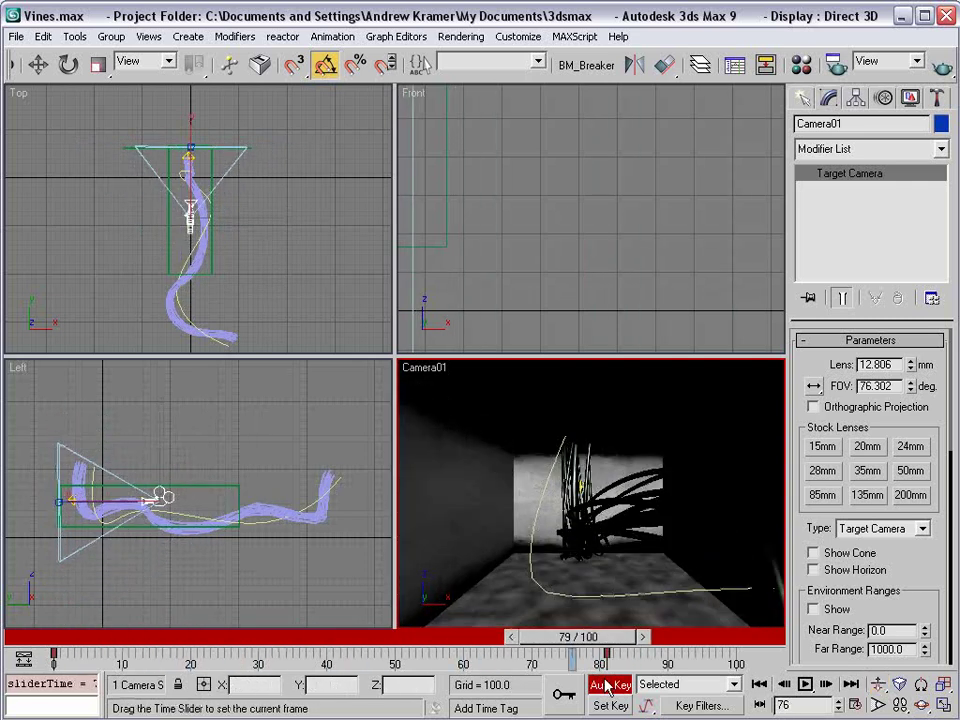
{"action": "key", "text": "Home"}
{"action": "left_click", "coordinate": [620, 688]}
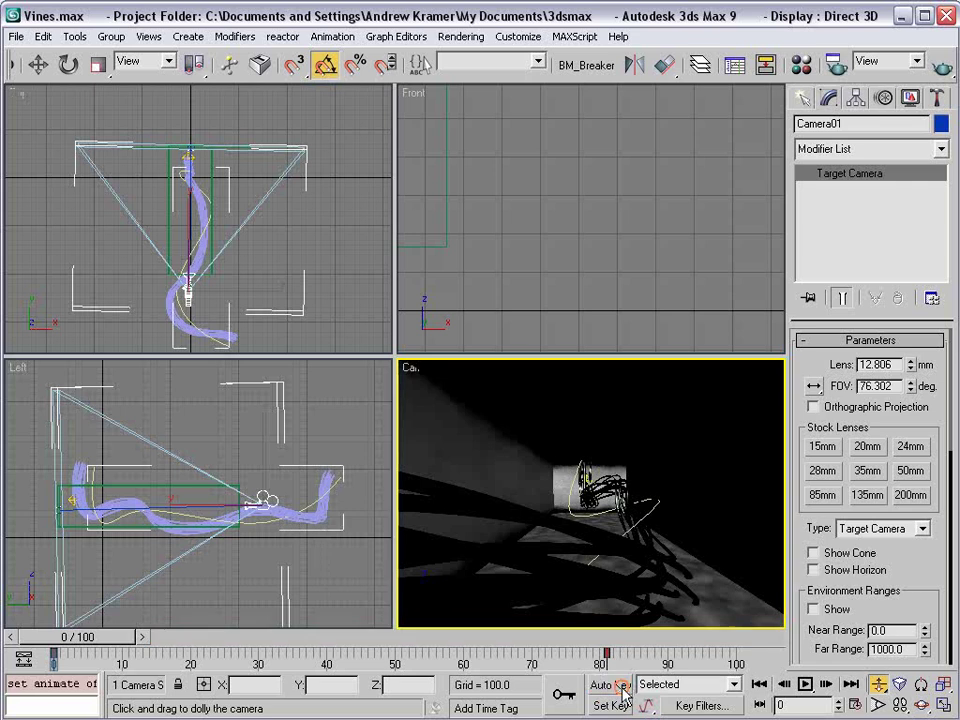
- Set the vines' Path Deform percent to -68 at frame 0 so they start behind the camera
{"action": "right_click", "coordinate": [529, 272]}
{"action": "left_click", "coordinate": [393, 246]}
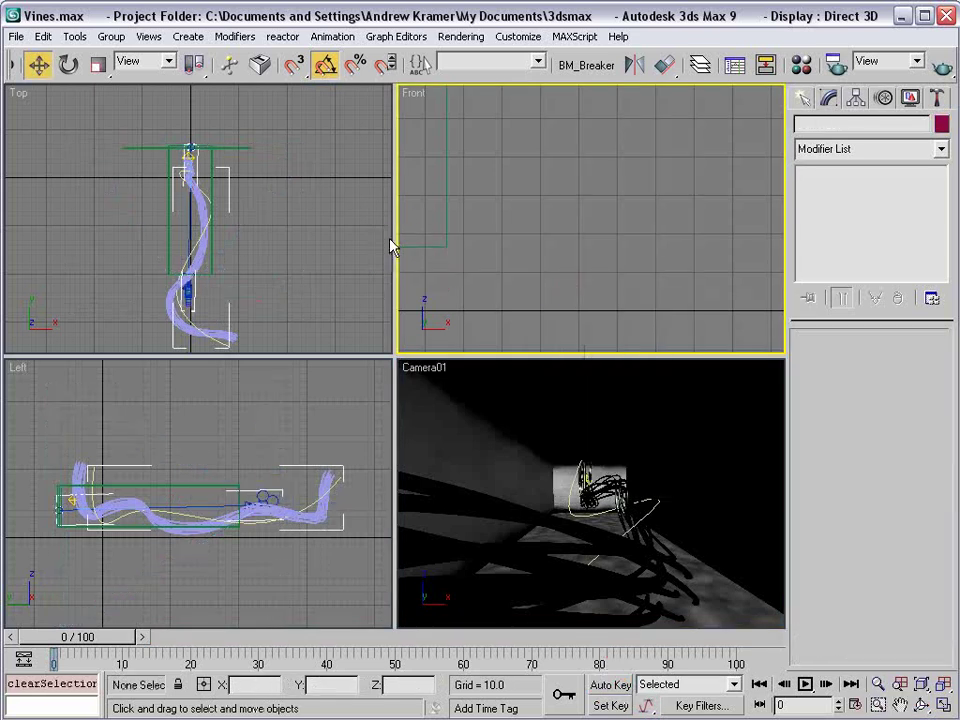
{"action": "left_click", "coordinate": [185, 322]}
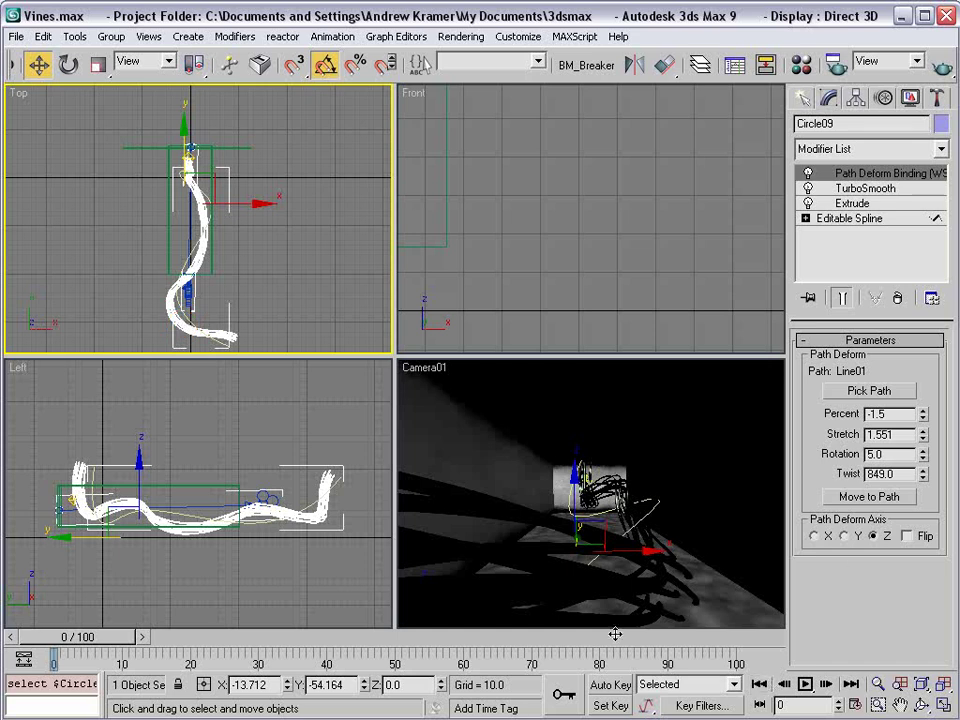
{"action": "left_click_drag", "start_coordinate": [925, 425], "coordinate": [907, 536]}
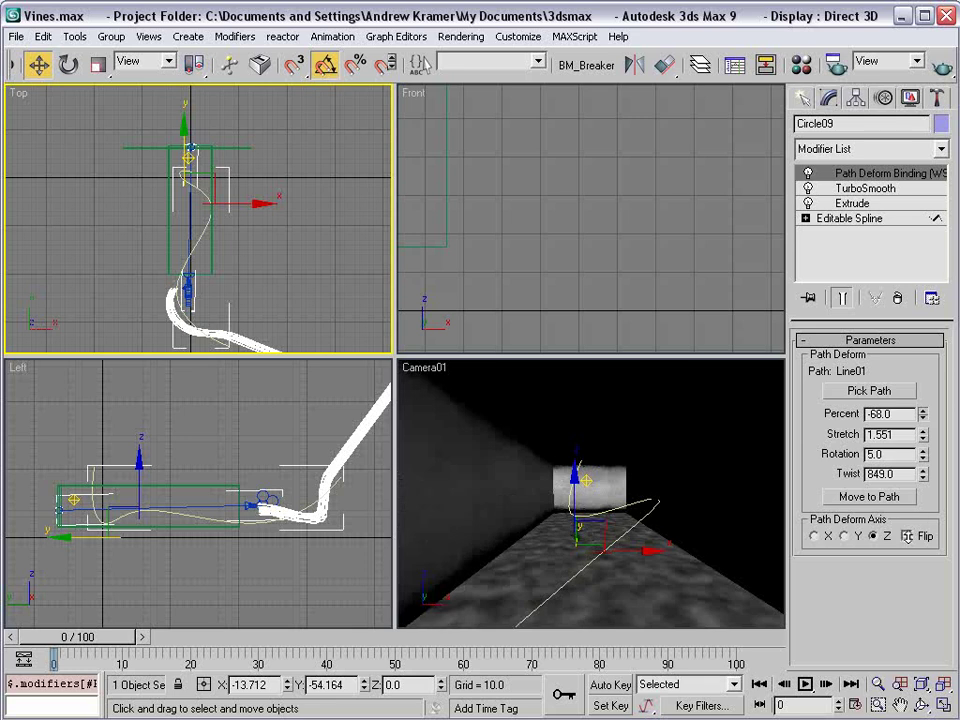
- Animate the vines' Path Deform percent with an automatic key at frame 65 so they grow along the path to its far end
{"action": "left_click", "coordinate": [610, 685]}
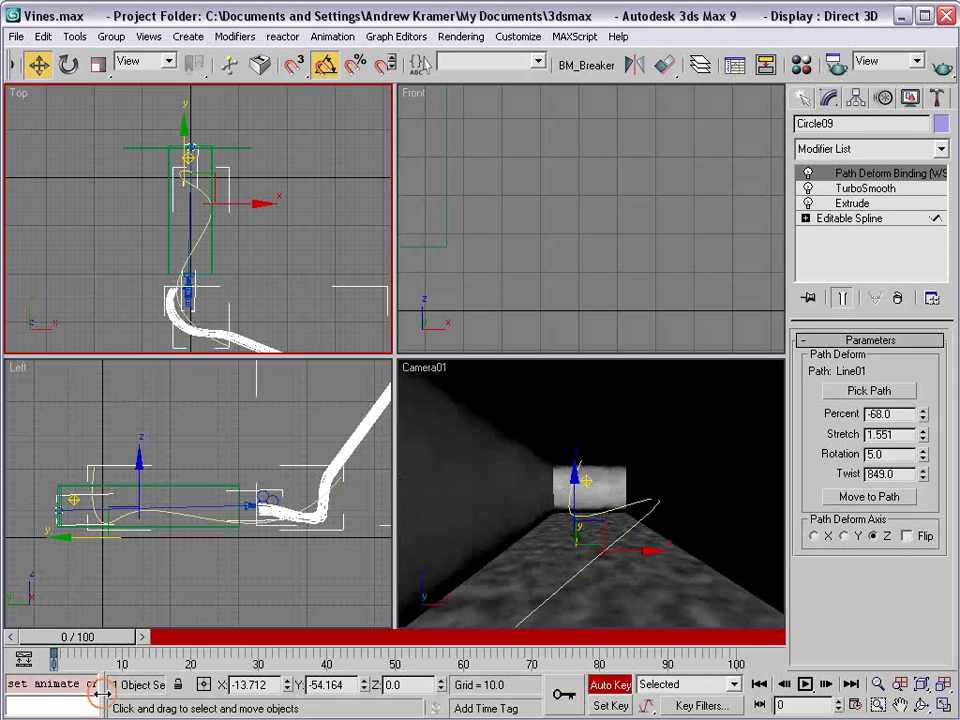
{"action": "left_click_drag", "start_coordinate": [130, 637], "coordinate": [519, 628]}
{"action": "key", "text": "w"}
{"action": "left_click_drag", "start_coordinate": [928, 418], "coordinate": [922, 280]}
{"action": "left_click_drag", "start_coordinate": [490, 636], "coordinate": [519, 621]}
{"action": "key", "text": "w"}
{"action": "left_click", "coordinate": [622, 688]}
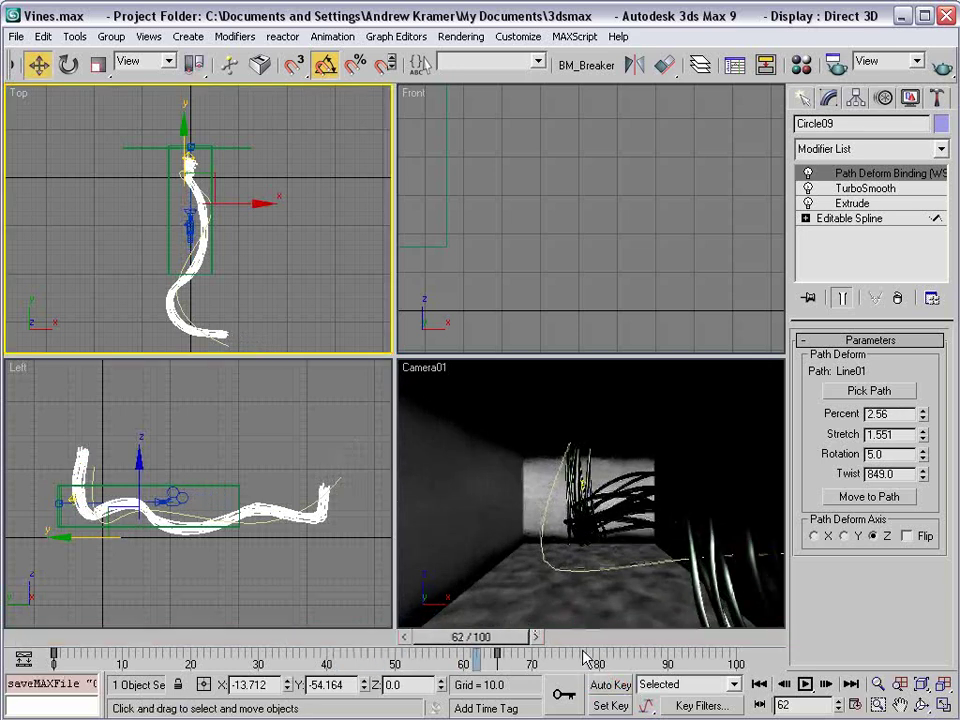
- Go to frame 10 and place a standard omni light in the corridor's centre in the Top view
{"action": "left_click_drag", "start_coordinate": [495, 645], "coordinate": [162, 637]}
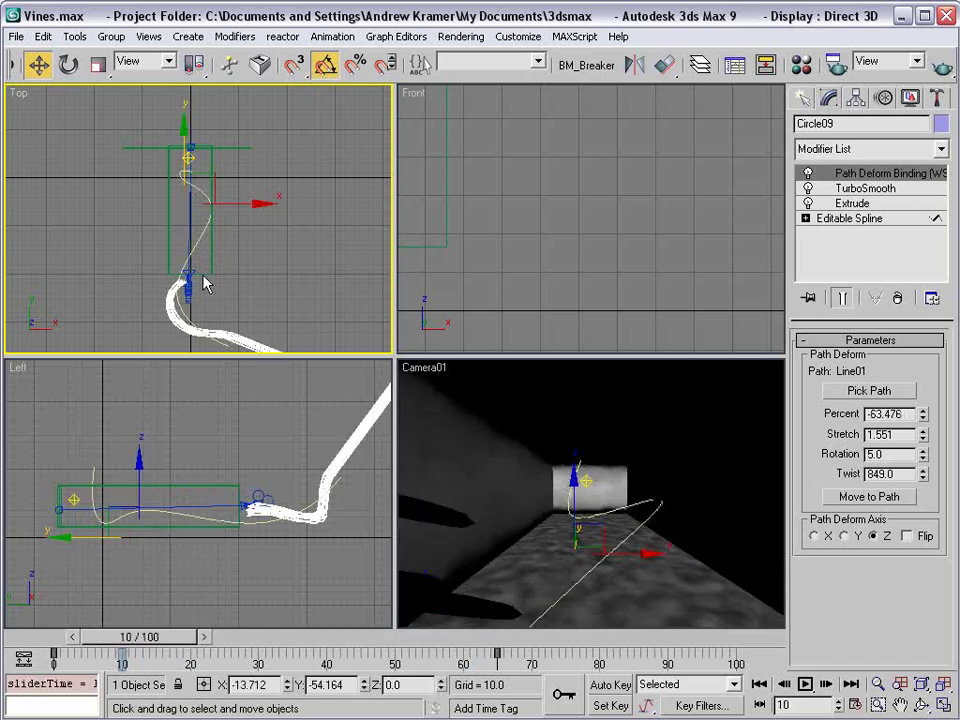
{"action": "middle_click_drag", "start_coordinate": [203, 283], "coordinate": [178, 263]}
{"action": "left_click", "coordinate": [805, 100]}
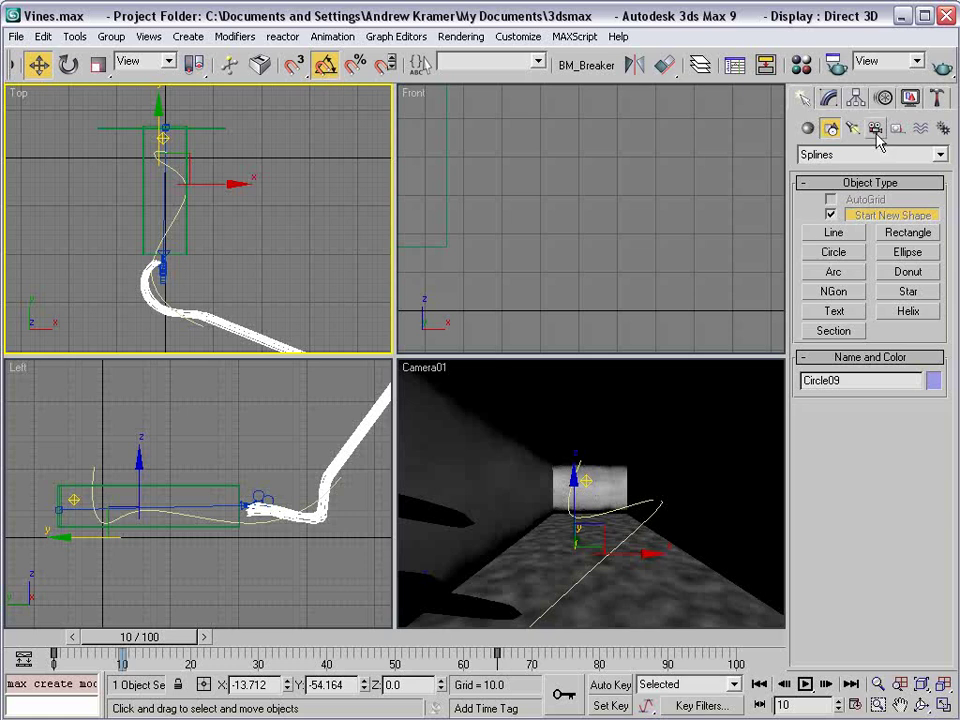
{"action": "left_click", "coordinate": [852, 128]}
{"action": "left_click", "coordinate": [834, 259]}
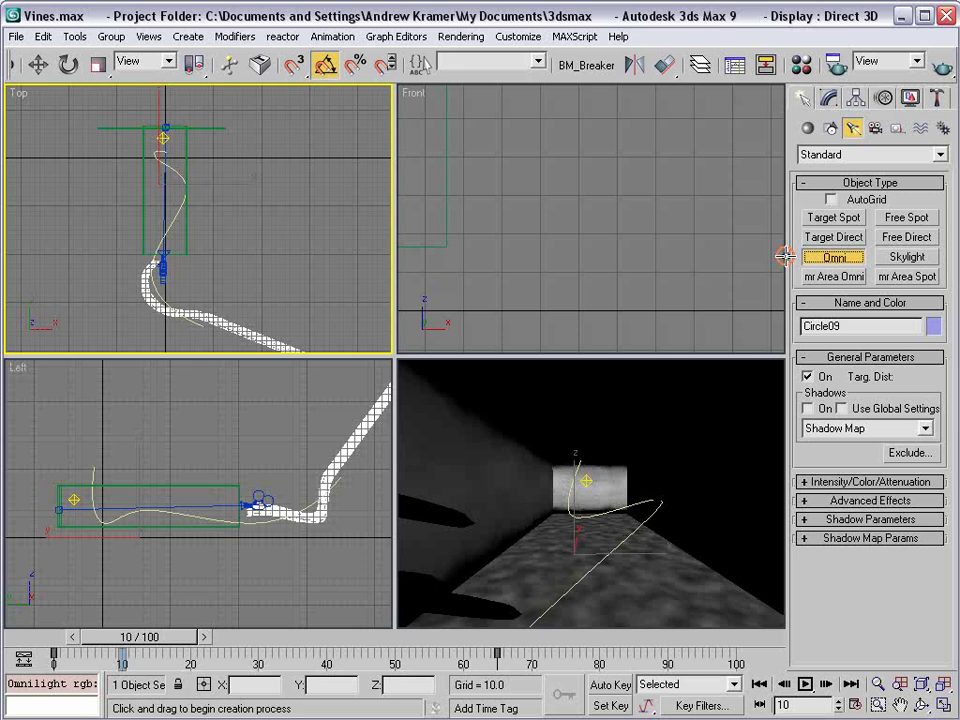
{"action": "left_click", "coordinate": [836, 261]}
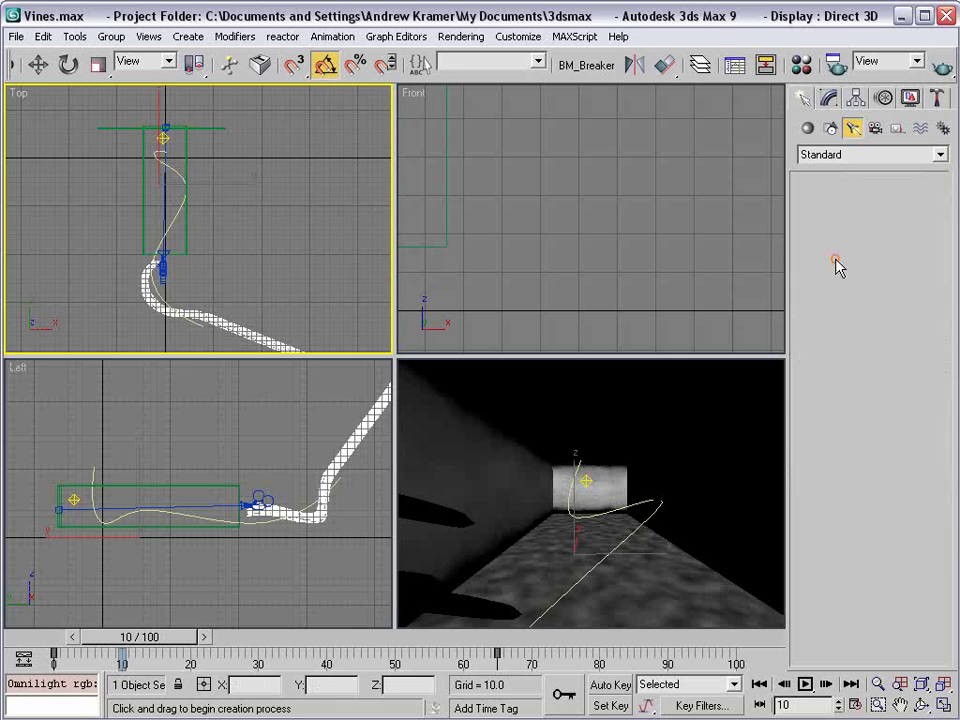
{"action": "left_click", "coordinate": [165, 205]}
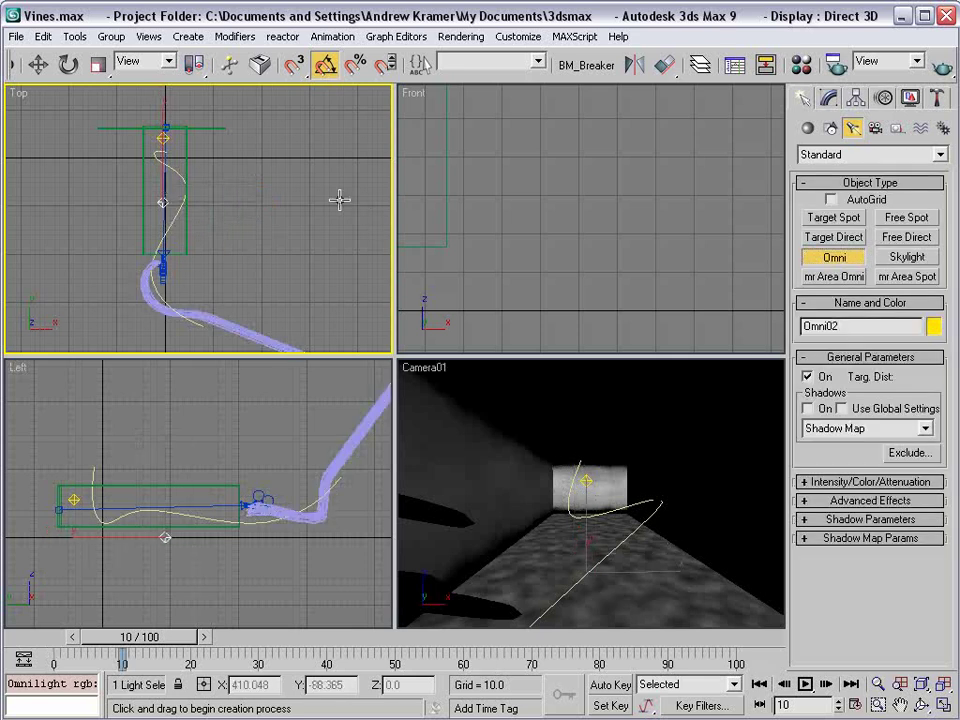
- Change the new omni light's color to a dull yellow with red 209, green 210 and blue 86
{"action": "left_click", "coordinate": [829, 97]}
{"action": "scroll", "coordinate": [905, 530], "scroll_direction": "up", "scroll_amount": 3}
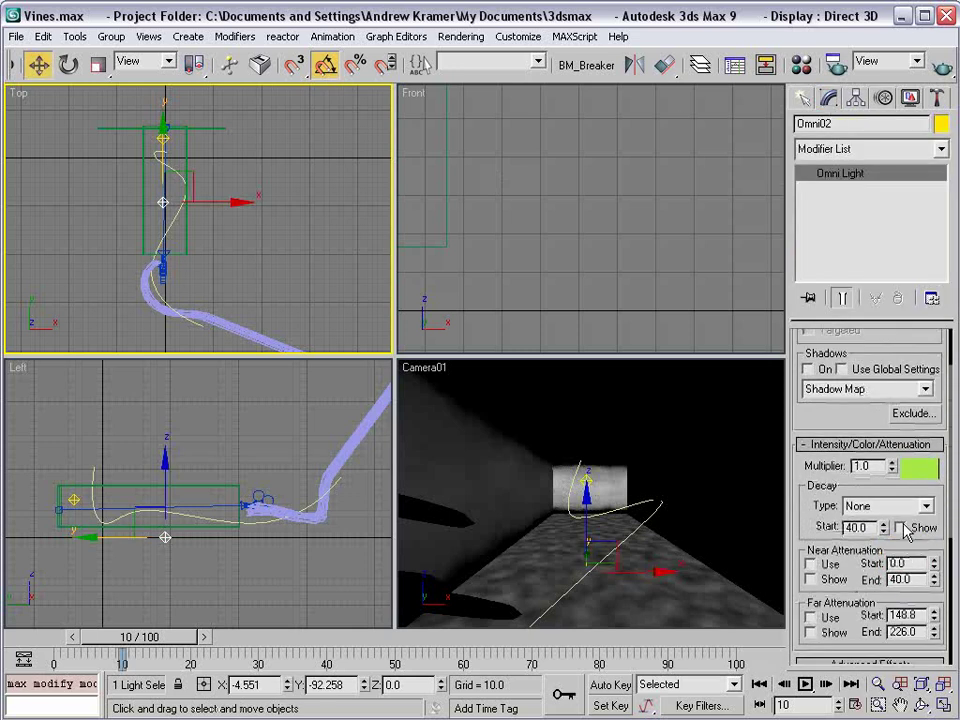
{"action": "left_click", "coordinate": [919, 467]}
{"action": "left_click", "coordinate": [692, 126]}
{"action": "left_click_drag", "start_coordinate": [692, 126], "coordinate": [700, 145]}
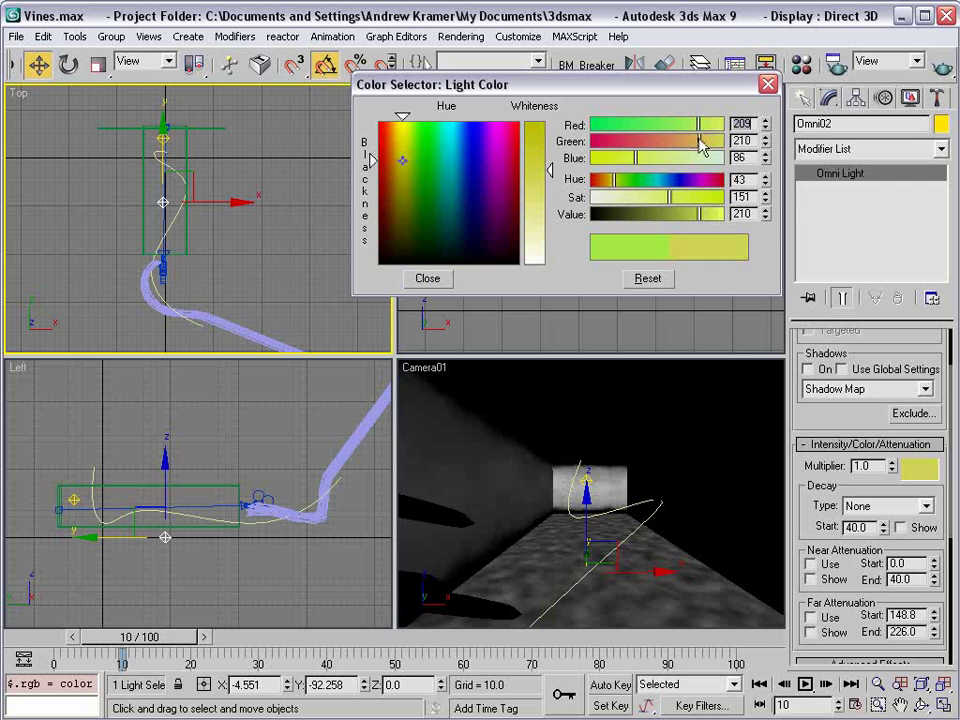
{"action": "left_click", "coordinate": [428, 278]}
- Enable far attenuation on the omni light, starting at about 51 and ending at about 88
{"action": "left_click_drag", "start_coordinate": [820, 497], "coordinate": [820, 455]}
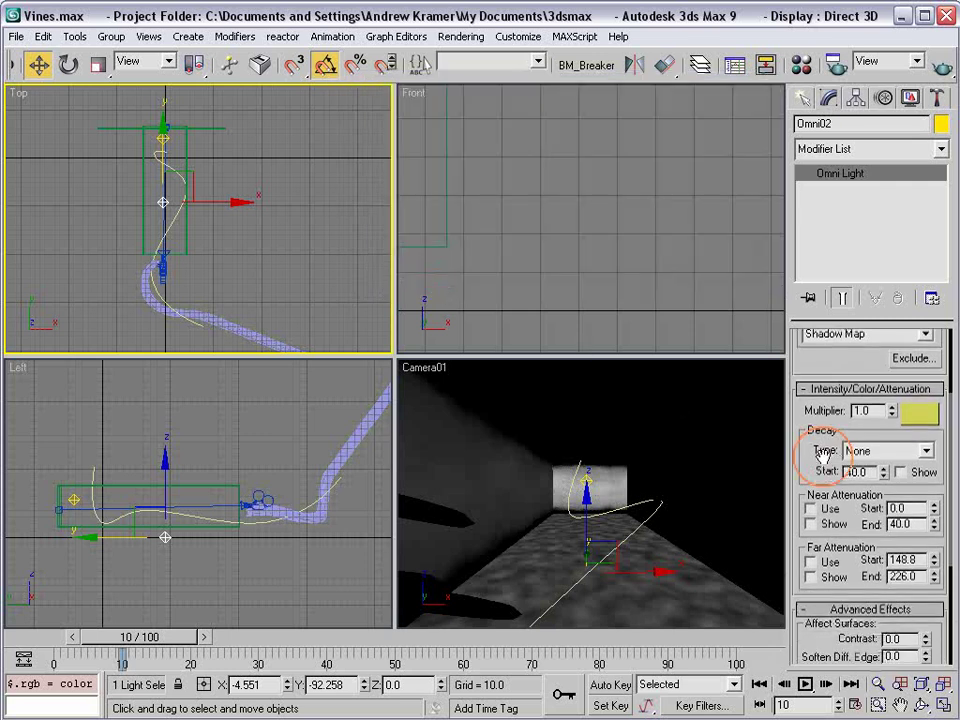
{"action": "left_click", "coordinate": [811, 562]}
{"action": "left_click_drag", "start_coordinate": [841, 530], "coordinate": [841, 514]}
{"action": "mouse_move", "coordinate": [933, 543]}
{"action": "left_mouse_down"}
{"action": "mouse_move", "coordinate": [942, 600]}
{"action": "mouse_move", "coordinate": [933, 580]}
{"action": "mouse_move", "coordinate": [933, 615]}
{"action": "mouse_move", "coordinate": [934, 540]}
{"action": "mouse_move", "coordinate": [936, 557]}
{"action": "left_mouse_up"}
{"action": "left_click_drag", "start_coordinate": [933, 561], "coordinate": [936, 593]}
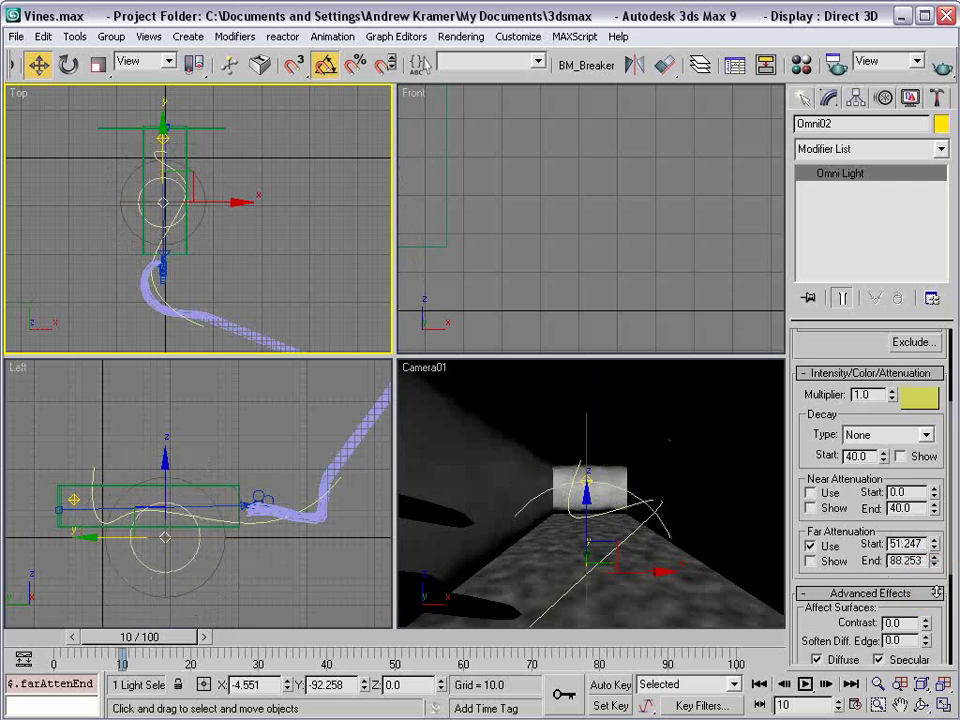
- Move the omni light along the corridor toward the camera to Y about -151 and test-render the camera view
{"action": "scroll", "coordinate": [170, 225], "scroll_direction": "up", "scroll_amount": 4}
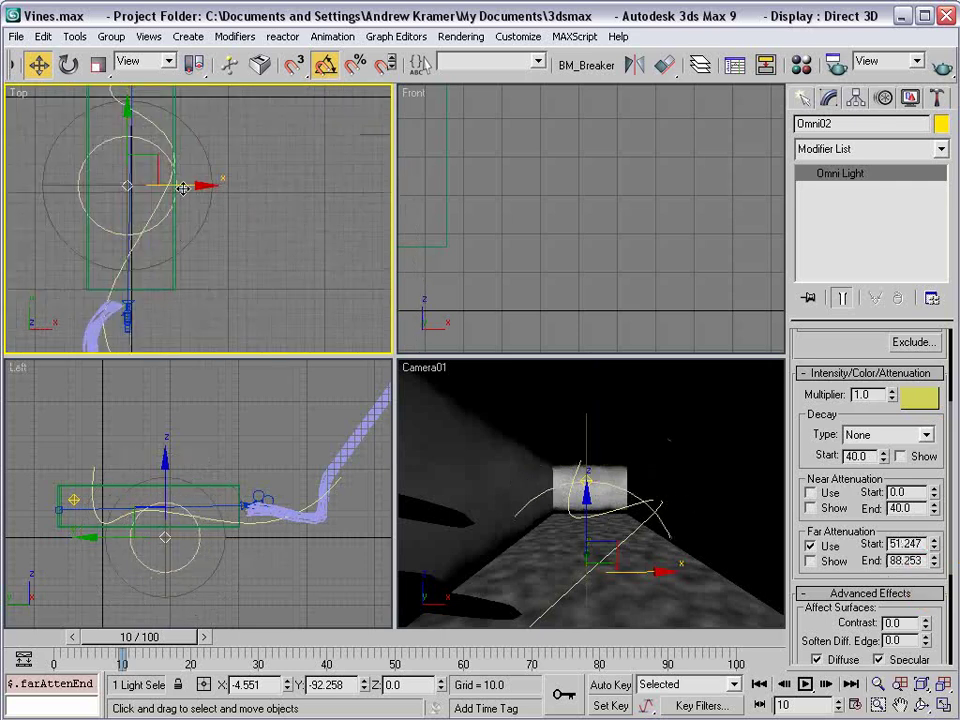
{"action": "left_click_drag", "start_coordinate": [100, 106], "coordinate": [105, 162]}
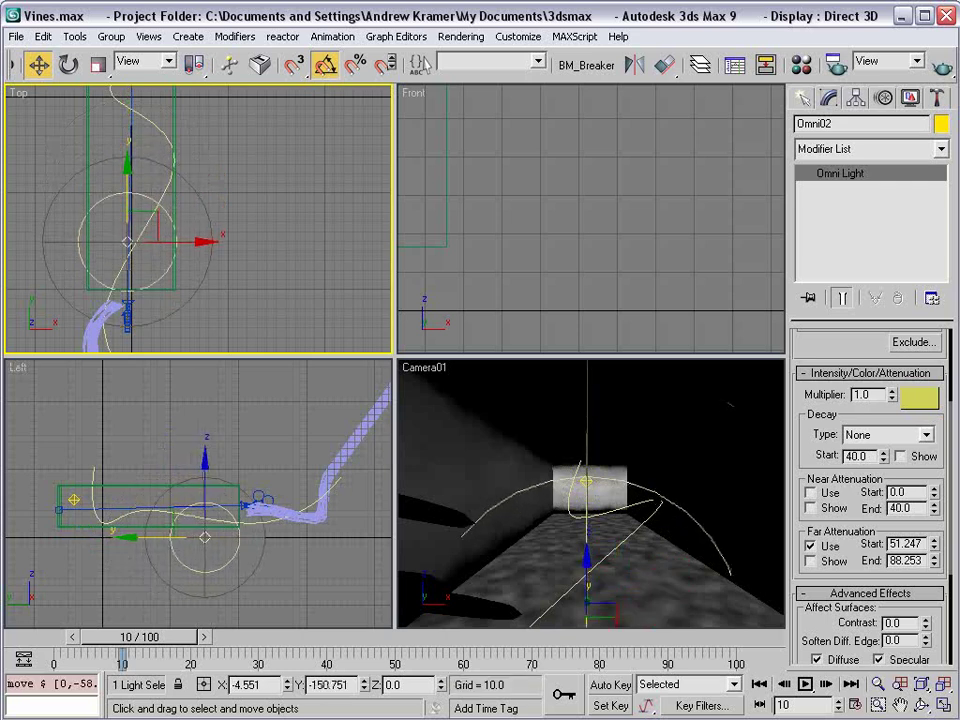
{"action": "right_click", "coordinate": [647, 437]}
{"action": "key", "text": "shift+q"}
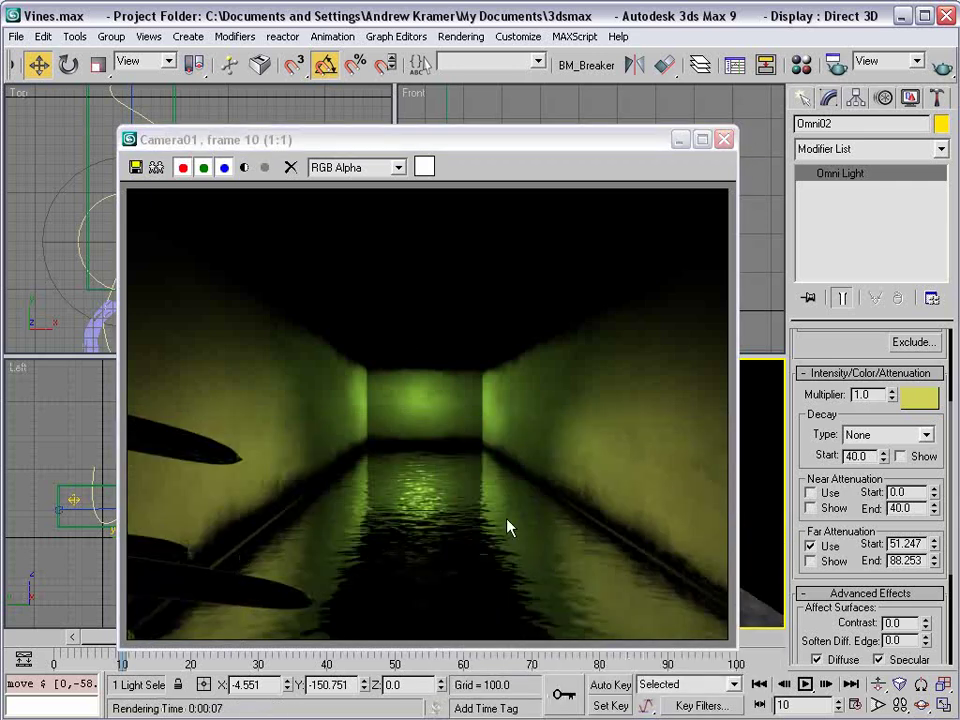
{"action": "left_click", "coordinate": [724, 139]}
- Raise the corridor's floor box slightly to Z about 18.3
{"action": "right_click", "coordinate": [739, 195]}
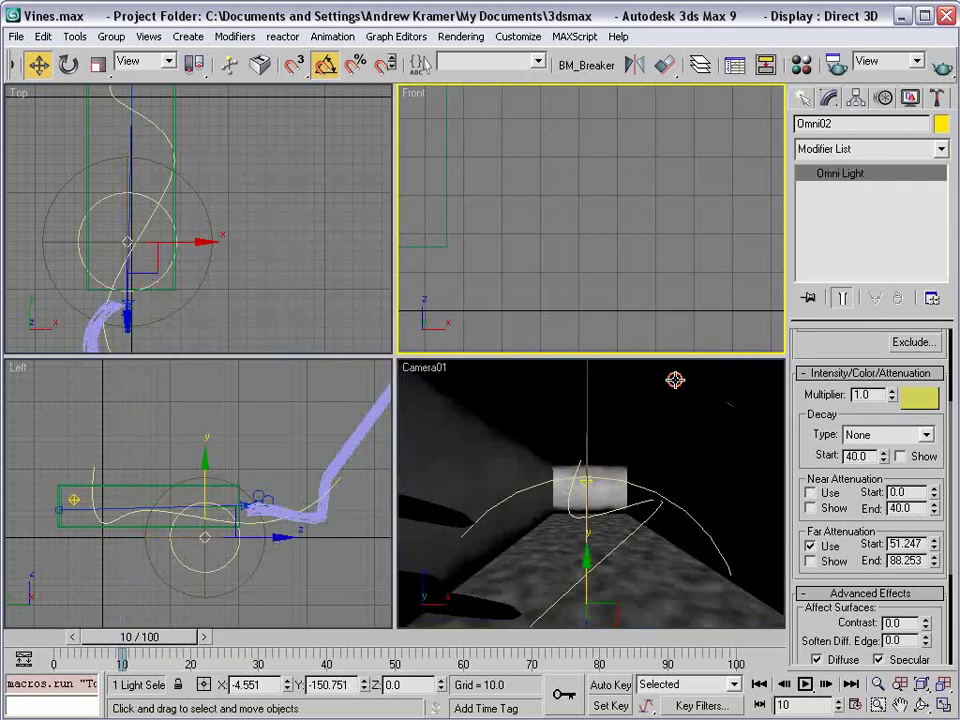
{"action": "left_click", "coordinate": [643, 583]}
{"action": "left_click_drag", "start_coordinate": [591, 482], "coordinate": [596, 471]}
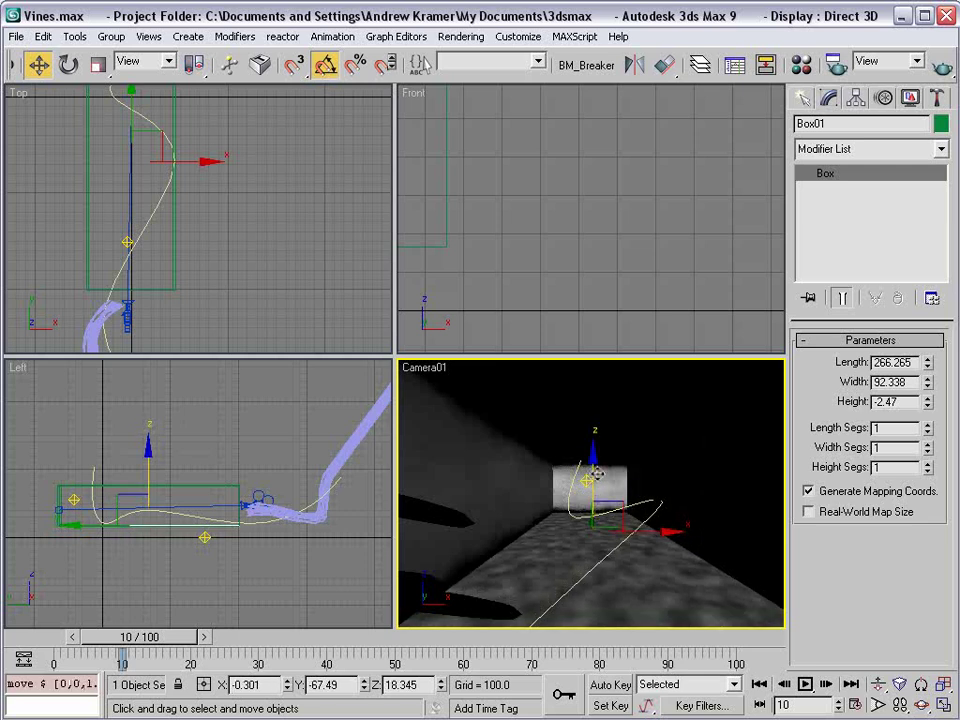
- Set the reflection amount of the 02 - Default material to 80 and re-render the camera view
{"action": "key", "text": "m"}
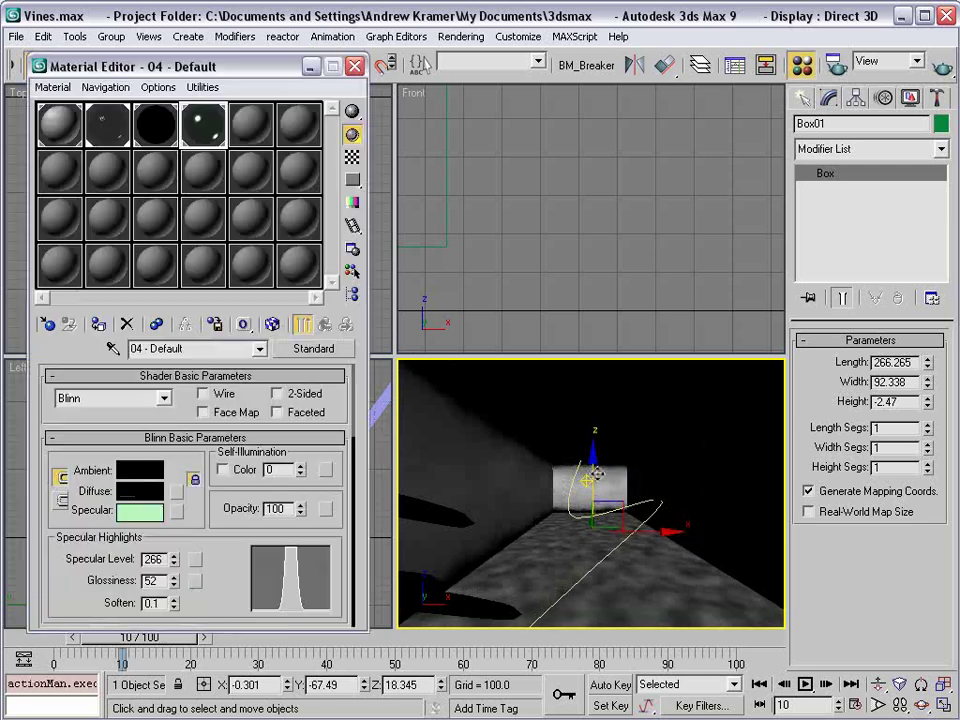
{"action": "left_click", "coordinate": [100, 125]}
{"action": "type", "text": "80"}
{"action": "key", "text": "Return"}
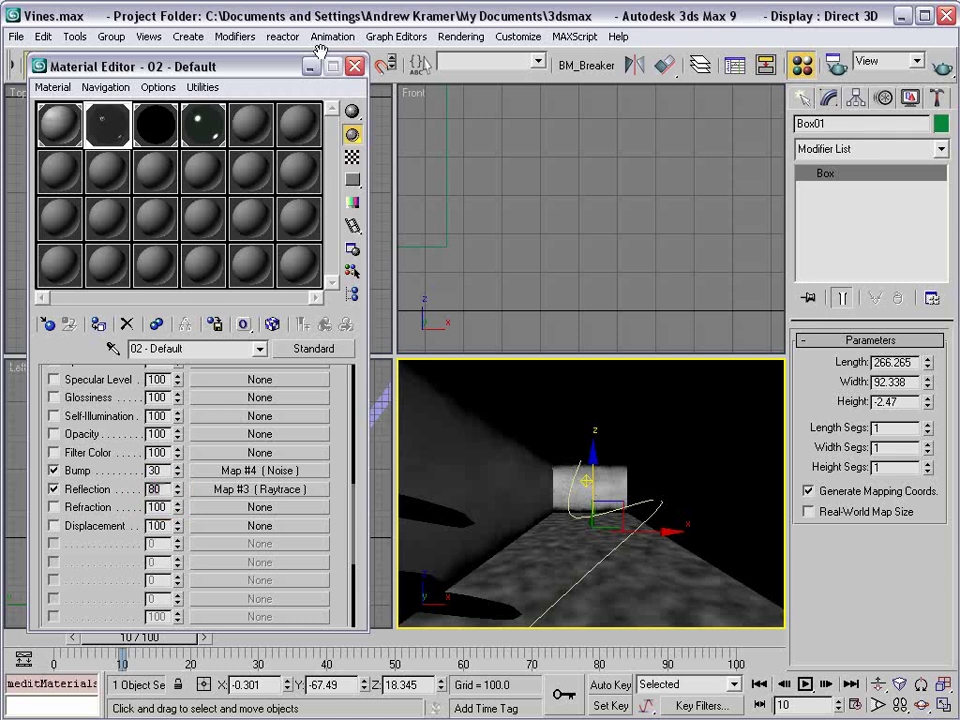
{"action": "left_click", "coordinate": [354, 66]}
{"action": "left_click", "coordinate": [945, 68]}
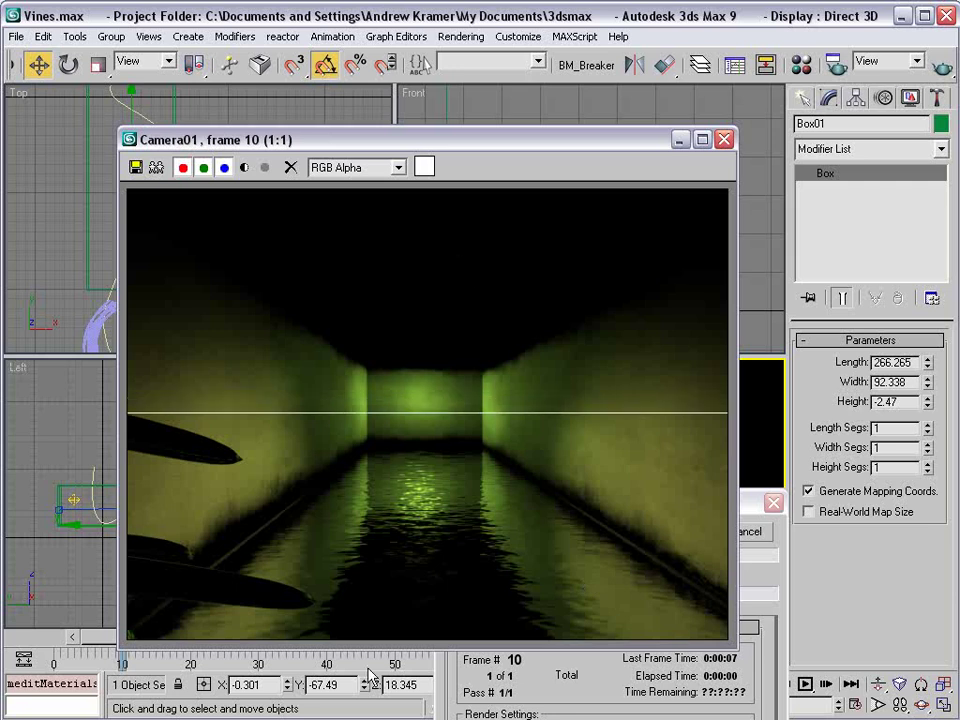
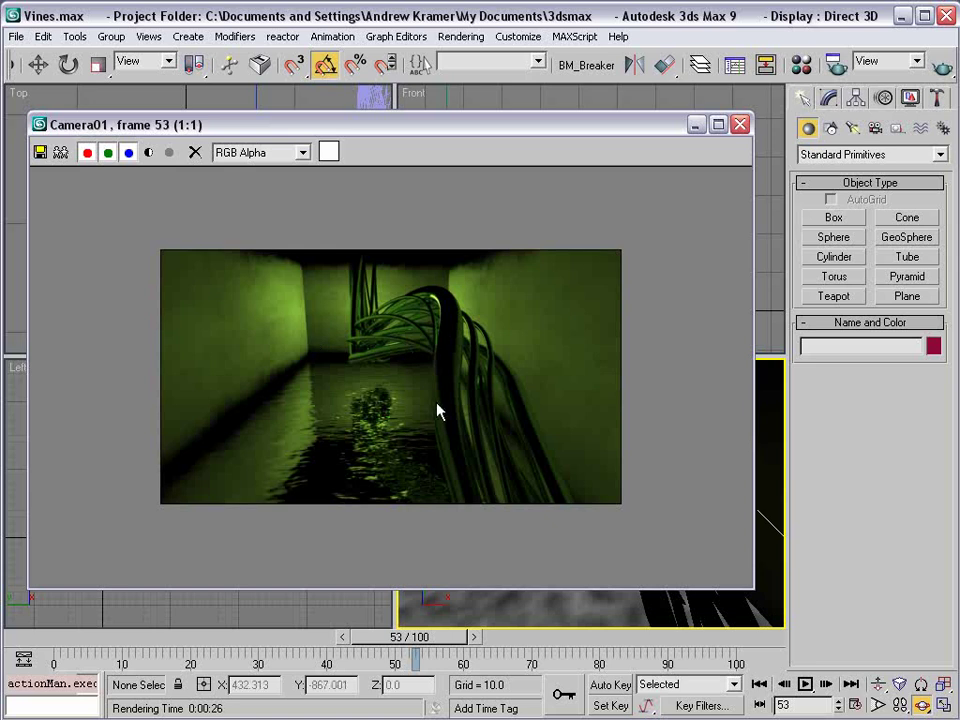
- Add a Z Depth render element to the scene's render settings
{"action": "left_click", "coordinate": [837, 65]}
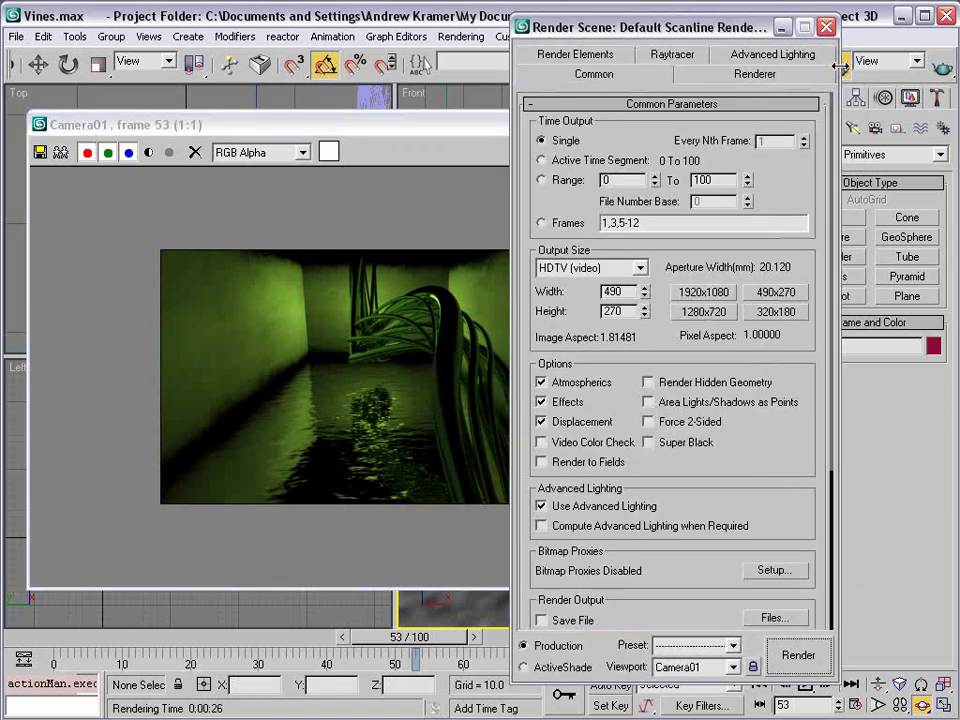
{"action": "mouse_move", "coordinate": [643, 42]}
{"action": "left_mouse_down"}
{"action": "mouse_move", "coordinate": [618, 40]}
{"action": "mouse_move", "coordinate": [628, 39]}
{"action": "left_mouse_up"}
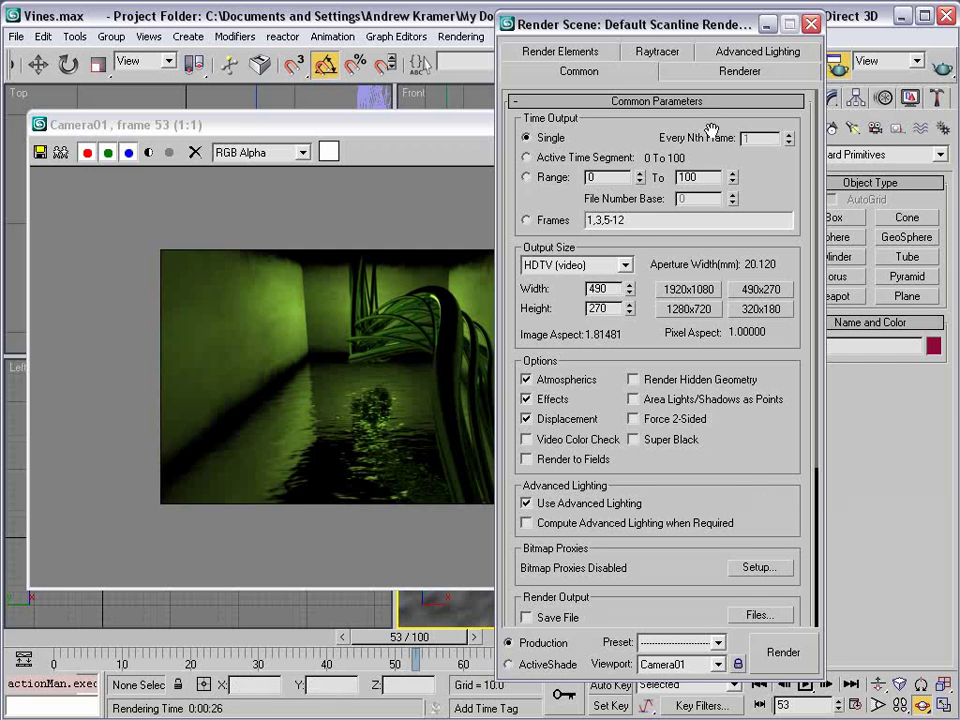
{"action": "left_click", "coordinate": [574, 55]}
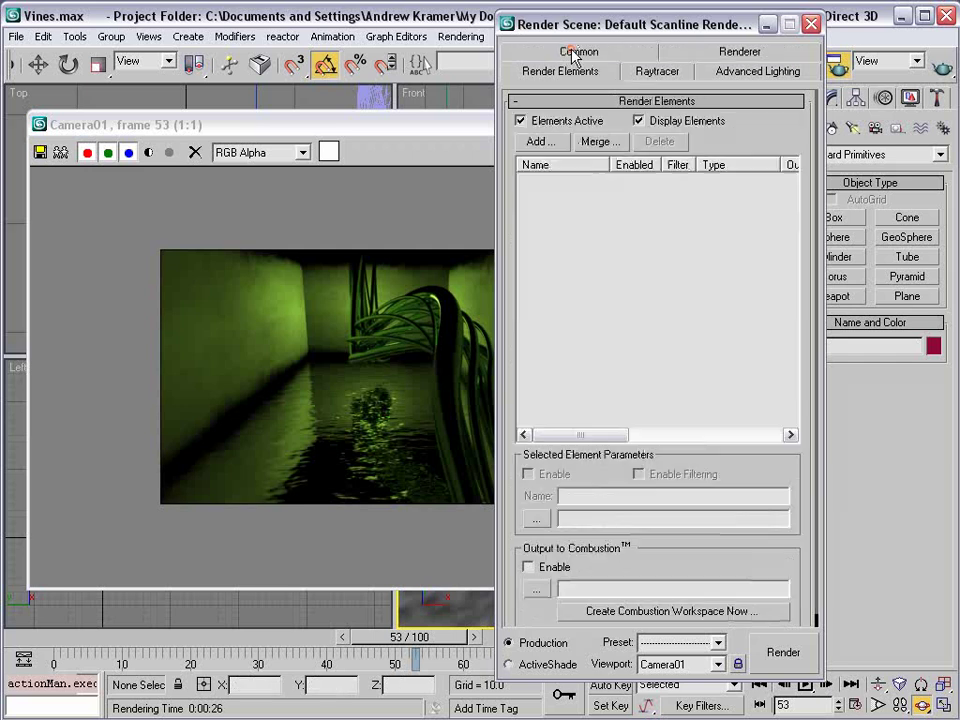
{"action": "left_click", "coordinate": [540, 141]}
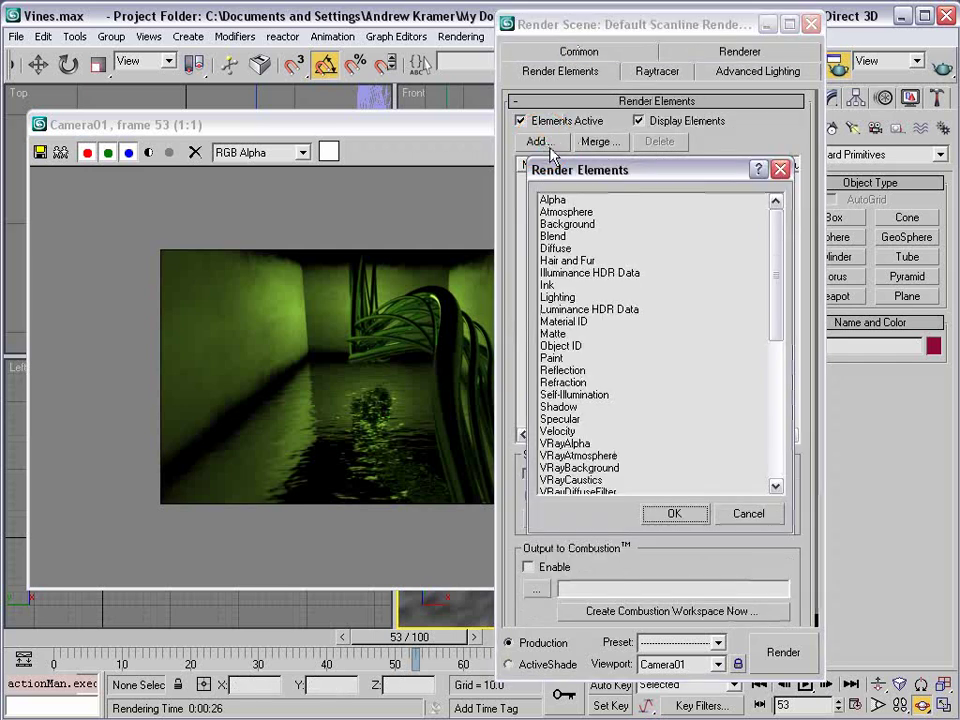
{"action": "left_click_drag", "start_coordinate": [776, 251], "coordinate": [786, 420]}
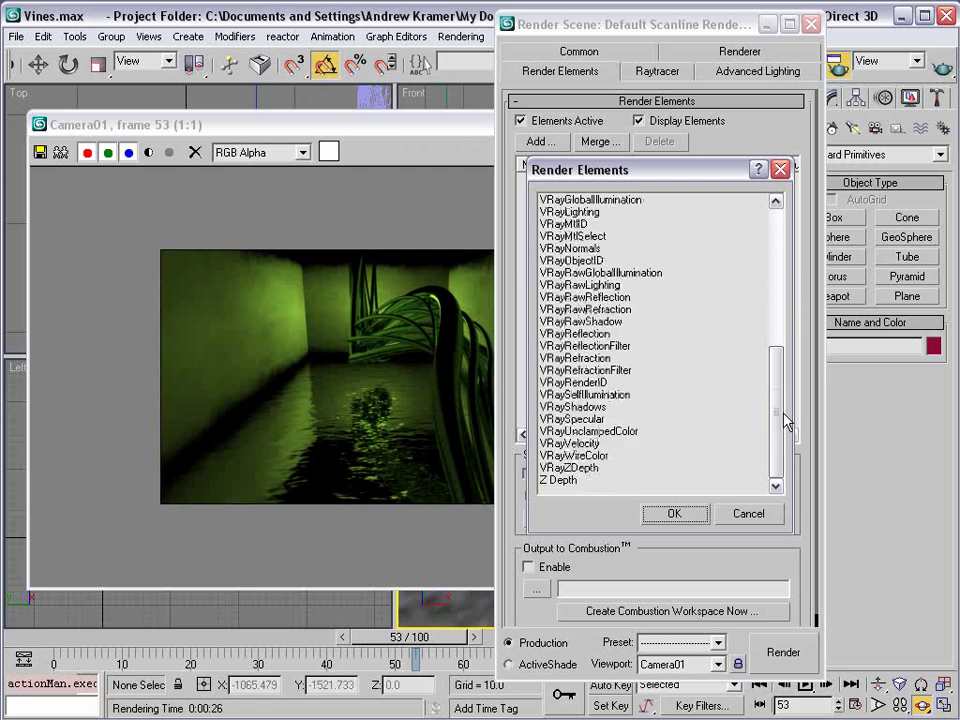
{"action": "left_click", "coordinate": [566, 482]}
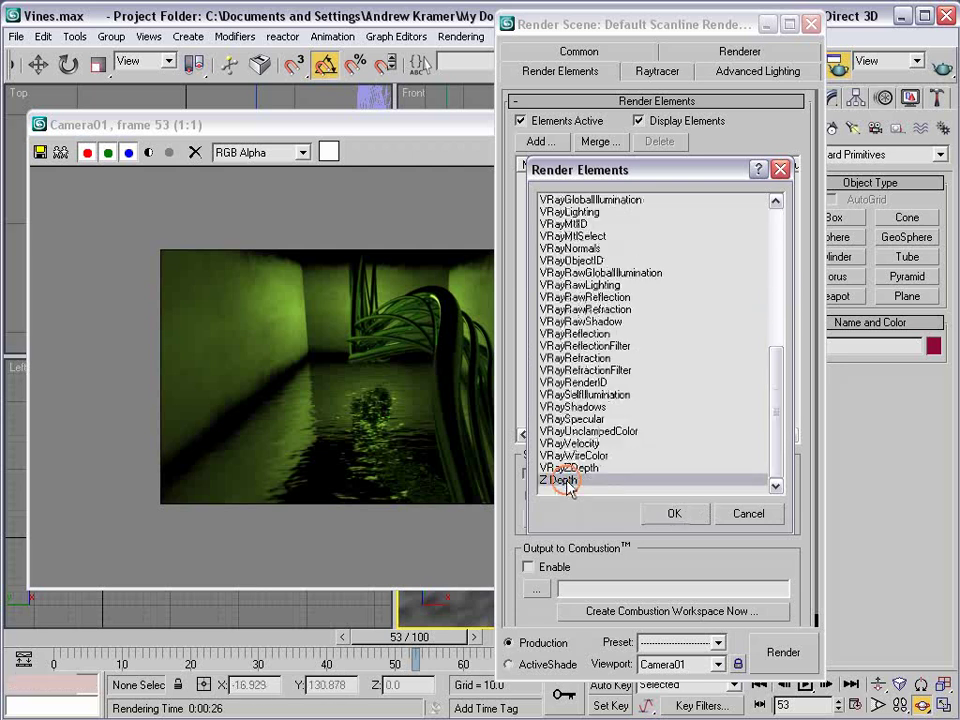
{"action": "left_click", "coordinate": [673, 517]}
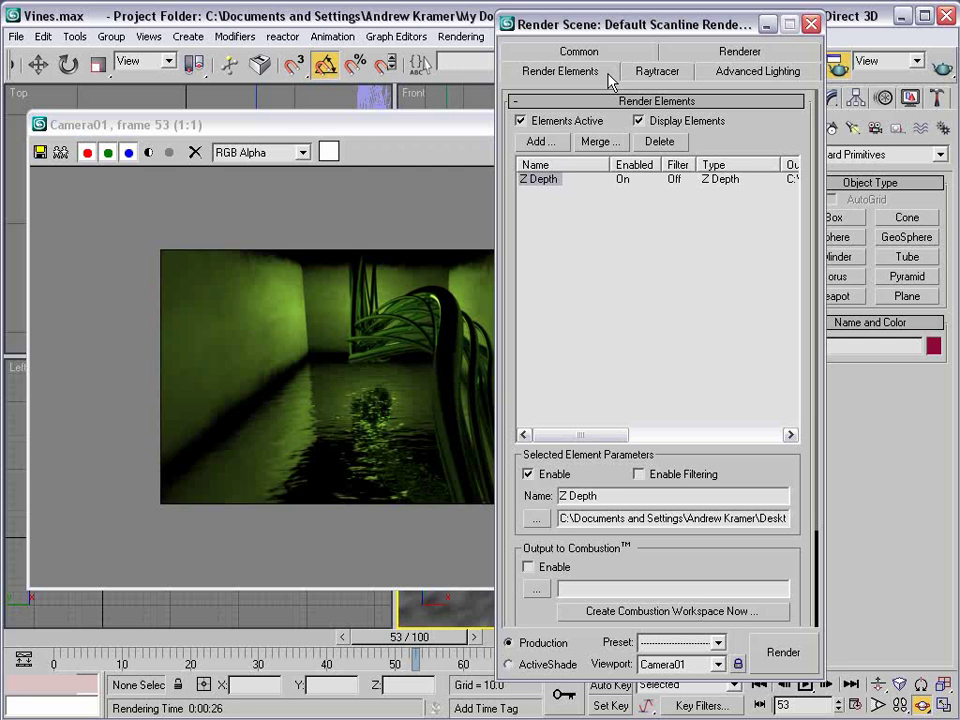
- Render frame 53 with the Z Depth element and move the depth image clear of the render settings
{"action": "left_click_drag", "start_coordinate": [744, 462], "coordinate": [731, 268]}
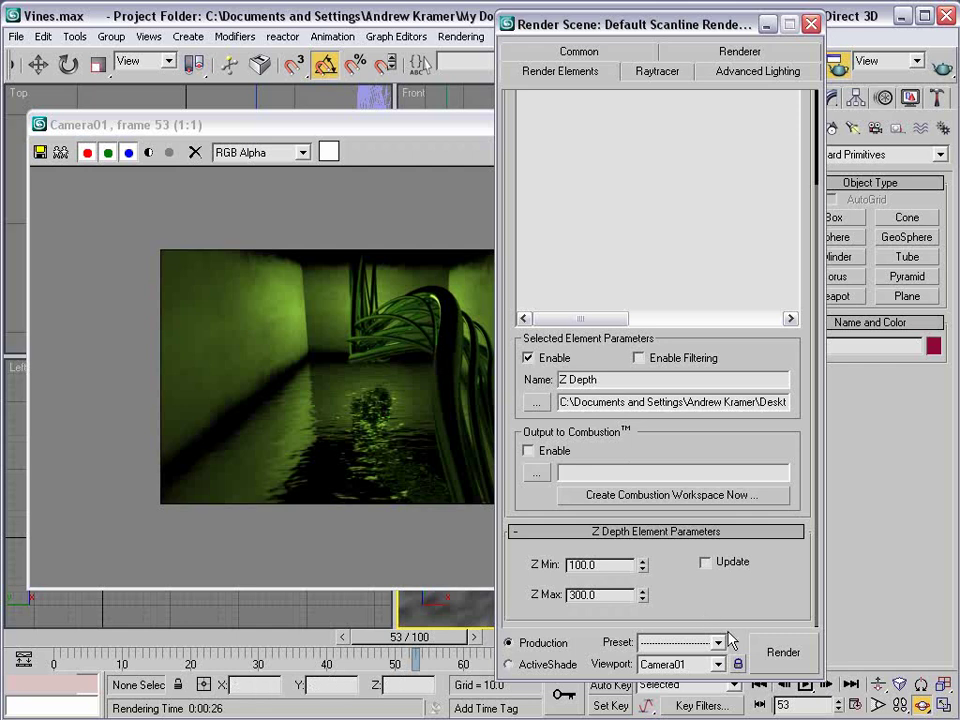
{"action": "left_click", "coordinate": [783, 653]}
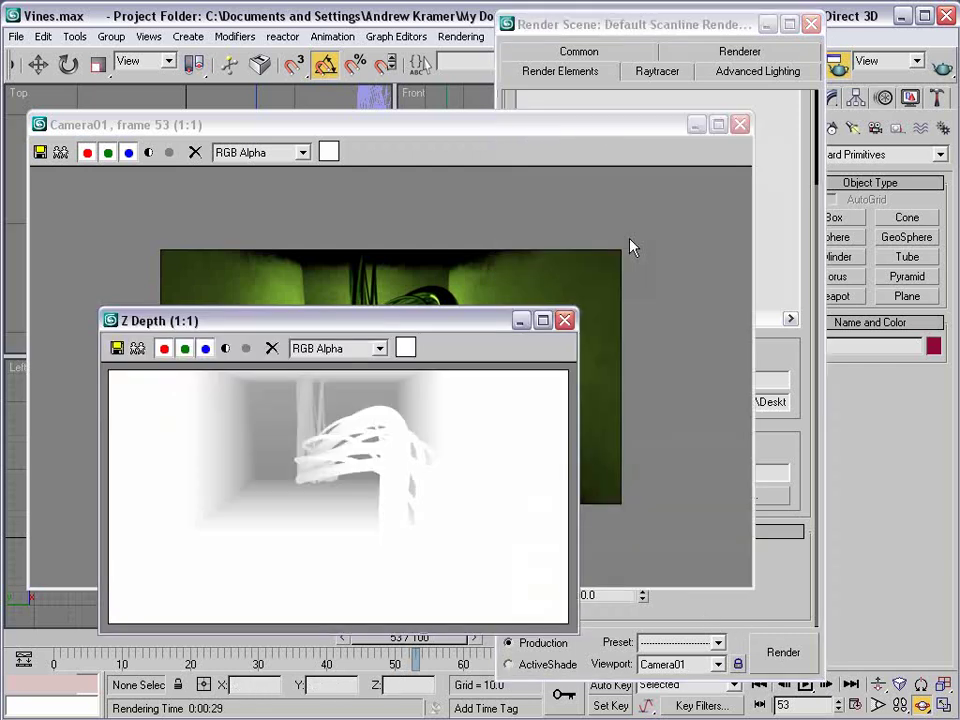
{"action": "left_click_drag", "start_coordinate": [382, 321], "coordinate": [496, 398]}
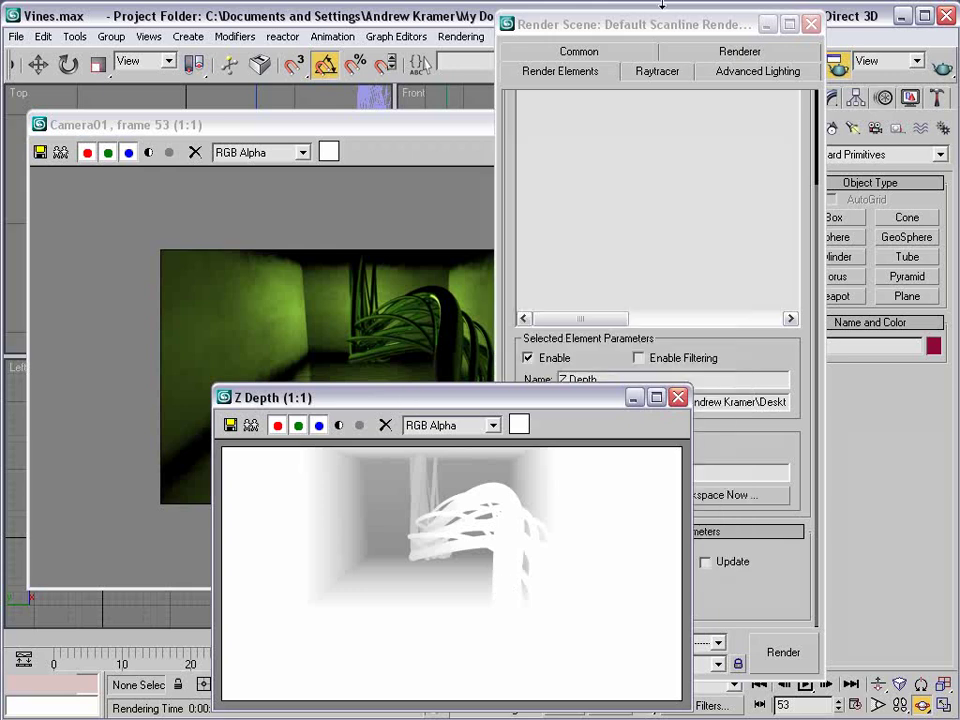
{"action": "left_click", "coordinate": [643, 27]}
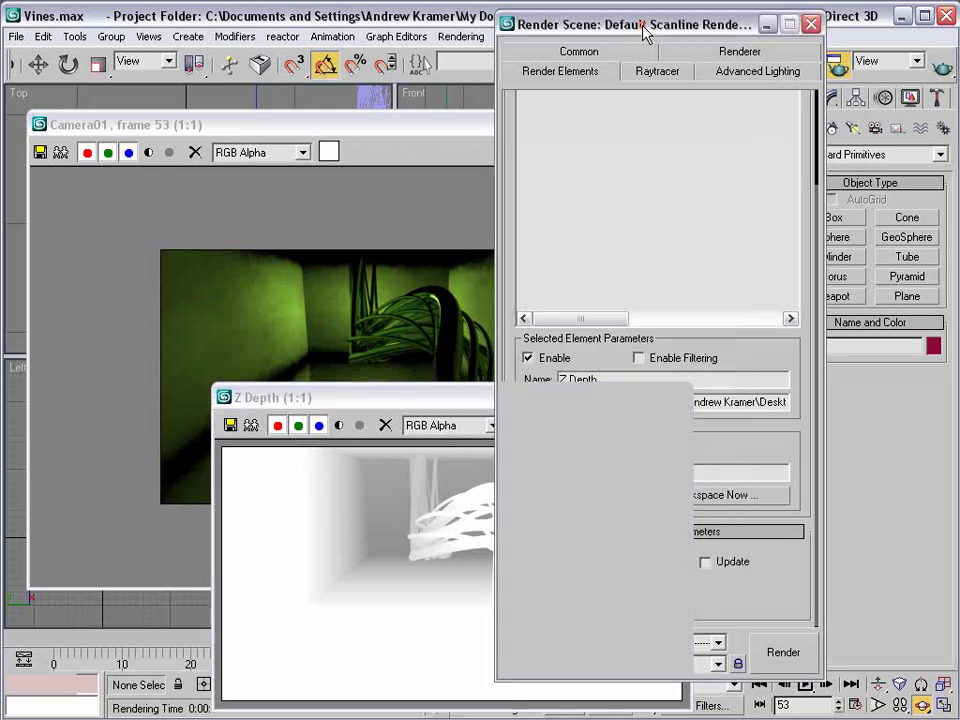
{"action": "left_click_drag", "start_coordinate": [483, 398], "coordinate": [271, 386]}
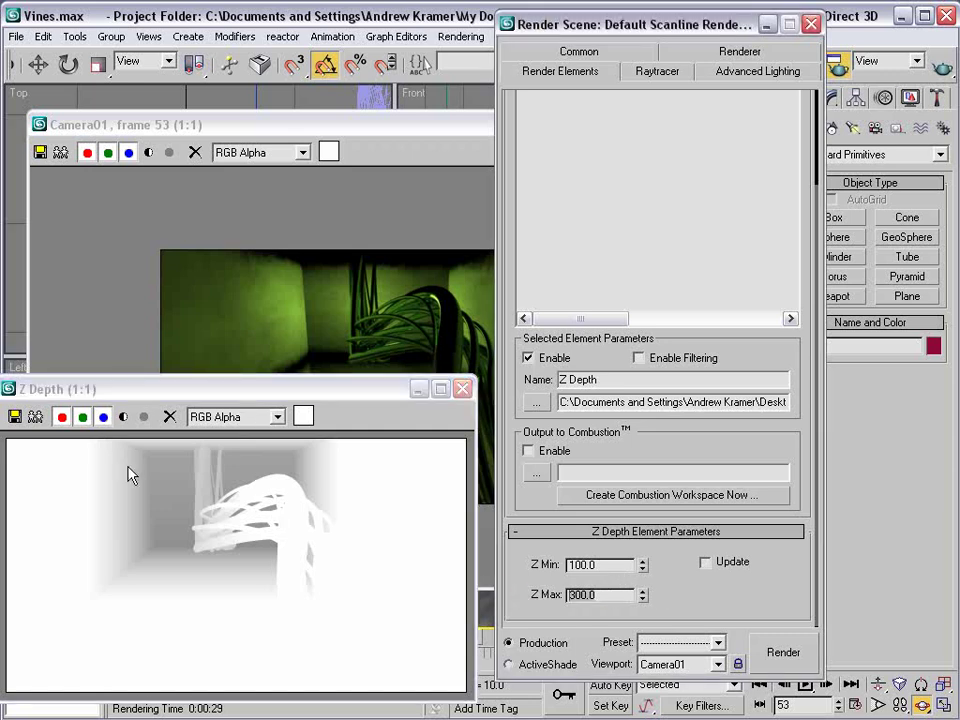
- Set the Z Depth element's Z Max to 225 and Z Min to 25, and render frame 53 again
{"action": "left_click_drag", "start_coordinate": [608, 596], "coordinate": [485, 595]}
{"action": "type", "text": "225"}
{"action": "key", "text": "Tab"}
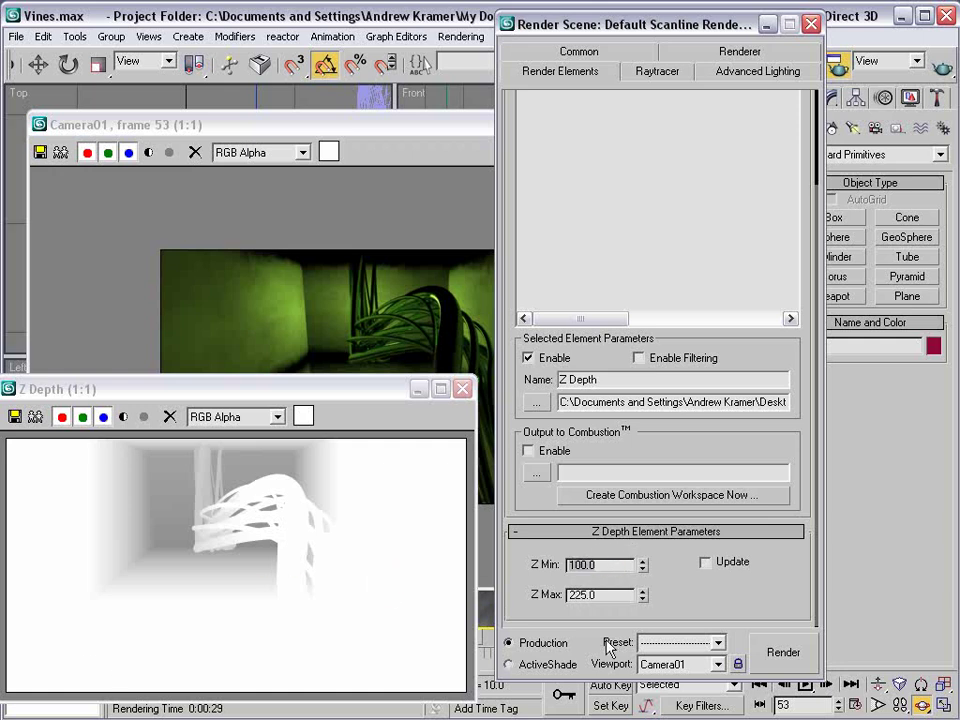
{"action": "type", "text": "25"}
{"action": "left_click", "coordinate": [782, 654]}
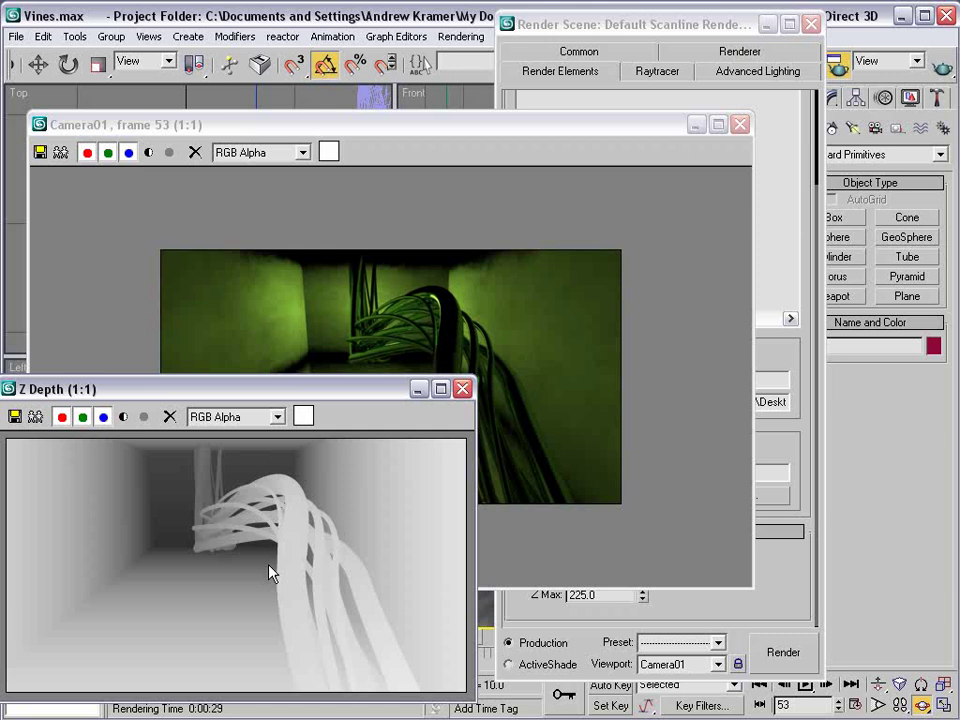
- Exclude atmospherics, effects and displacement from the render options
{"action": "left_click", "coordinate": [590, 53]}
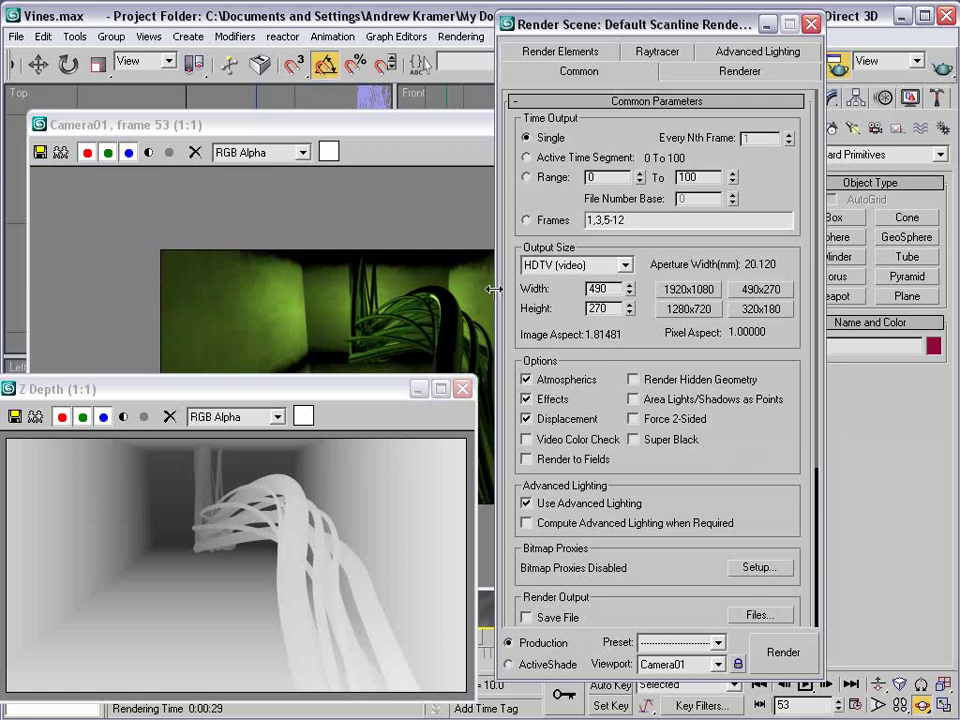
{"action": "left_click", "coordinate": [526, 380]}
{"action": "left_click", "coordinate": [526, 399]}
{"action": "left_click", "coordinate": [526, 419]}
- Disable mapping, shadows, auto-reflect/refract and antialiasing in the scanline renderer, and render frame 53 again
{"action": "left_click", "coordinate": [745, 72]}
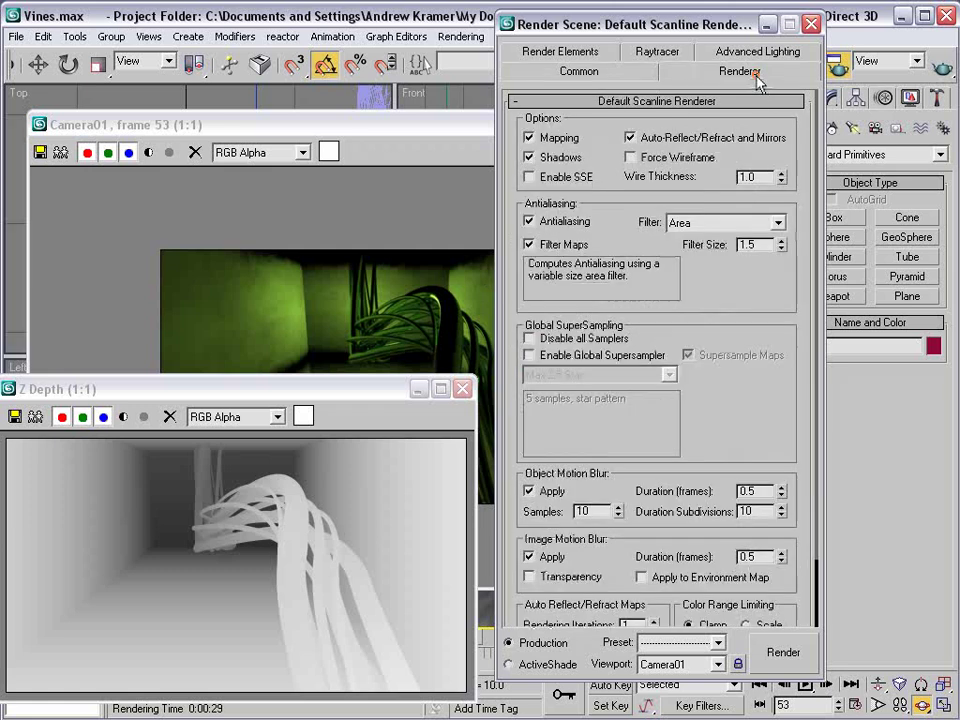
{"action": "left_click", "coordinate": [630, 137]}
{"action": "left_click", "coordinate": [540, 221]}
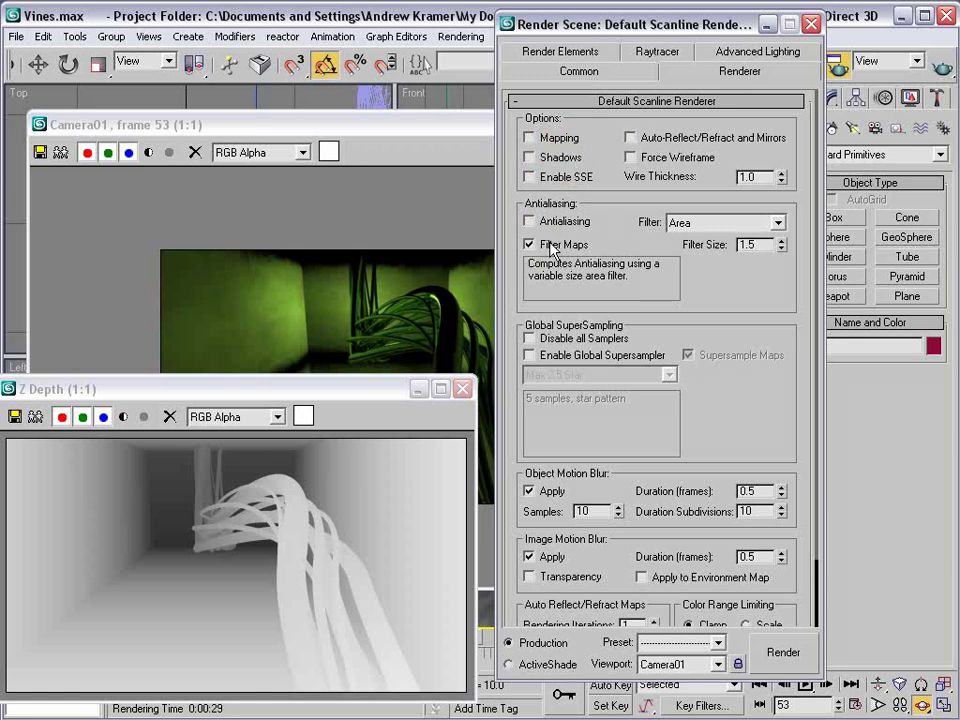
{"action": "left_click", "coordinate": [785, 654]}
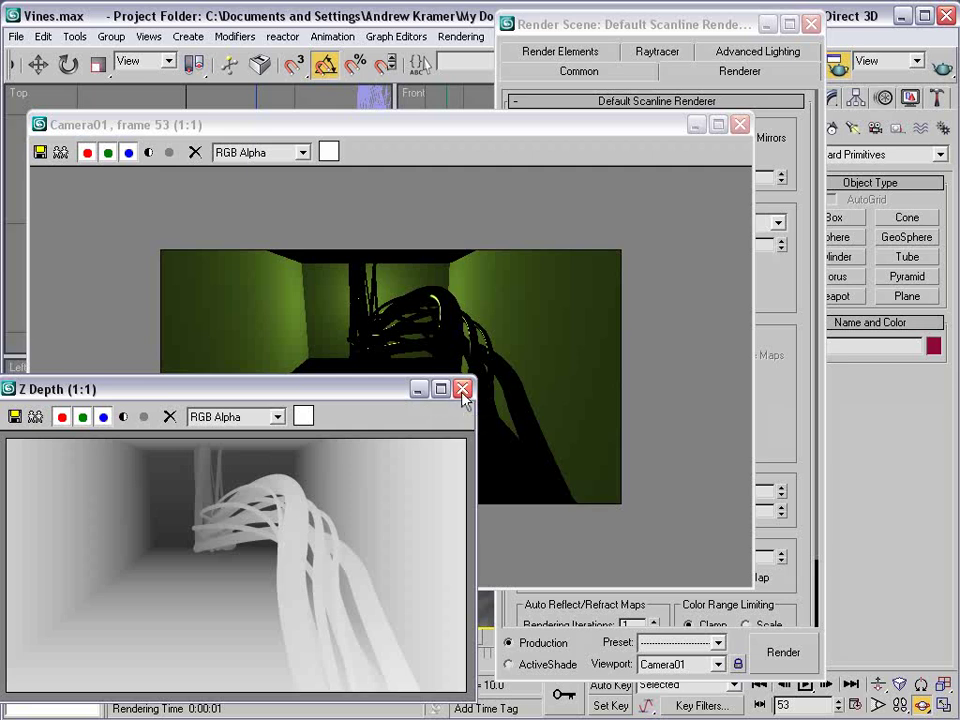
- Re-enable auto-reflect/refract and mirrors, mapping, shadows and antialiasing in the scanline renderer settings
{"action": "left_click", "coordinate": [598, 26]}
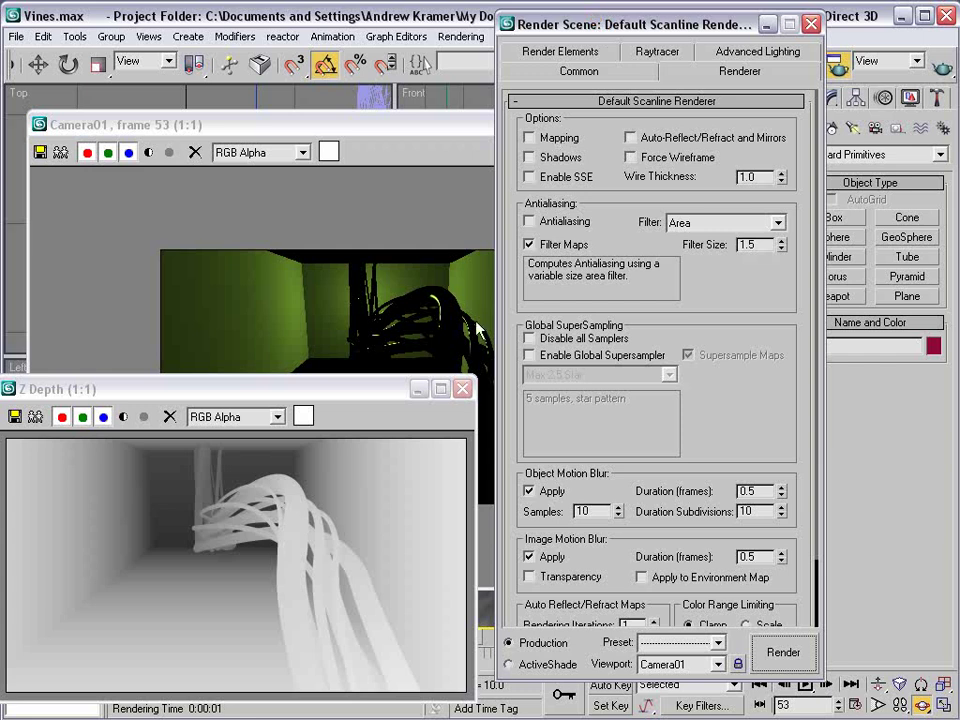
{"action": "left_click", "coordinate": [630, 137]}
{"action": "left_click", "coordinate": [530, 138]}
{"action": "left_click", "coordinate": [531, 157]}
{"action": "left_click", "coordinate": [530, 221]}
- Re-enable atmospherics and effects in the common render options, leaving Render Hidden Geometry off
{"action": "left_click", "coordinate": [590, 72]}
{"action": "left_click", "coordinate": [527, 379]}
{"action": "left_click", "coordinate": [527, 399]}
{"action": "left_click", "coordinate": [633, 379]}
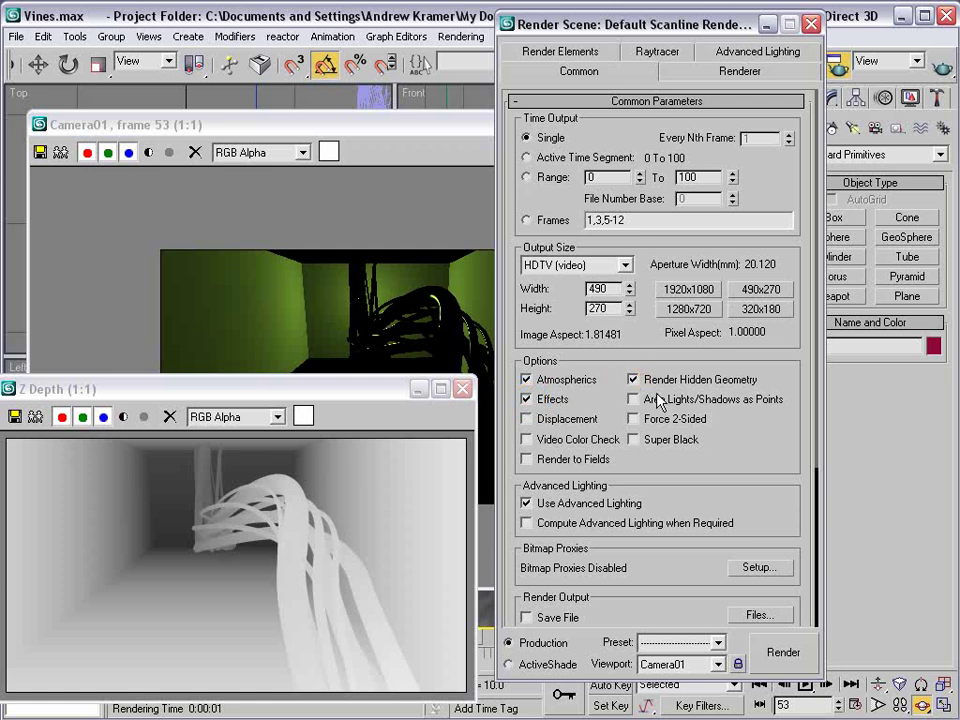
{"action": "left_click", "coordinate": [633, 379]}
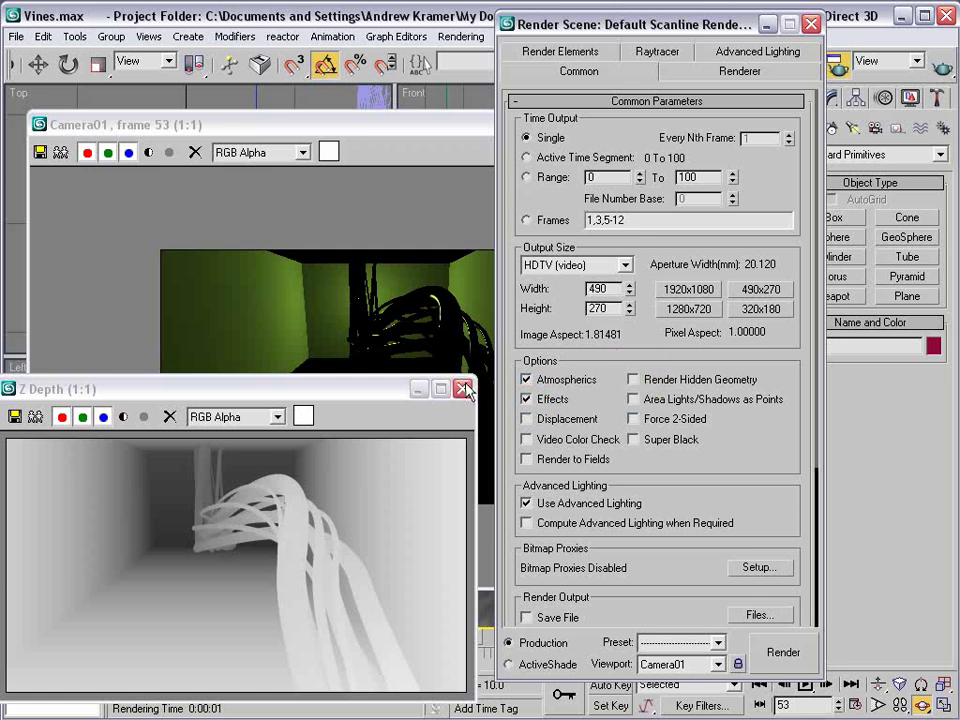
- Set the render to the frame range 0 to 100, saved as PNG files under the name 3d vines in the Output folder
{"action": "left_click", "coordinate": [526, 180]}
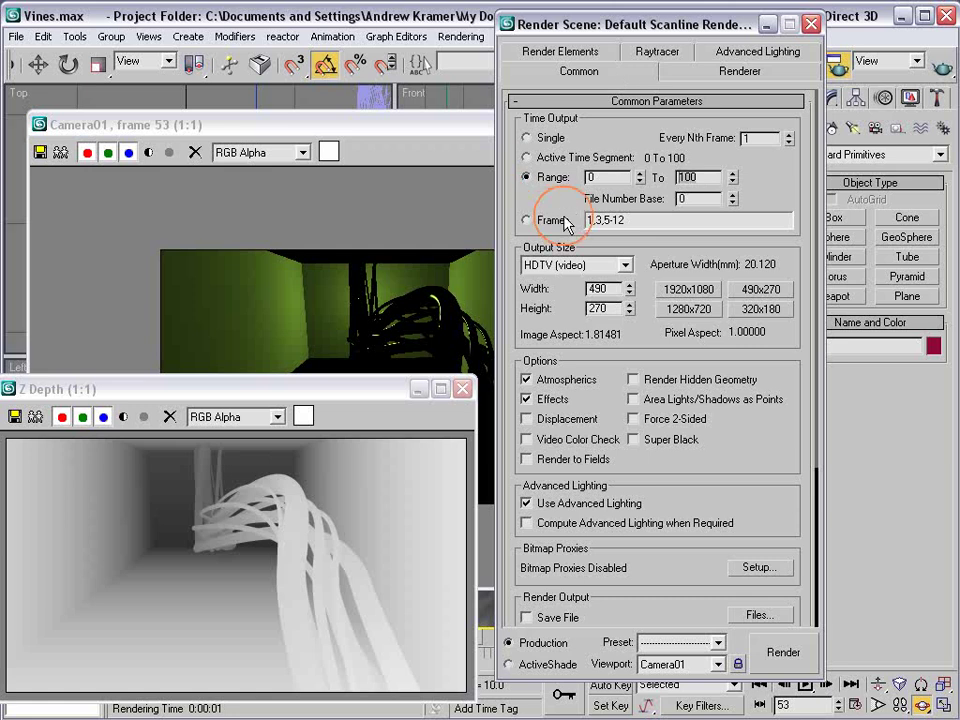
{"action": "left_click_drag", "start_coordinate": [782, 461], "coordinate": [782, 370]}
{"action": "left_click", "coordinate": [526, 506]}
{"action": "left_click", "coordinate": [775, 510]}
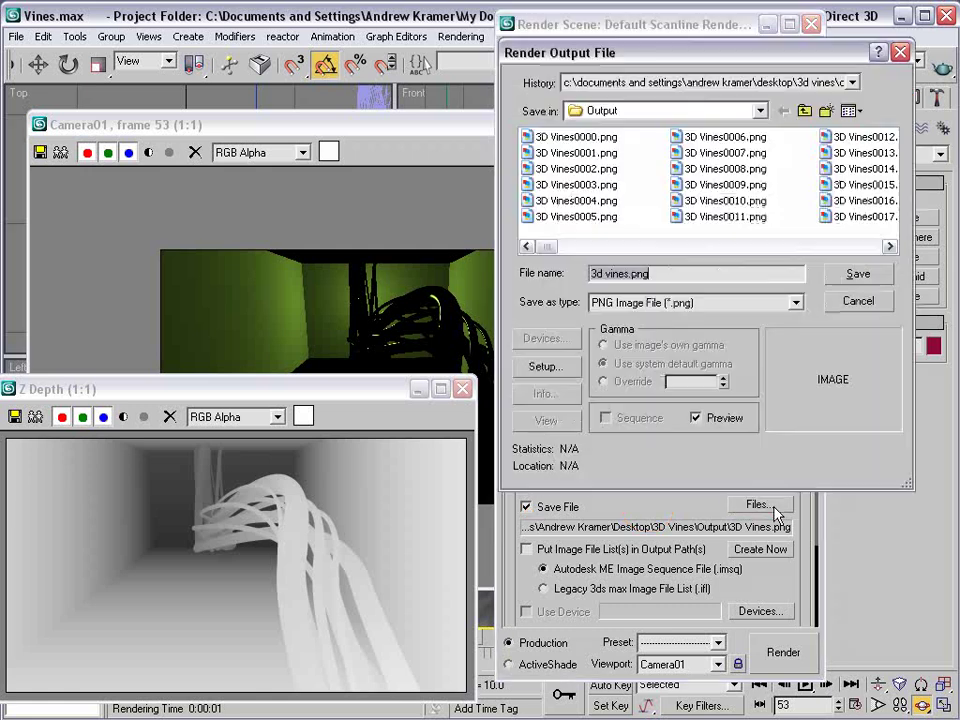
{"action": "left_click", "coordinate": [640, 302]}
{"action": "left_click", "coordinate": [625, 334]}
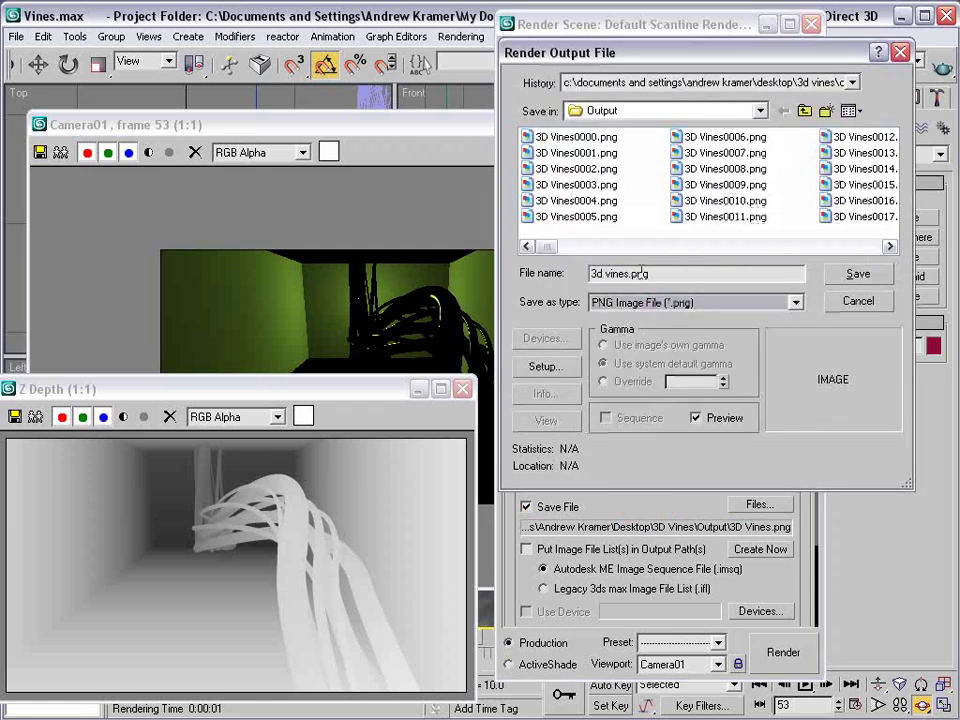
{"action": "left_click", "coordinate": [857, 274]}
- Shift the Z Depth image window slightly and start rendering the frame range from Camera01
{"action": "left_click_drag", "start_coordinate": [739, 368], "coordinate": [739, 306]}
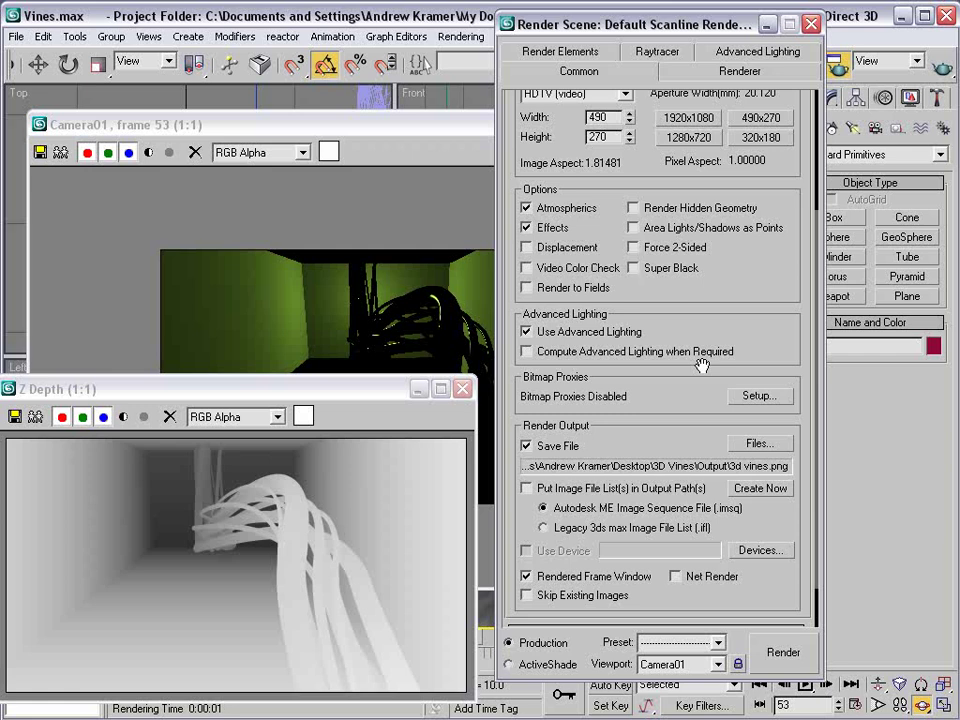
{"action": "left_click_drag", "start_coordinate": [294, 394], "coordinate": [302, 381]}
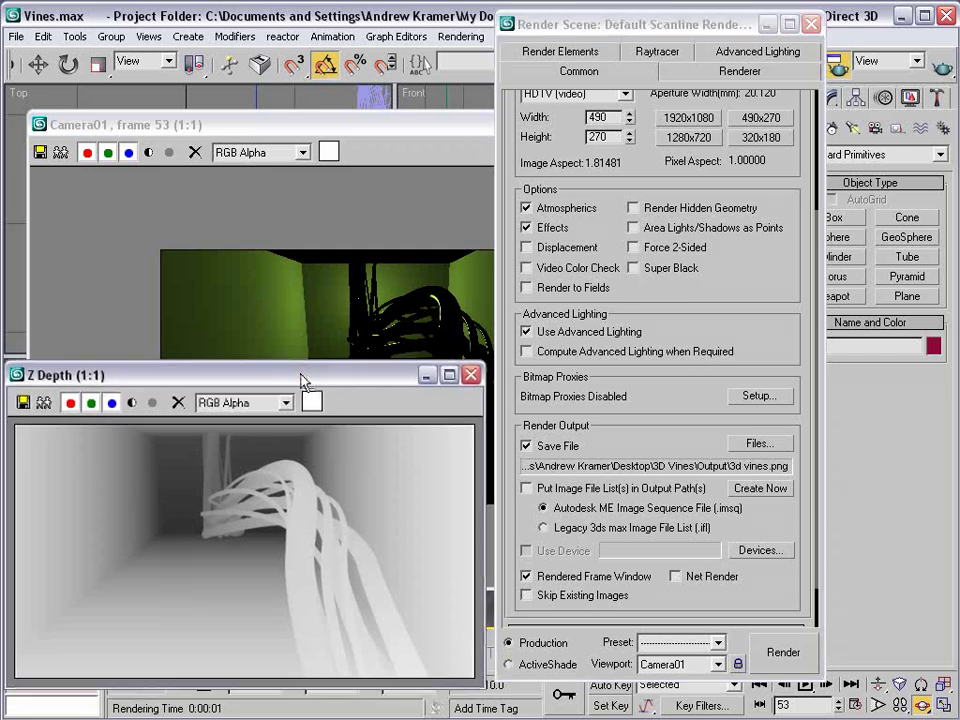
{"action": "left_click", "coordinate": [783, 653]}
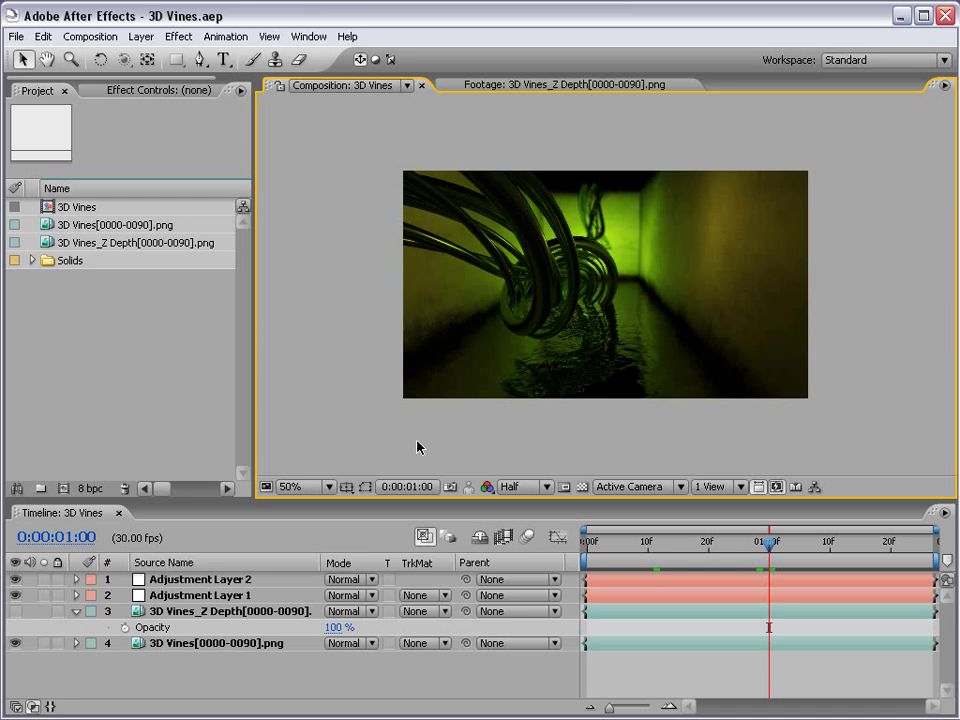
- In After Effects, open the 3D Vines and 3D Vines_Z Depth image sequences as footage and scrub through each
{"action": "left_click", "coordinate": [92, 278]}
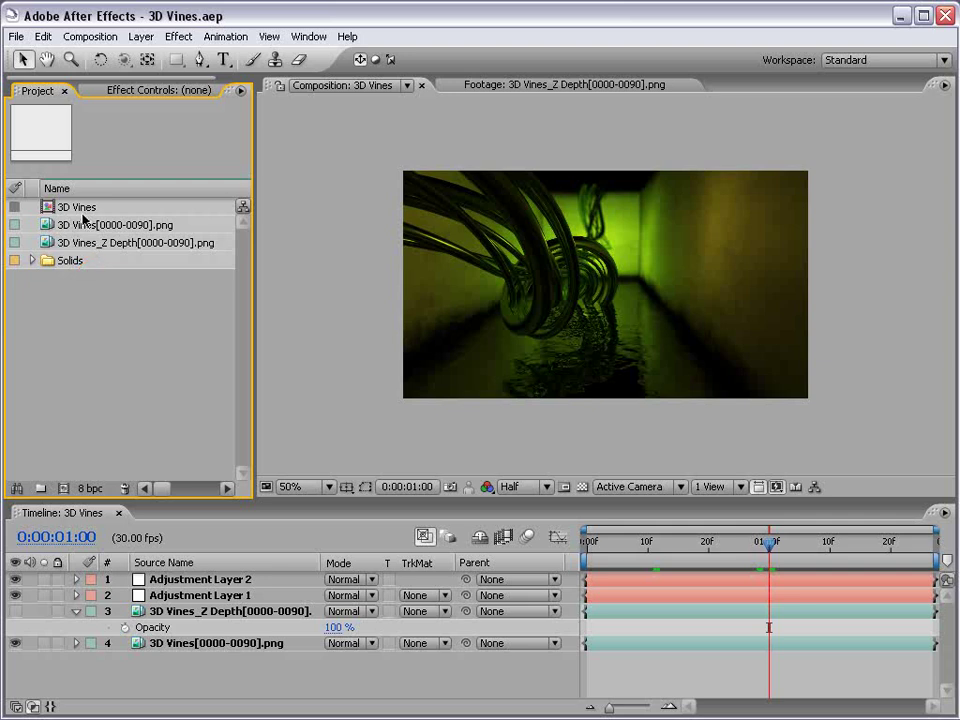
{"action": "left_click", "coordinate": [66, 225]}
{"action": "double_click", "coordinate": [60, 228]}
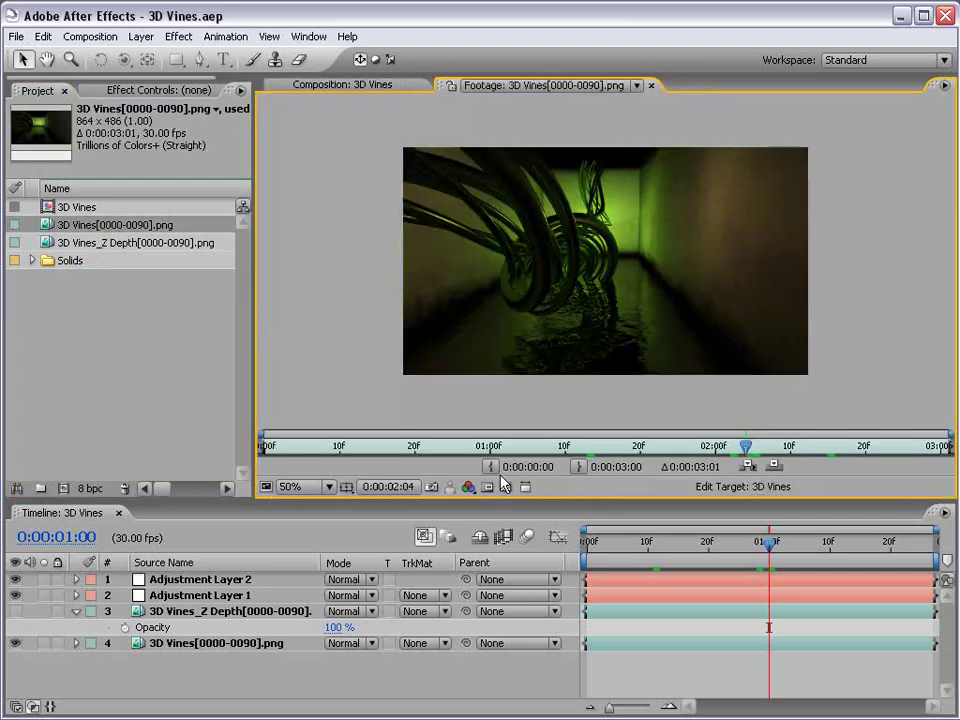
{"action": "left_click_drag", "start_coordinate": [456, 450], "coordinate": [722, 447]}
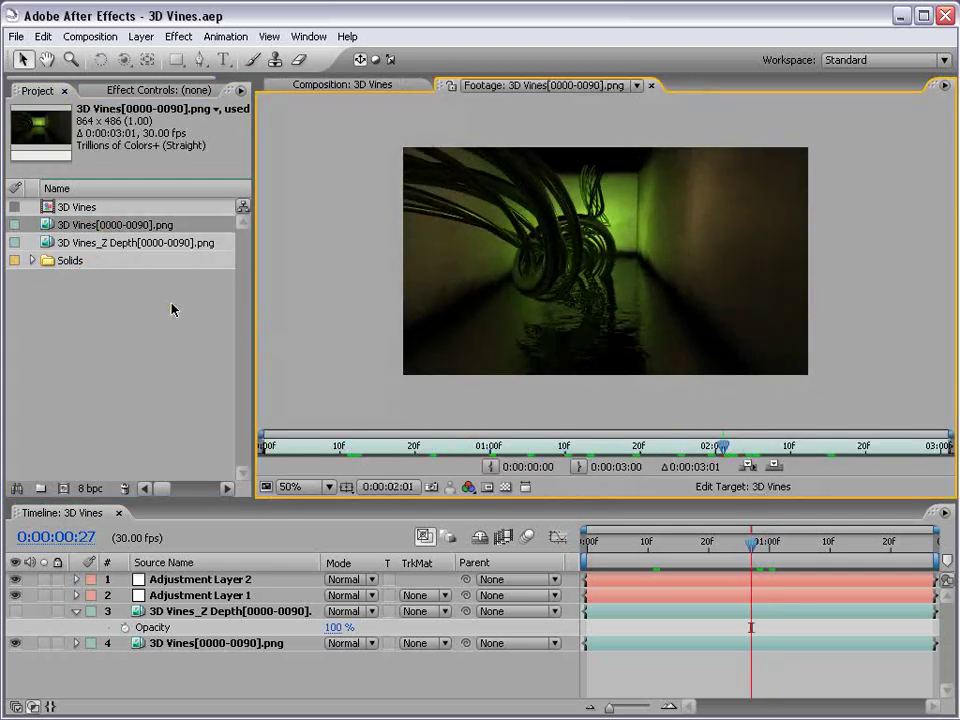
{"action": "double_click", "coordinate": [75, 242]}
{"action": "left_click_drag", "start_coordinate": [408, 445], "coordinate": [751, 460]}
{"action": "left_click", "coordinate": [165, 386]}
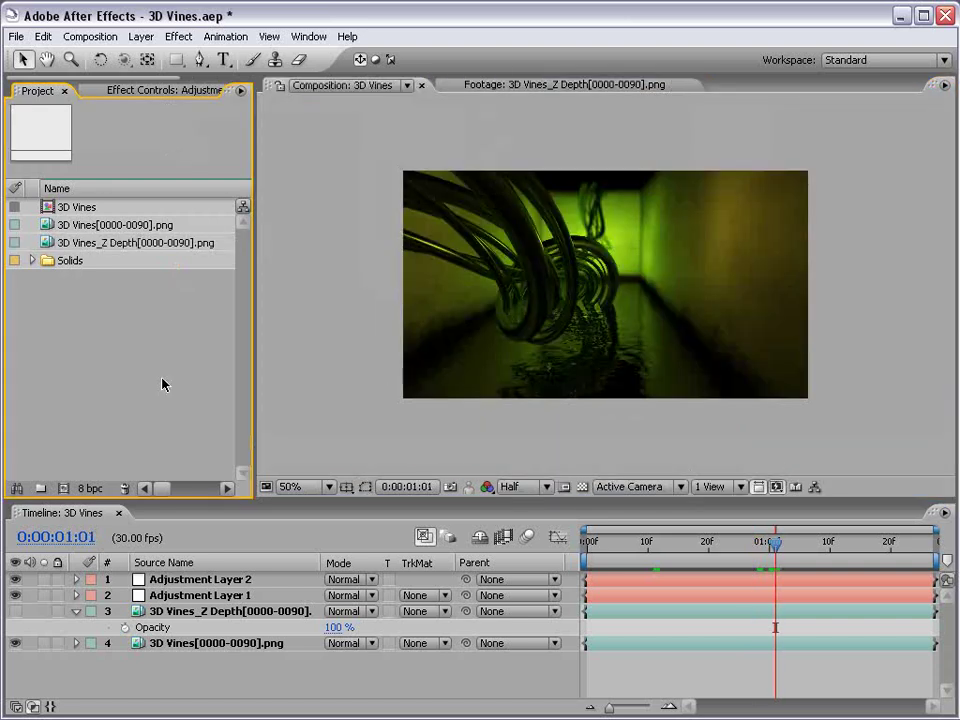
- Create a new composition from the 3D Vines[0000-0090].png sequence and add the Z Depth sequence as the layer above it
{"action": "left_click", "coordinate": [128, 224]}
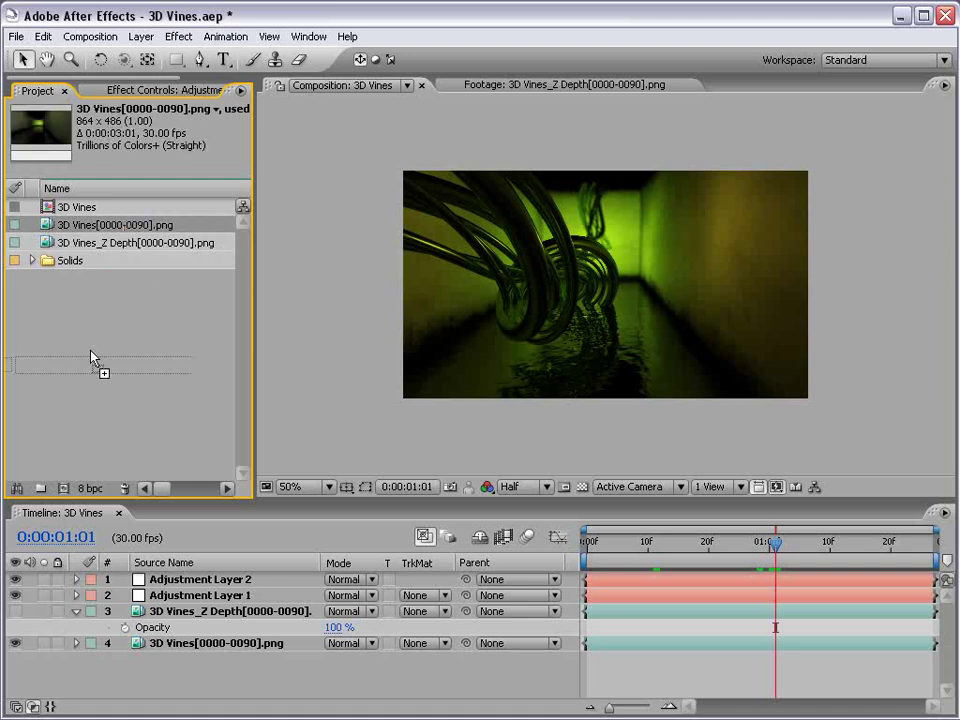
{"action": "left_click_drag", "start_coordinate": [65, 494], "coordinate": [63, 490]}
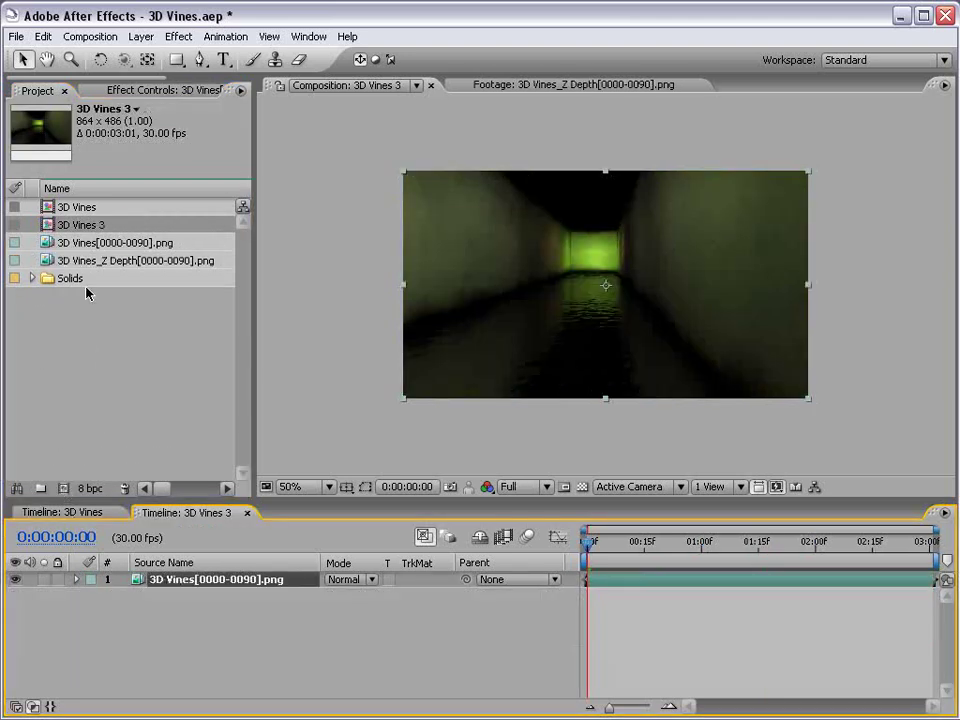
{"action": "left_click_drag", "start_coordinate": [103, 264], "coordinate": [609, 287]}
- Go to 0:00:01:26, compare the picture with the Z Depth layer shown and hidden, and leave that layer hidden
{"action": "left_click_drag", "start_coordinate": [660, 543], "coordinate": [800, 545]}
{"action": "left_click", "coordinate": [14, 580]}
{"action": "left_click", "coordinate": [14, 580]}
{"action": "left_click", "coordinate": [14, 580]}
{"action": "left_click", "coordinate": [14, 580]}
{"action": "left_click", "coordinate": [14, 580]}
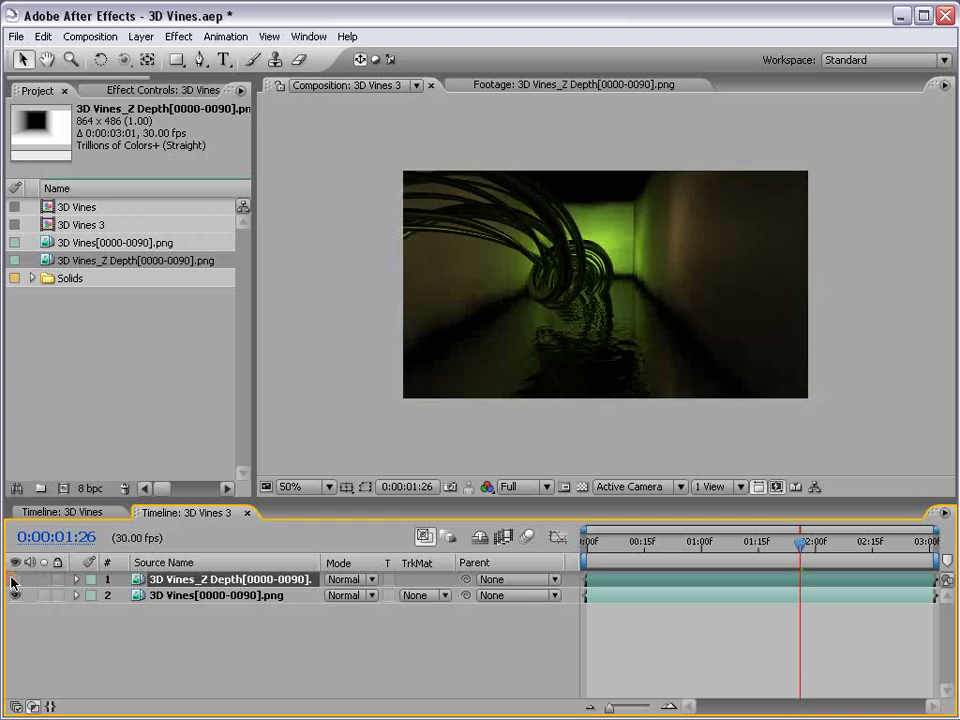
- Apply the Lens Blur effect to the 3D Vines[0000-0090].png layer
{"action": "left_click", "coordinate": [70, 643]}
{"action": "key", "text": "h"}
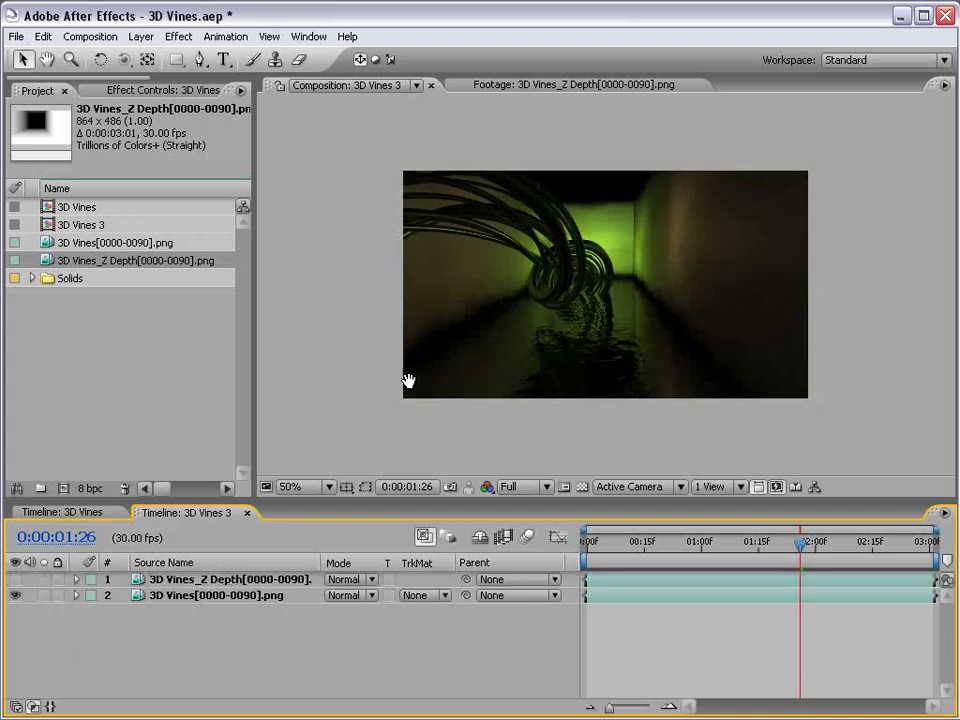
{"action": "left_click_drag", "start_coordinate": [407, 381], "coordinate": [374, 392]}
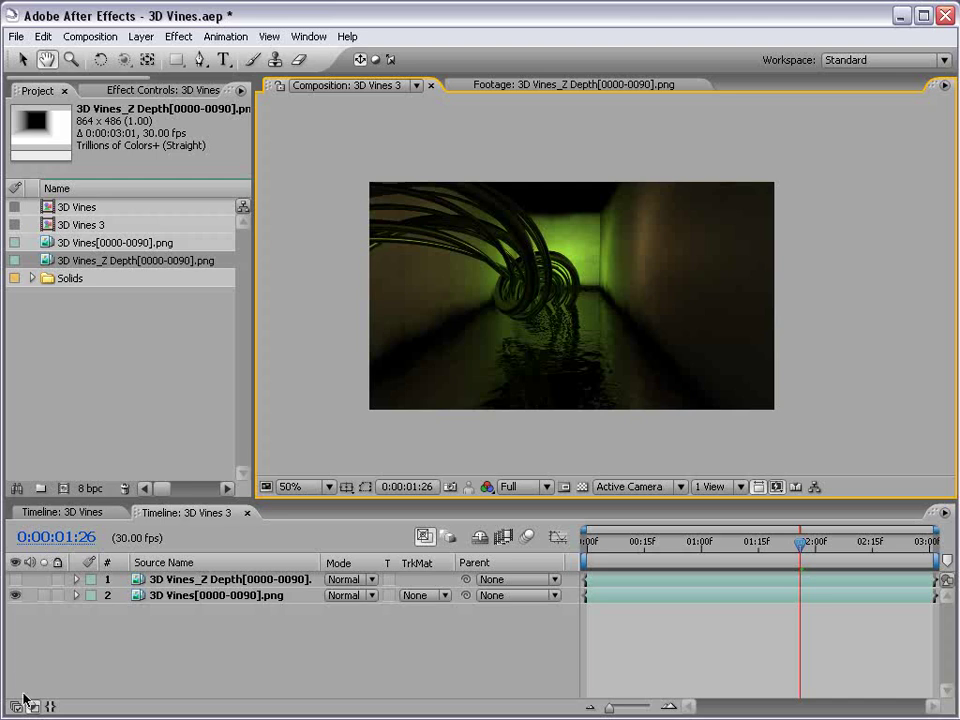
{"action": "key", "text": "v"}
{"action": "left_click", "coordinate": [175, 596]}
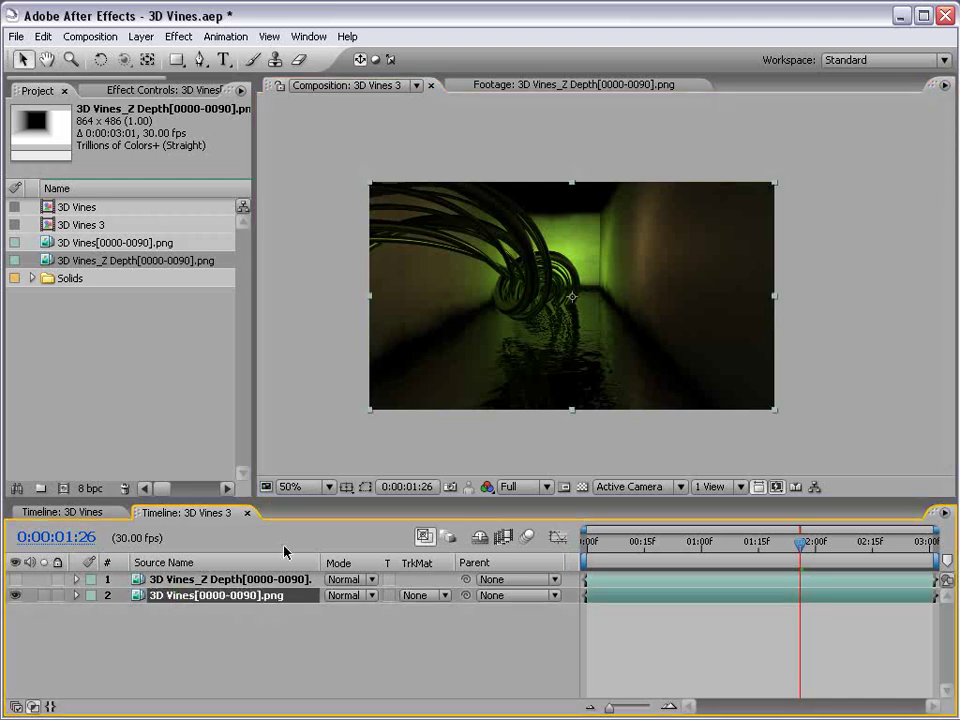
{"action": "left_click", "coordinate": [179, 36]}
{"action": "left_click", "coordinate": [262, 196]}
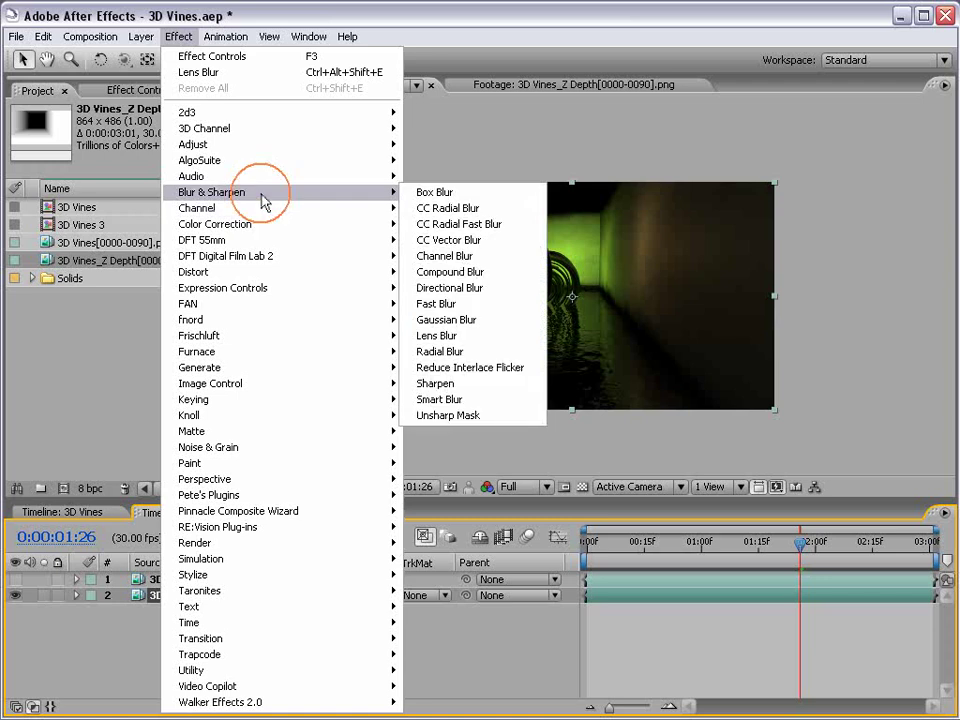
{"action": "left_click", "coordinate": [436, 338]}
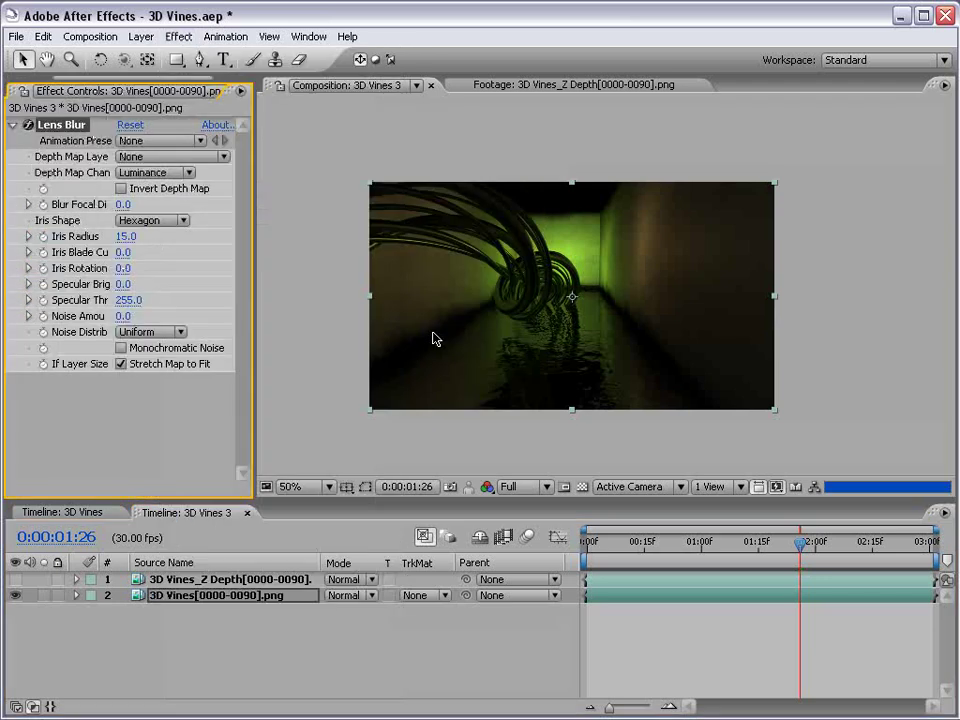
- Set Lens Blur's Iris Radius to 7 and use the 3D Vines_Z Depth layer as its depth map
{"action": "left_click", "coordinate": [125, 236]}
{"action": "type", "text": "15"}
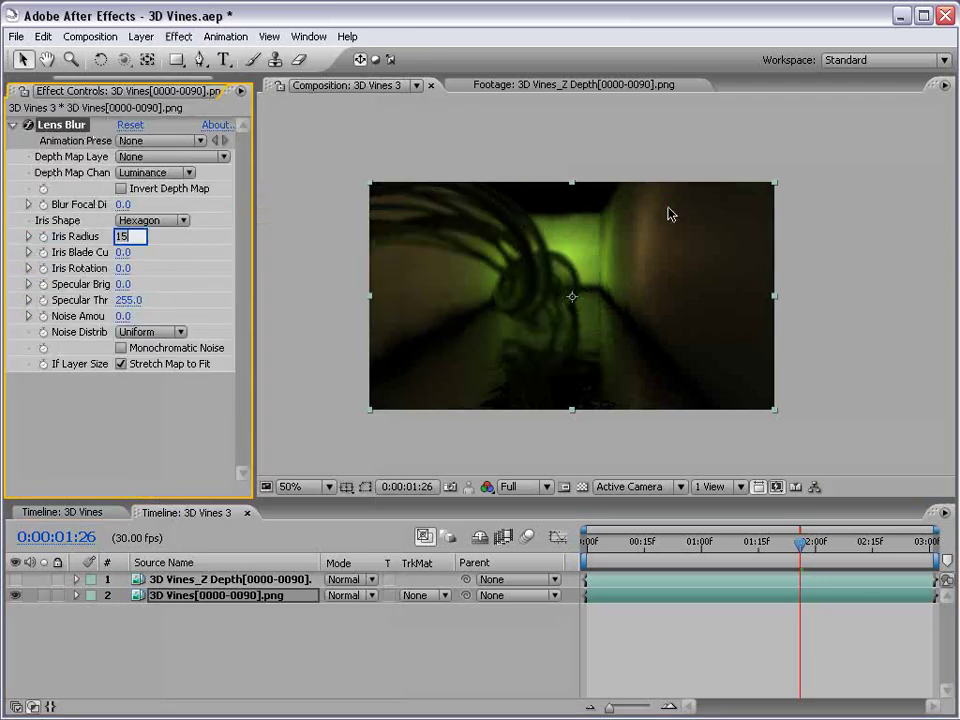
{"action": "key", "text": "Return"}
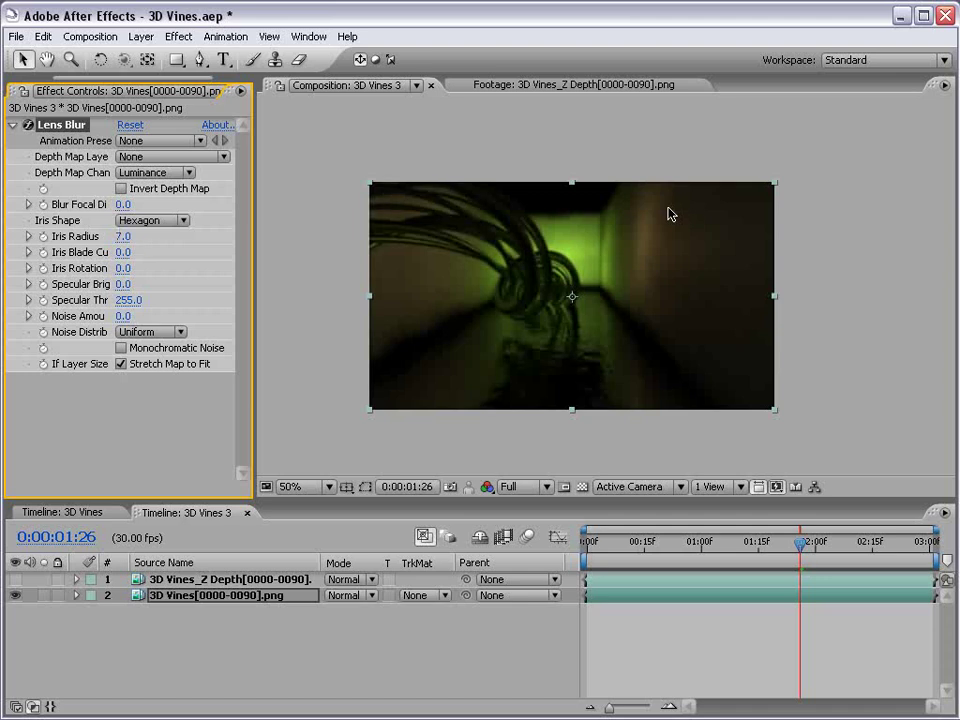
{"action": "left_click", "coordinate": [124, 157]}
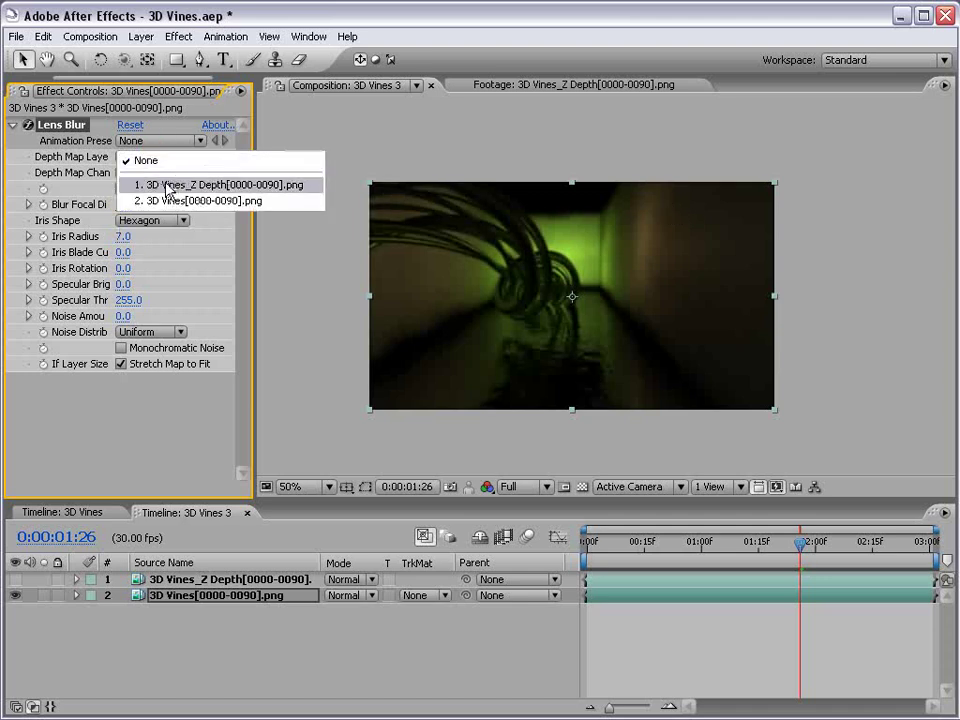
{"action": "left_click", "coordinate": [233, 190]}
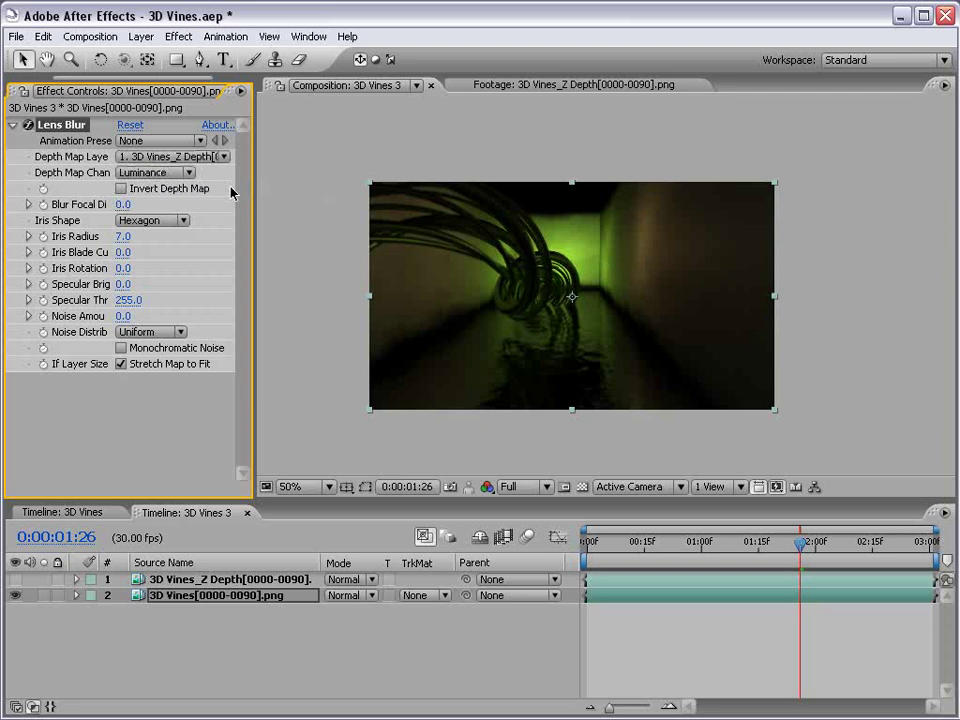
- Go to 0:00:02:20 and set Lens Blur's Iris Radius to 25
{"action": "left_click_drag", "start_coordinate": [800, 541], "coordinate": [894, 542]}
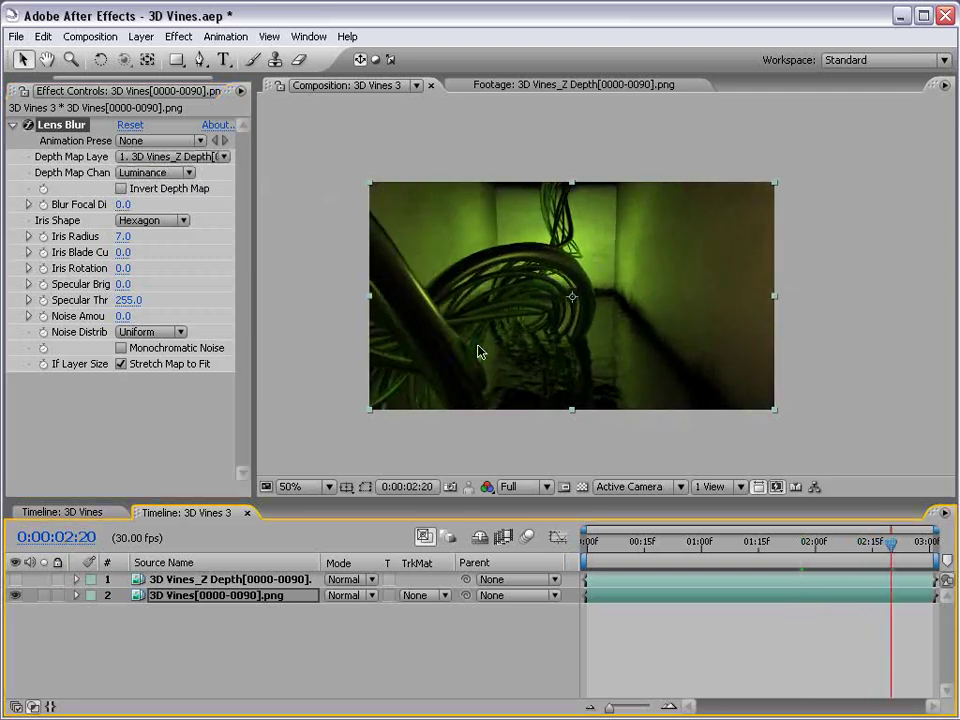
{"action": "left_click", "coordinate": [122, 236]}
{"action": "key", "text": "Return"}
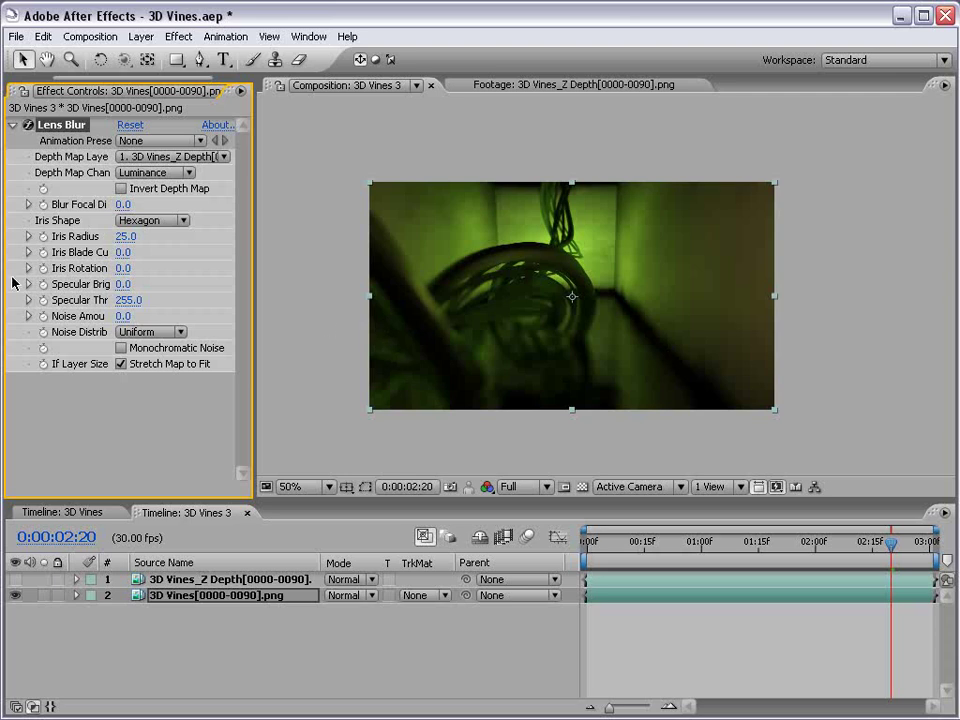
- Set Lens Blur's Blur Focal Distance to 191.3 and check the focus at 0:00:01:06 and 0:00:02:11
{"action": "left_click_drag", "start_coordinate": [256, 252], "coordinate": [324, 250]}
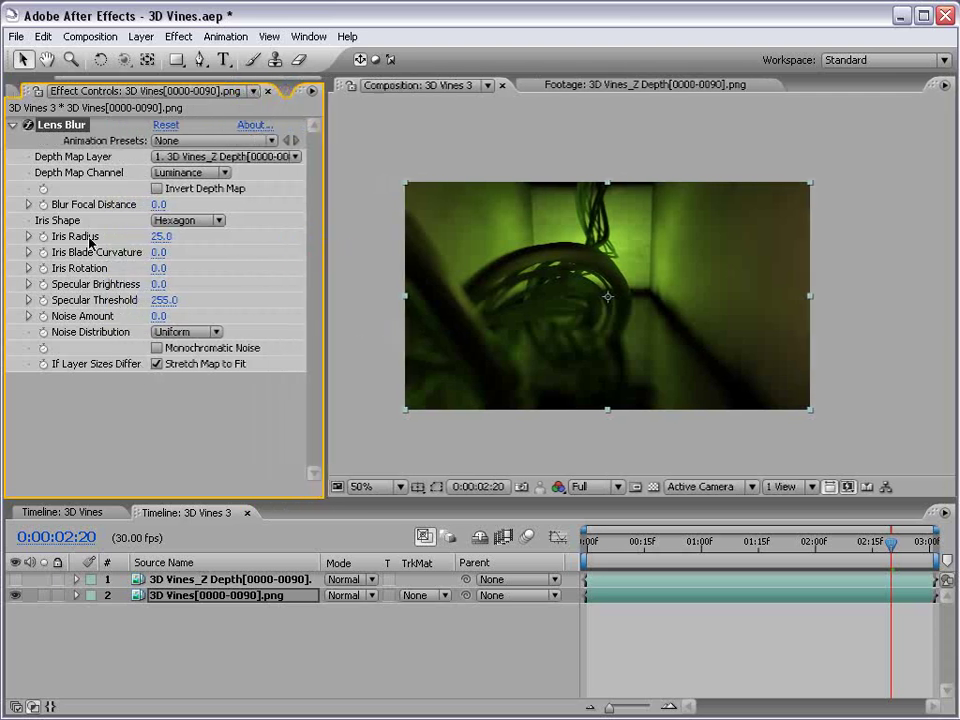
{"action": "left_click_drag", "start_coordinate": [157, 205], "coordinate": [220, 200]}
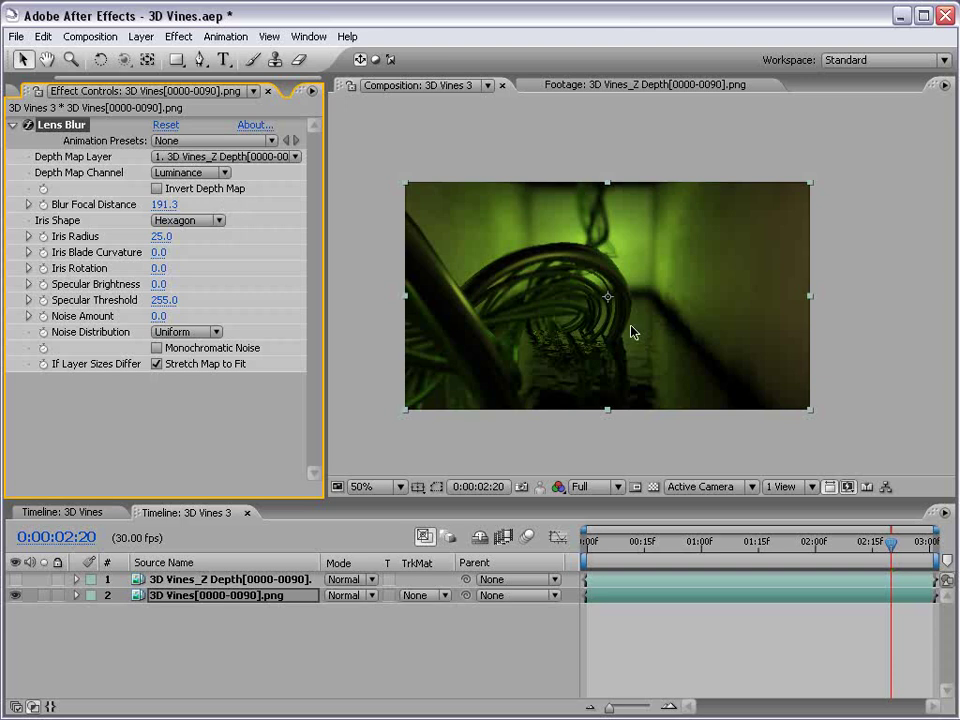
{"action": "left_click_drag", "start_coordinate": [690, 548], "coordinate": [724, 550]}
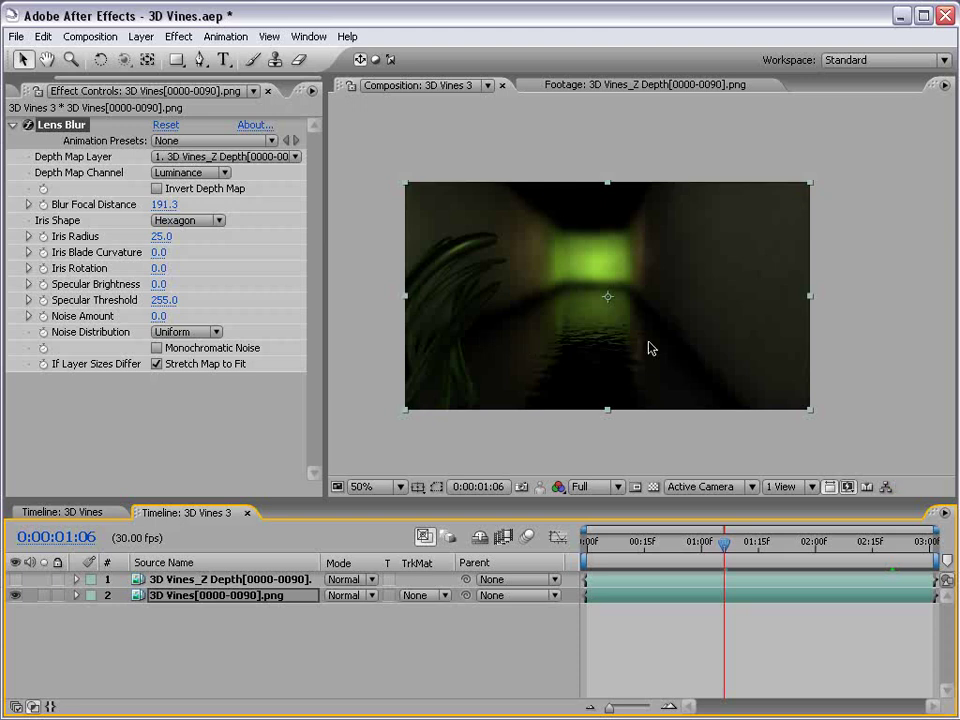
{"action": "left_click_drag", "start_coordinate": [731, 543], "coordinate": [858, 547]}
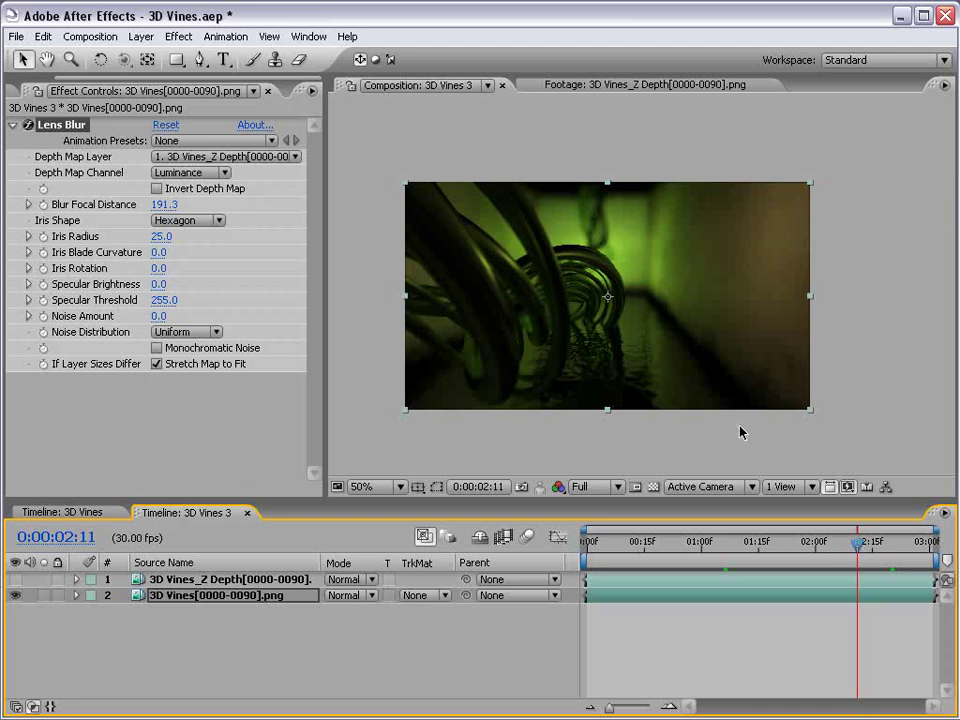
- Set Lens Blur's Iris Radius to 8
{"action": "left_click", "coordinate": [160, 236]}
{"action": "type", "text": "8"}
{"action": "key", "text": "Return"}
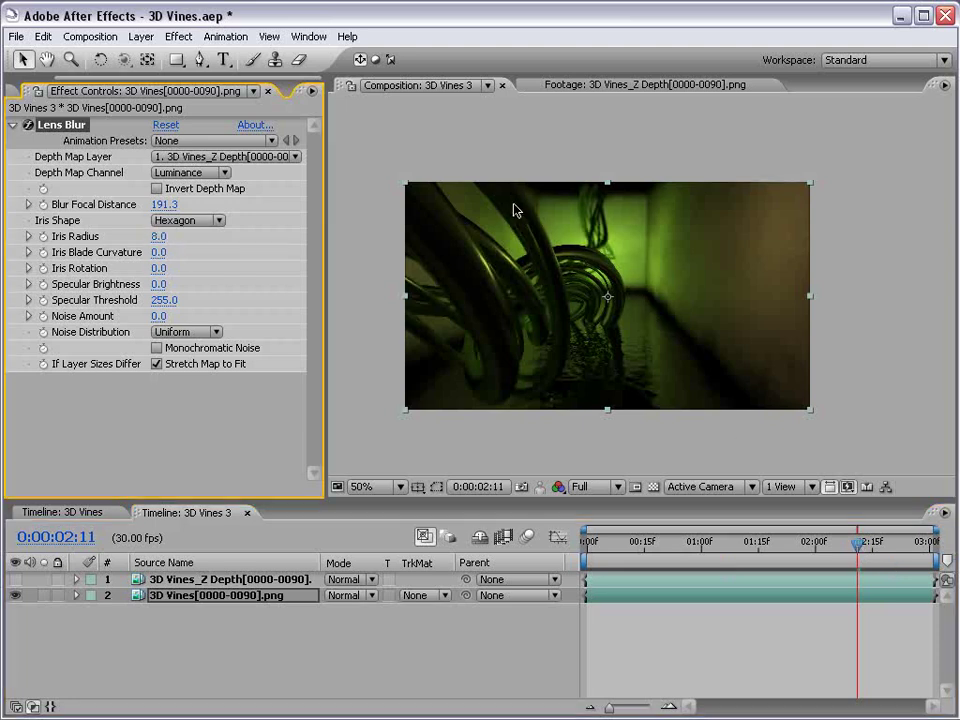
- Inspect the depth-blurred vines up close and move the current time to 0:00:02:18
{"action": "left_click", "coordinate": [748, 606]}
{"action": "scroll", "coordinate": [598, 298], "scroll_direction": "up", "scroll_amount": 1}
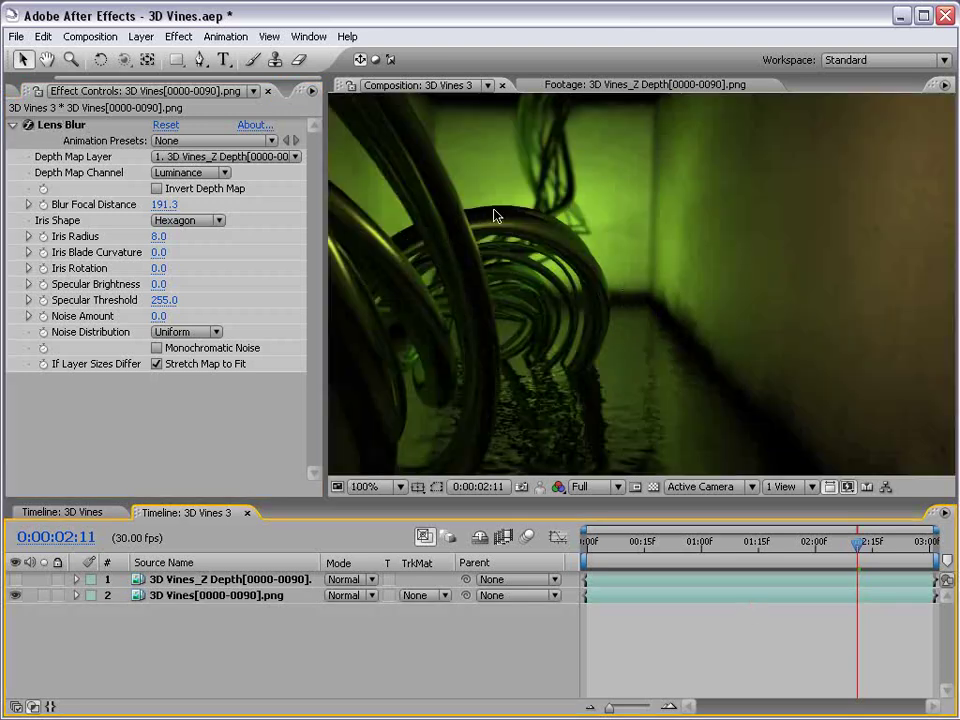
{"action": "scroll", "coordinate": [590, 394], "scroll_direction": "down", "scroll_amount": 1}
{"action": "left_click_drag", "start_coordinate": [857, 543], "coordinate": [881, 546]}
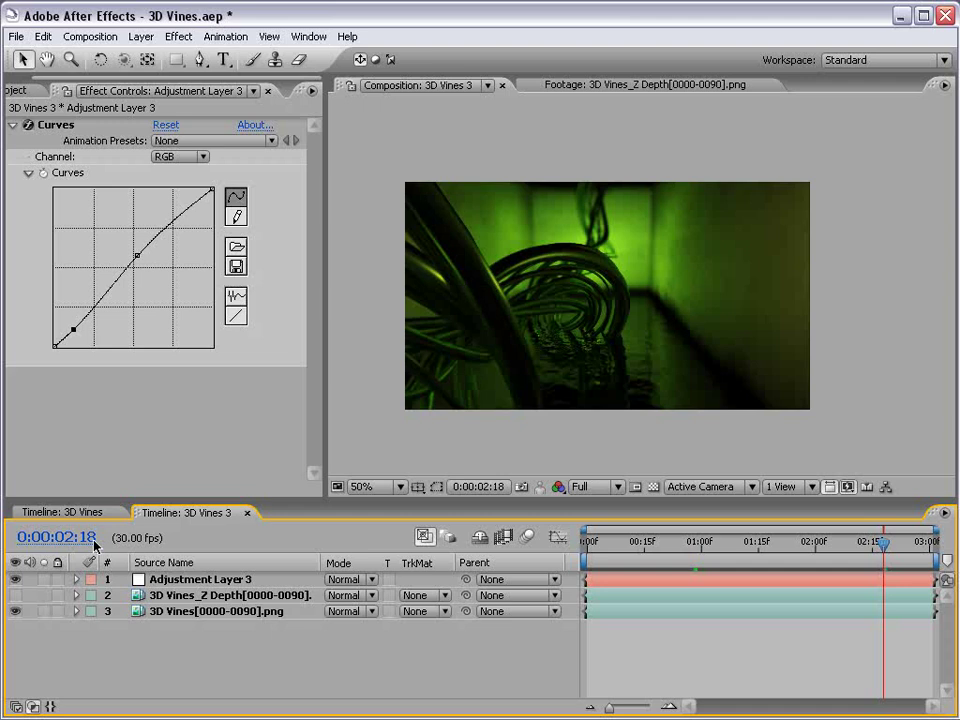
- Make the 3D Vines_Z Depth layer visible, place it above Adjustment Layer 3 and set its blending mode to Multiply
{"action": "left_click", "coordinate": [150, 595]}
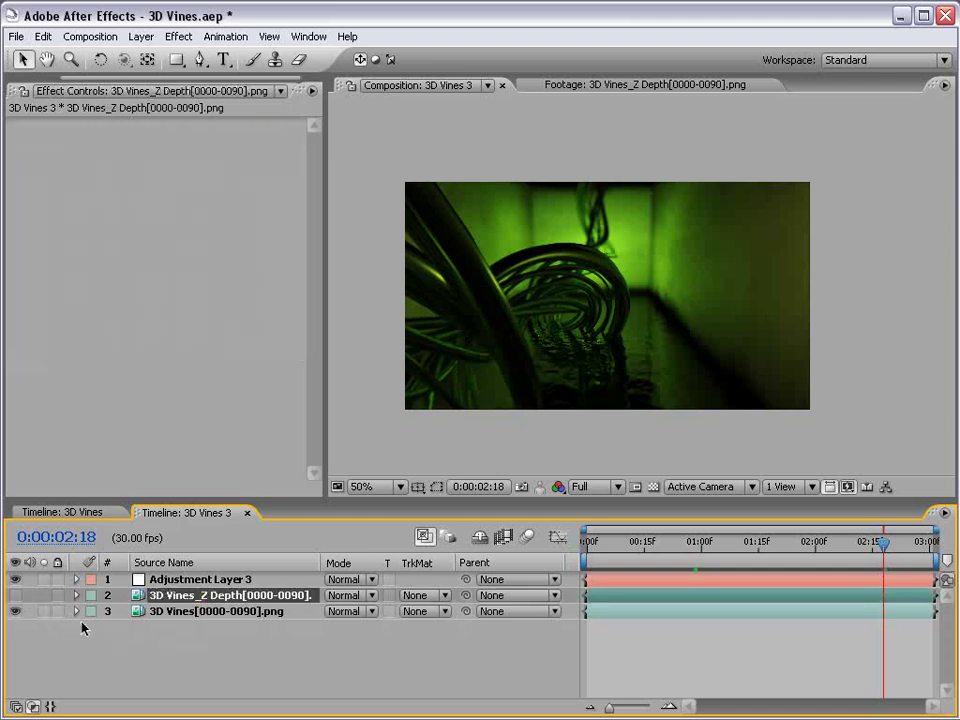
{"action": "left_click", "coordinate": [15, 596]}
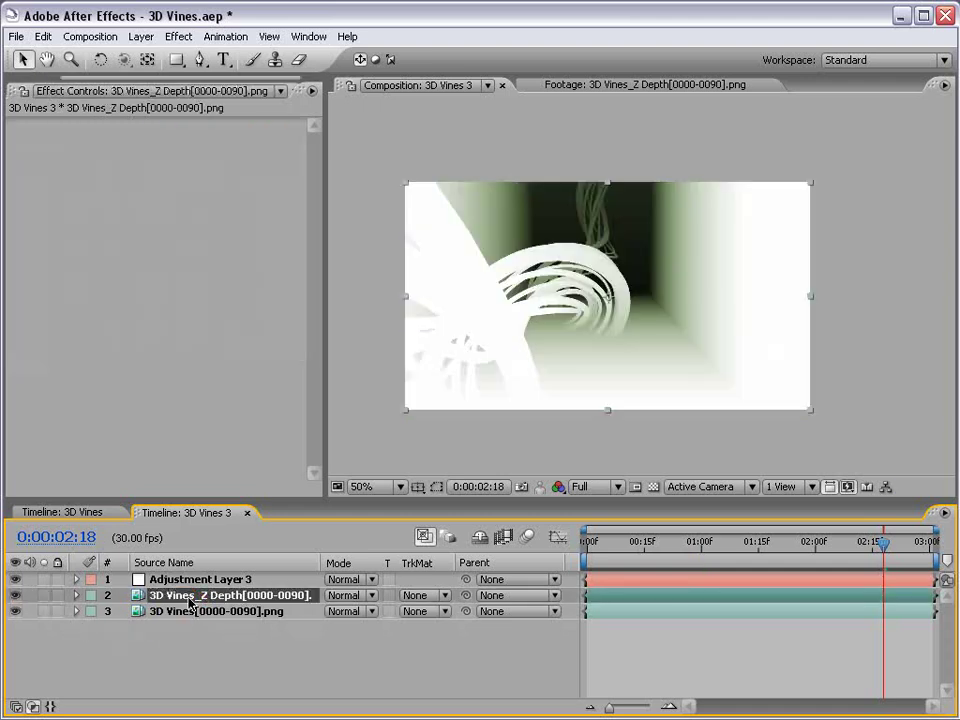
{"action": "left_click_drag", "start_coordinate": [190, 602], "coordinate": [122, 576]}
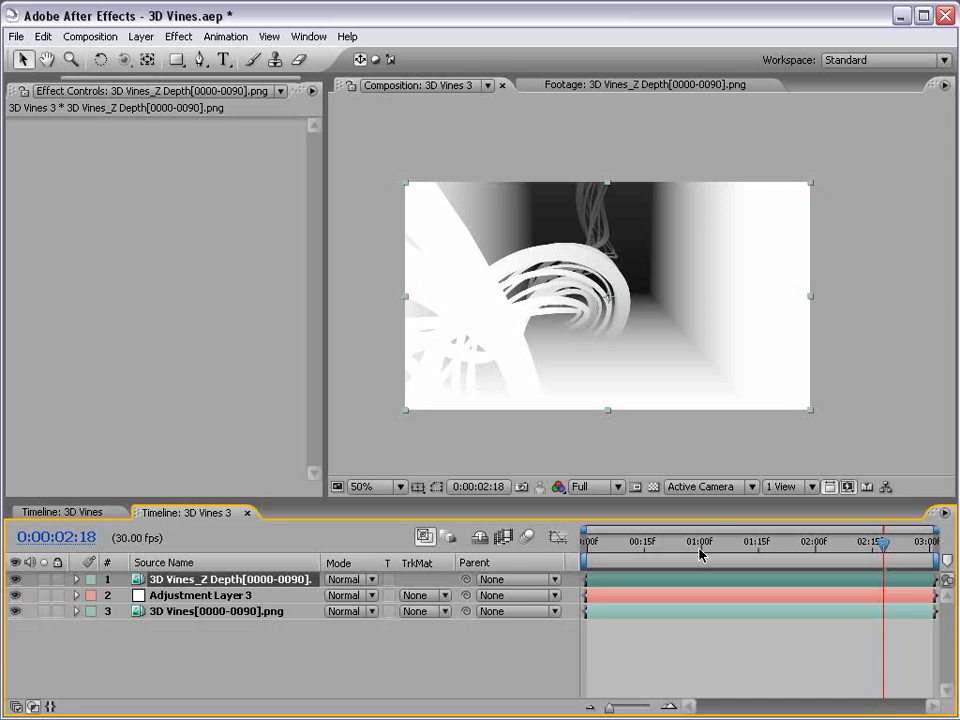
{"action": "left_click", "coordinate": [348, 580]}
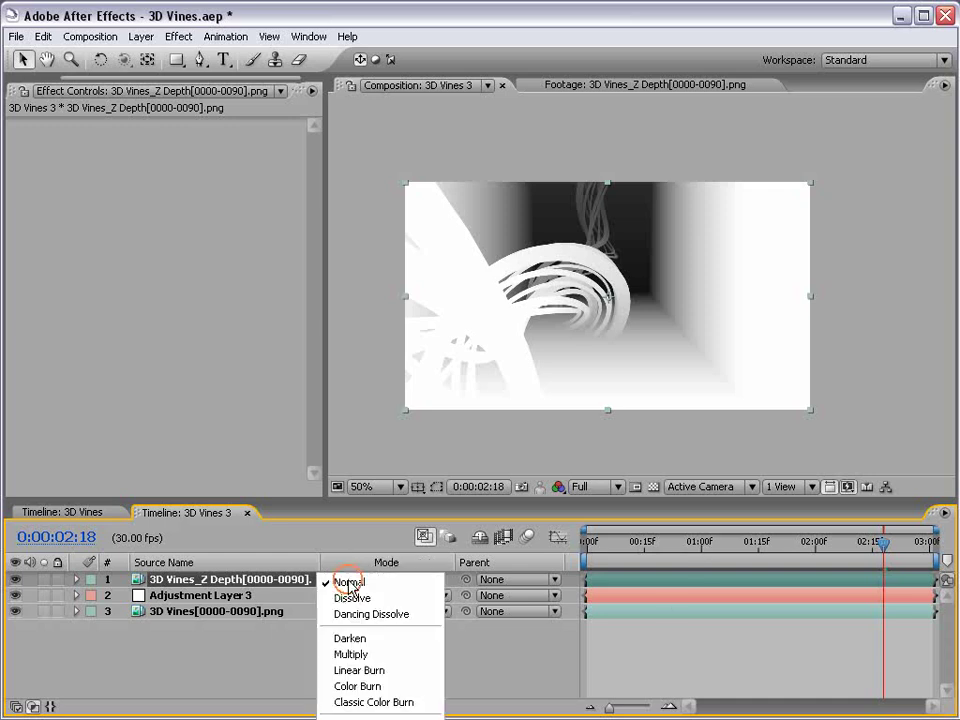
{"action": "left_click", "coordinate": [355, 655]}
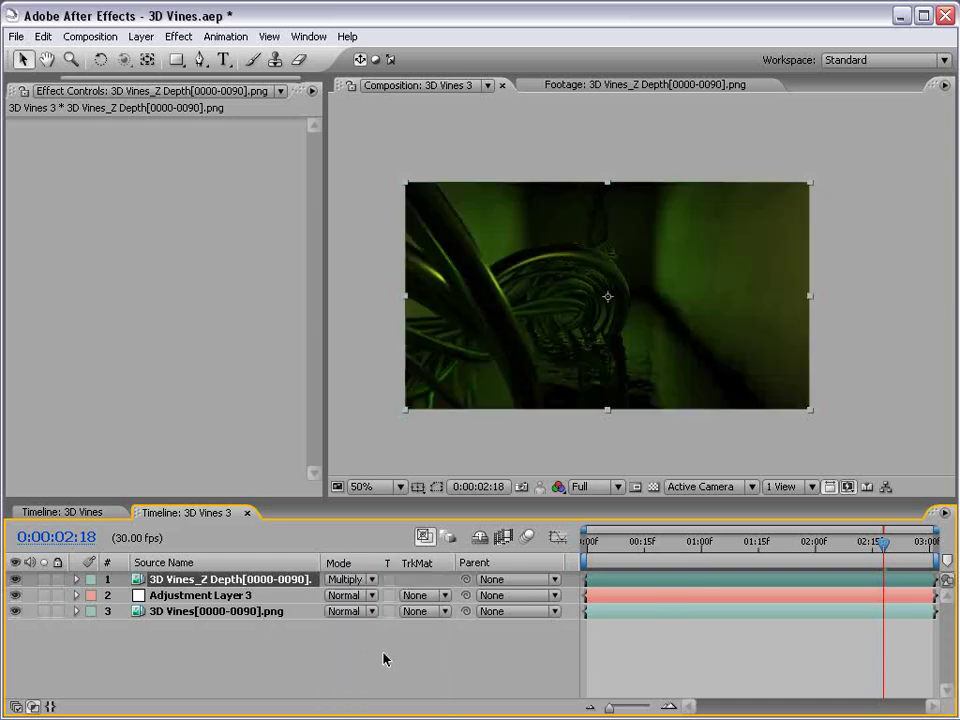
- Examine the multiplied composite enlarged at 100% and scrub to 0:00:03:00 to check the depth shading
{"action": "key", "text": "slash"}
{"action": "key", "text": "grave"}
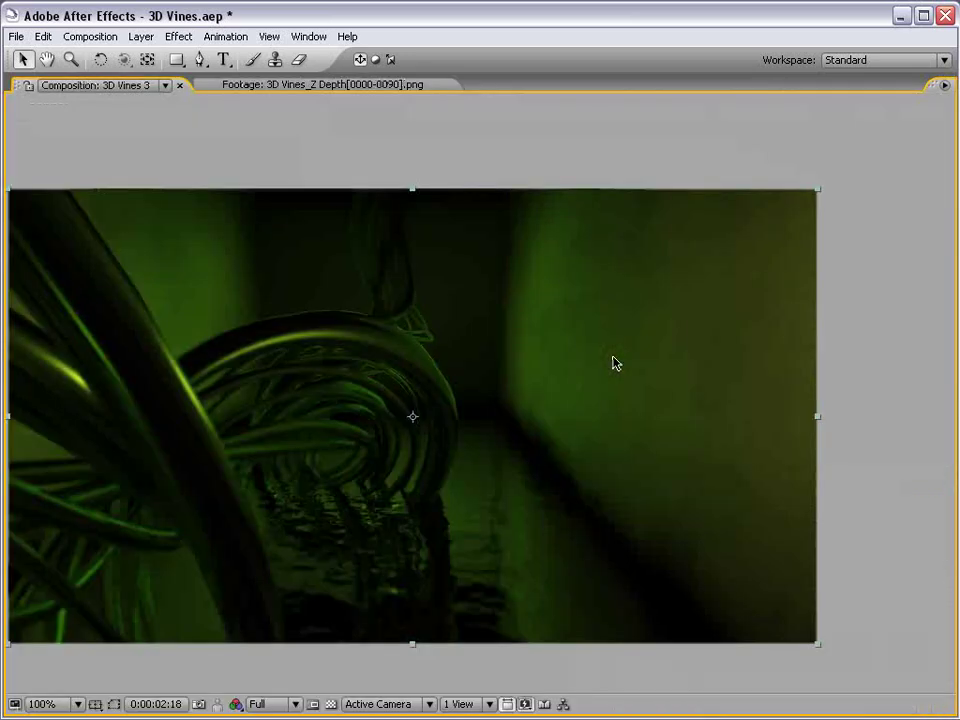
{"action": "key", "text": "grave"}
{"action": "key", "text": "comma"}
{"action": "left_click_drag", "start_coordinate": [656, 545], "coordinate": [931, 562]}
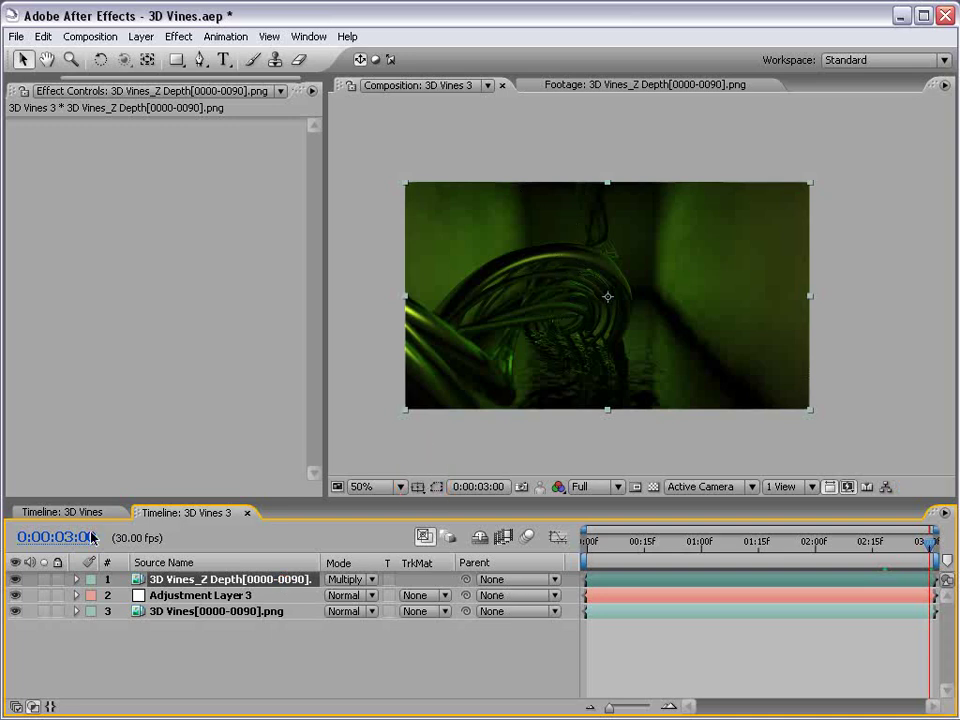
- Apply Curves to the 3D Vines_Z Depth layer, brighten its RGB midtones and check the shading at 0:00:02:24
{"action": "left_click", "coordinate": [180, 36]}
{"action": "mouse_move", "coordinate": [246, 224]}
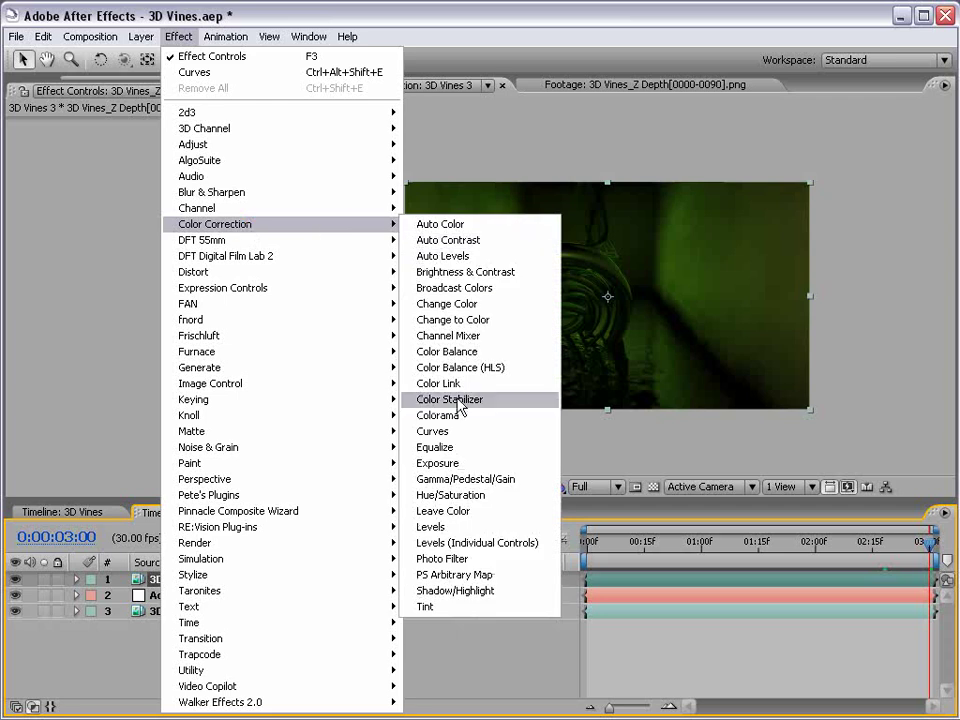
{"action": "left_click", "coordinate": [450, 422]}
{"action": "left_click_drag", "start_coordinate": [140, 260], "coordinate": [117, 241]}
{"action": "left_click", "coordinate": [856, 548]}
{"action": "left_click_drag", "start_coordinate": [856, 548], "coordinate": [906, 546]}
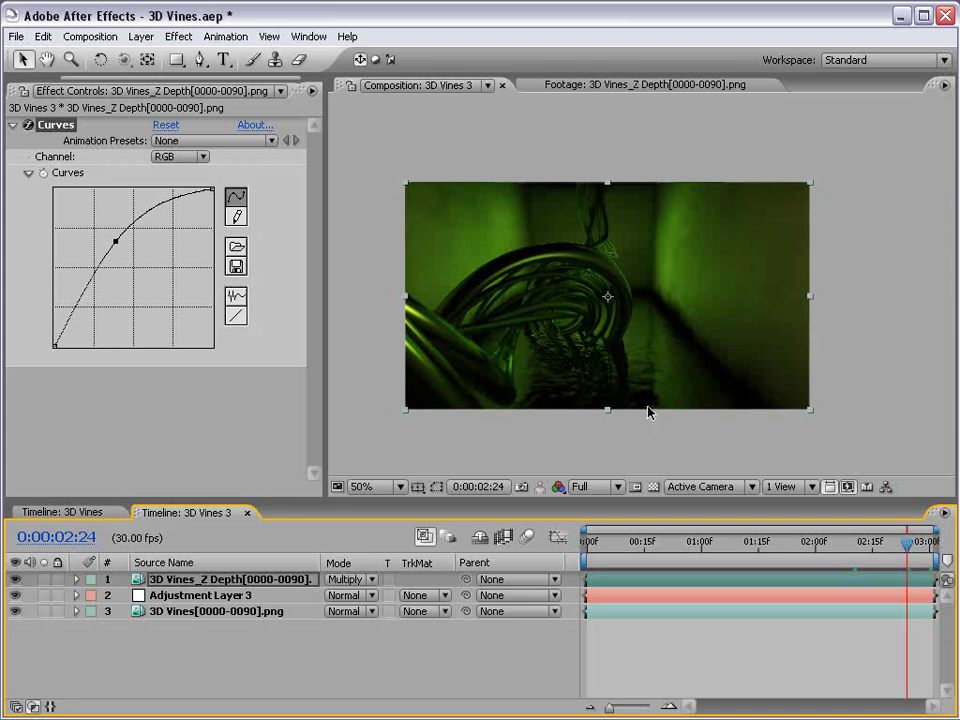
- Apply the Invert effect to the 3D Vines_Z Depth layer, set its blending mode to Screen and check the frames up to 0:00:02:26
{"action": "left_click", "coordinate": [178, 36]}
{"action": "mouse_move", "coordinate": [208, 207]}
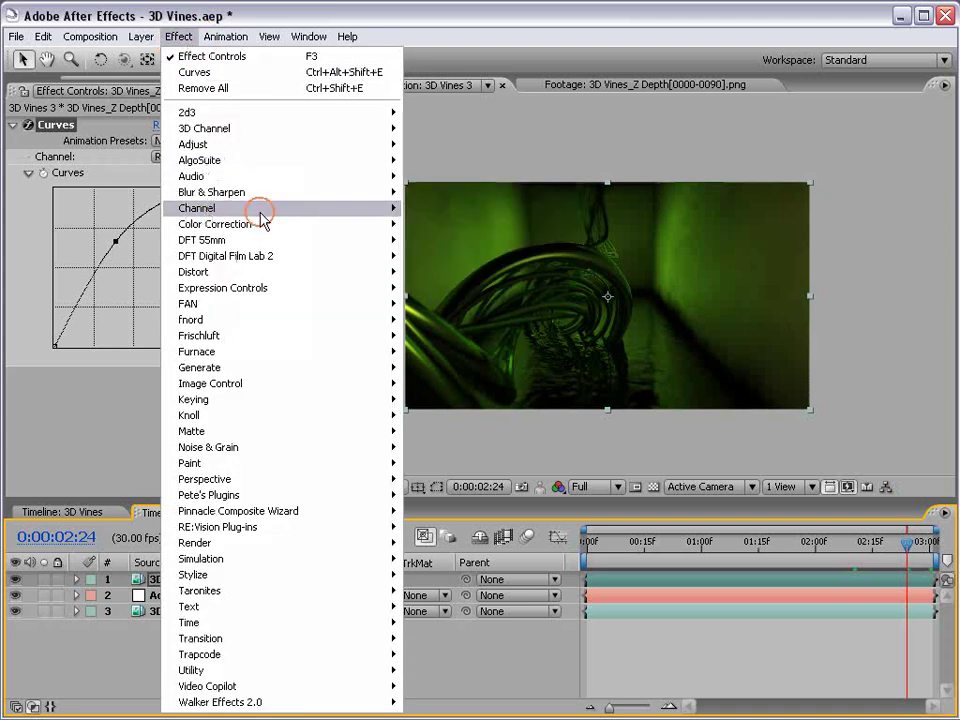
{"action": "left_click", "coordinate": [466, 325]}
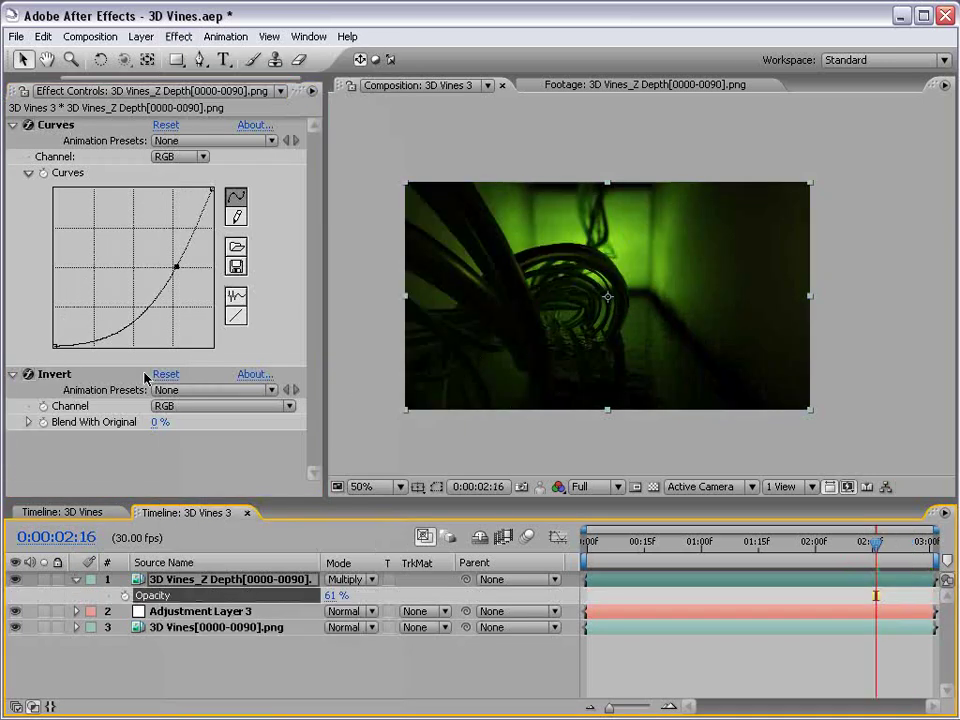
{"action": "left_click", "coordinate": [350, 579]}
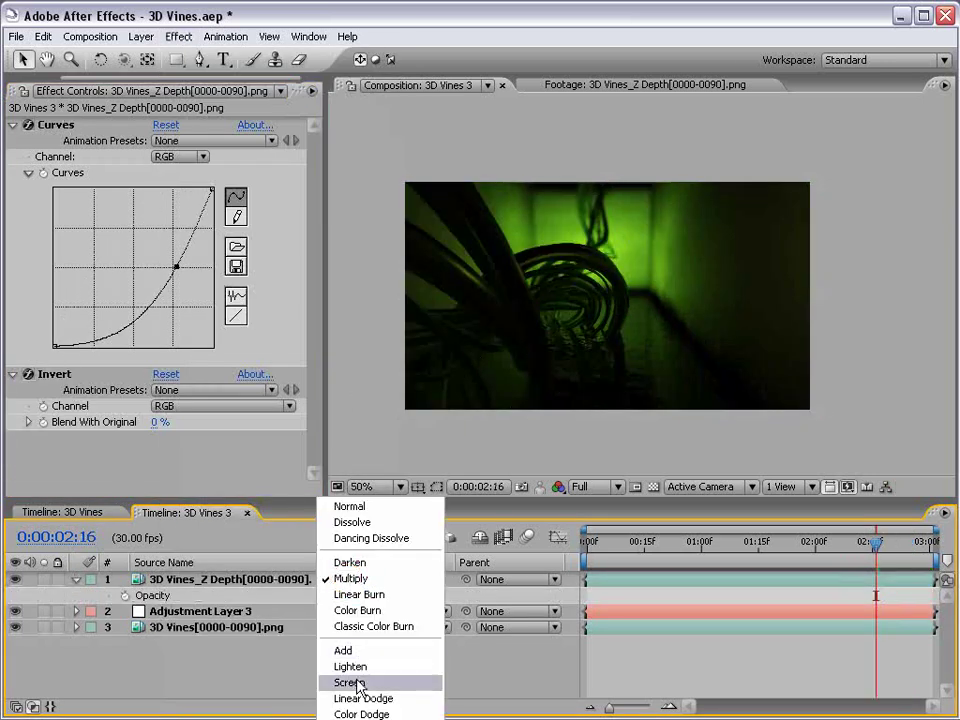
{"action": "left_click", "coordinate": [349, 682]}
{"action": "left_click_drag", "start_coordinate": [667, 554], "coordinate": [913, 563]}
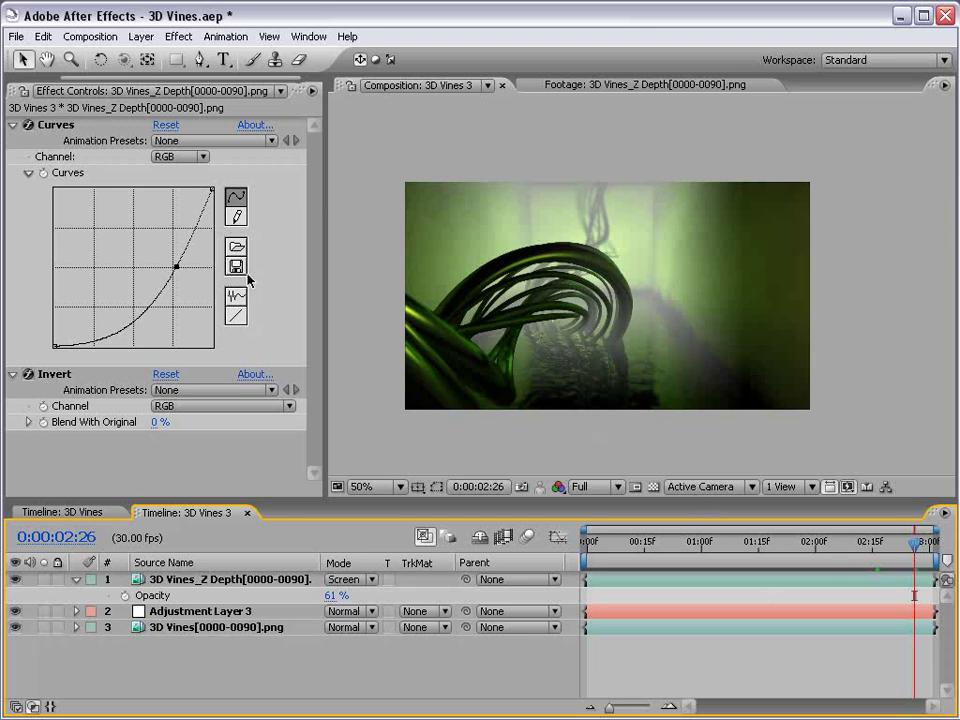
- Raise the depth layer's RGB curve to nearly straight, lower its Red curve's midtones and check the fog at 0:00:02:26
{"action": "left_click_drag", "start_coordinate": [177, 267], "coordinate": [151, 242]}
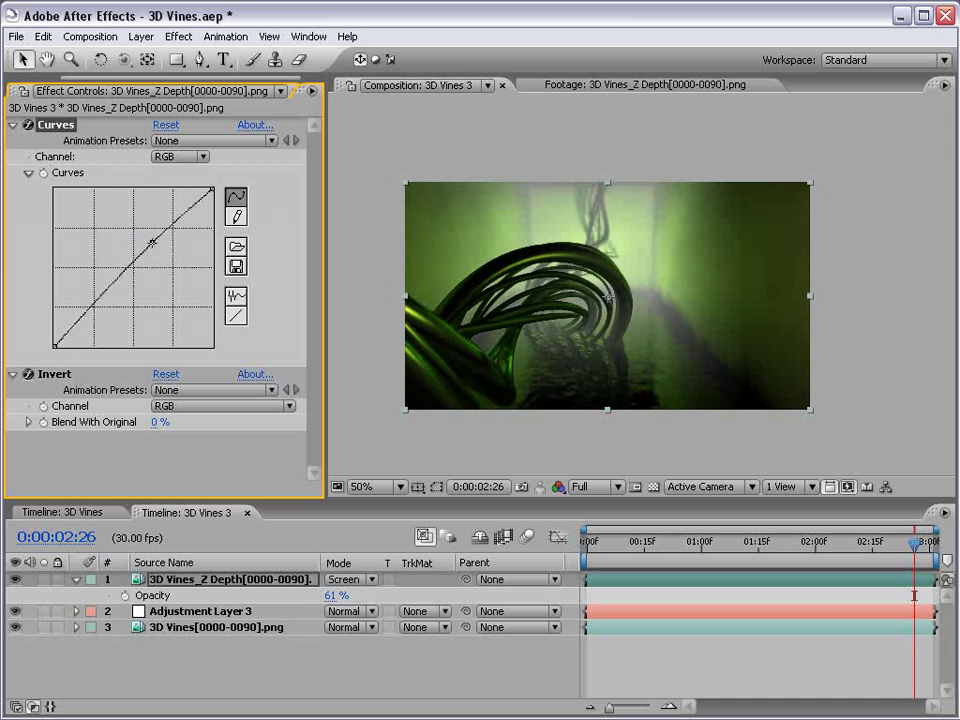
{"action": "left_click", "coordinate": [180, 157]}
{"action": "left_click", "coordinate": [180, 176]}
{"action": "left_click_drag", "start_coordinate": [120, 280], "coordinate": [152, 285]}
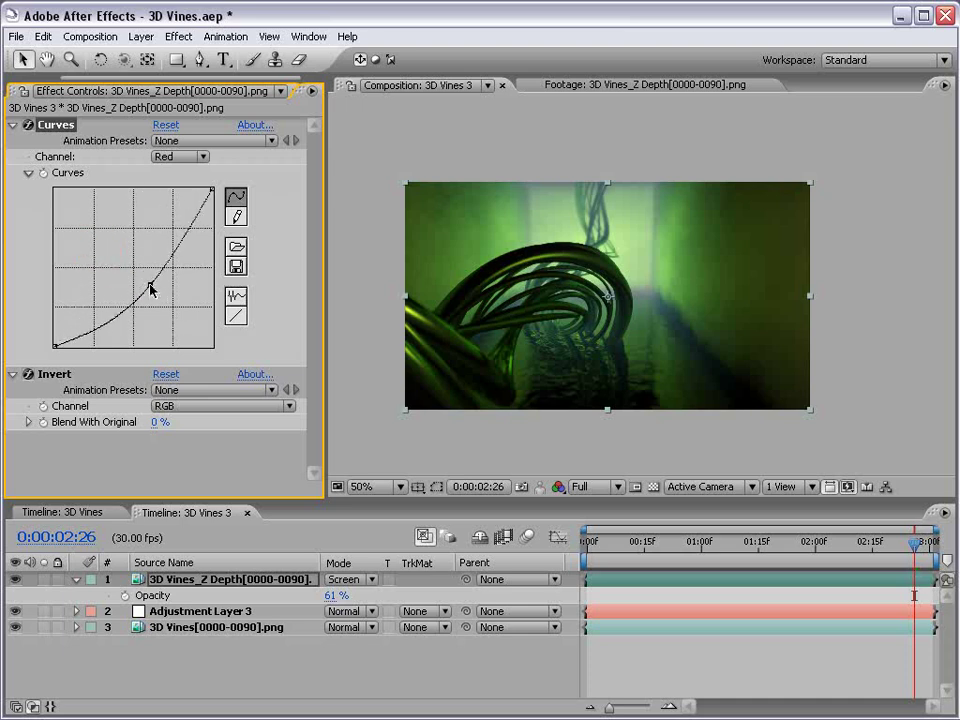
{"action": "left_click_drag", "start_coordinate": [762, 541], "coordinate": [913, 541]}
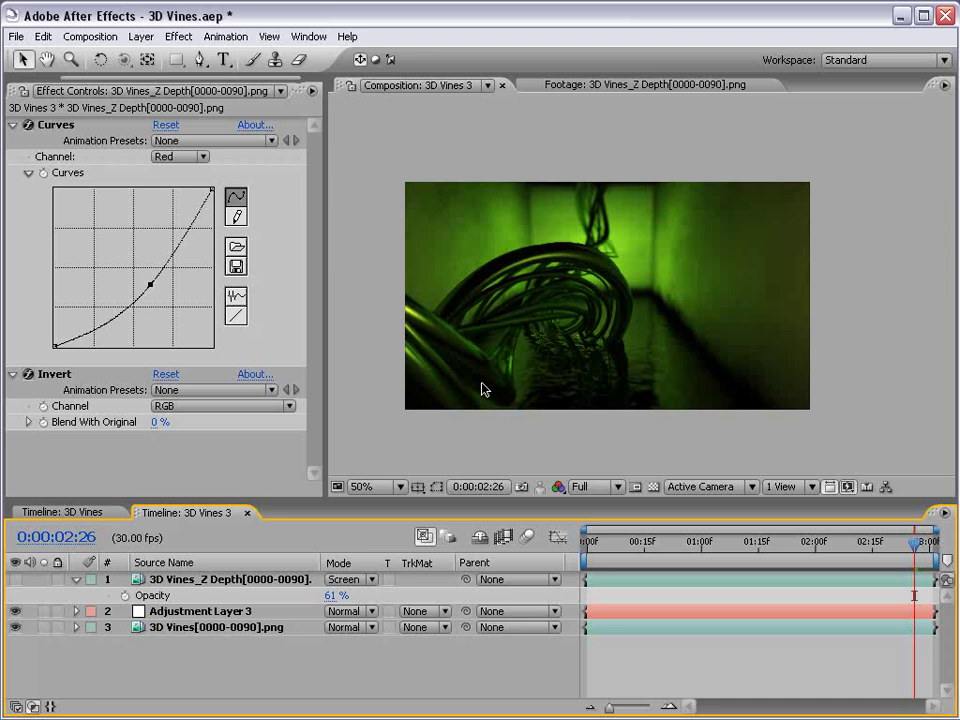
- Switch to Firefox, review the Video Copilot Twitch page and product listing, and return to After Effects
{"action": "left_click", "coordinate": [482, 389]}
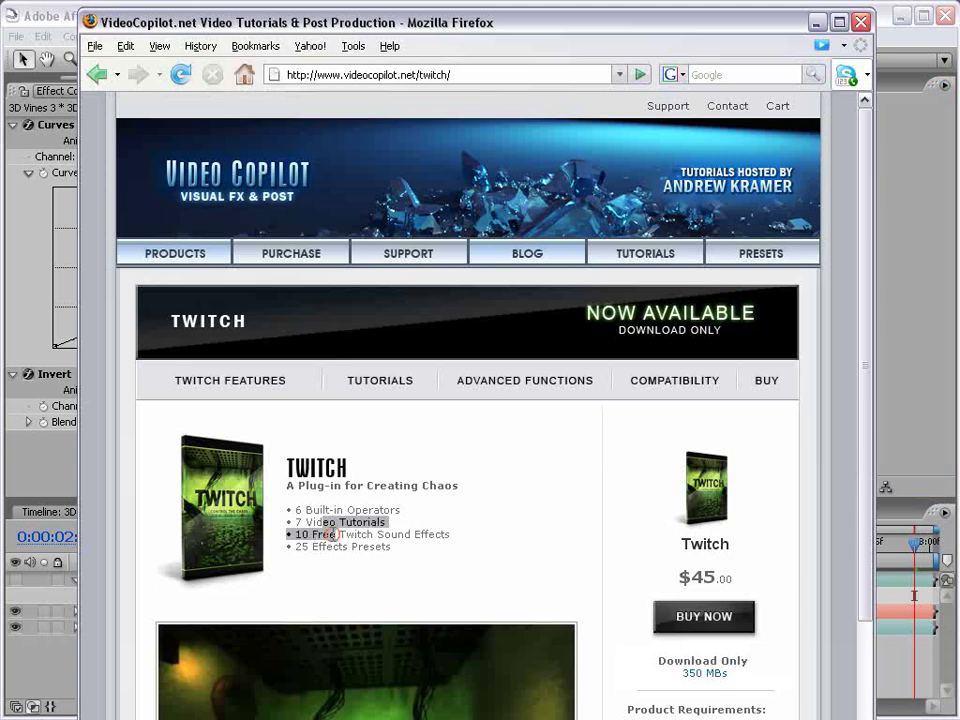
{"action": "scroll", "coordinate": [429, 508], "scroll_direction": "down", "scroll_amount": 4}
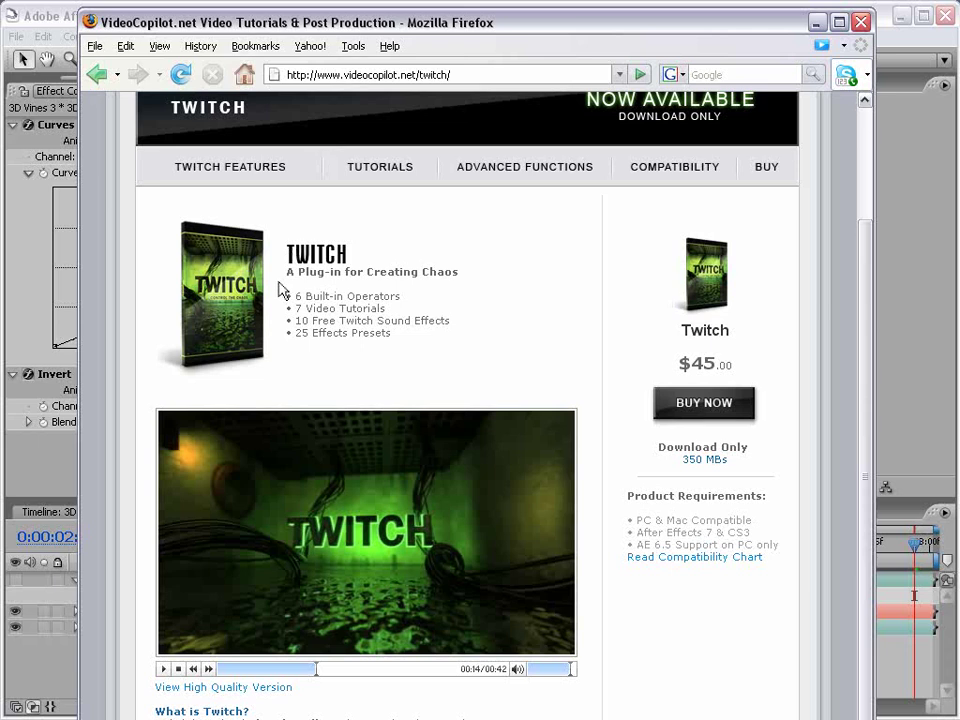
{"action": "left_click_drag", "start_coordinate": [290, 272], "coordinate": [426, 334]}
{"action": "left_click", "coordinate": [426, 334]}
{"action": "scroll", "coordinate": [433, 452], "scroll_direction": "up", "scroll_amount": 3}
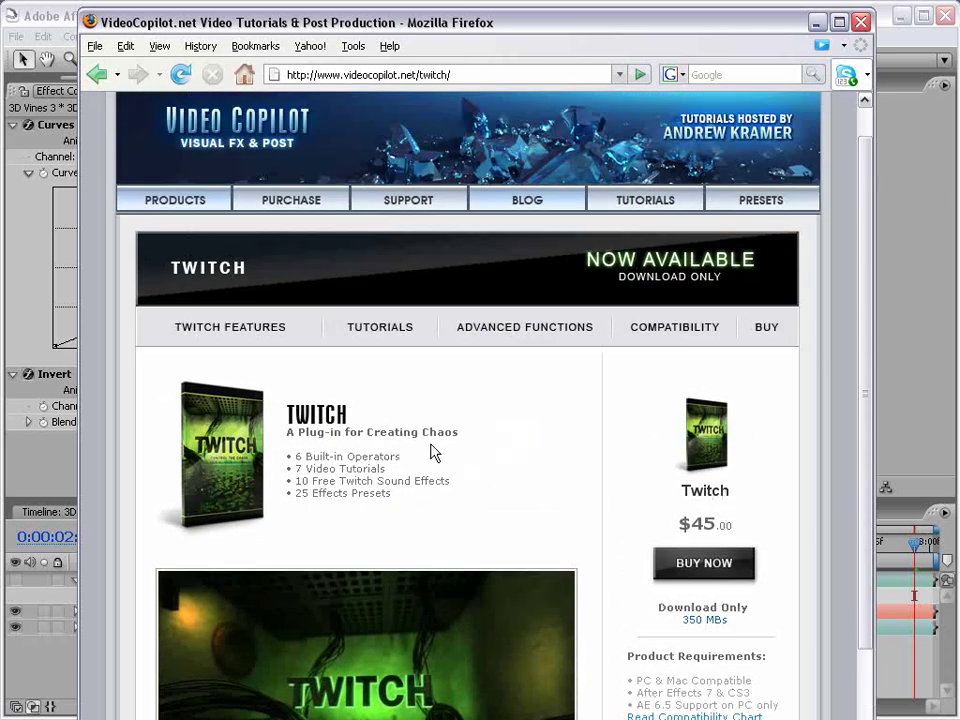
{"action": "left_click", "coordinate": [180, 200]}
{"action": "scroll", "coordinate": [311, 413], "scroll_direction": "down", "scroll_amount": 10}
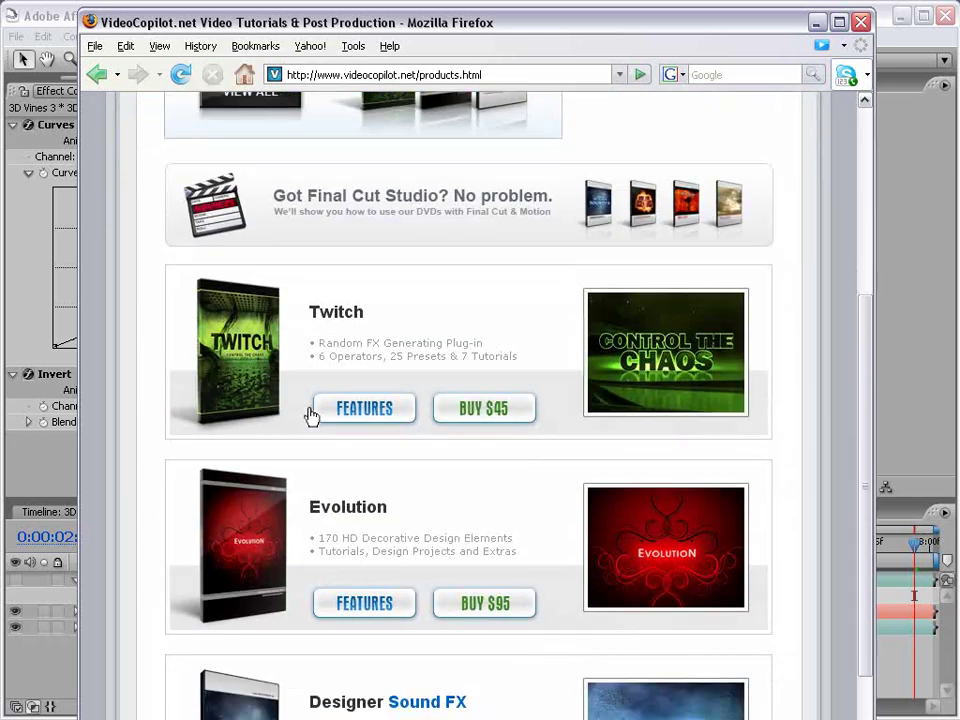
{"action": "scroll", "coordinate": [265, 475], "scroll_direction": "down", "scroll_amount": 3}
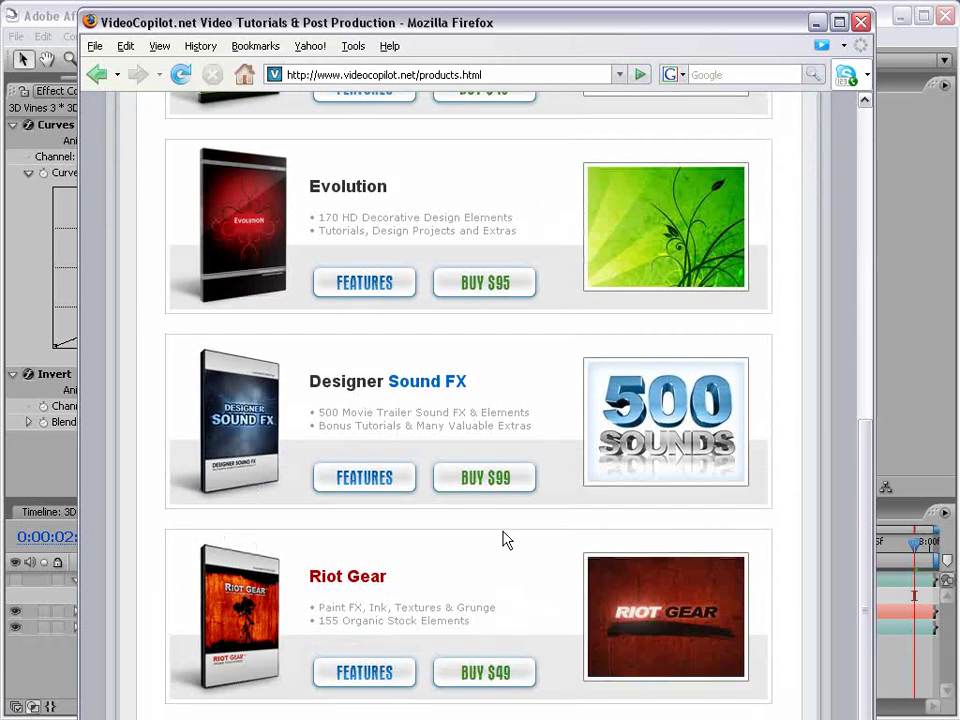
{"action": "left_click_drag", "start_coordinate": [868, 633], "coordinate": [767, 399]}
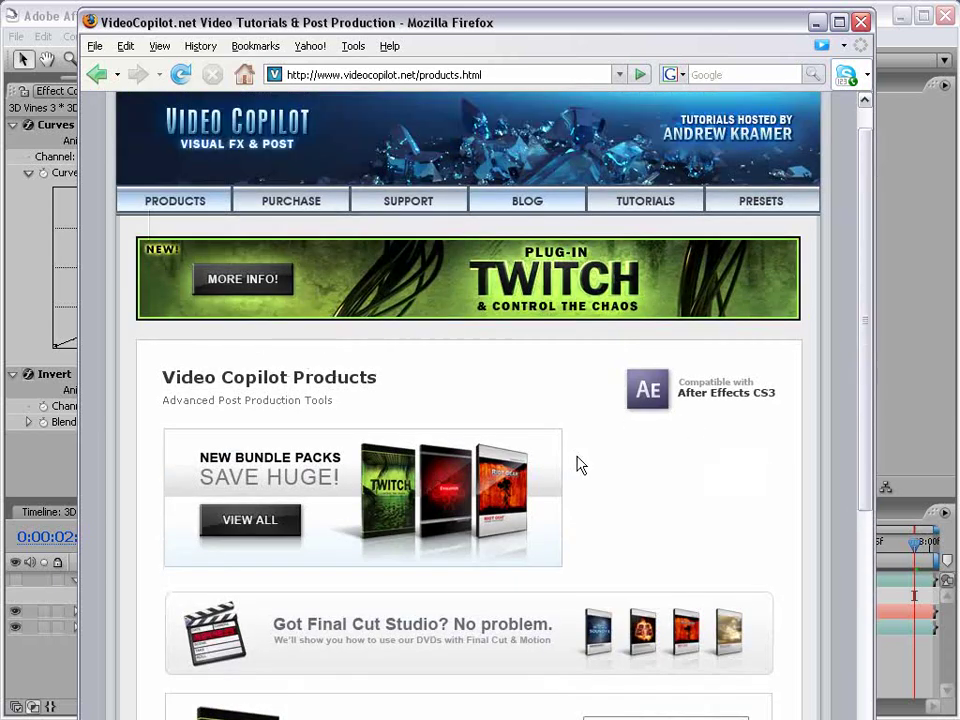
{"action": "key", "text": "alt+Tab"}
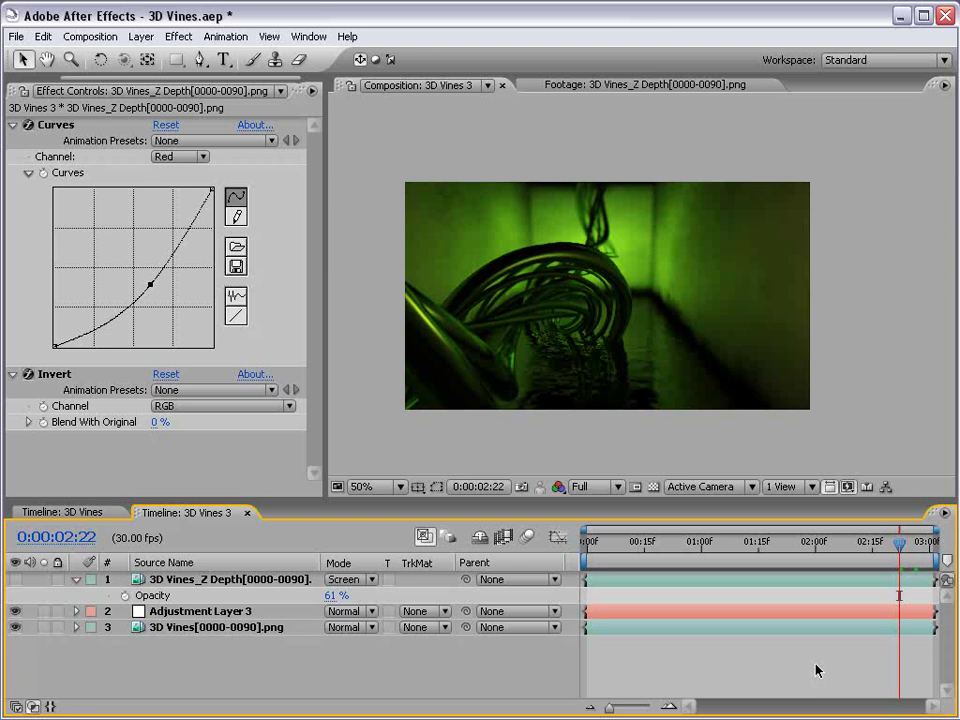